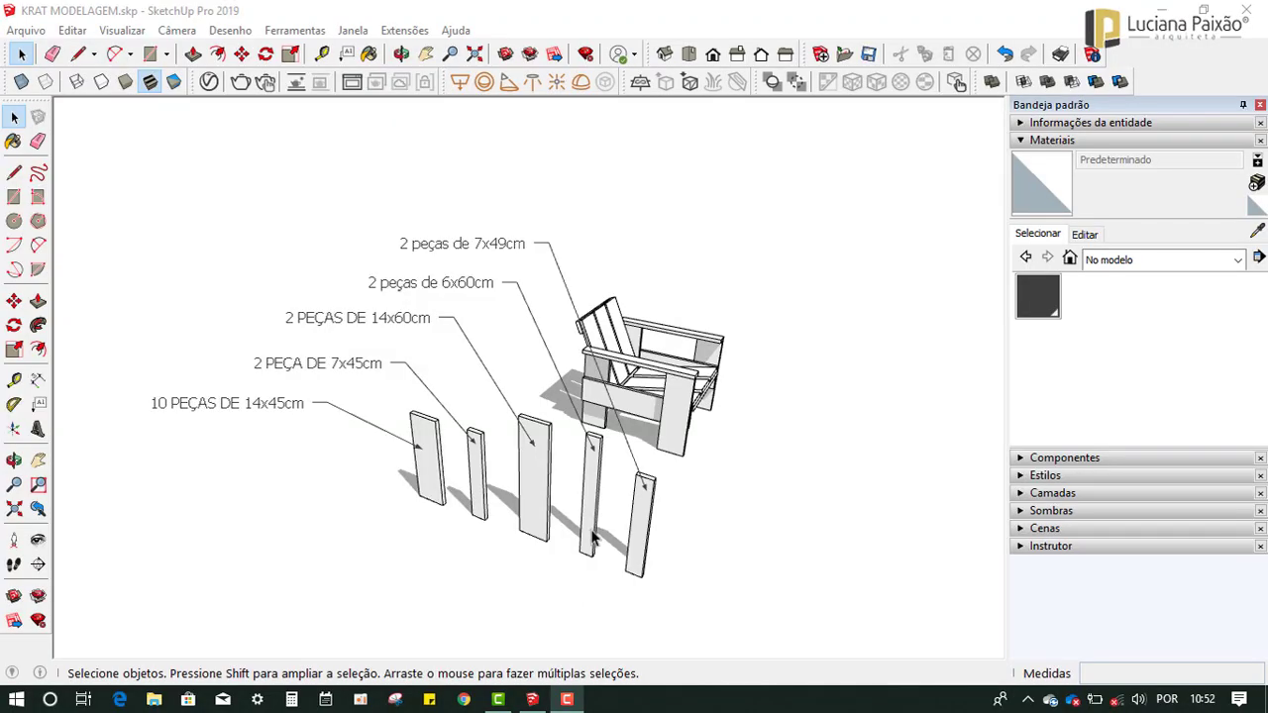
Orbit around the chair and take a tape measurement from the front board's corner.
{"action": "mouse_move", "coordinate": [564, 595]}
{"action": "middle_mouse_down"}
{"action": "mouse_move", "coordinate": [469, 531]}
{"action": "mouse_move", "coordinate": [489, 503]}
{"action": "middle_mouse_up"}
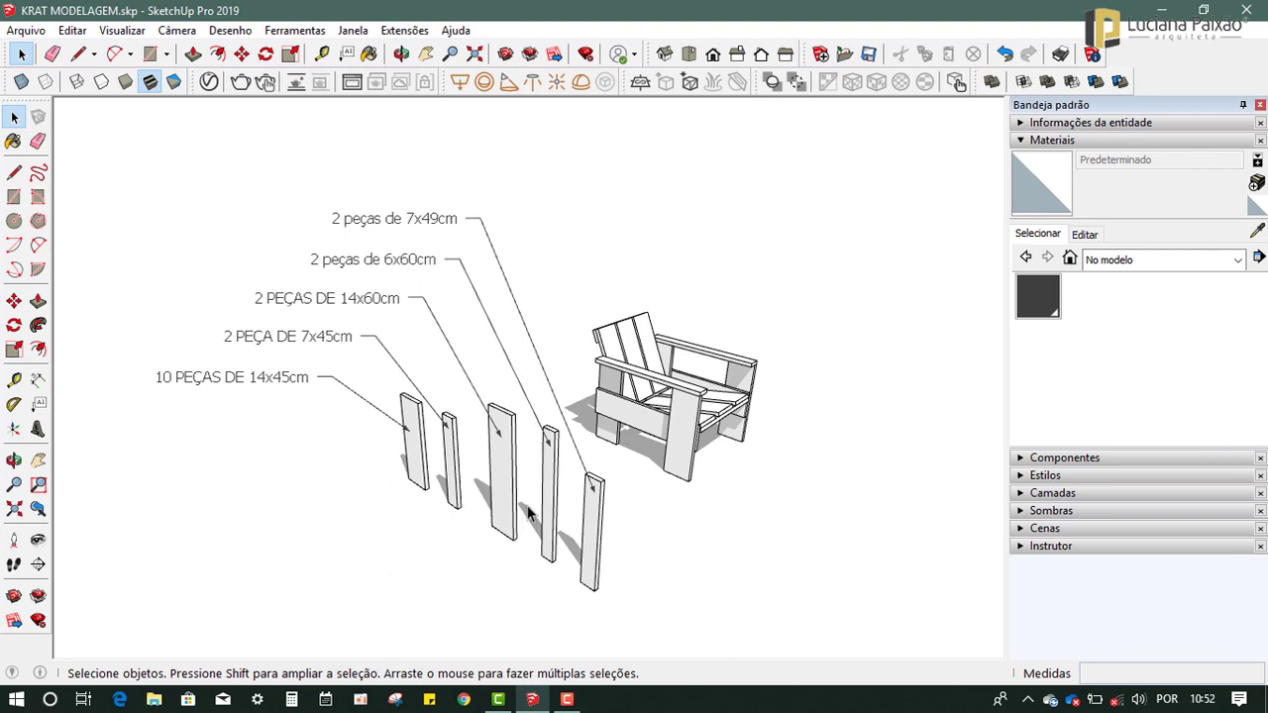
{"action": "middle_click_drag", "start_coordinate": [526, 512], "coordinate": [536, 510]}
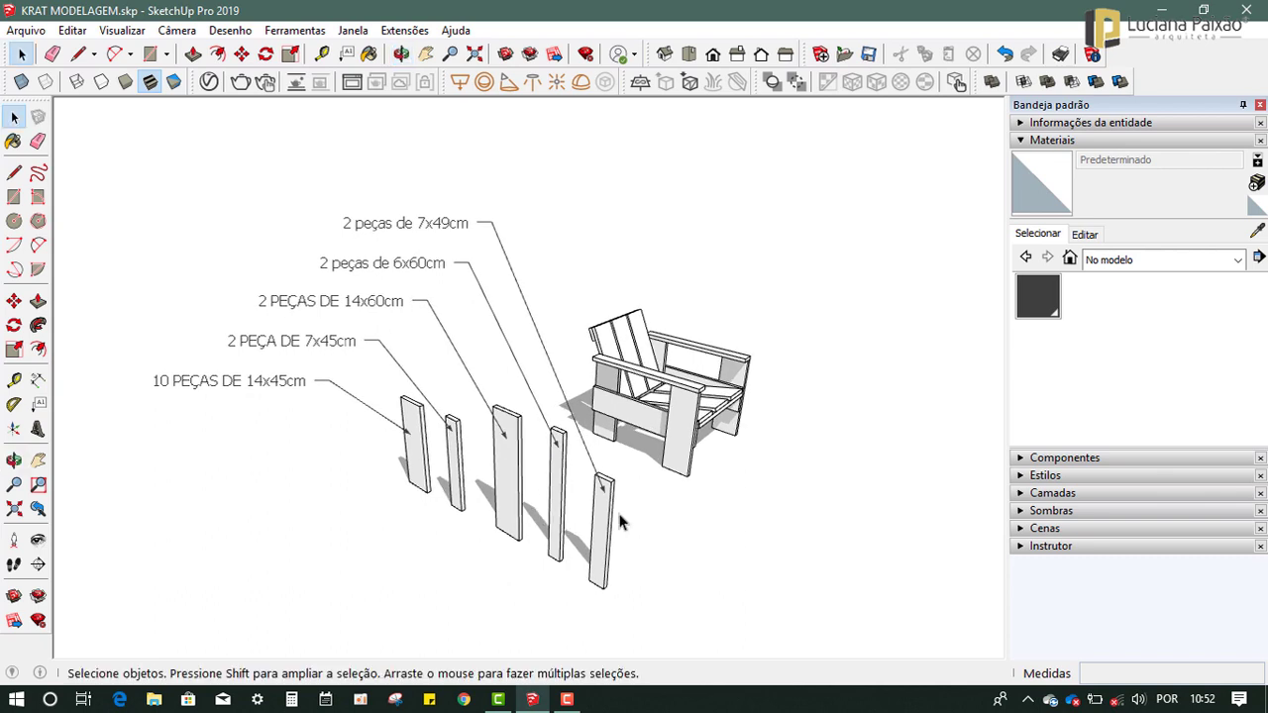
{"action": "scroll", "coordinate": [608, 524], "scroll_direction": "up", "scroll_amount": 2}
{"action": "scroll", "coordinate": [607, 510], "scroll_direction": "up", "scroll_amount": 2}
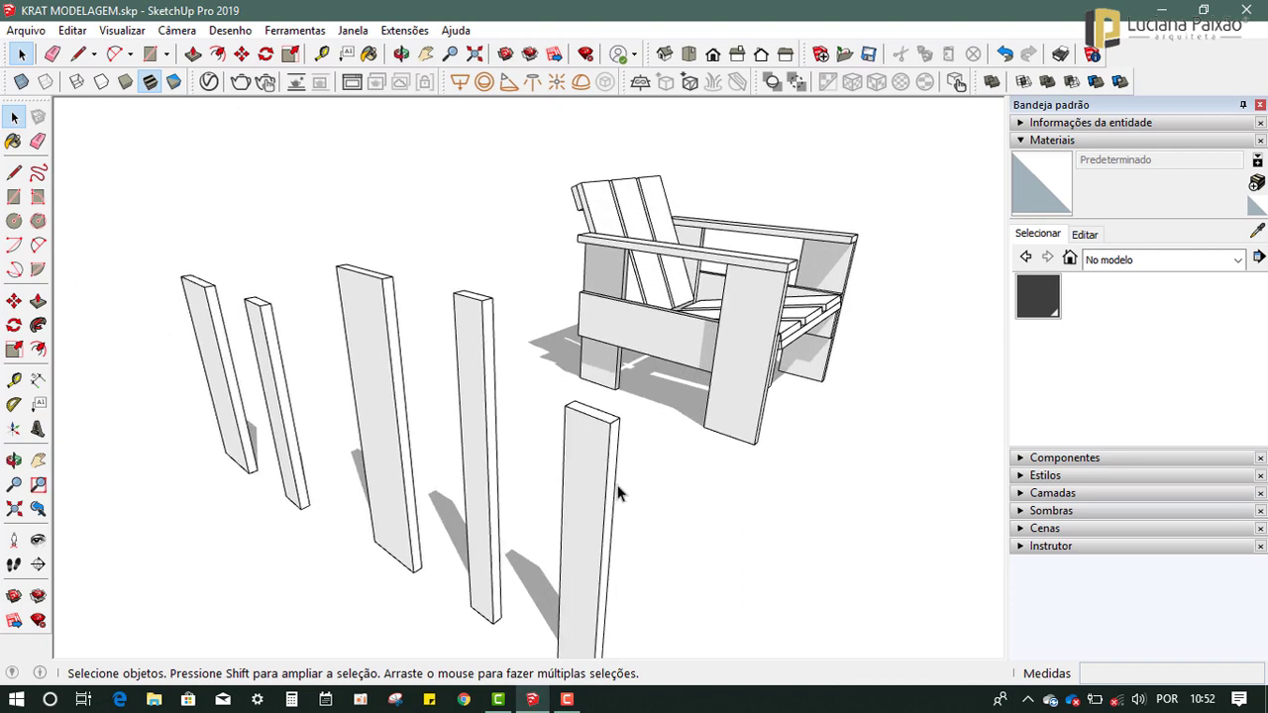
{"action": "key", "text": "t"}
{"action": "scroll", "coordinate": [623, 404], "scroll_direction": "up", "scroll_amount": 3}
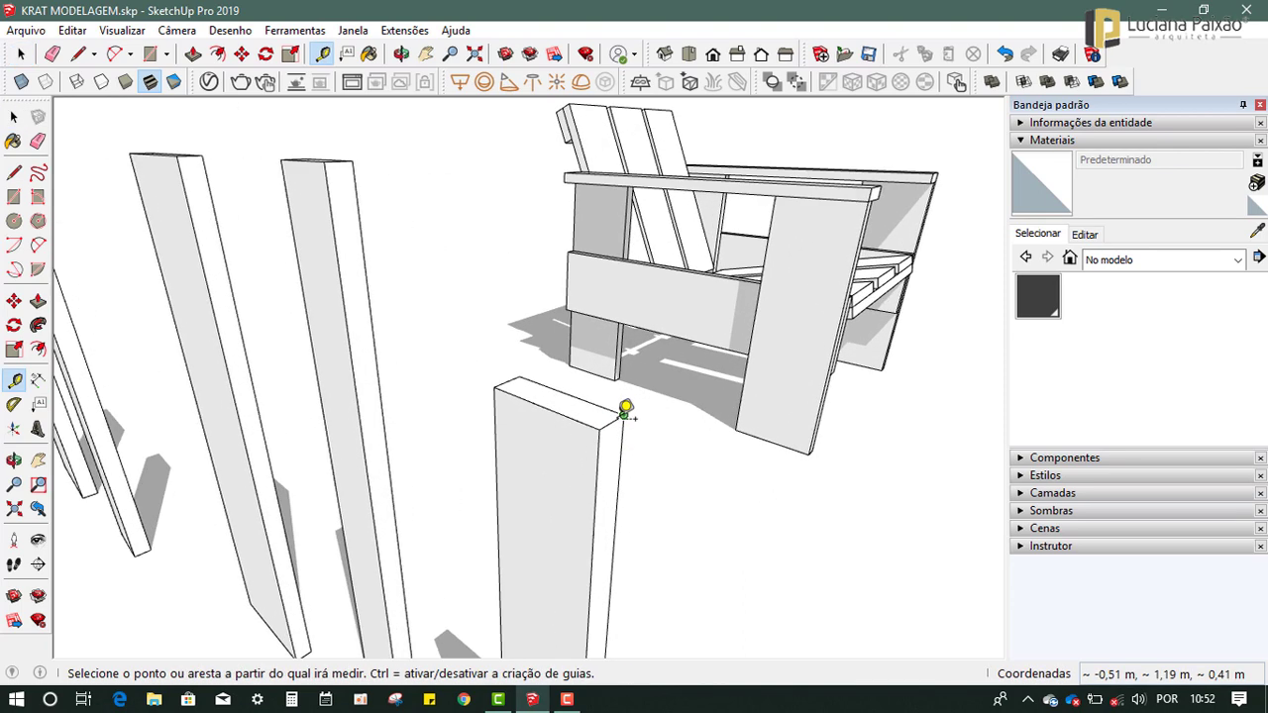
{"action": "left_click", "coordinate": [623, 414]}
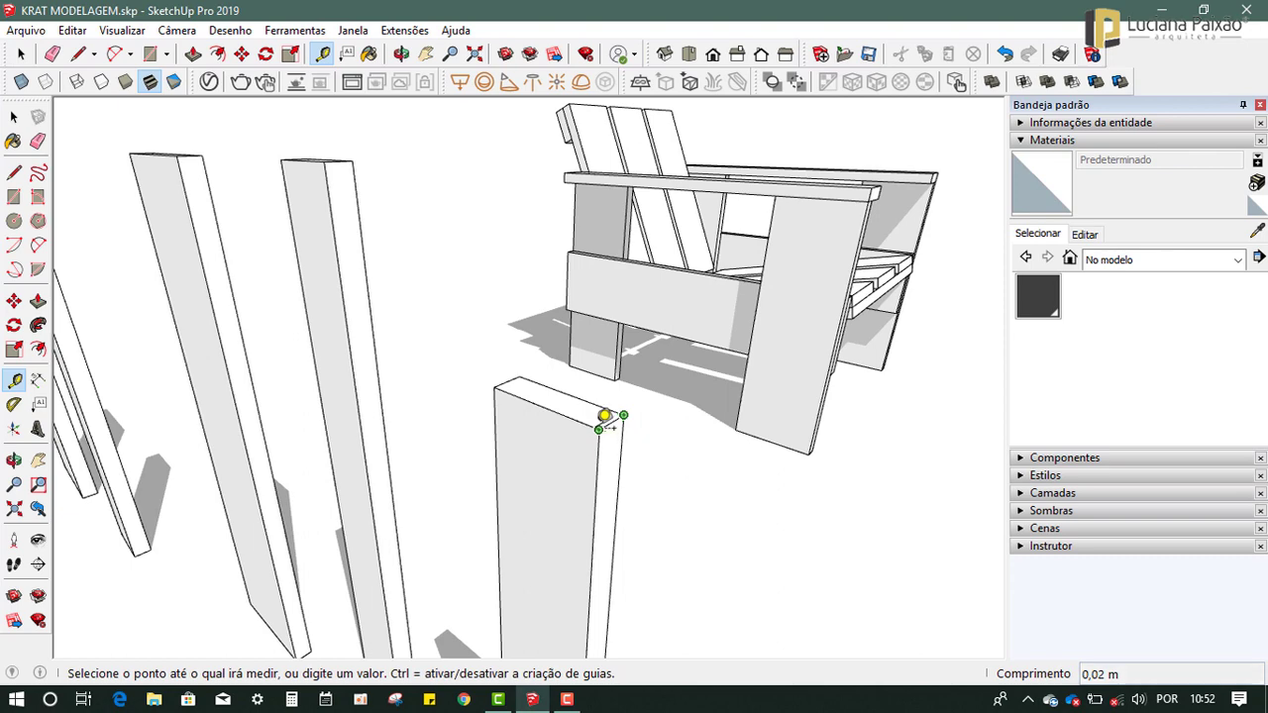
{"action": "scroll", "coordinate": [606, 416], "scroll_direction": "down", "scroll_amount": 3}
{"action": "scroll", "coordinate": [605, 417], "scroll_direction": "down", "scroll_amount": 2}
{"action": "key", "text": "space"}
{"action": "scroll", "coordinate": [634, 513], "scroll_direction": "down", "scroll_amount": 2}
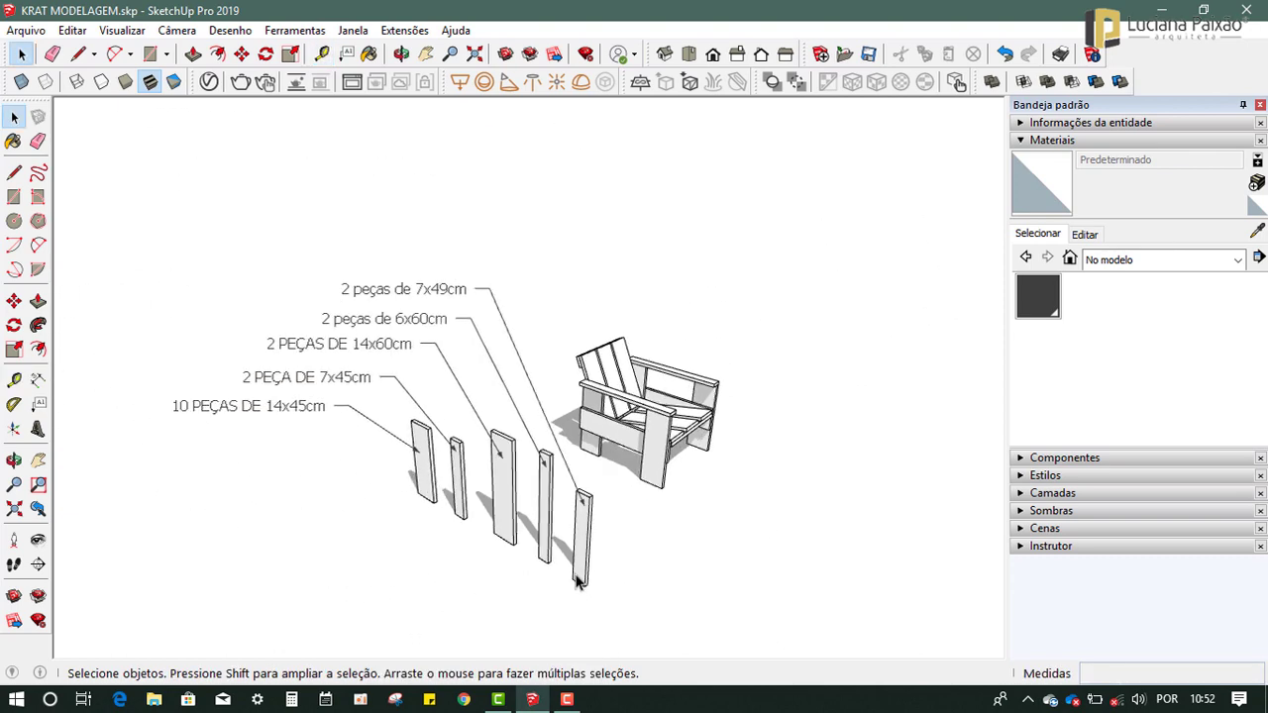
{"action": "scroll", "coordinate": [552, 538], "scroll_direction": "up", "scroll_amount": 1}
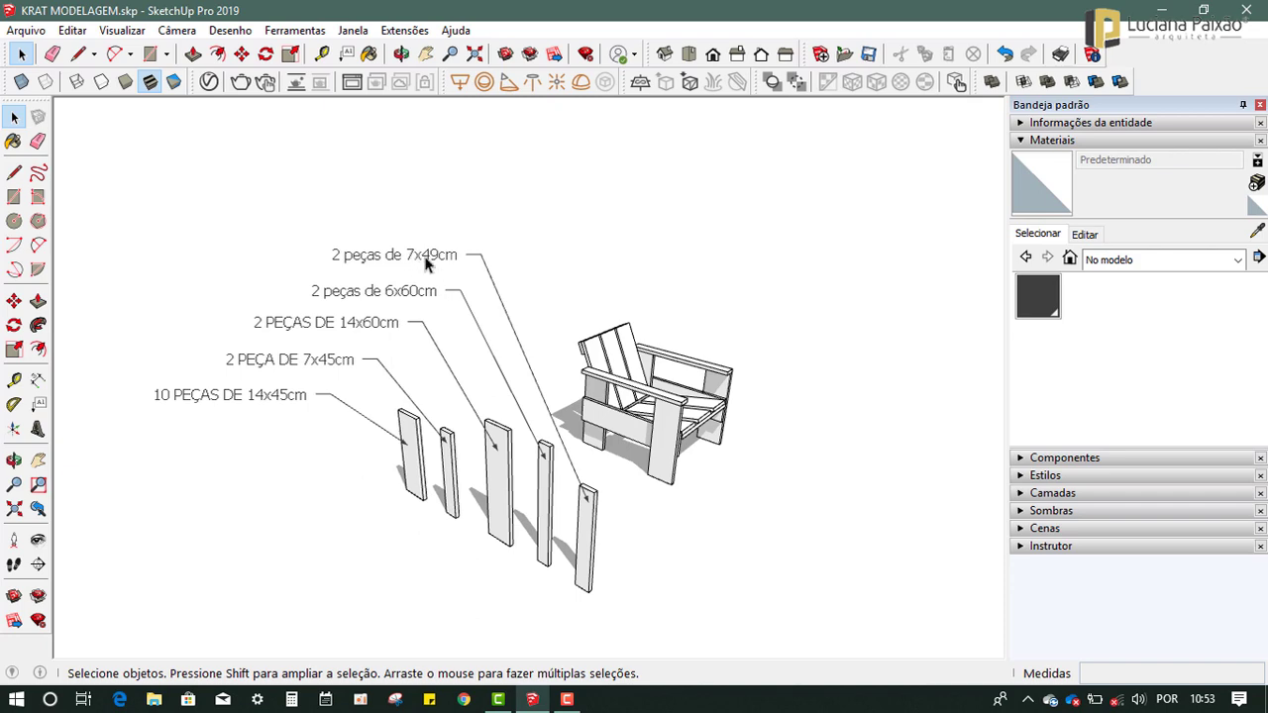
Orbit and zoom around the chair and boards to a closer view from above.
{"action": "middle_click_drag", "start_coordinate": [594, 564], "coordinate": [640, 552]}
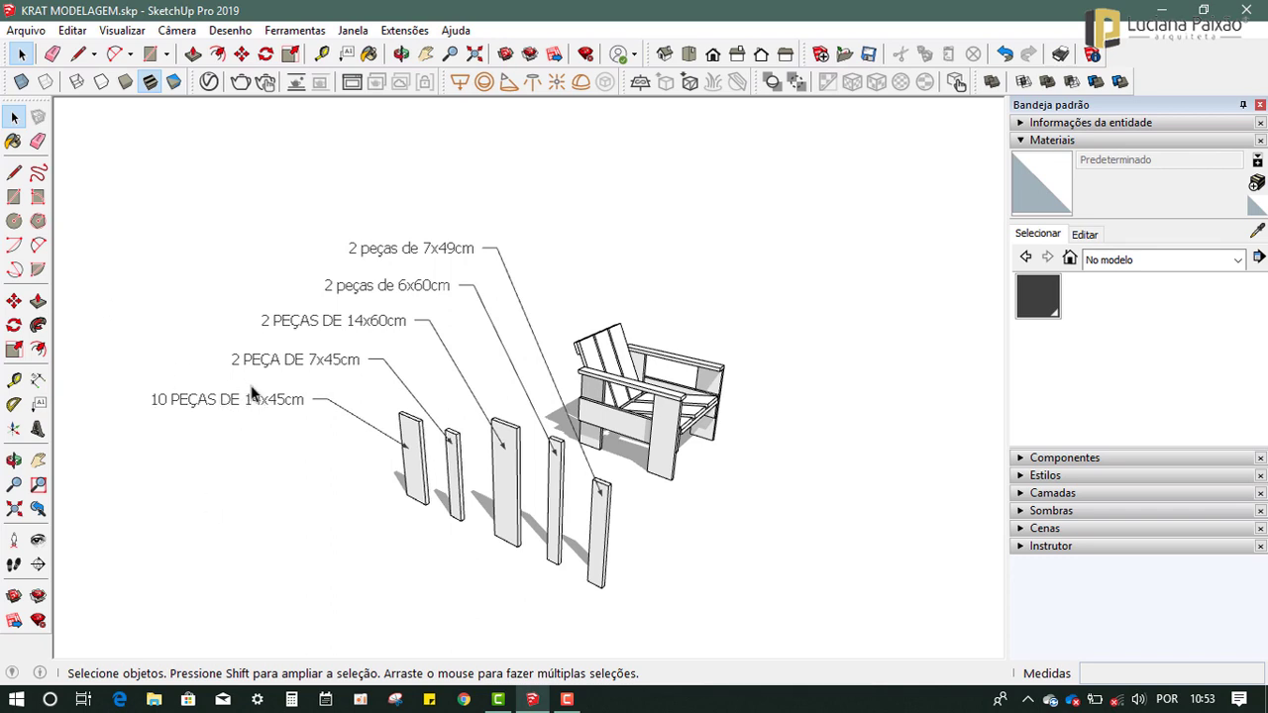
{"action": "mouse_move", "coordinate": [666, 482]}
{"action": "middle_mouse_down"}
{"action": "mouse_move", "coordinate": [591, 394]}
{"action": "mouse_move", "coordinate": [634, 344]}
{"action": "middle_mouse_up"}
{"action": "scroll", "coordinate": [591, 393], "scroll_direction": "up", "scroll_amount": 5}
{"action": "scroll", "coordinate": [529, 340], "scroll_direction": "up", "scroll_amount": 2}
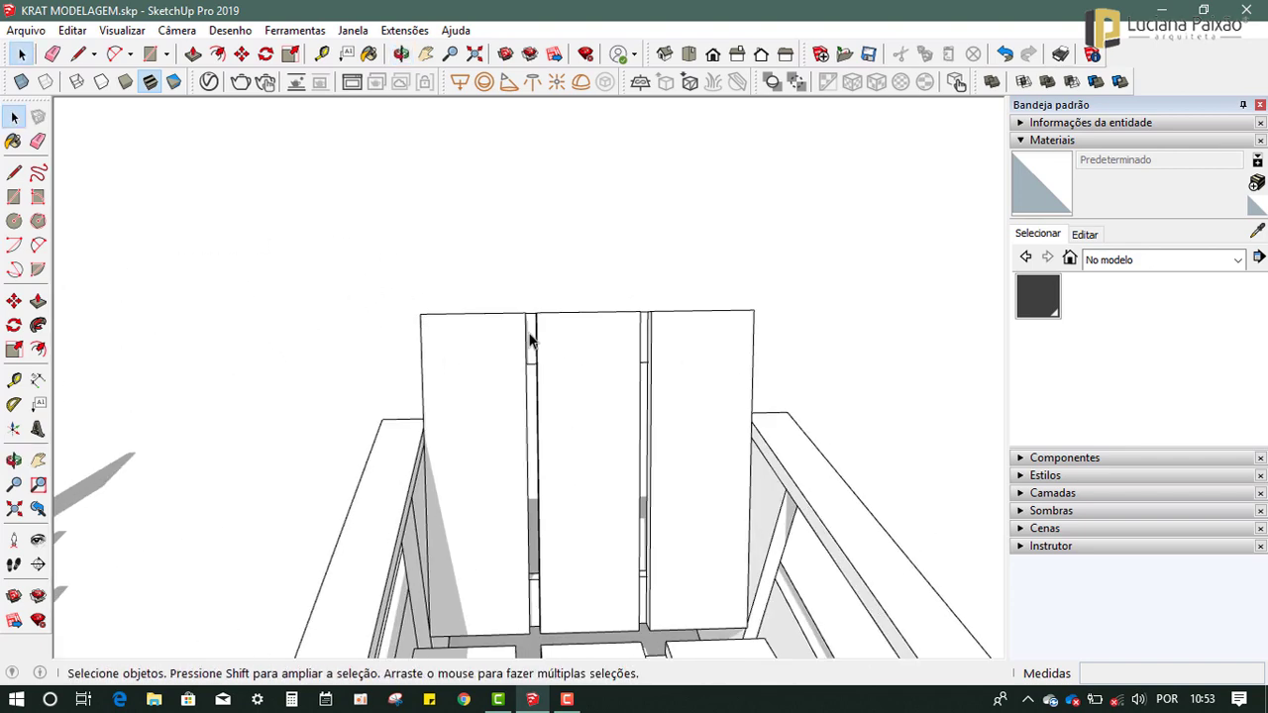
{"action": "scroll", "coordinate": [541, 350], "scroll_direction": "up", "scroll_amount": 2}
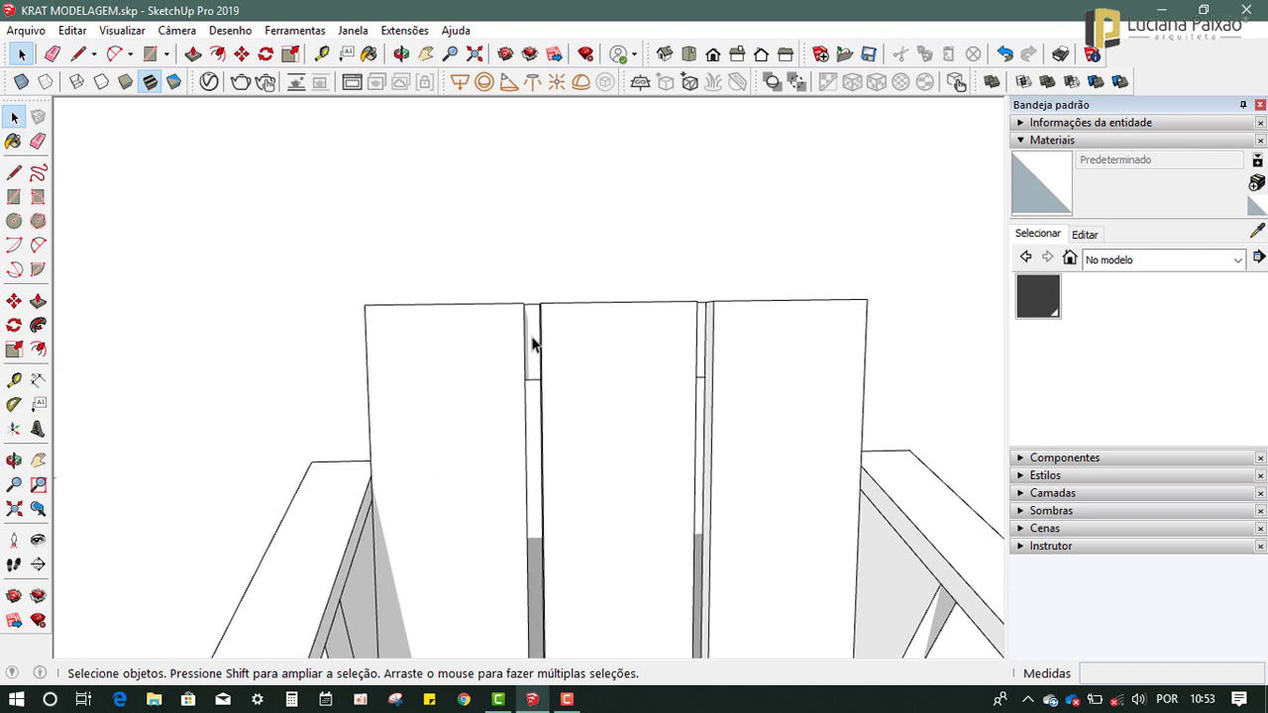
{"action": "scroll", "coordinate": [531, 346], "scroll_direction": "down", "scroll_amount": 3}
{"action": "scroll", "coordinate": [624, 321], "scroll_direction": "down", "scroll_amount": 2}
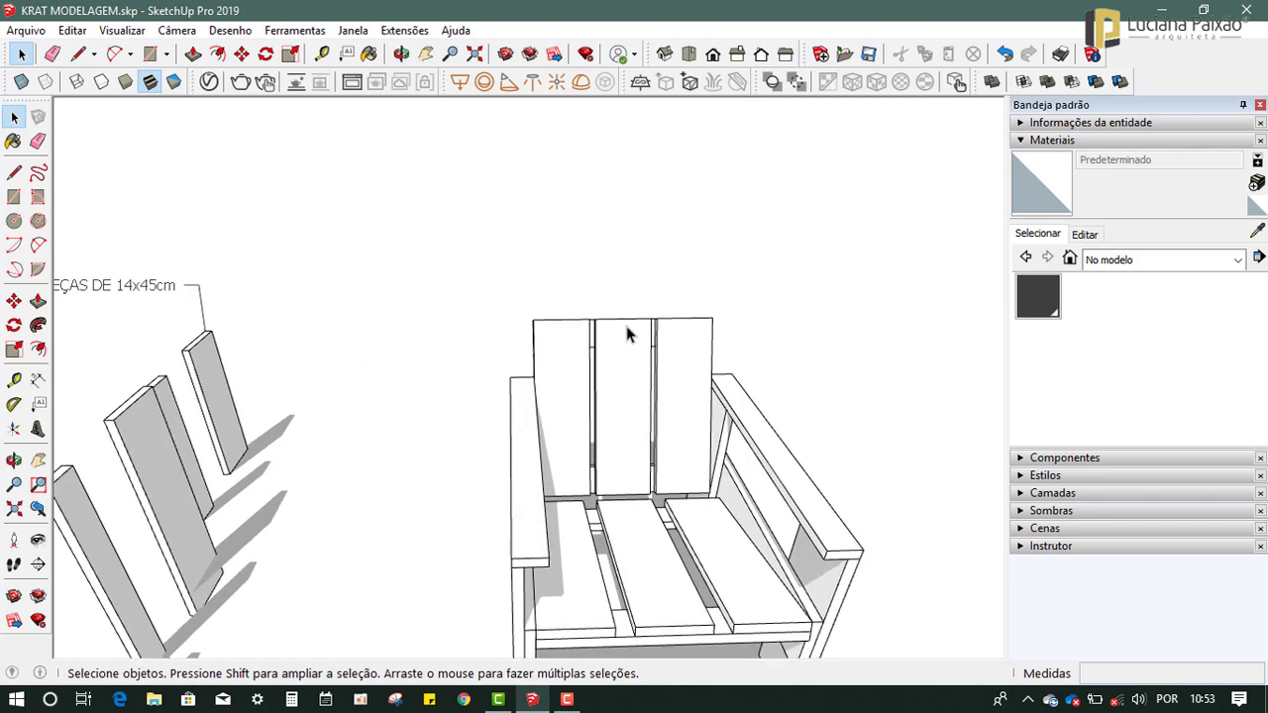
{"action": "mouse_move", "coordinate": [624, 321]}
{"action": "middle_mouse_down"}
{"action": "mouse_move", "coordinate": [644, 448]}
{"action": "mouse_move", "coordinate": [733, 366]}
{"action": "middle_mouse_up"}
{"action": "scroll", "coordinate": [733, 367], "scroll_direction": "down", "scroll_amount": 2}
{"action": "scroll", "coordinate": [757, 359], "scroll_direction": "down", "scroll_amount": 2}
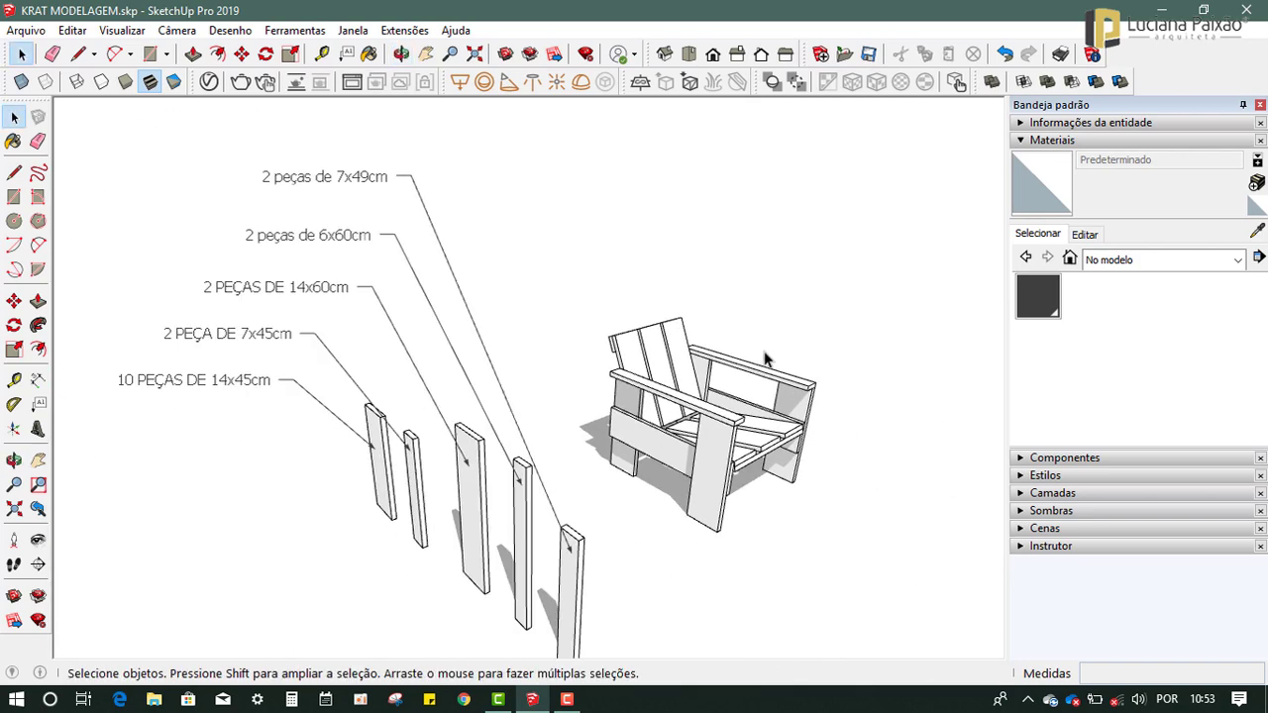
{"action": "scroll", "coordinate": [764, 360], "scroll_direction": "down", "scroll_amount": 2}
{"action": "middle_click_drag", "start_coordinate": [645, 411], "coordinate": [568, 376]}
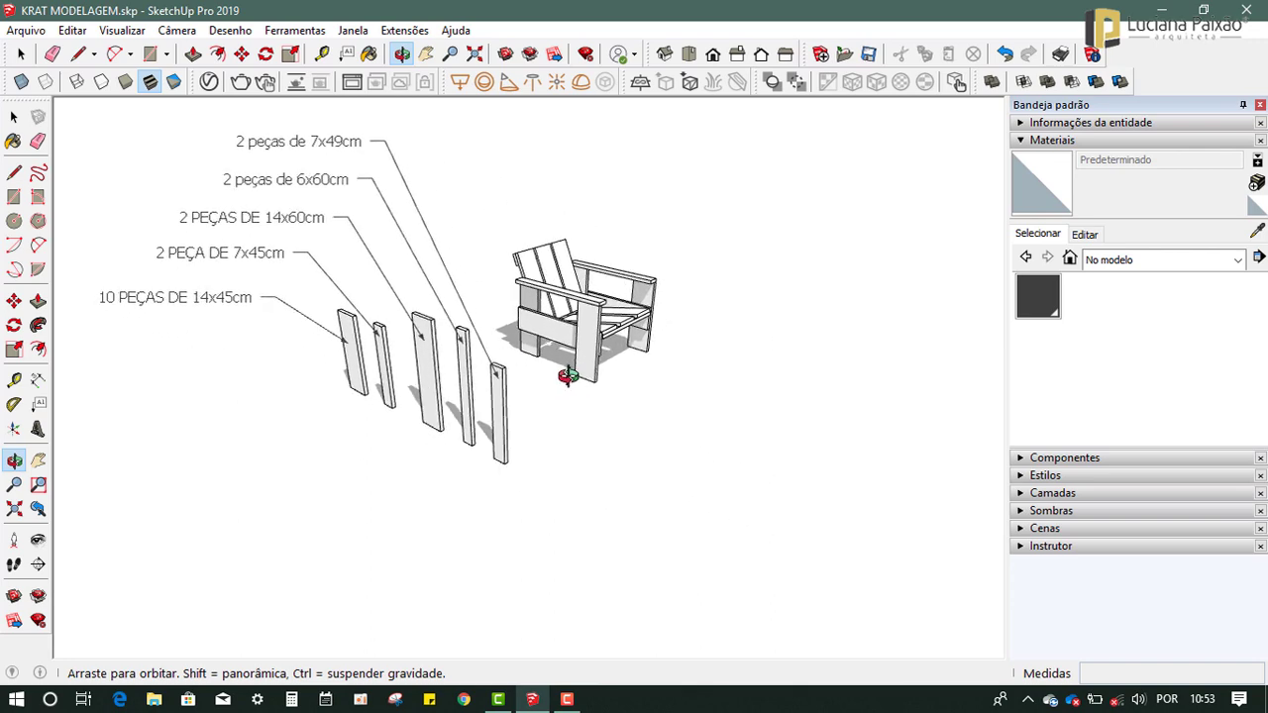
{"action": "key", "text": "space"}
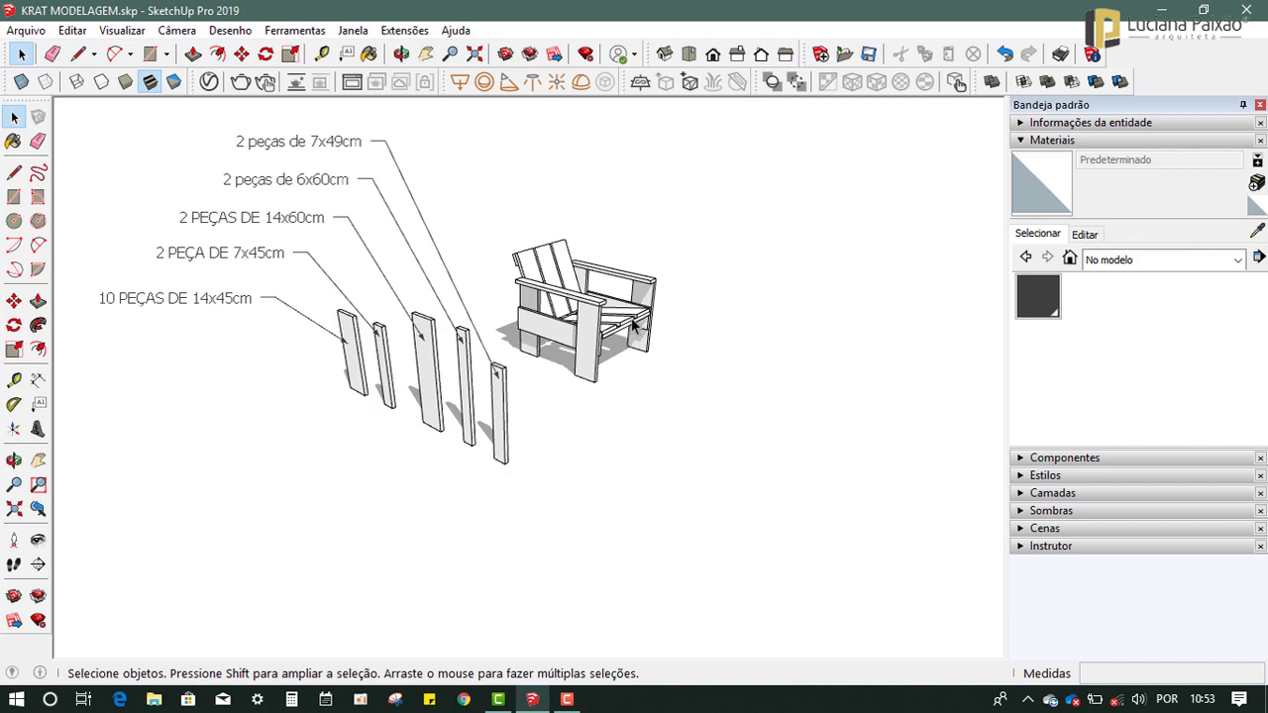
{"action": "scroll", "coordinate": [615, 327], "scroll_direction": "up", "scroll_amount": 3}
{"action": "scroll", "coordinate": [628, 334], "scroll_direction": "up", "scroll_amount": 3}
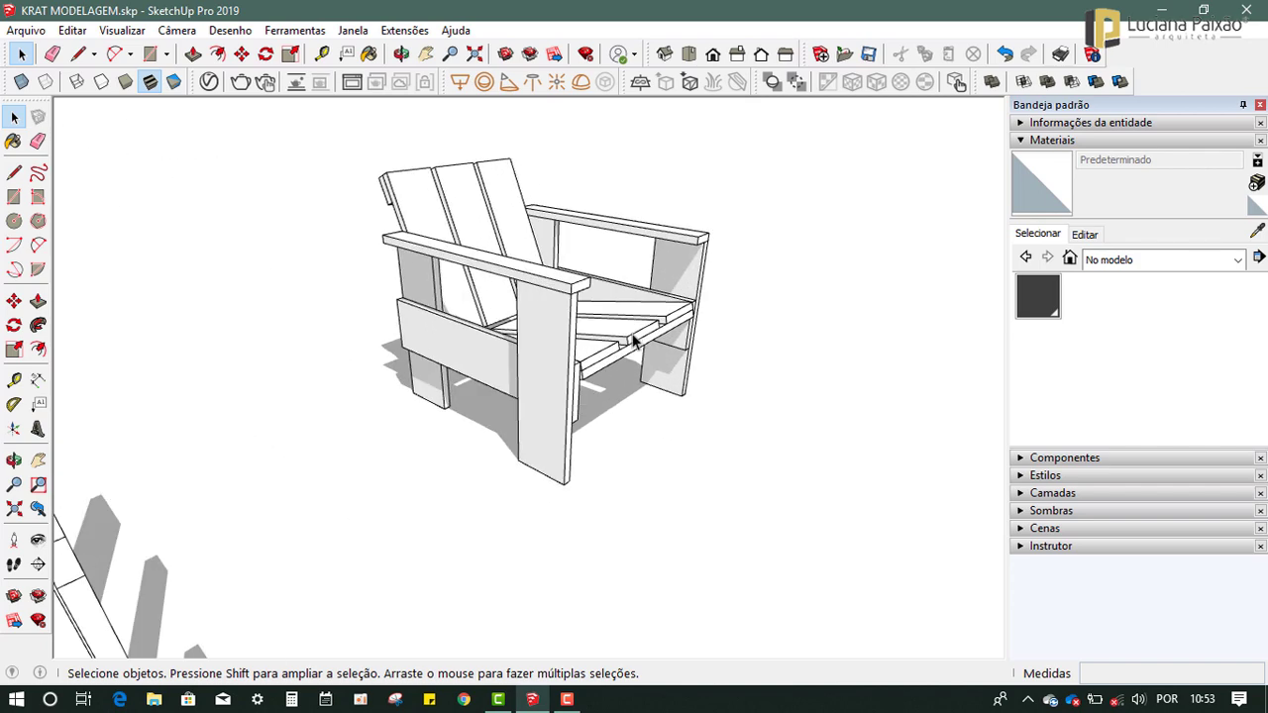
{"action": "middle_click_drag", "start_coordinate": [638, 341], "coordinate": [452, 433]}
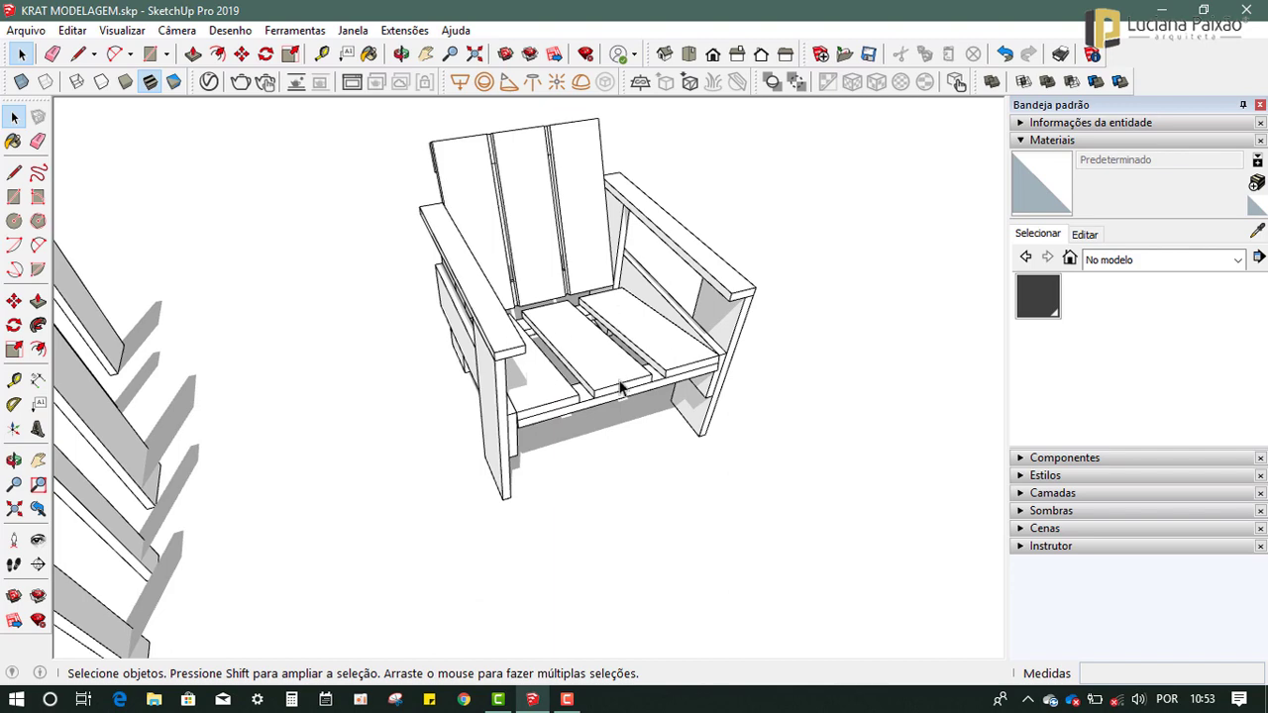
Measure the seat width from its front corner and inspect the front rail and seat plank.
{"action": "key", "text": "t"}
{"action": "mouse_move", "coordinate": [622, 384]}
{"action": "middle_mouse_down"}
{"action": "mouse_move", "coordinate": [640, 376]}
{"action": "mouse_move", "coordinate": [456, 363]}
{"action": "middle_mouse_up"}
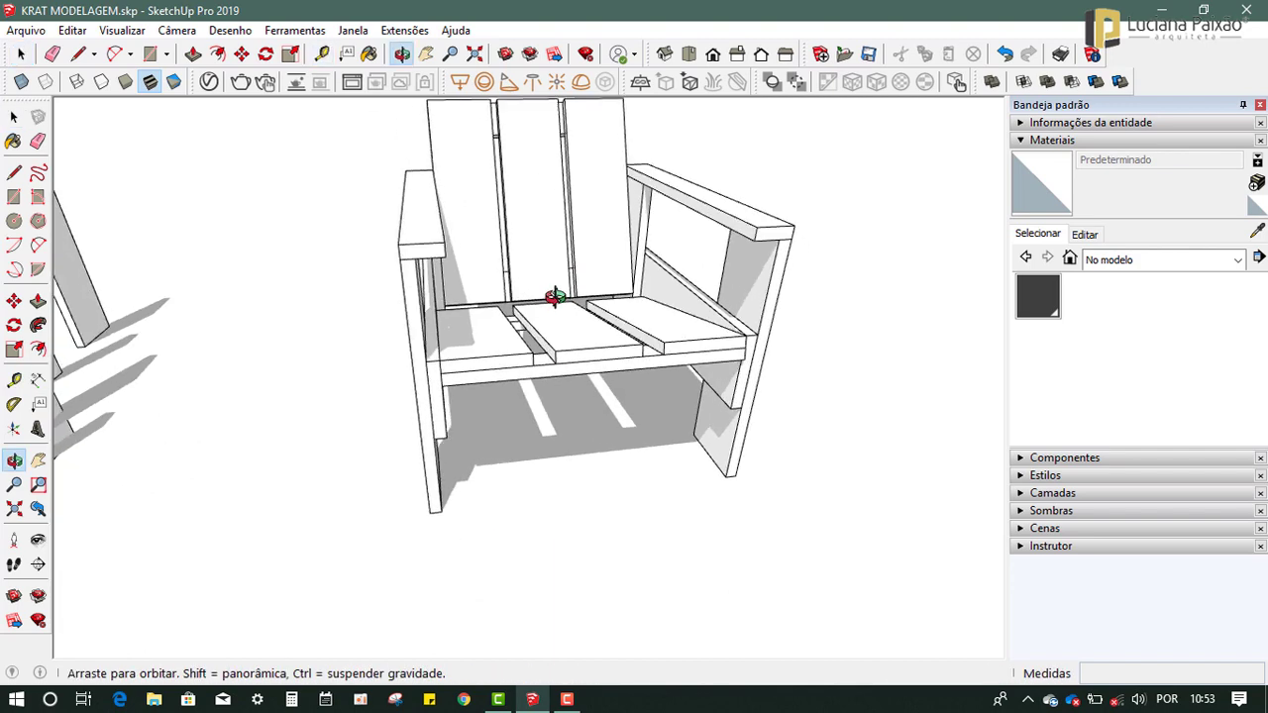
{"action": "left_click", "coordinate": [441, 382]}
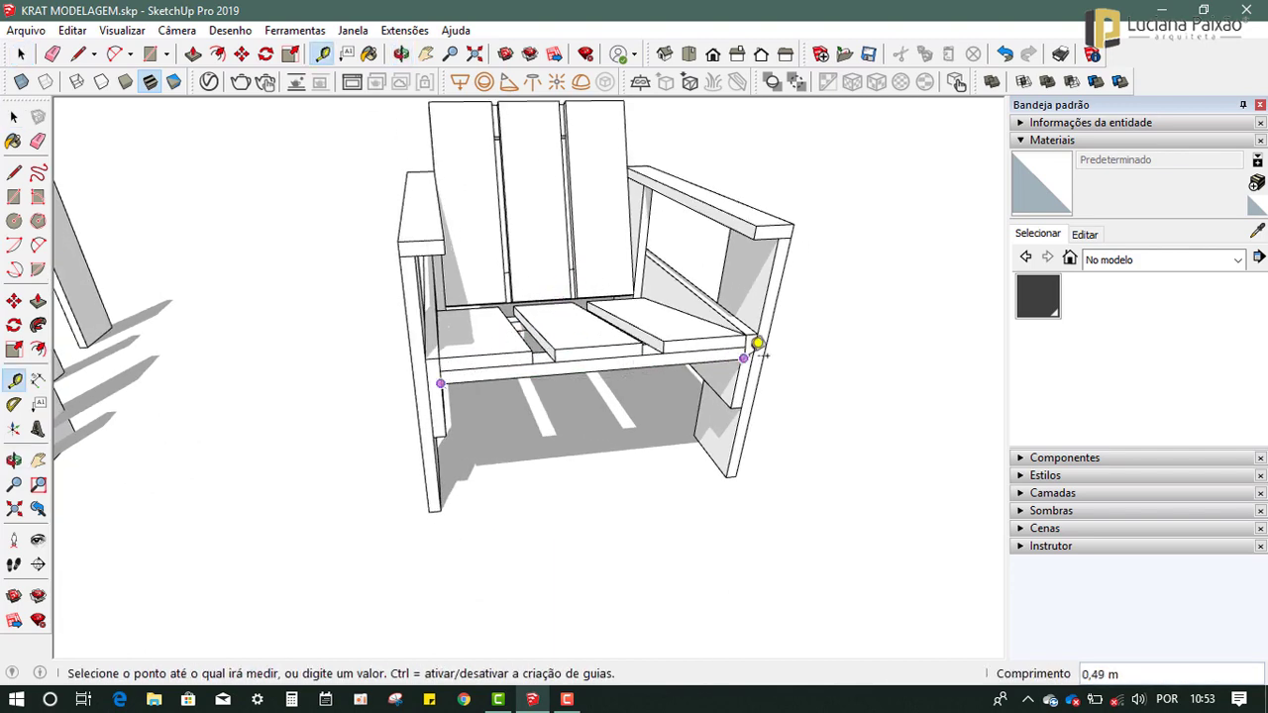
{"action": "key", "text": "space"}
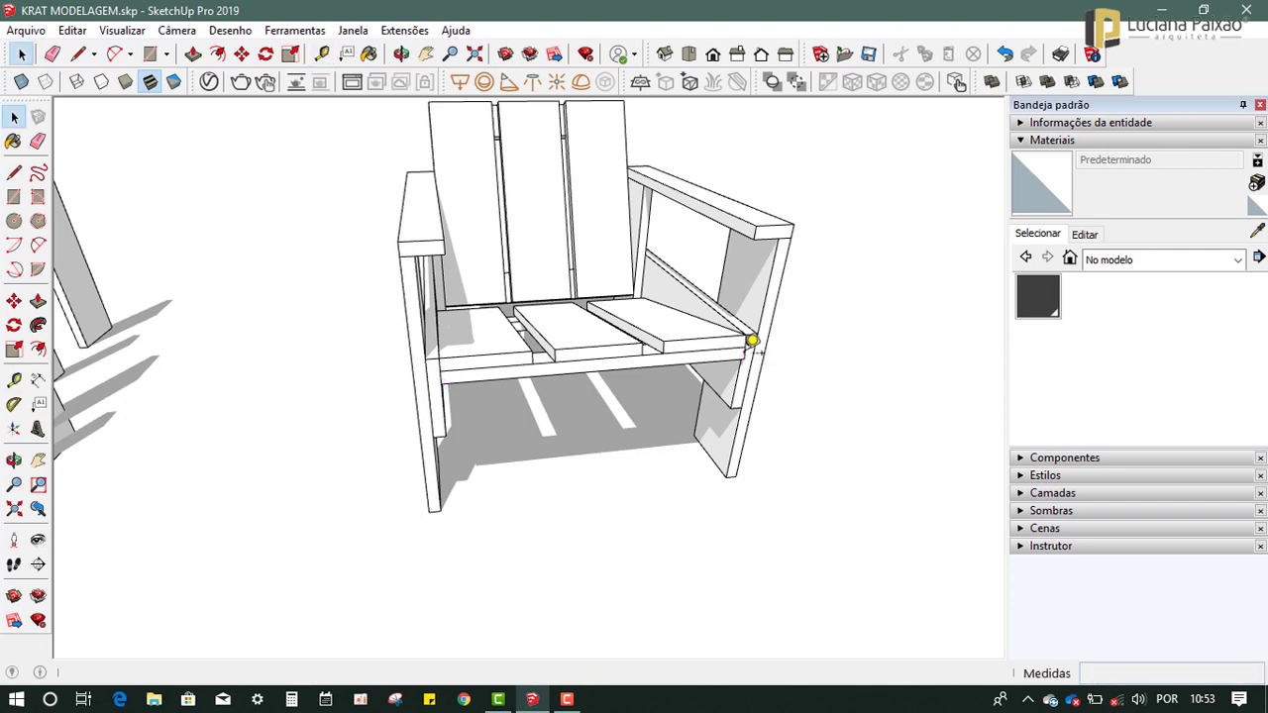
{"action": "mouse_move", "coordinate": [749, 340]}
{"action": "middle_mouse_down"}
{"action": "mouse_move", "coordinate": [529, 382]}
{"action": "mouse_move", "coordinate": [533, 192]}
{"action": "mouse_move", "coordinate": [654, 322]}
{"action": "mouse_move", "coordinate": [604, 273]}
{"action": "mouse_move", "coordinate": [696, 589]}
{"action": "mouse_move", "coordinate": [679, 565]}
{"action": "mouse_move", "coordinate": [653, 365]}
{"action": "middle_mouse_up"}
{"action": "left_click", "coordinate": [608, 395]}
{"action": "left_click", "coordinate": [680, 359]}
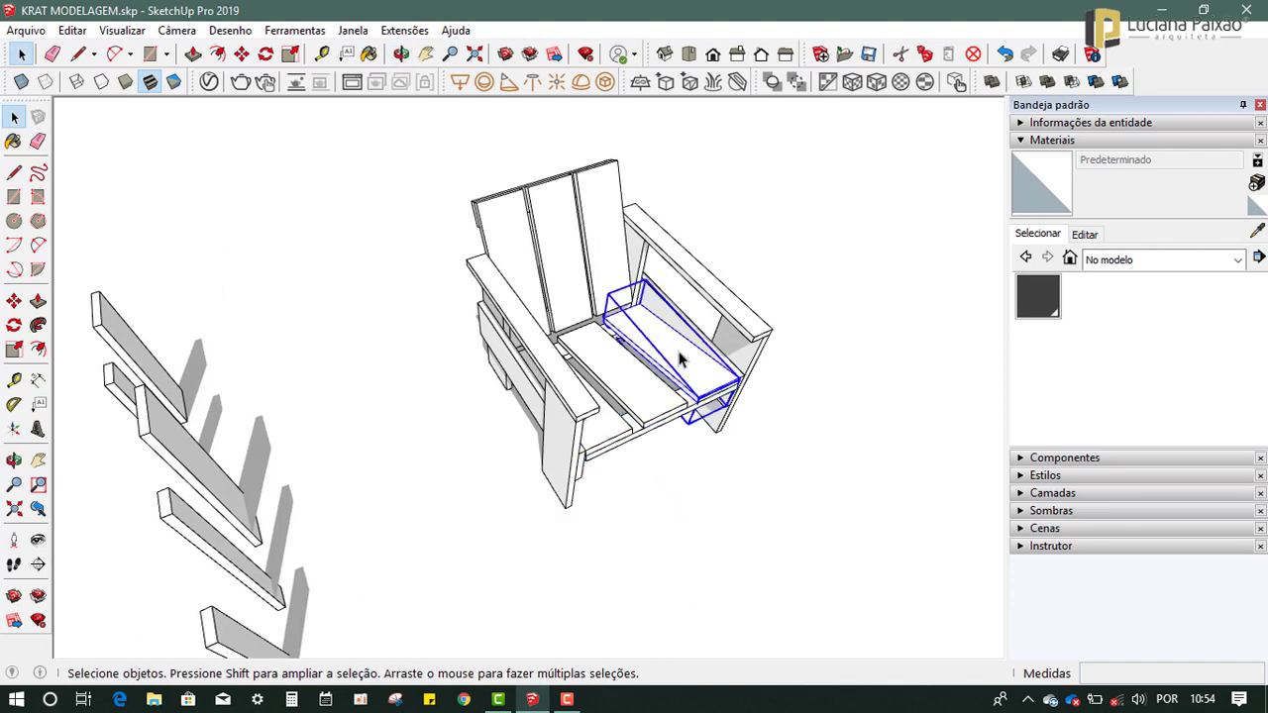
{"action": "left_click", "coordinate": [803, 396]}
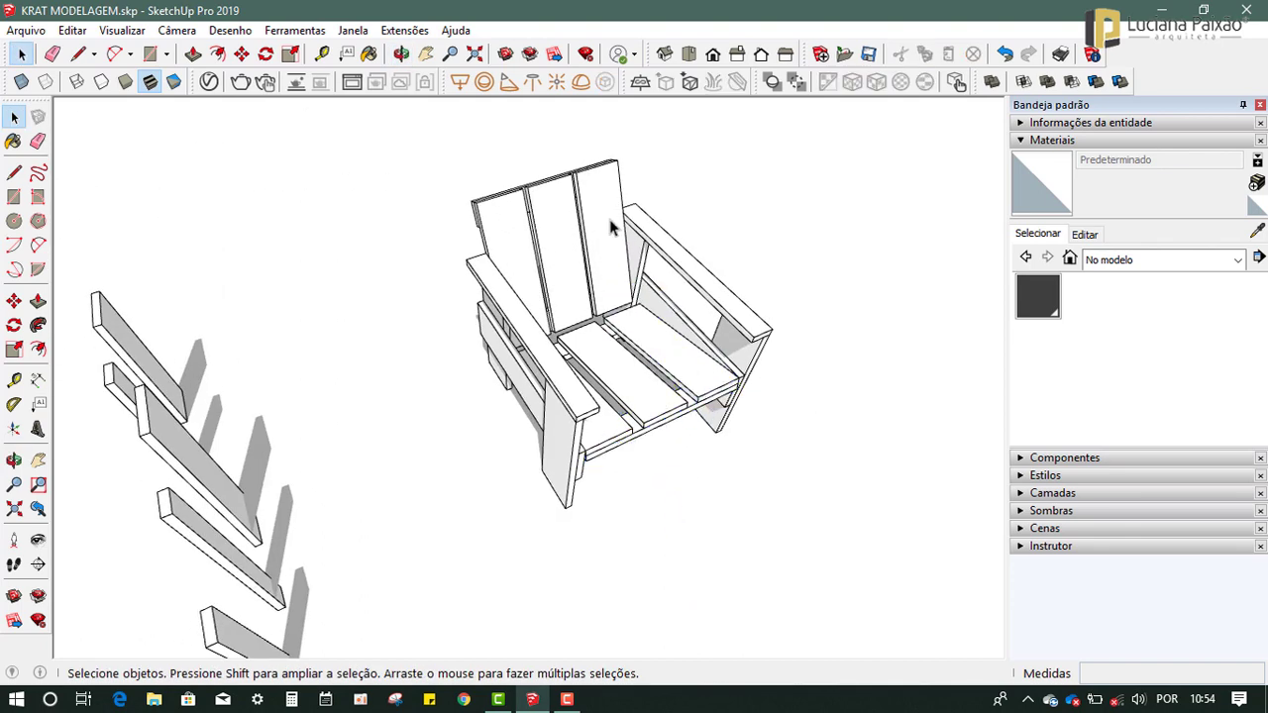
{"action": "scroll", "coordinate": [614, 224], "scroll_direction": "down", "scroll_amount": 2}
{"action": "scroll", "coordinate": [614, 224], "scroll_direction": "down", "scroll_amount": 3}
{"action": "middle_click_drag", "start_coordinate": [538, 488], "coordinate": [680, 461]}
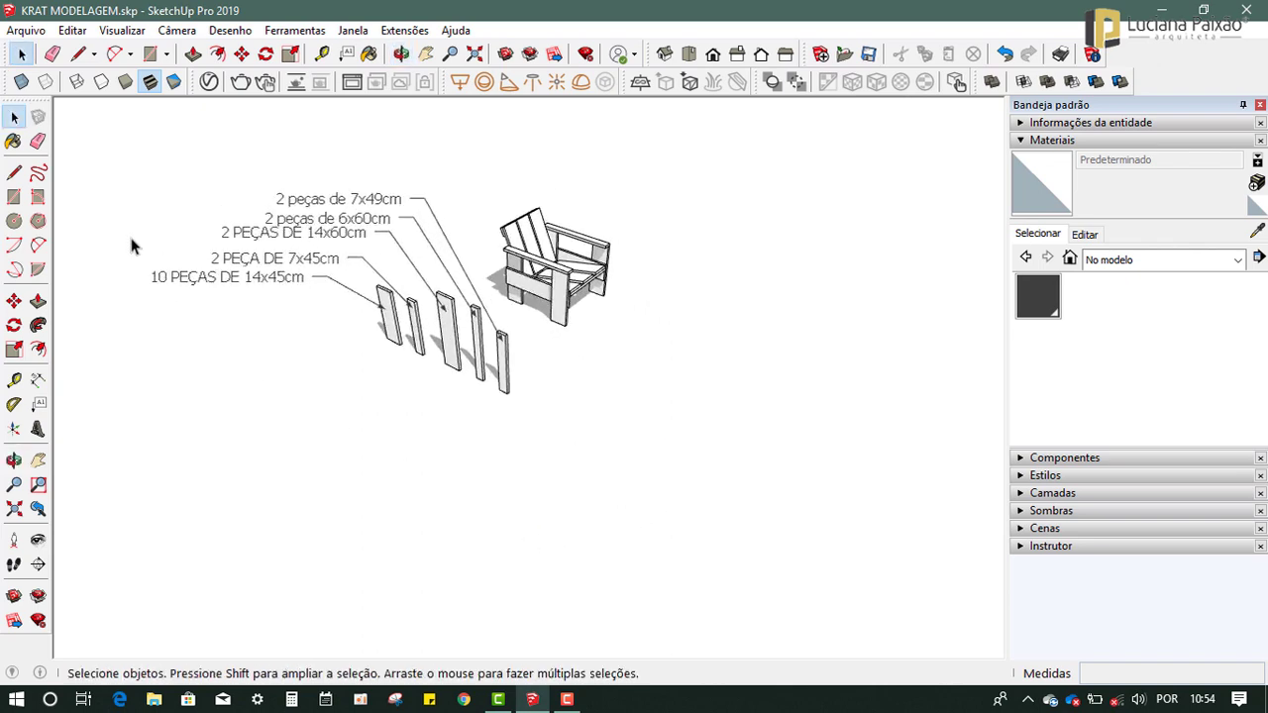
Draw a 0,07 × 0,49 m rectangle from a corner on the ground in front of the chair.
{"action": "left_click", "coordinate": [15, 197]}
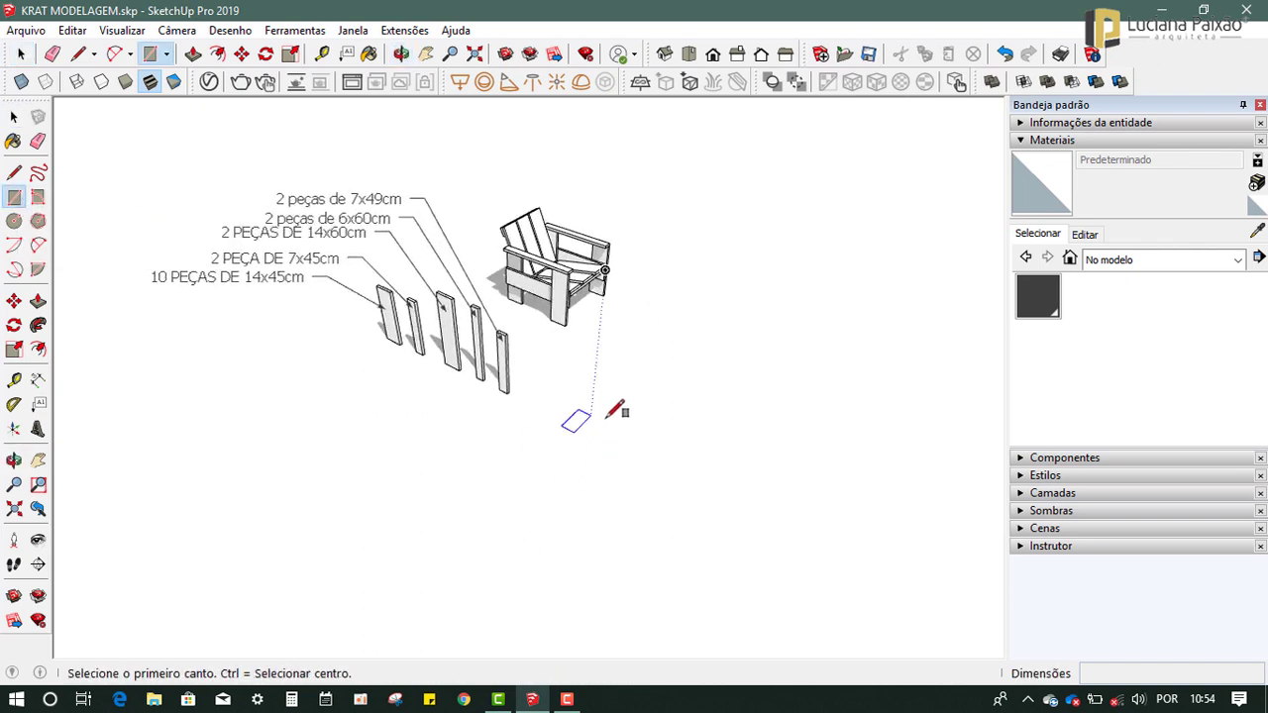
{"action": "scroll", "coordinate": [582, 421], "scroll_direction": "up", "scroll_amount": 2}
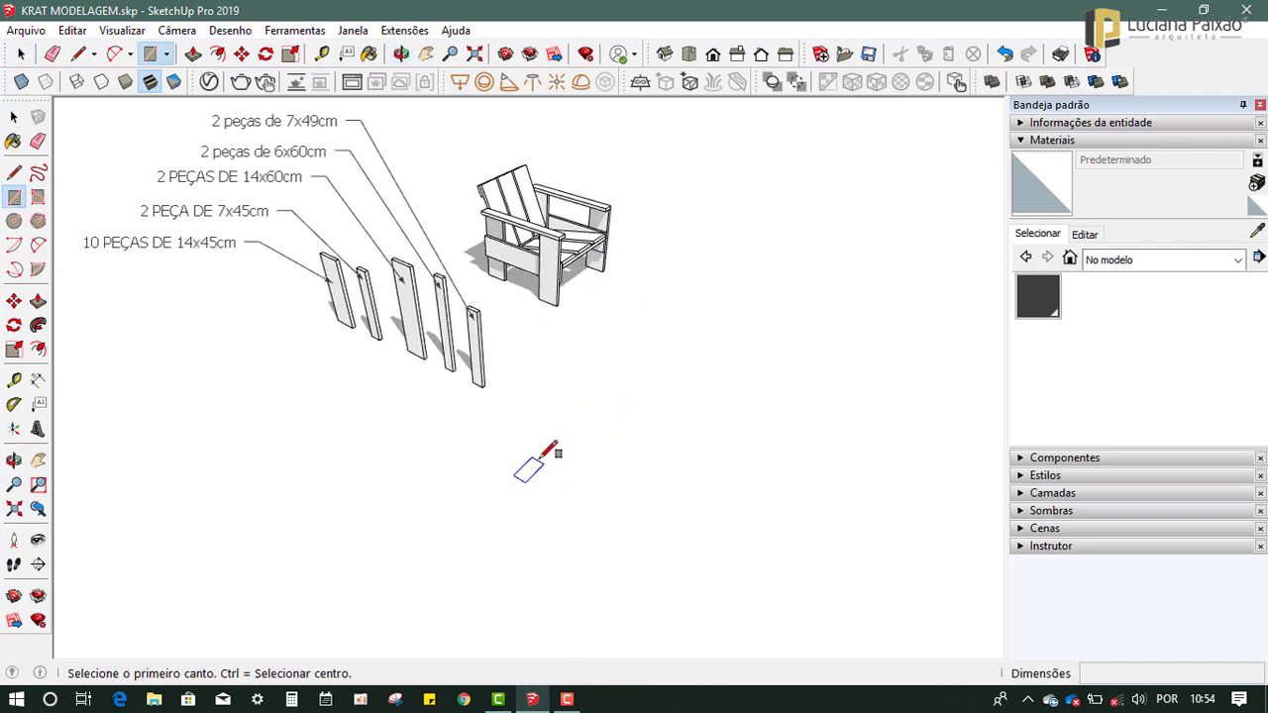
{"action": "left_click", "coordinate": [586, 437]}
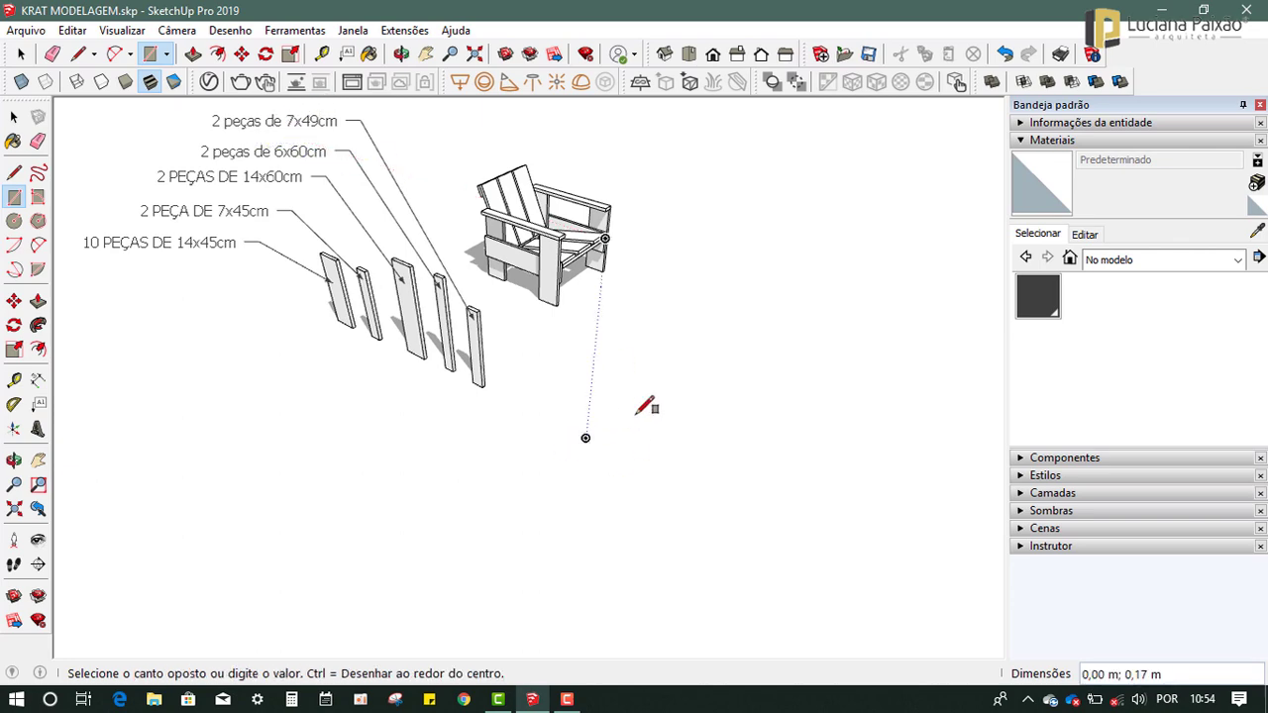
{"action": "middle_click_drag", "start_coordinate": [673, 447], "coordinate": [473, 515]}
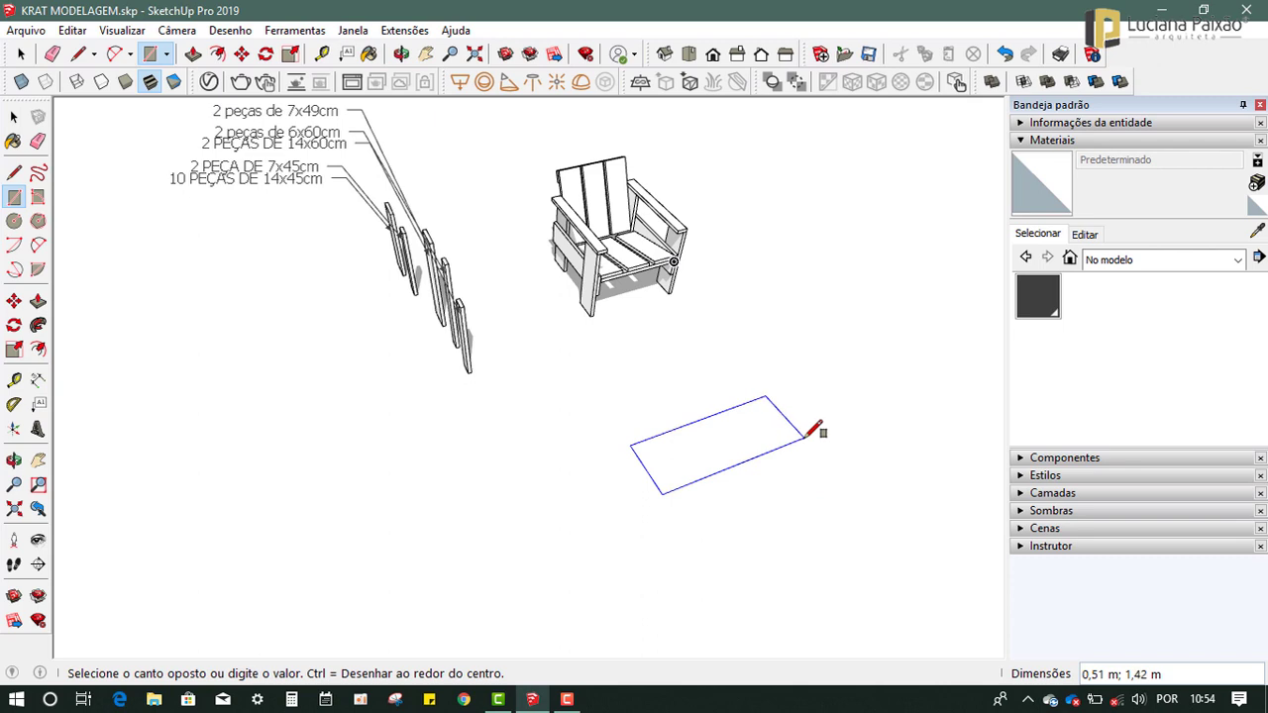
{"action": "type", "text": "0"}
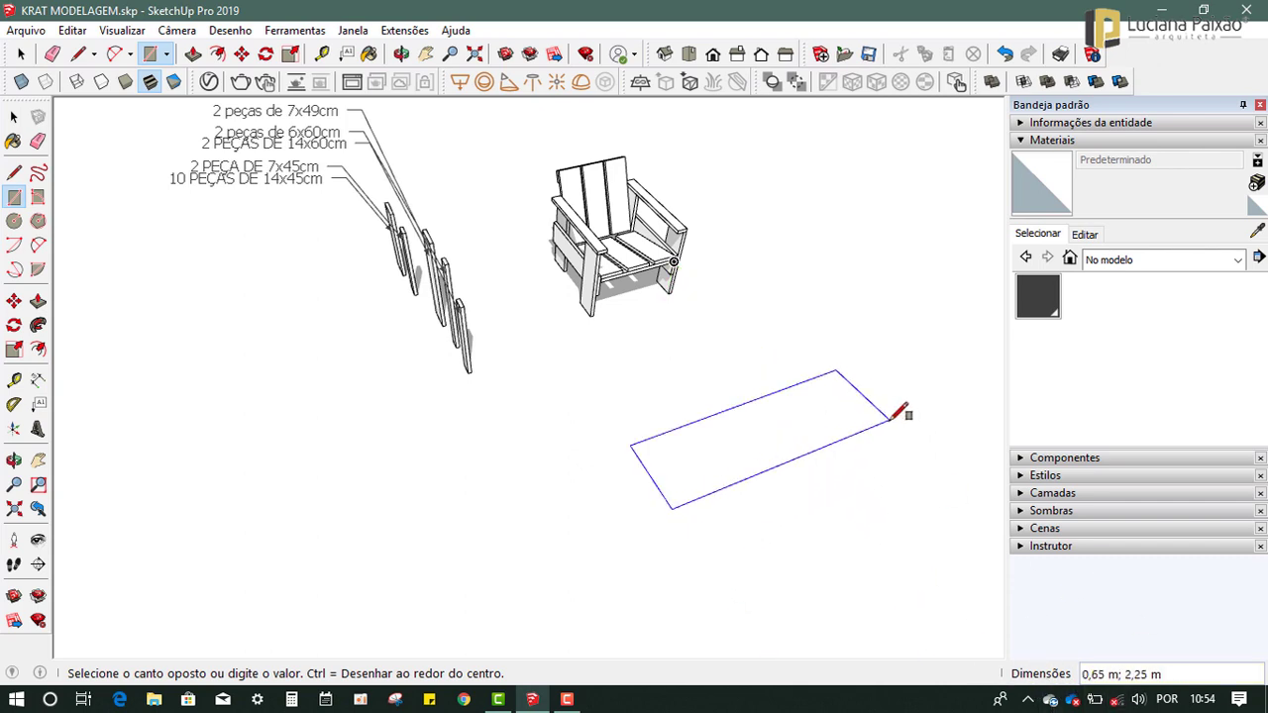
{"action": "type", "text": "0,07;0,49"}
{"action": "key", "text": "Return"}
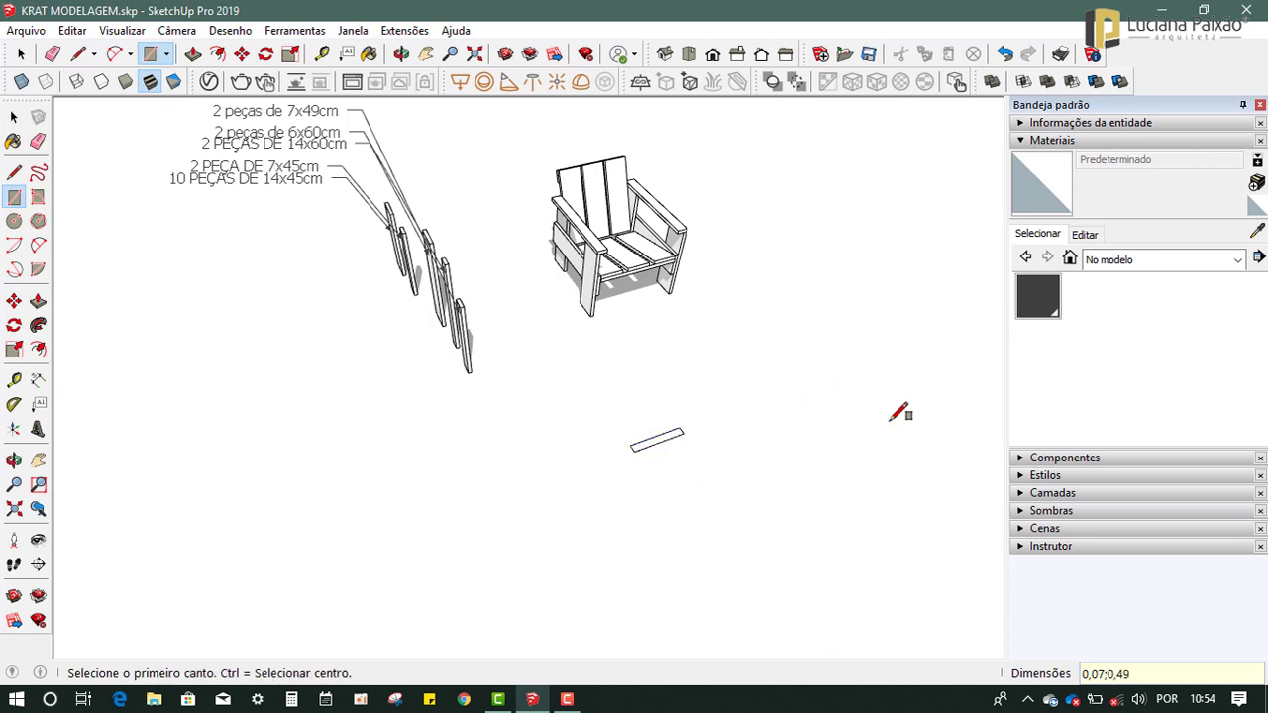
{"action": "mouse_move", "coordinate": [551, 452]}
{"action": "middle_mouse_down"}
{"action": "mouse_move", "coordinate": [659, 269]}
{"action": "mouse_move", "coordinate": [758, 432]}
{"action": "middle_mouse_up"}
{"action": "key", "text": "space"}
Select the new rectangle and move it onto the ground in front of the chair.
{"action": "left_click_drag", "start_coordinate": [576, 412], "coordinate": [713, 504]}
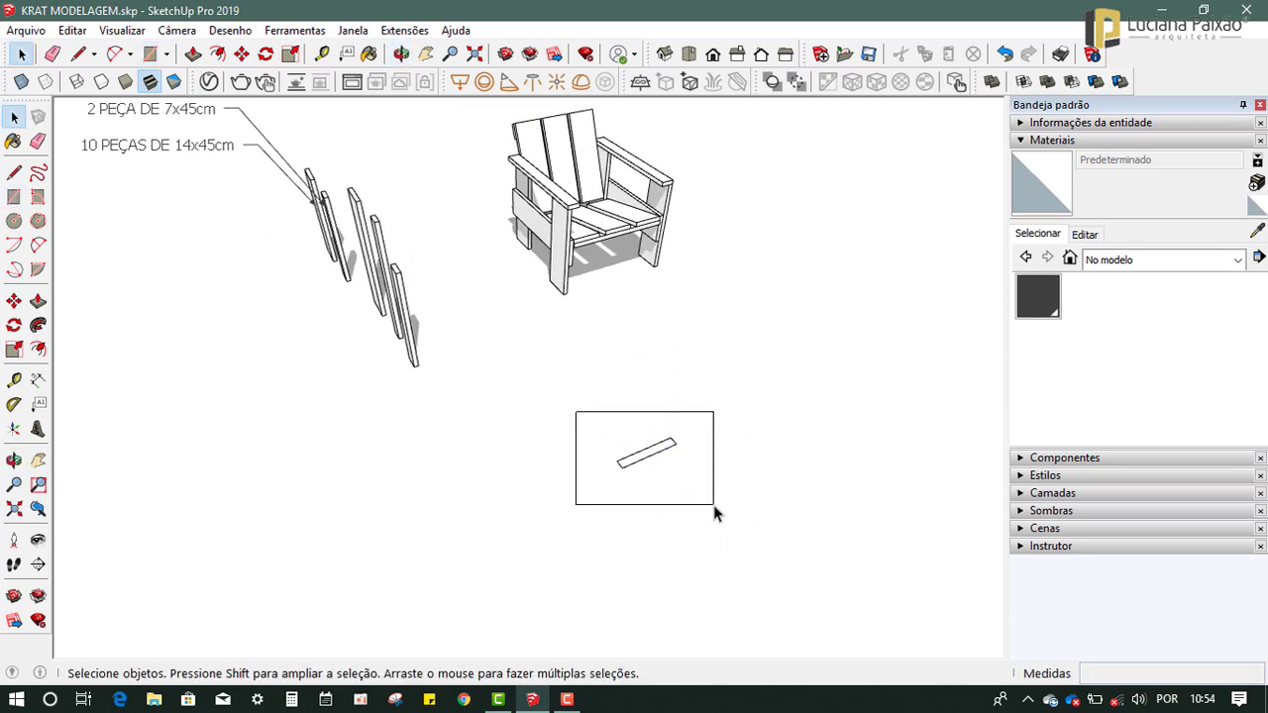
{"action": "mouse_move", "coordinate": [709, 501]}
{"action": "middle_mouse_down"}
{"action": "mouse_move", "coordinate": [752, 475]}
{"action": "mouse_move", "coordinate": [723, 503]}
{"action": "mouse_move", "coordinate": [724, 442]}
{"action": "middle_mouse_up"}
{"action": "scroll", "coordinate": [723, 503], "scroll_direction": "up", "scroll_amount": 2}
{"action": "key", "text": "m"}
{"action": "left_click", "coordinate": [650, 500]}
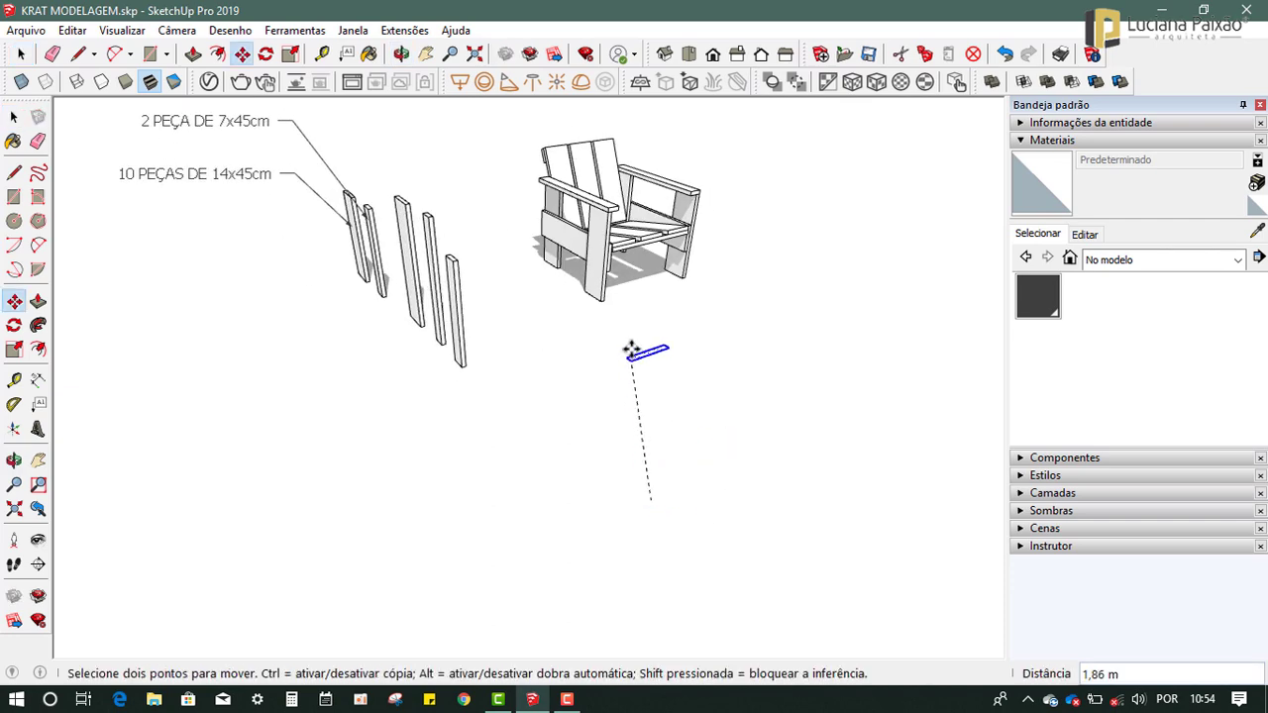
{"action": "left_click", "coordinate": [594, 294]}
{"action": "left_click", "coordinate": [601, 339]}
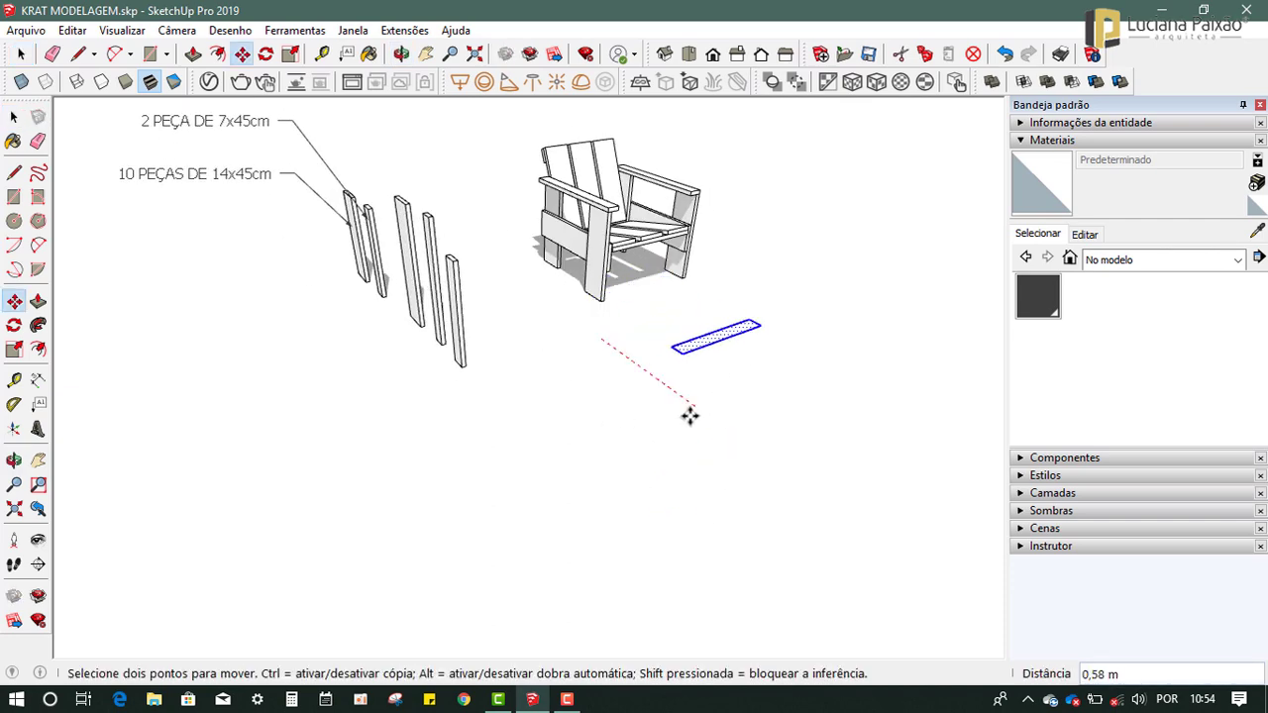
{"action": "left_click", "coordinate": [690, 415]}
Check the placement from a lower angle and nudge the rectangle about 0.02 m aside.
{"action": "mouse_move", "coordinate": [802, 425]}
{"action": "middle_mouse_down"}
{"action": "mouse_move", "coordinate": [659, 486]}
{"action": "mouse_move", "coordinate": [742, 317]}
{"action": "middle_mouse_up"}
{"action": "middle_click_drag", "start_coordinate": [861, 257], "coordinate": [865, 209]}
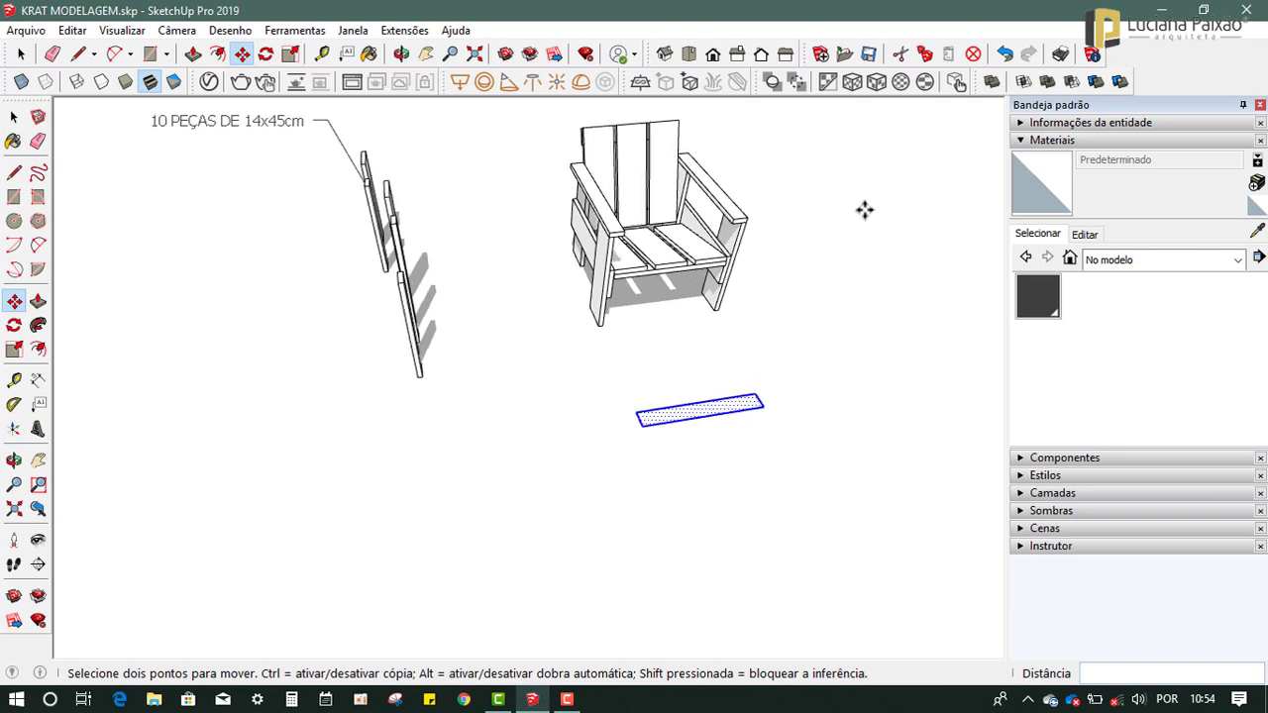
{"action": "mouse_move", "coordinate": [614, 481]}
{"action": "middle_mouse_down"}
{"action": "mouse_move", "coordinate": [707, 486]}
{"action": "mouse_move", "coordinate": [710, 348]}
{"action": "middle_mouse_up"}
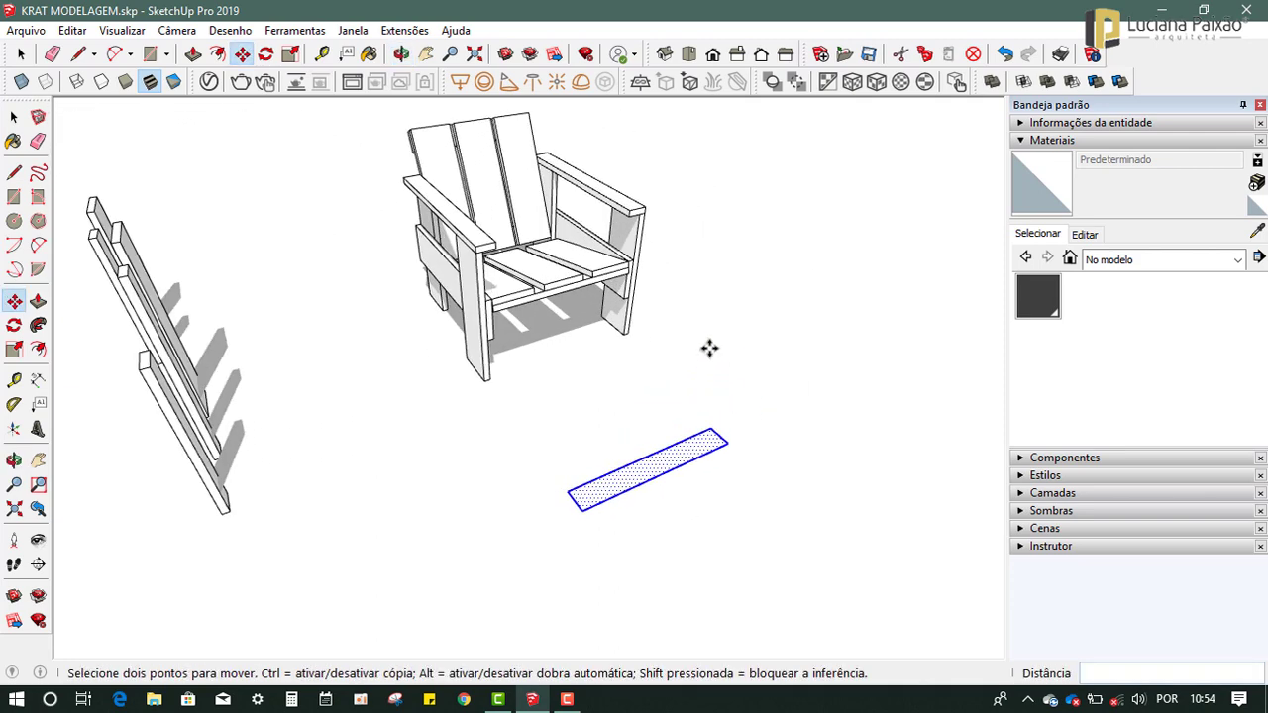
{"action": "left_click", "coordinate": [14, 117]}
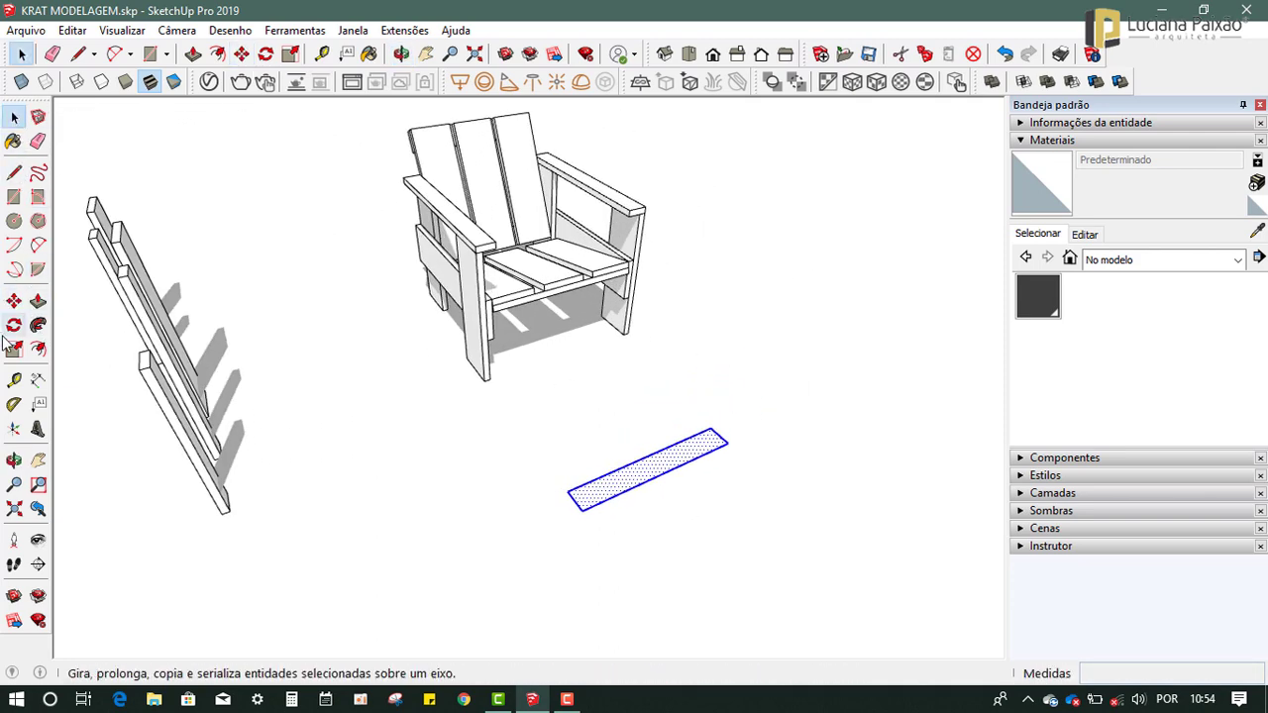
{"action": "left_click", "coordinate": [14, 300]}
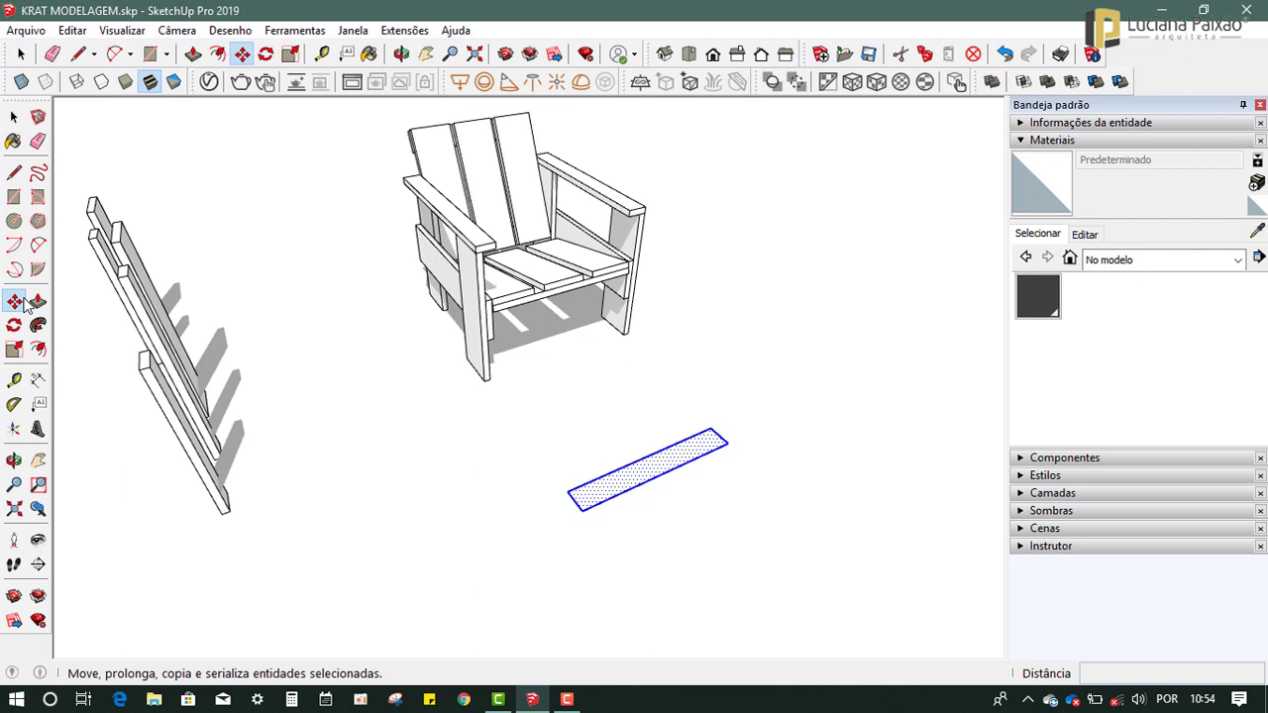
{"action": "left_click", "coordinate": [581, 510]}
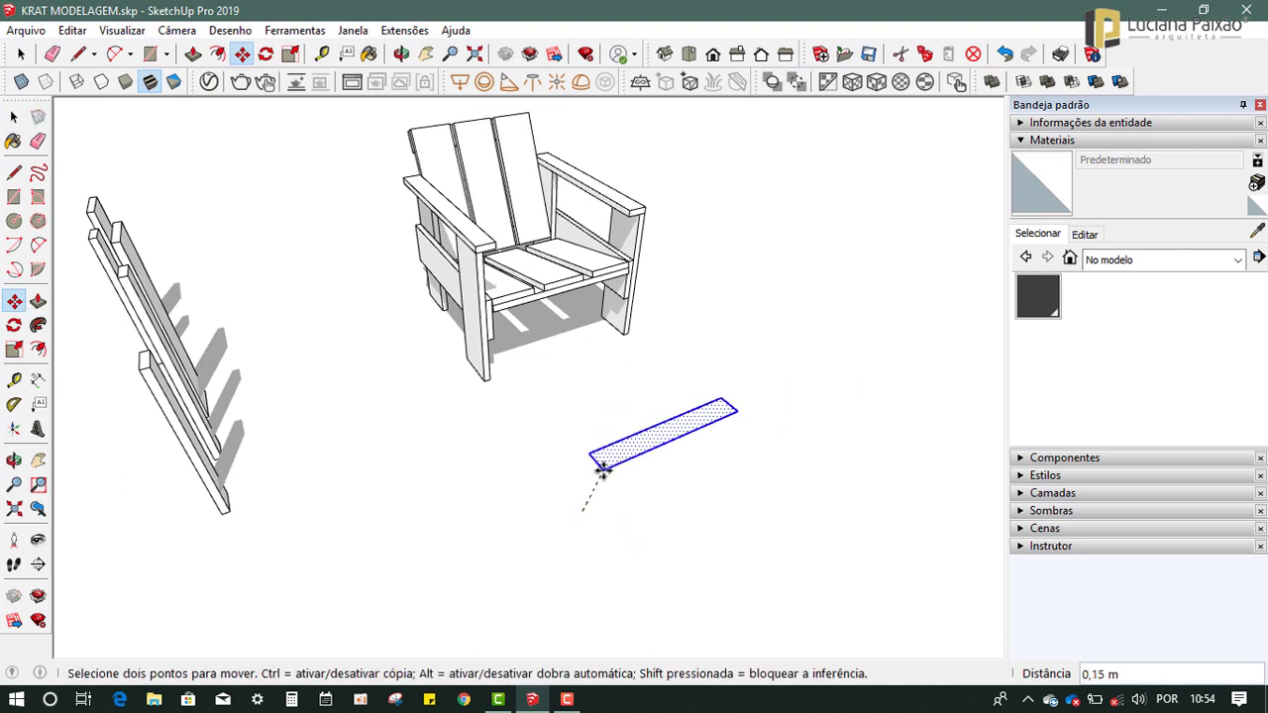
{"action": "left_click", "coordinate": [586, 503]}
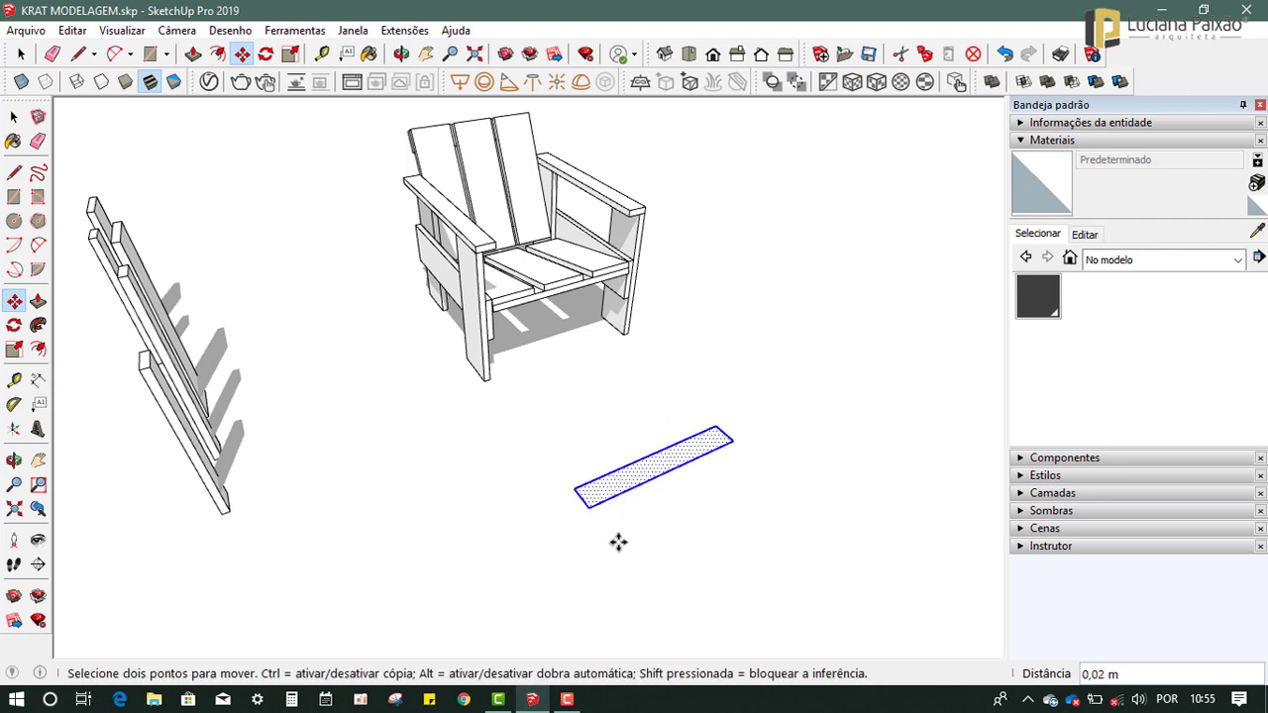
Push/Pull the 7 × 49 cm rectangle up 0,02 m into a solid board.
{"action": "key", "text": "p"}
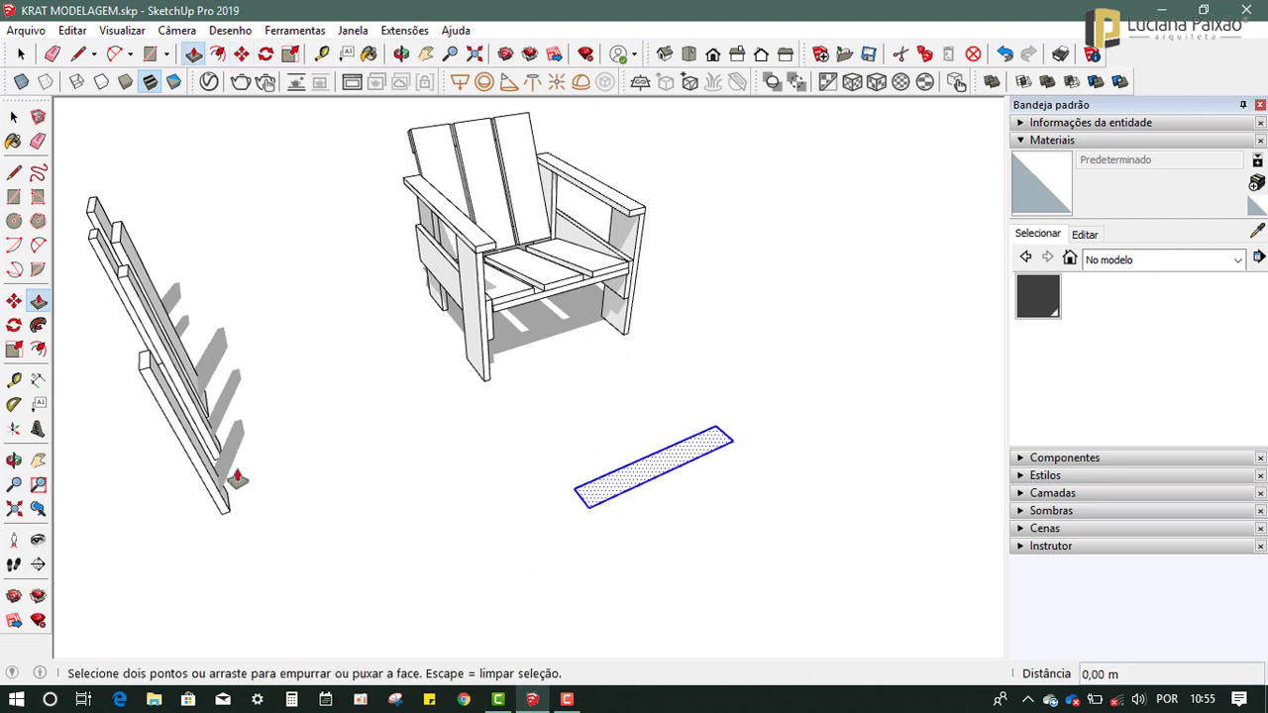
{"action": "left_click", "coordinate": [40, 302]}
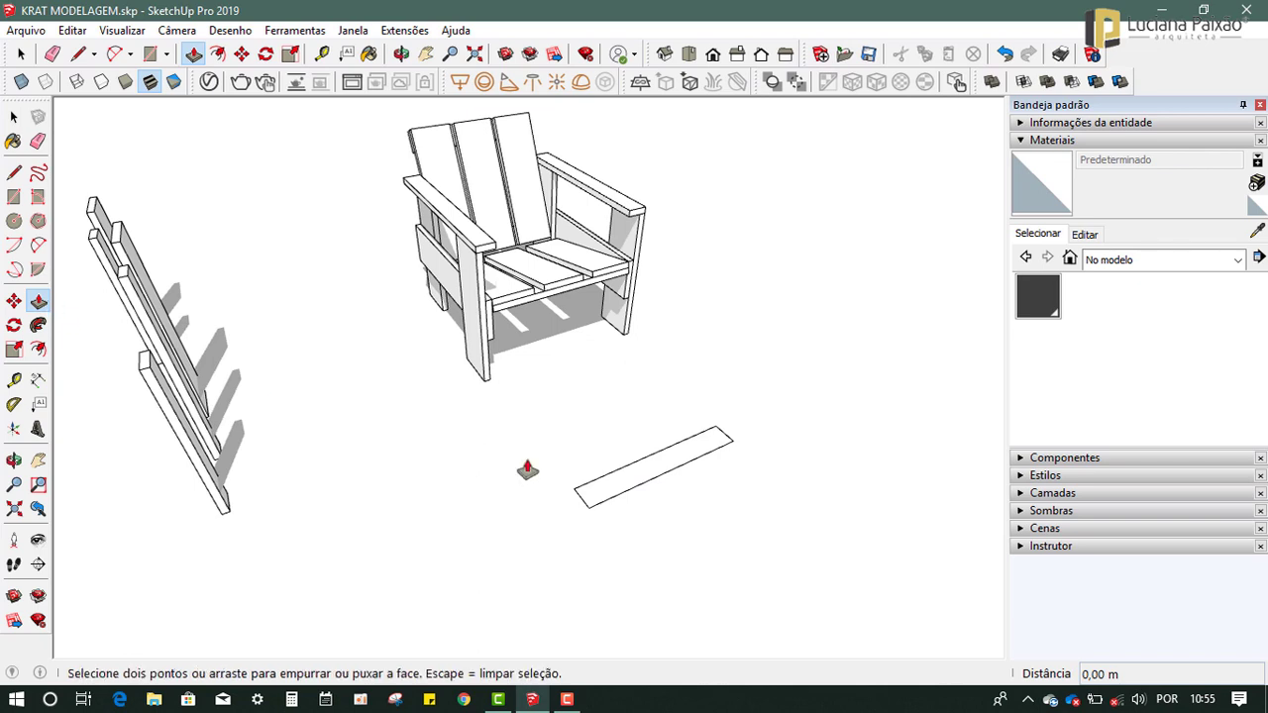
{"action": "left_click", "coordinate": [654, 471]}
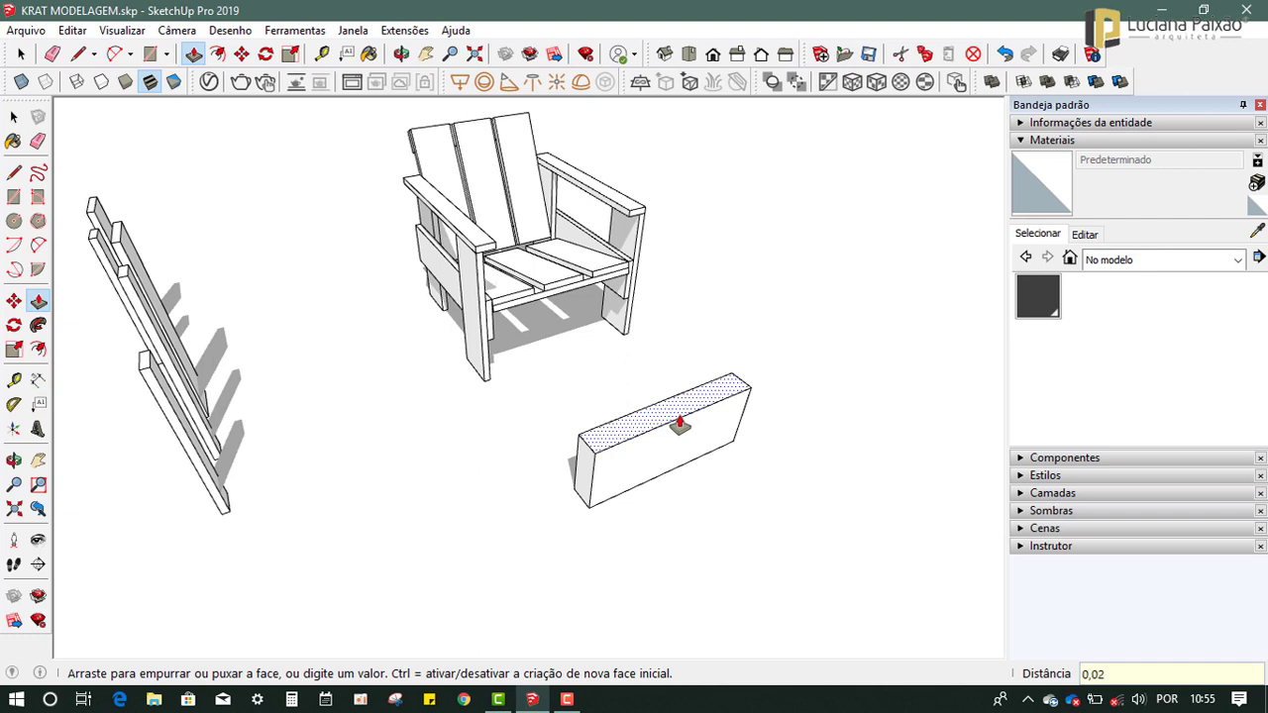
{"action": "key", "text": "Return"}
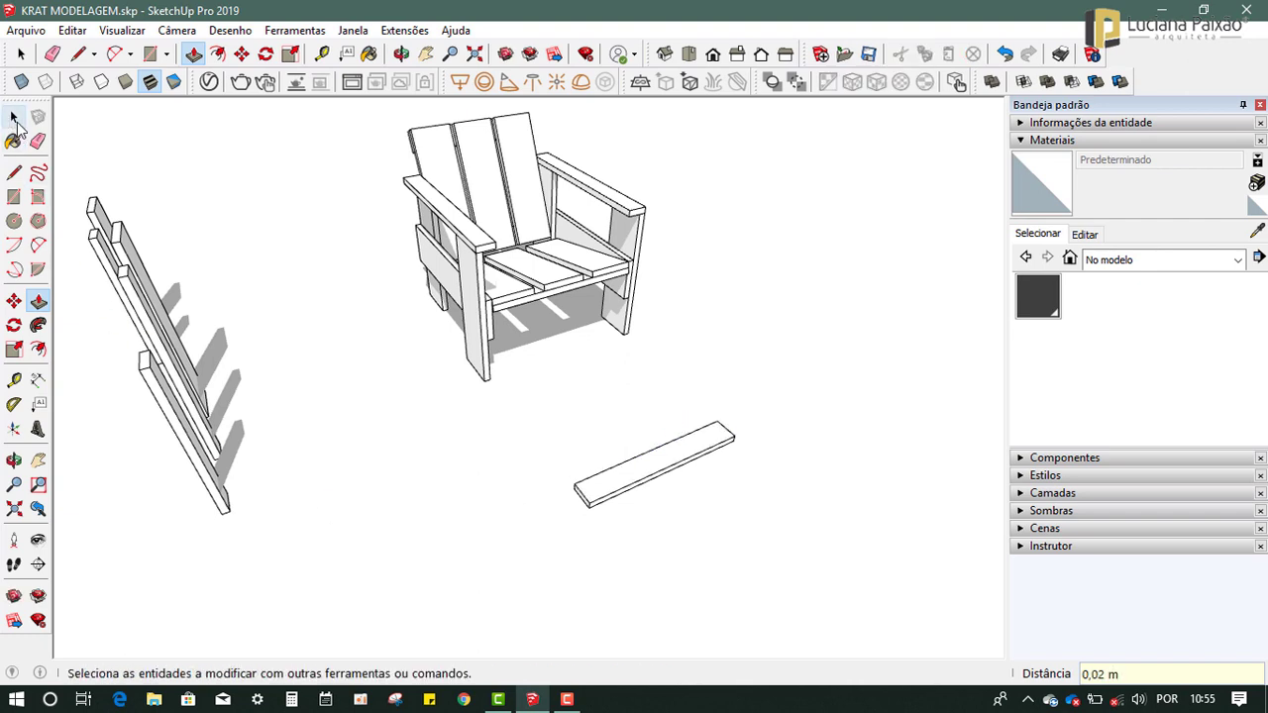
Select the entire board and make it a group with Criar grupo.
{"action": "left_click", "coordinate": [14, 117]}
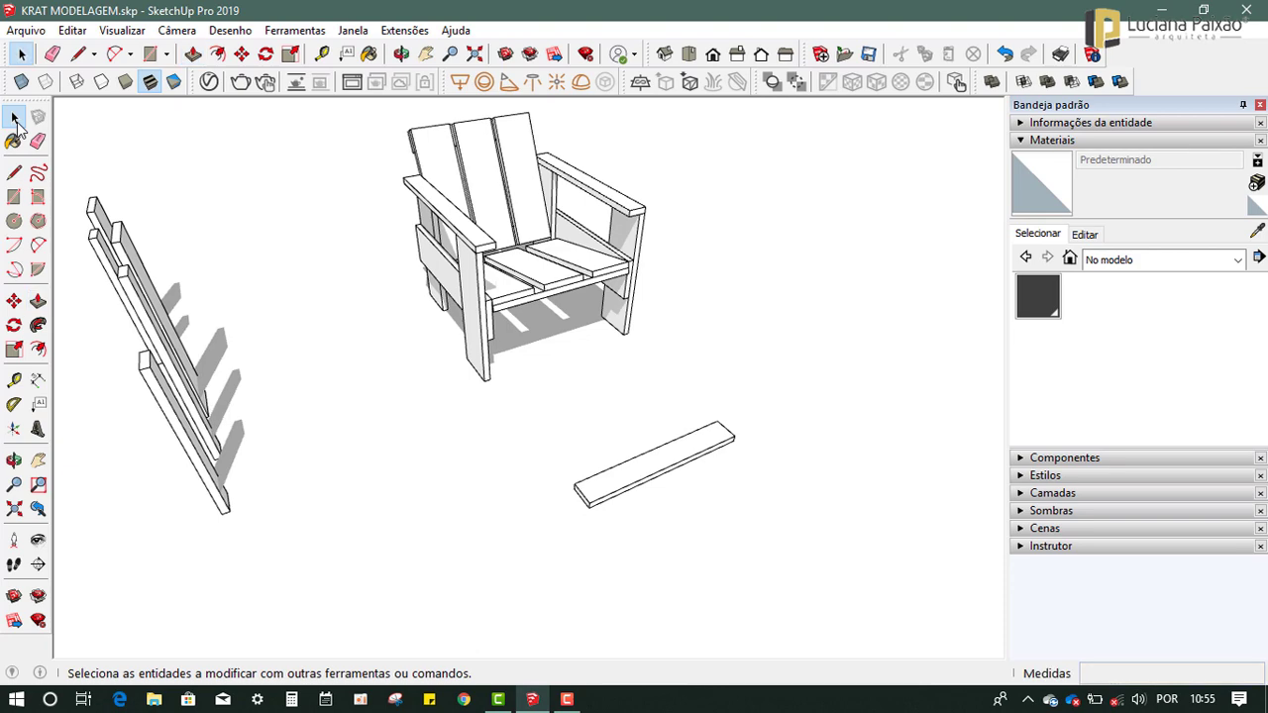
{"action": "triple_click", "coordinate": [670, 450]}
{"action": "scroll", "coordinate": [651, 485], "scroll_direction": "up", "scroll_amount": 3}
{"action": "mouse_move", "coordinate": [645, 486]}
{"action": "middle_mouse_down"}
{"action": "mouse_move", "coordinate": [608, 445]}
{"action": "mouse_move", "coordinate": [716, 181]}
{"action": "mouse_move", "coordinate": [631, 280]}
{"action": "middle_mouse_up"}
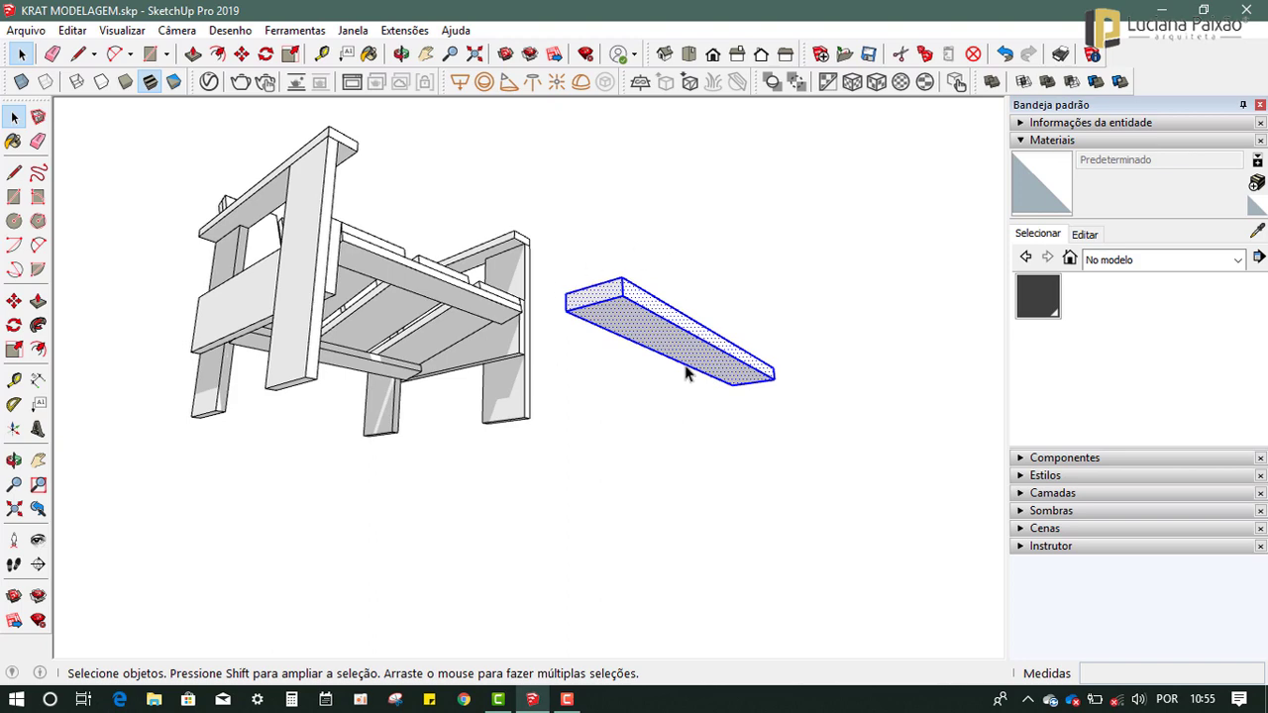
{"action": "mouse_move", "coordinate": [685, 367]}
{"action": "middle_mouse_down"}
{"action": "mouse_move", "coordinate": [625, 449]}
{"action": "mouse_move", "coordinate": [595, 559]}
{"action": "middle_mouse_up"}
{"action": "right_click", "coordinate": [625, 469]}
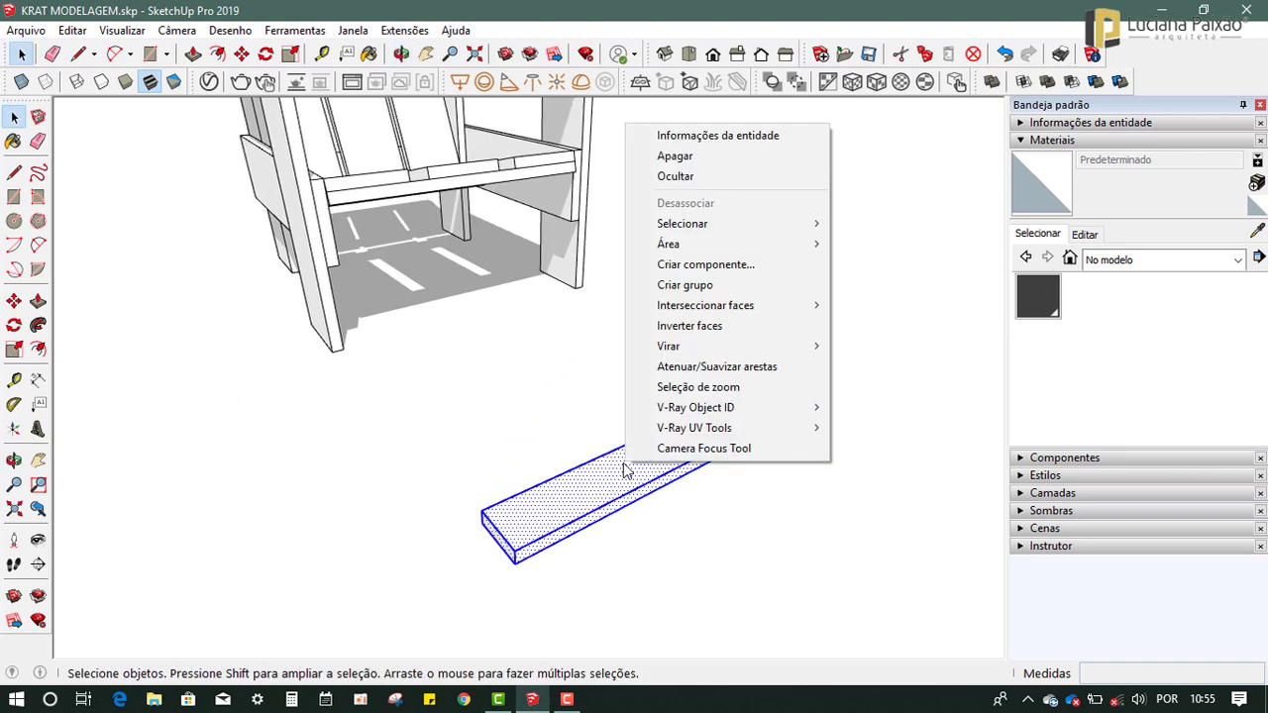
{"action": "left_click", "coordinate": [687, 287]}
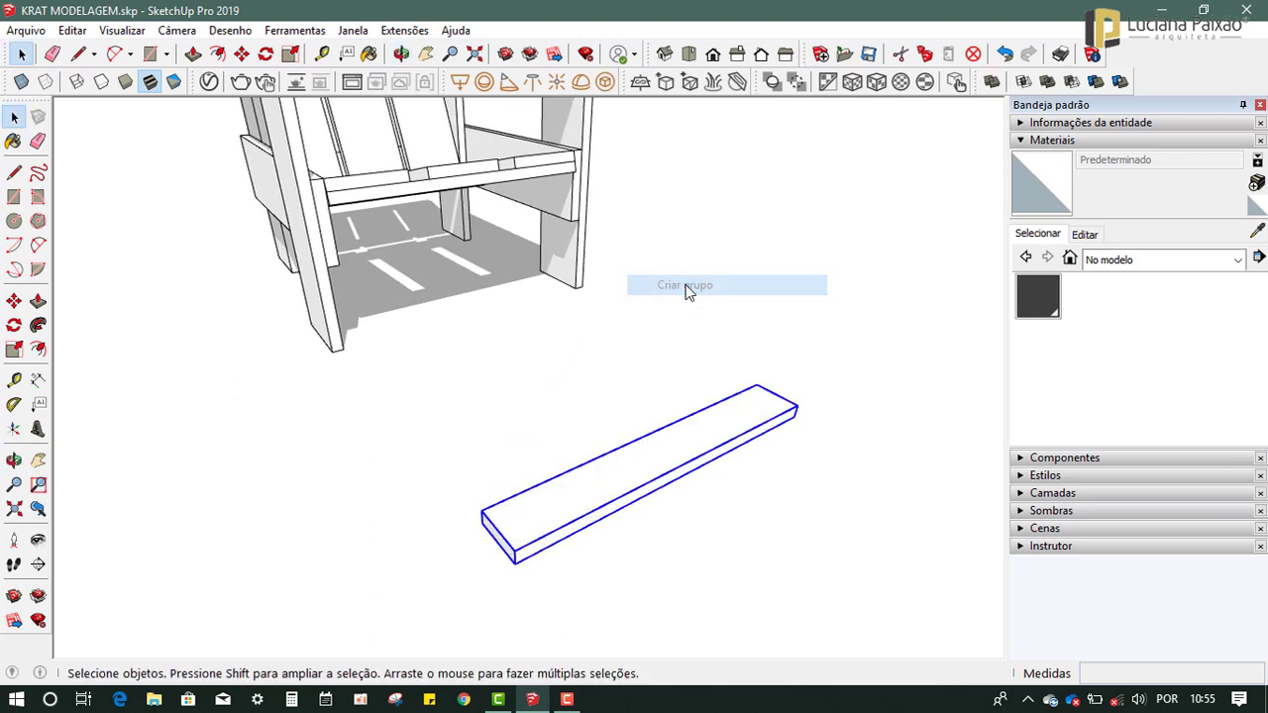
Inspect the chair's seat pieces, then clear the selection.
{"action": "scroll", "coordinate": [673, 381], "scroll_direction": "down", "scroll_amount": 4}
{"action": "scroll", "coordinate": [659, 404], "scroll_direction": "down", "scroll_amount": 1}
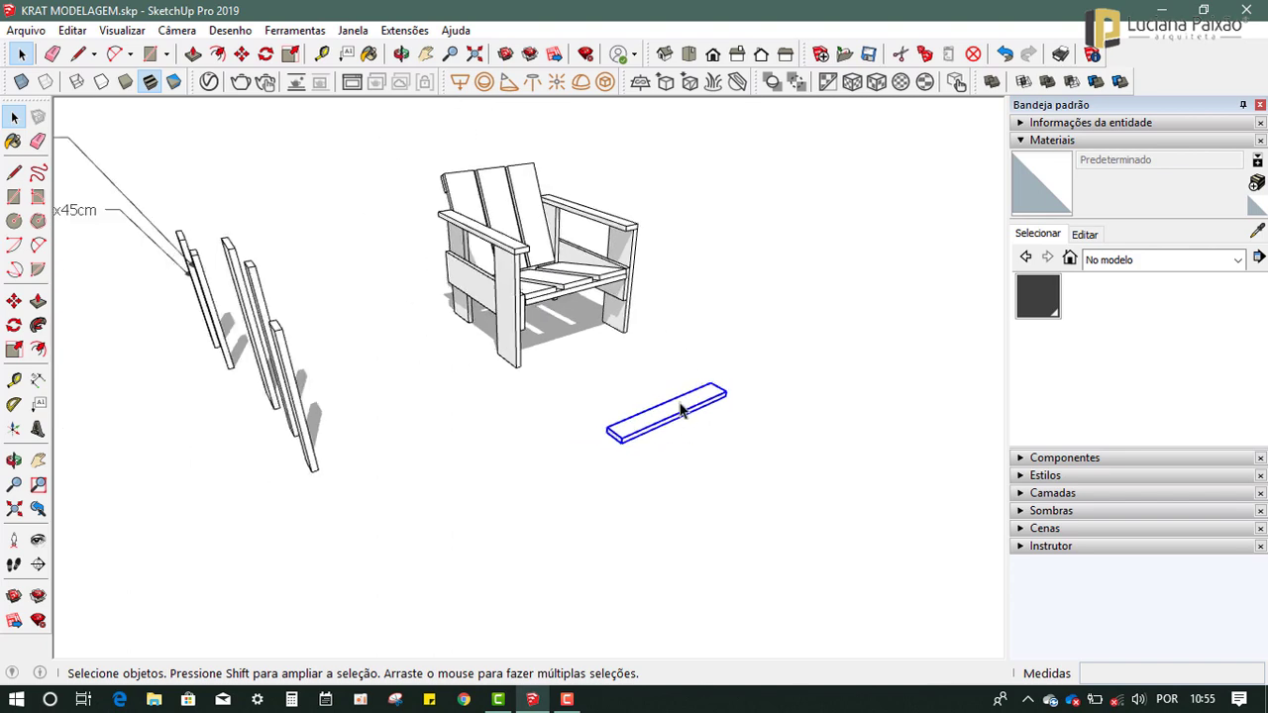
{"action": "scroll", "coordinate": [659, 405], "scroll_direction": "down", "scroll_amount": 2}
{"action": "scroll", "coordinate": [657, 406], "scroll_direction": "down", "scroll_amount": 1}
{"action": "middle_click_drag", "start_coordinate": [644, 434], "coordinate": [690, 485]}
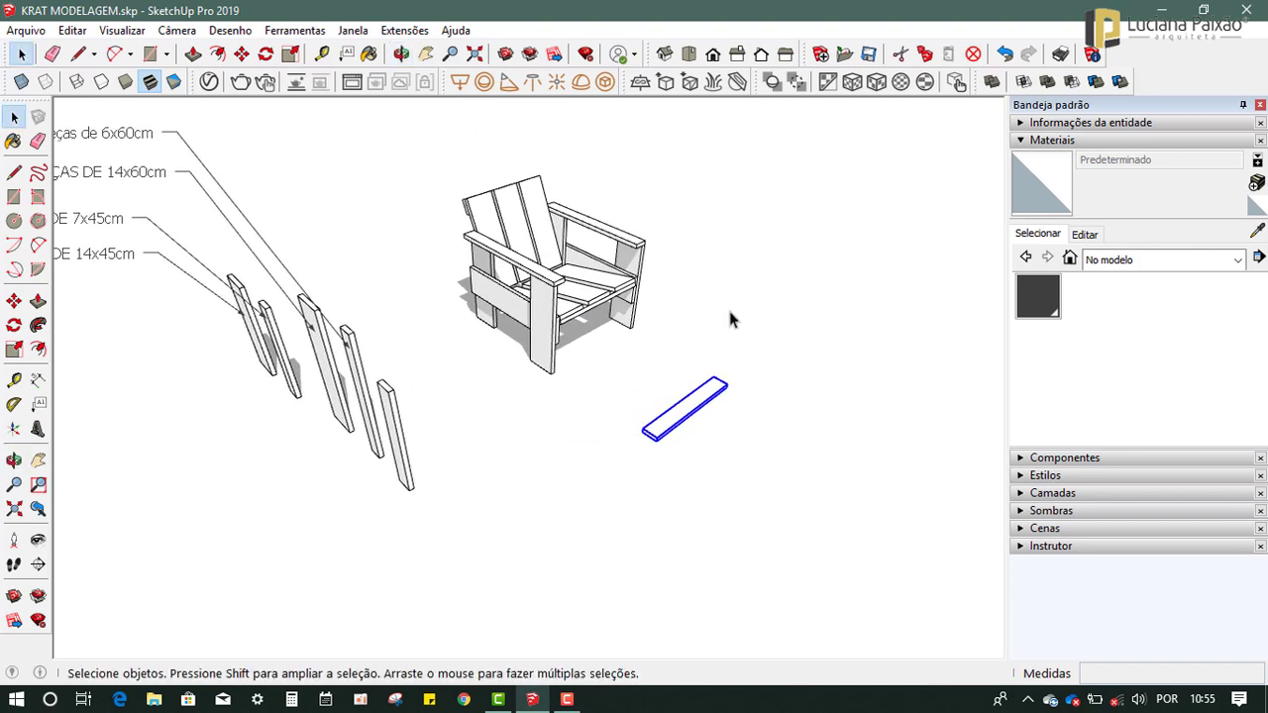
{"action": "left_click", "coordinate": [568, 317]}
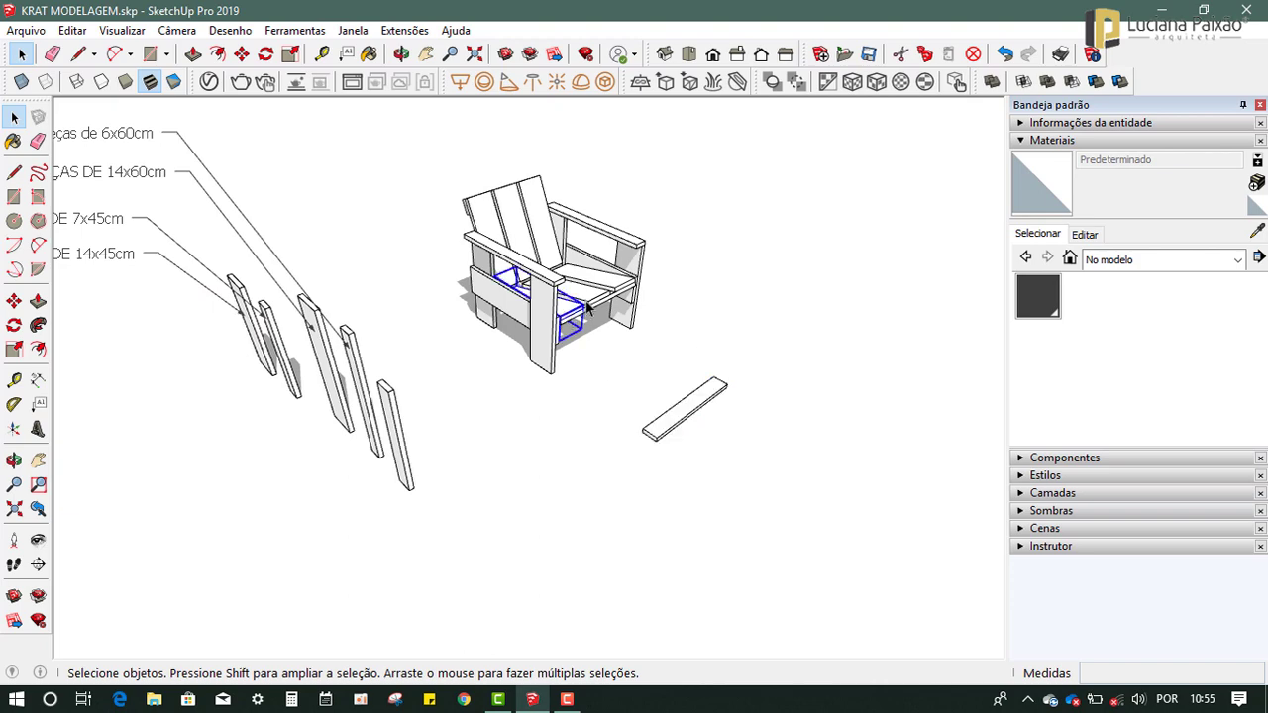
{"action": "scroll", "coordinate": [568, 317], "scroll_direction": "up", "scroll_amount": 2}
{"action": "left_click", "coordinate": [634, 260]}
{"action": "left_click", "coordinate": [792, 307]}
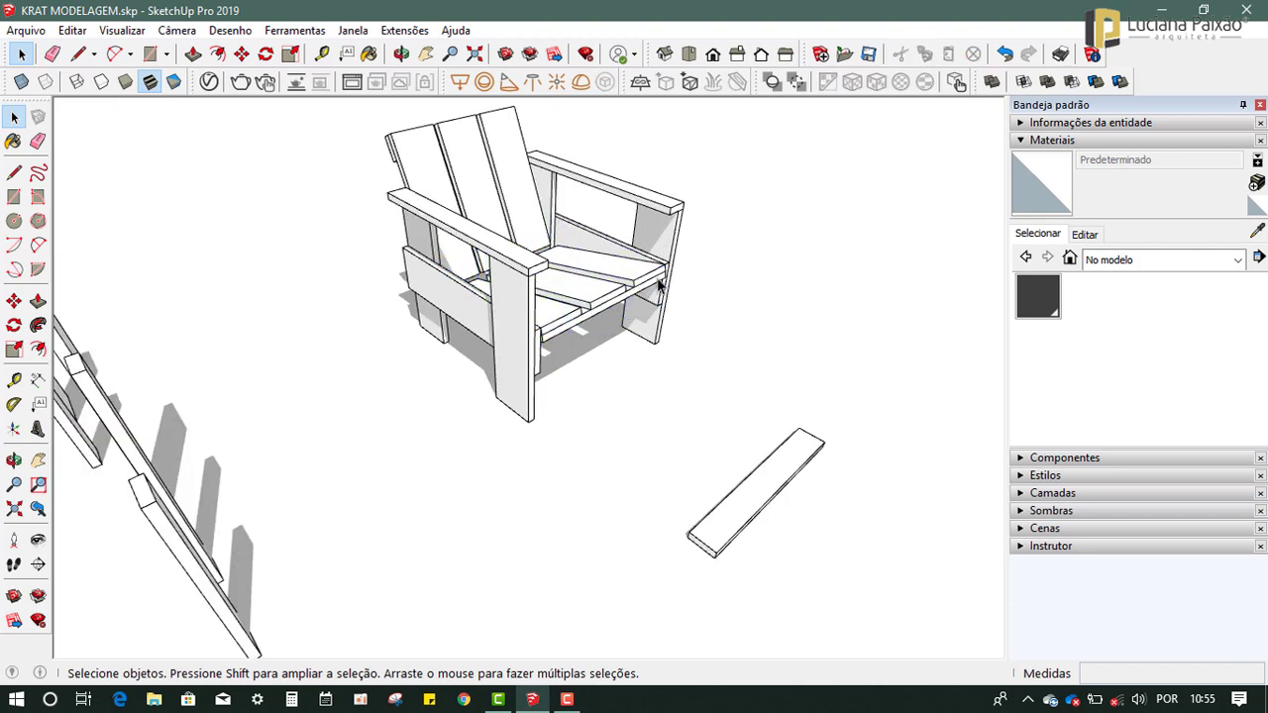
Orbit so the cut pieces sit before the chair and check the leftmost cut-list board.
{"action": "scroll", "coordinate": [653, 284], "scroll_direction": "down", "scroll_amount": 2}
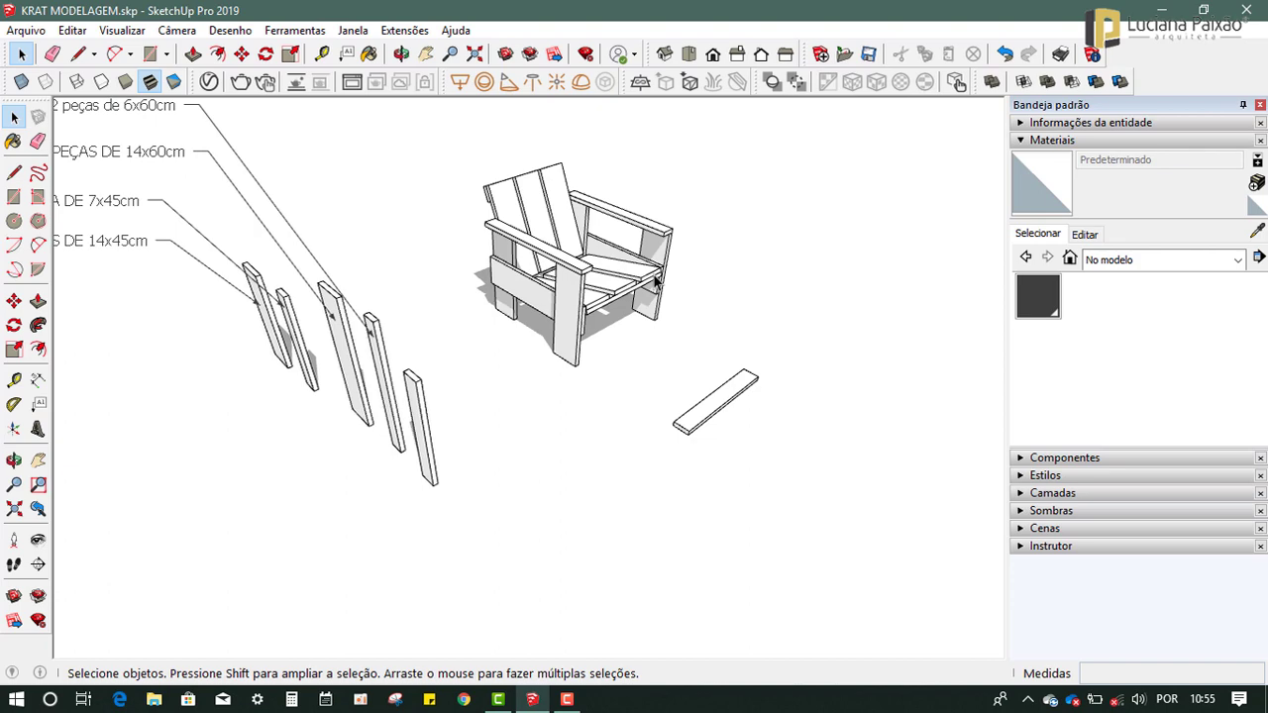
{"action": "scroll", "coordinate": [654, 284], "scroll_direction": "down", "scroll_amount": 2}
{"action": "middle_click_drag", "start_coordinate": [653, 284], "coordinate": [657, 317]}
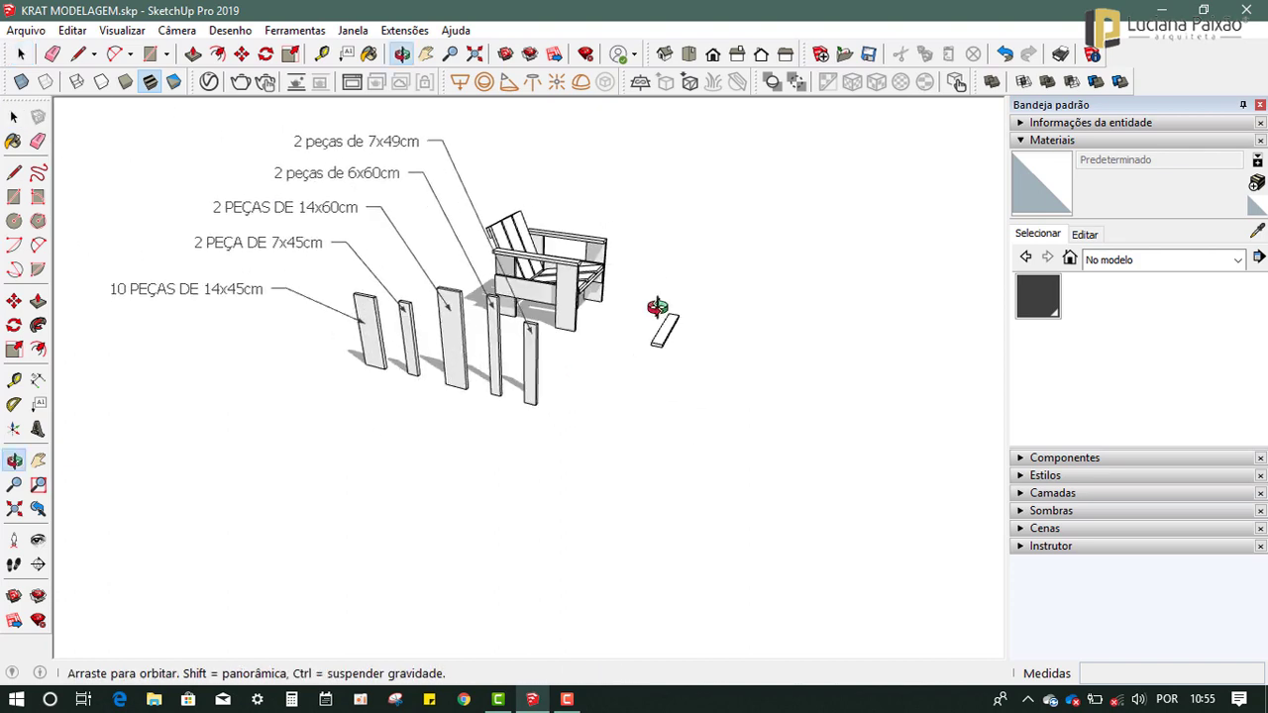
{"action": "left_click", "coordinate": [366, 342]}
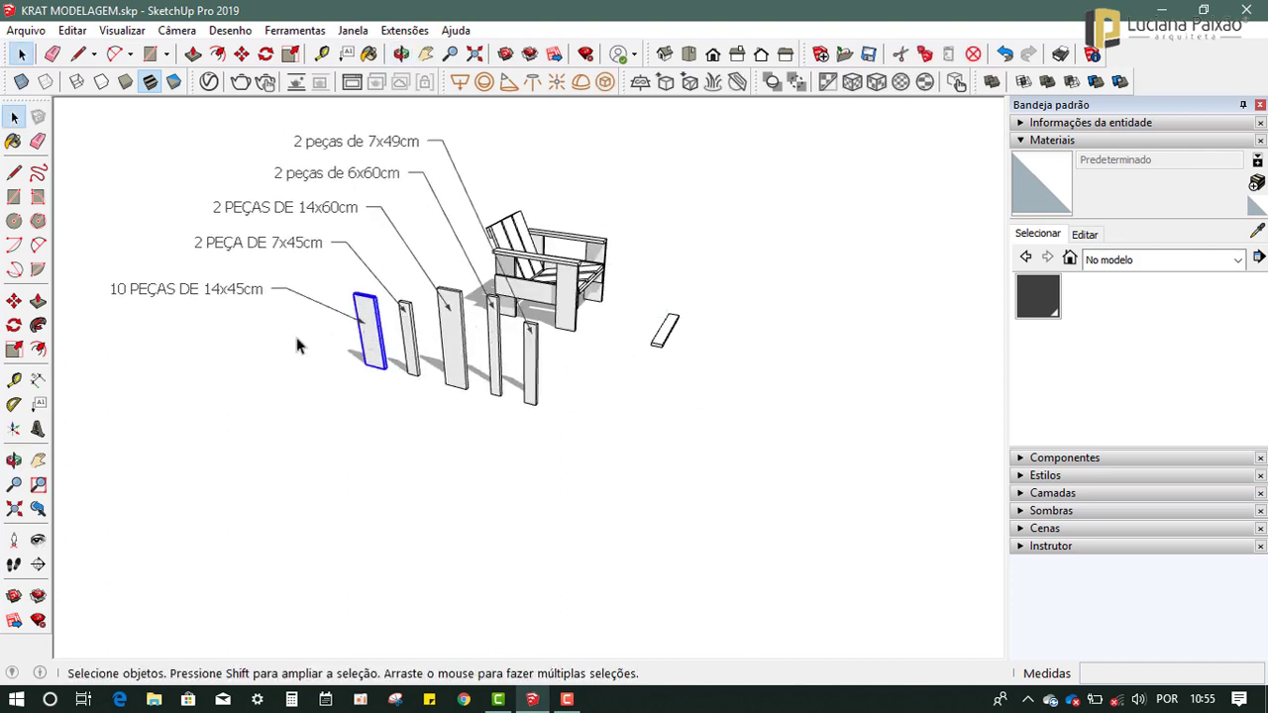
{"action": "left_click", "coordinate": [281, 426]}
{"action": "mouse_move", "coordinate": [862, 313]}
{"action": "middle_mouse_down"}
{"action": "mouse_move", "coordinate": [710, 481]}
{"action": "mouse_move", "coordinate": [745, 440]}
{"action": "middle_mouse_up"}
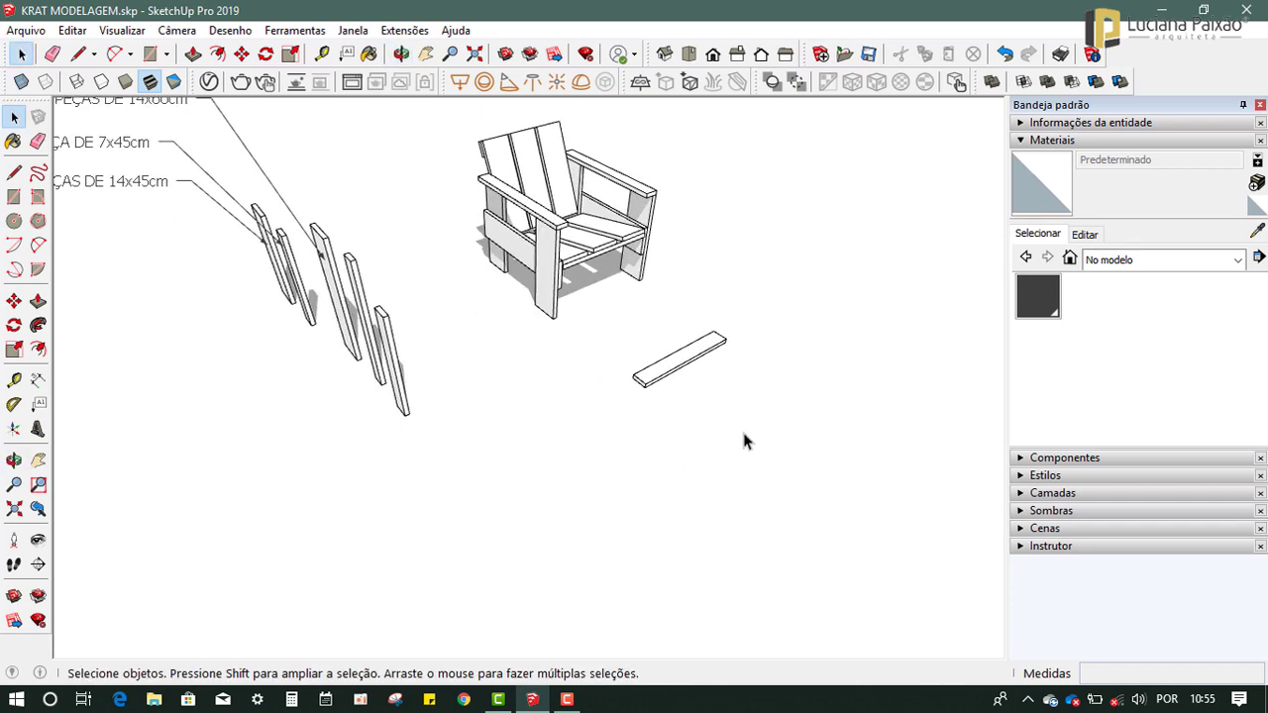
{"action": "scroll", "coordinate": [745, 440], "scroll_direction": "up", "scroll_amount": 1}
Draw a new 14 × 45 cm rectangle on the ground beside the first board.
{"action": "left_click", "coordinate": [14, 197]}
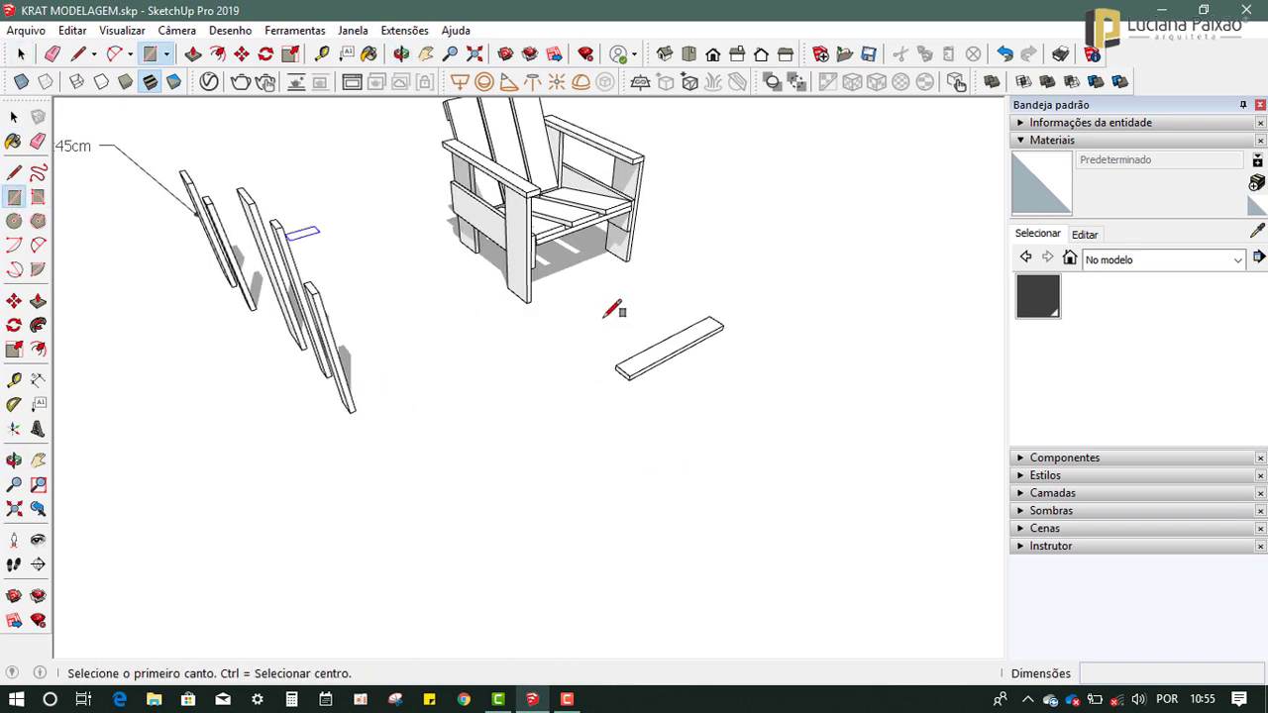
{"action": "left_click", "coordinate": [664, 404]}
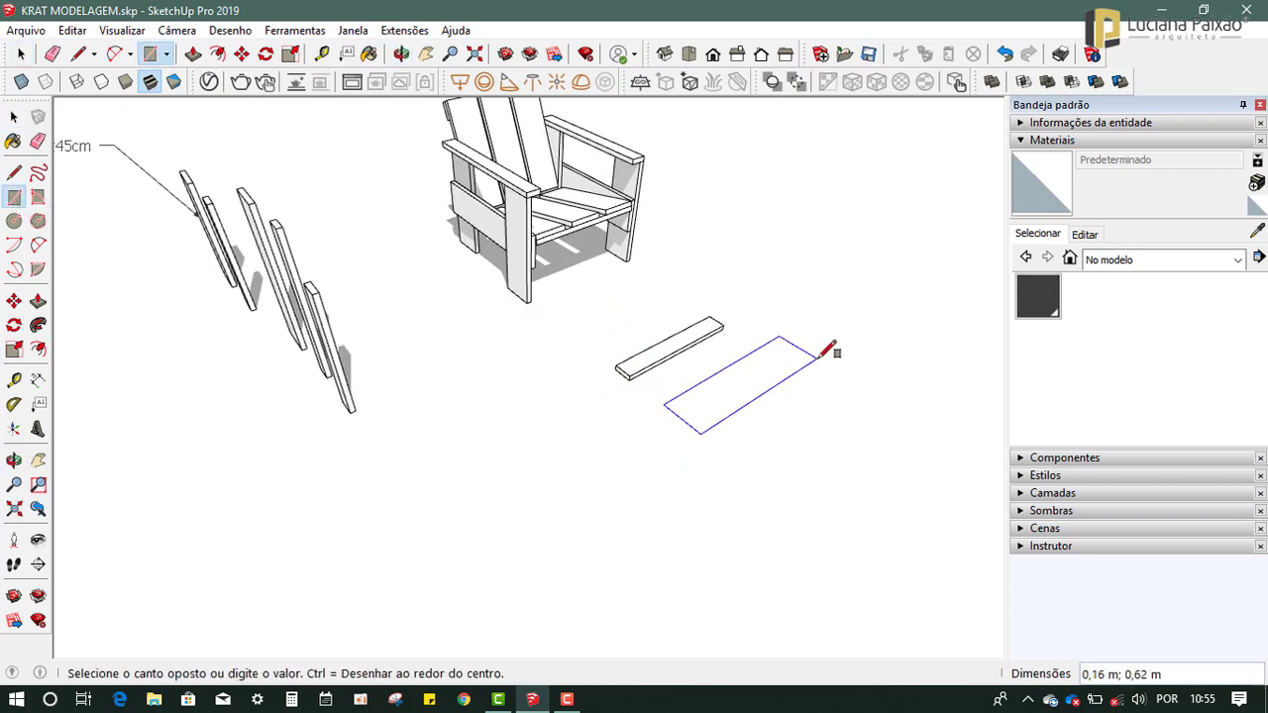
{"action": "type", "text": ",14;45"}
{"action": "key", "text": "Return"}
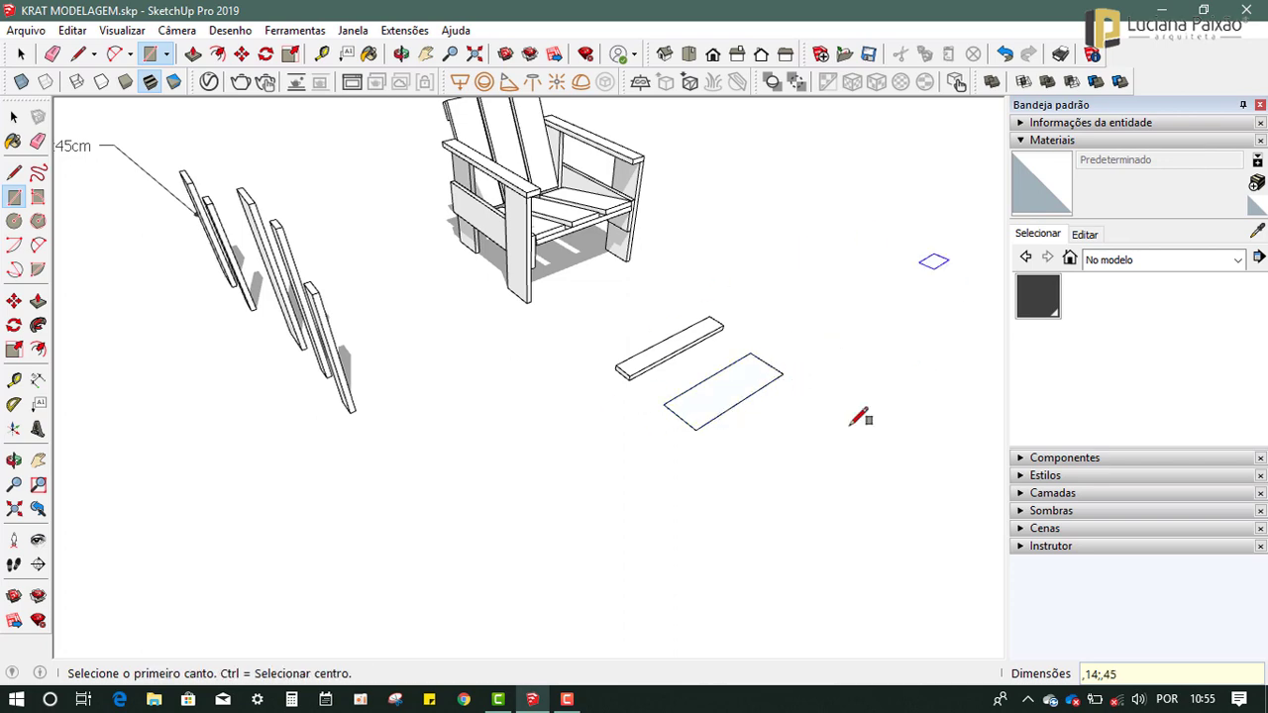
{"action": "mouse_move", "coordinate": [863, 419]}
{"action": "middle_mouse_down"}
{"action": "mouse_move", "coordinate": [843, 529]}
{"action": "mouse_move", "coordinate": [687, 291]}
{"action": "mouse_move", "coordinate": [750, 405]}
{"action": "middle_mouse_up"}
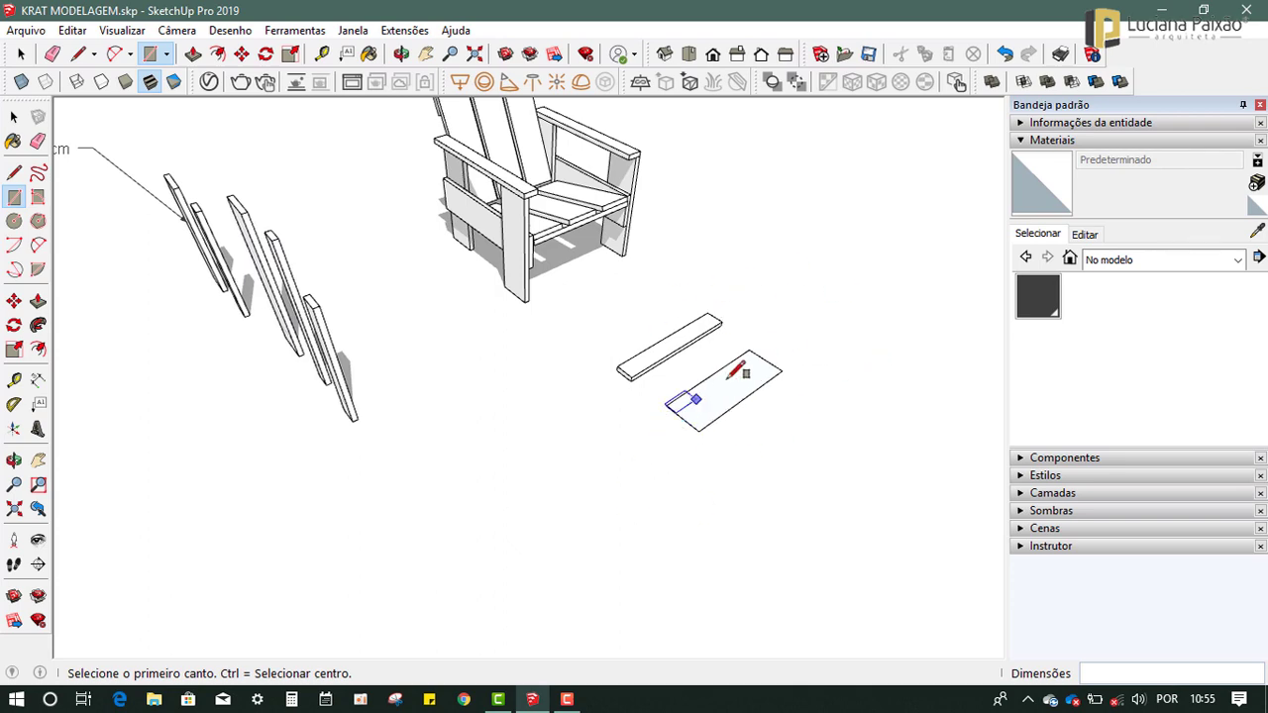
{"action": "mouse_move", "coordinate": [792, 396]}
{"action": "middle_mouse_down"}
{"action": "mouse_move", "coordinate": [756, 444]}
{"action": "mouse_move", "coordinate": [758, 472]}
{"action": "mouse_move", "coordinate": [722, 399]}
{"action": "middle_mouse_up"}
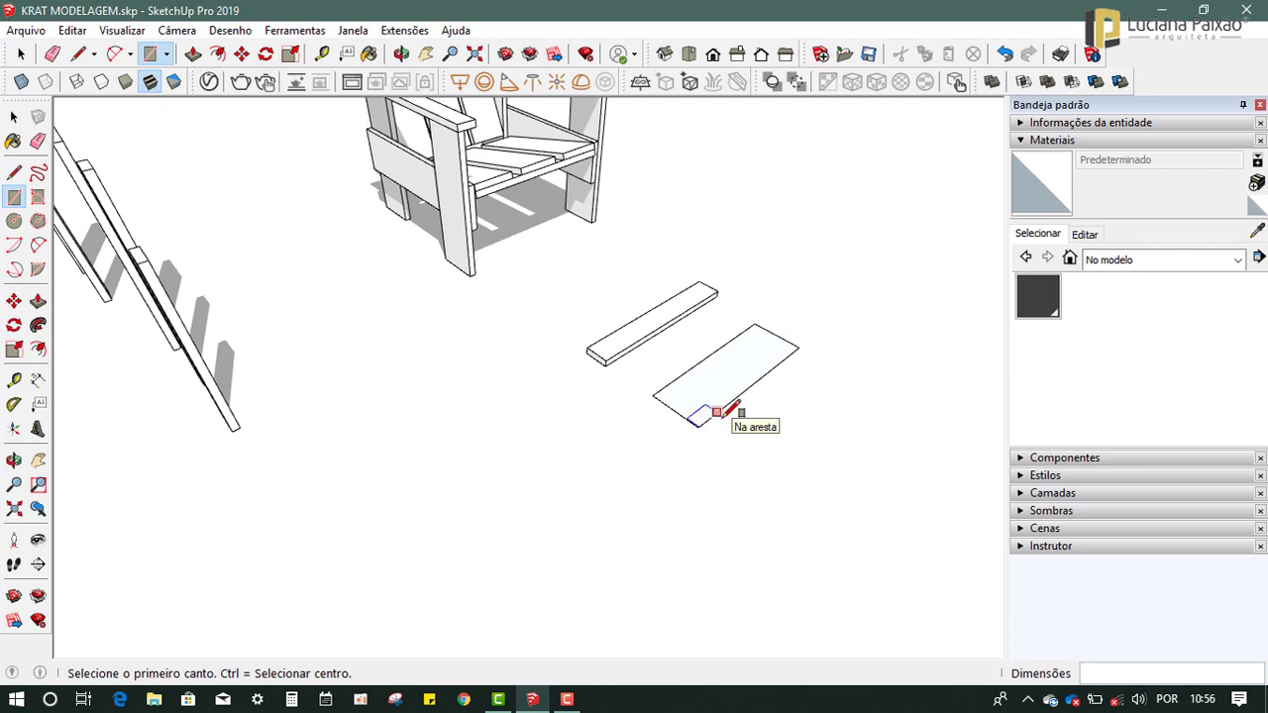
Push/Pull the 14 × 45 face up 0,02 m to make the second board.
{"action": "key", "text": "p"}
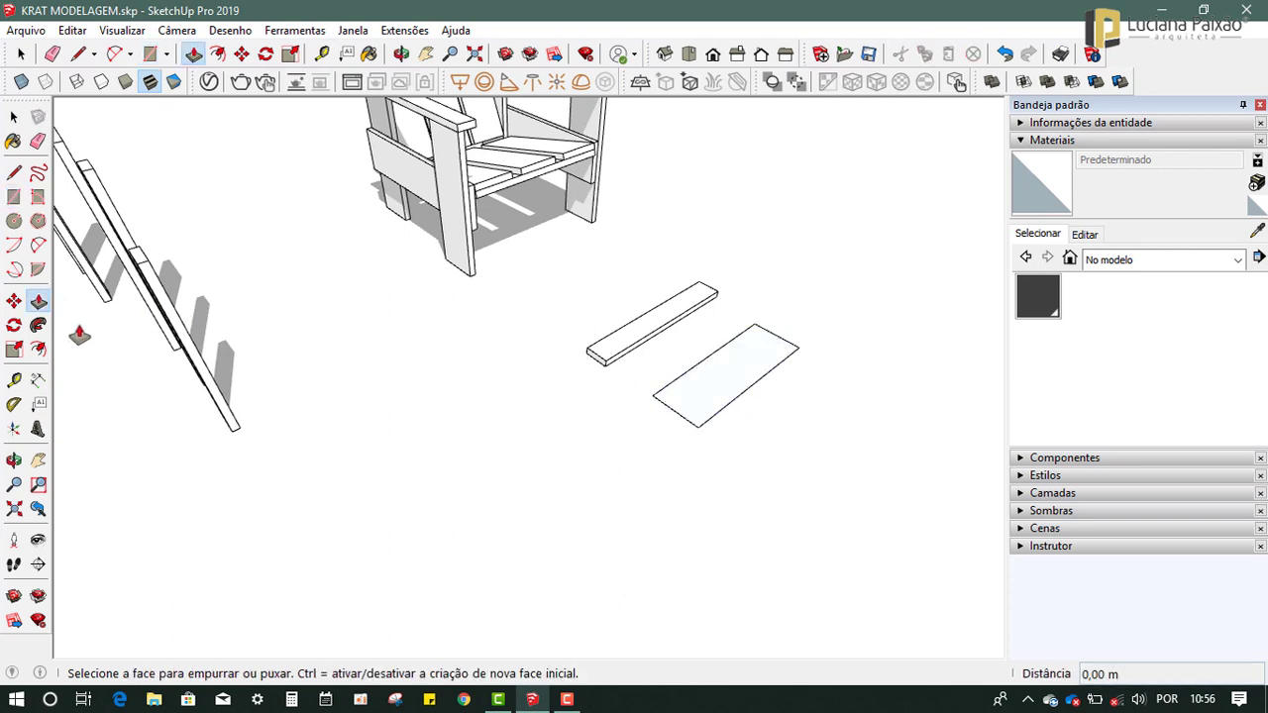
{"action": "left_click", "coordinate": [723, 377]}
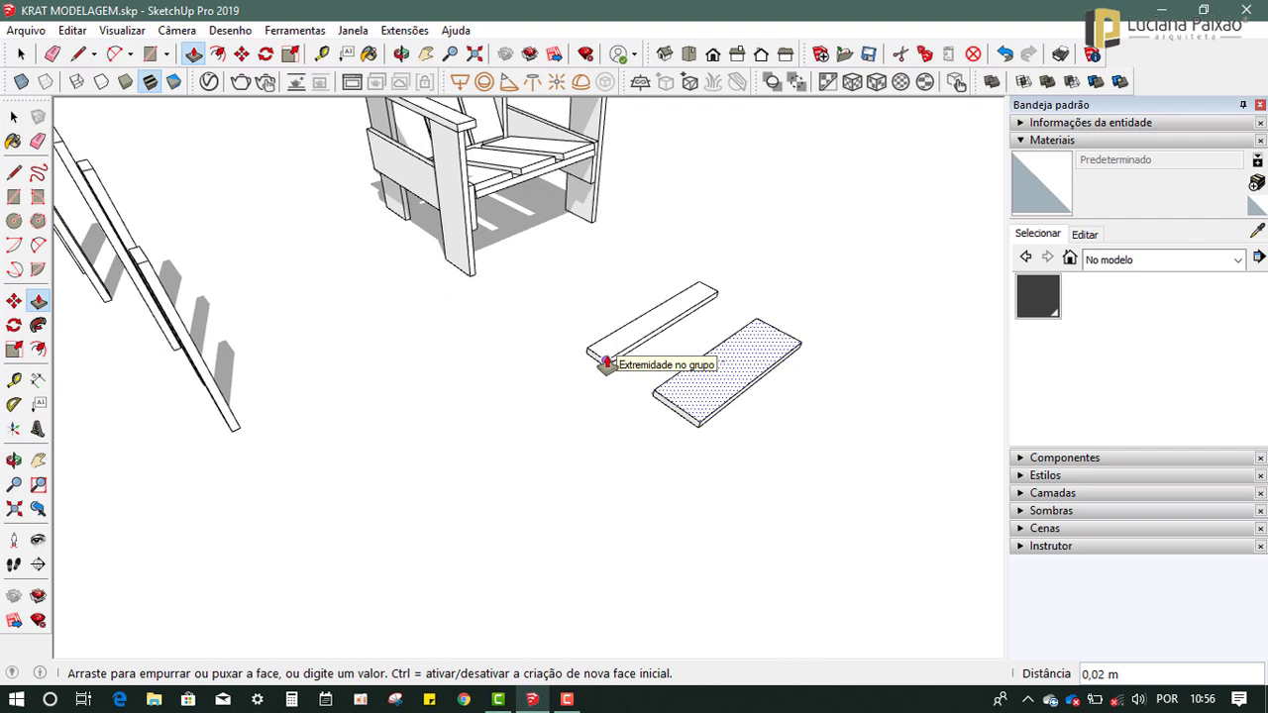
{"action": "left_click", "coordinate": [606, 363]}
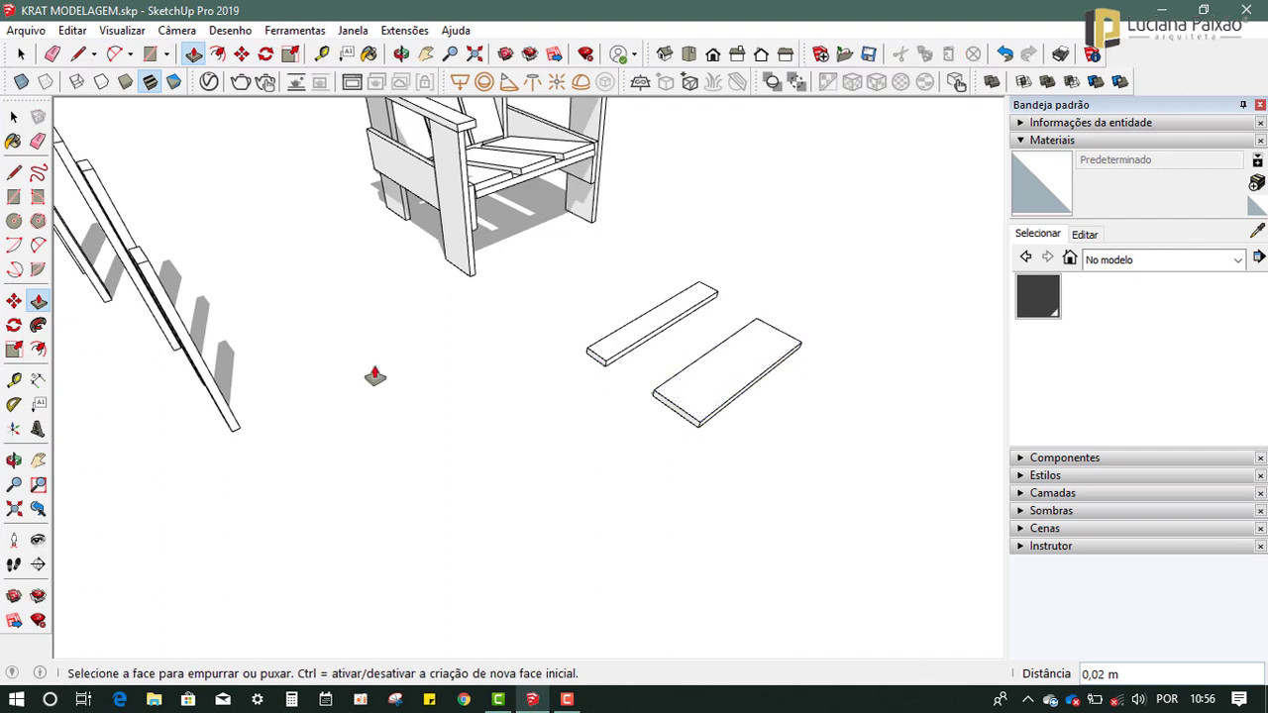
{"action": "left_click", "coordinate": [12, 119]}
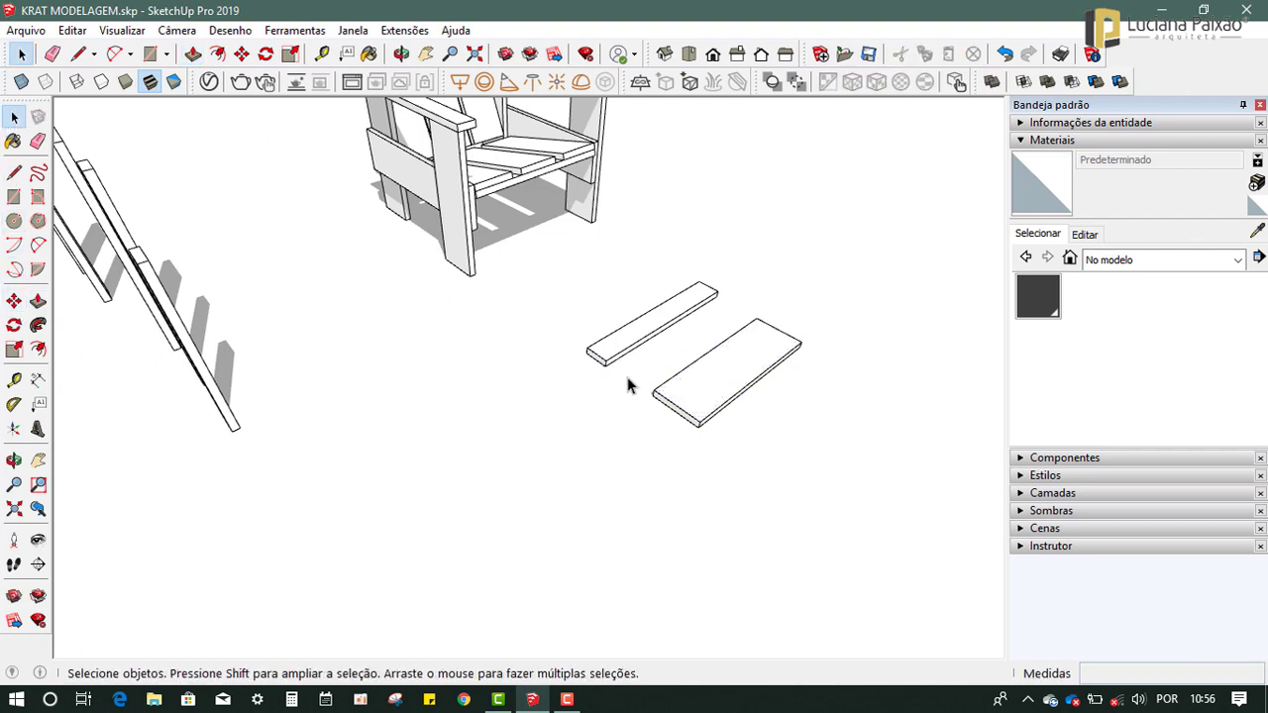
Make the wide right-hand board a group with Criar grupo.
{"action": "left_click", "coordinate": [726, 383]}
{"action": "right_click", "coordinate": [726, 375]}
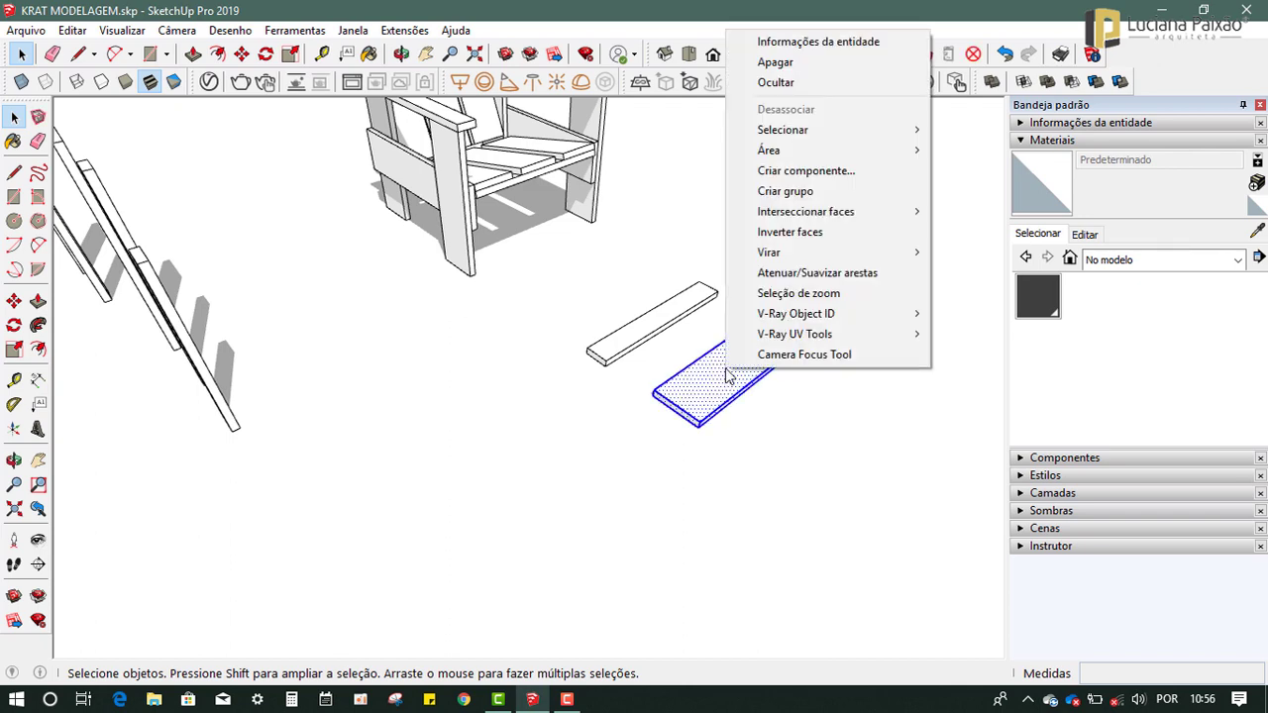
{"action": "left_click", "coordinate": [797, 193]}
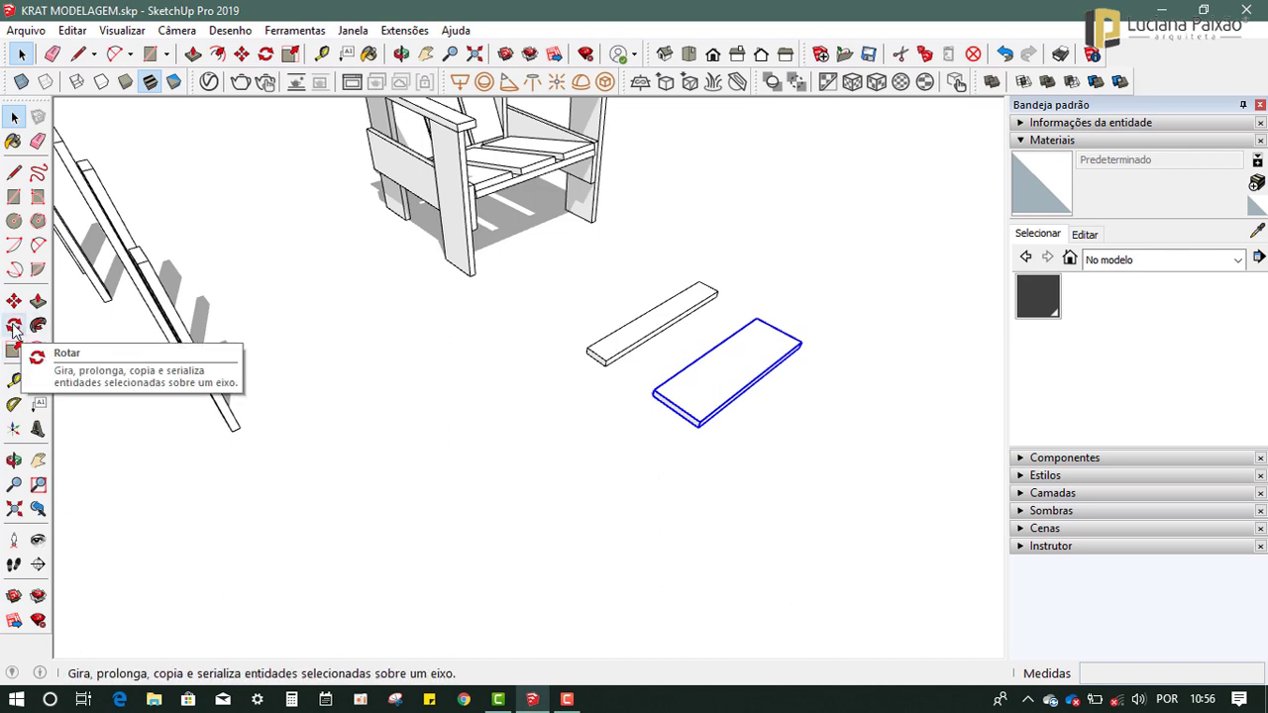
Rotate the wide board 90 degrees on the blue plane about its corner.
{"action": "left_click", "coordinate": [14, 326]}
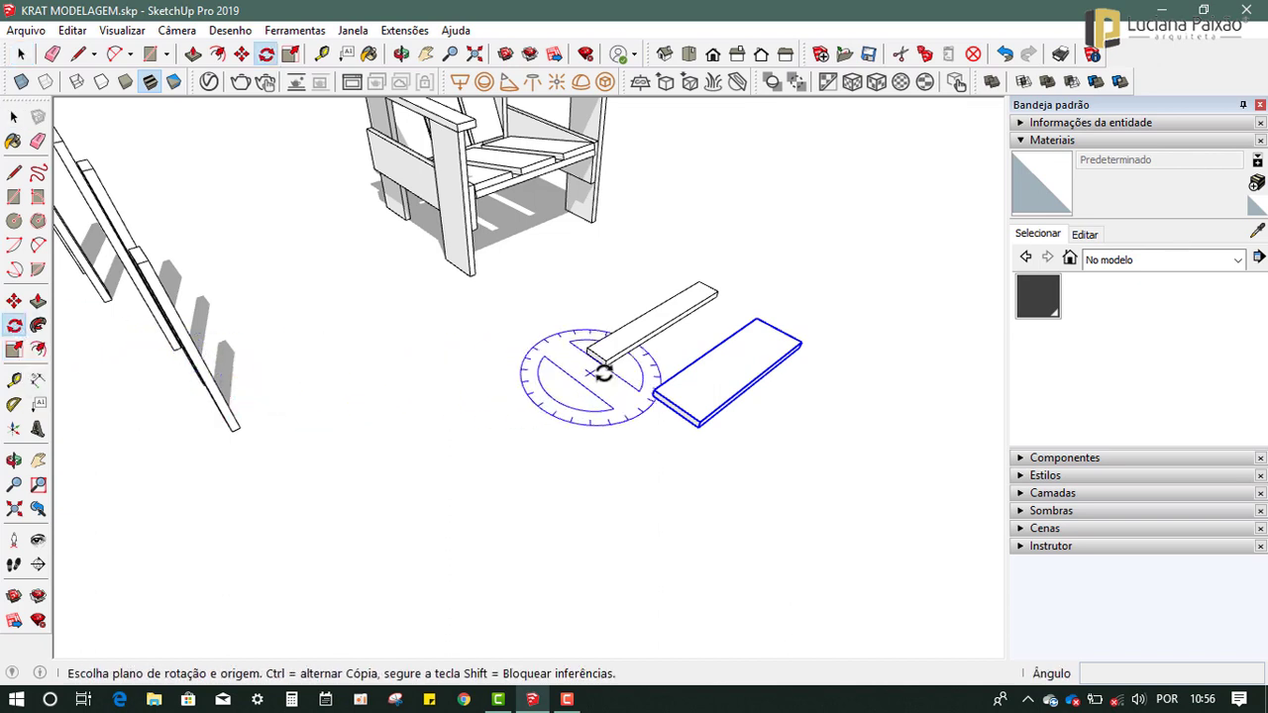
{"action": "key", "text": "Up"}
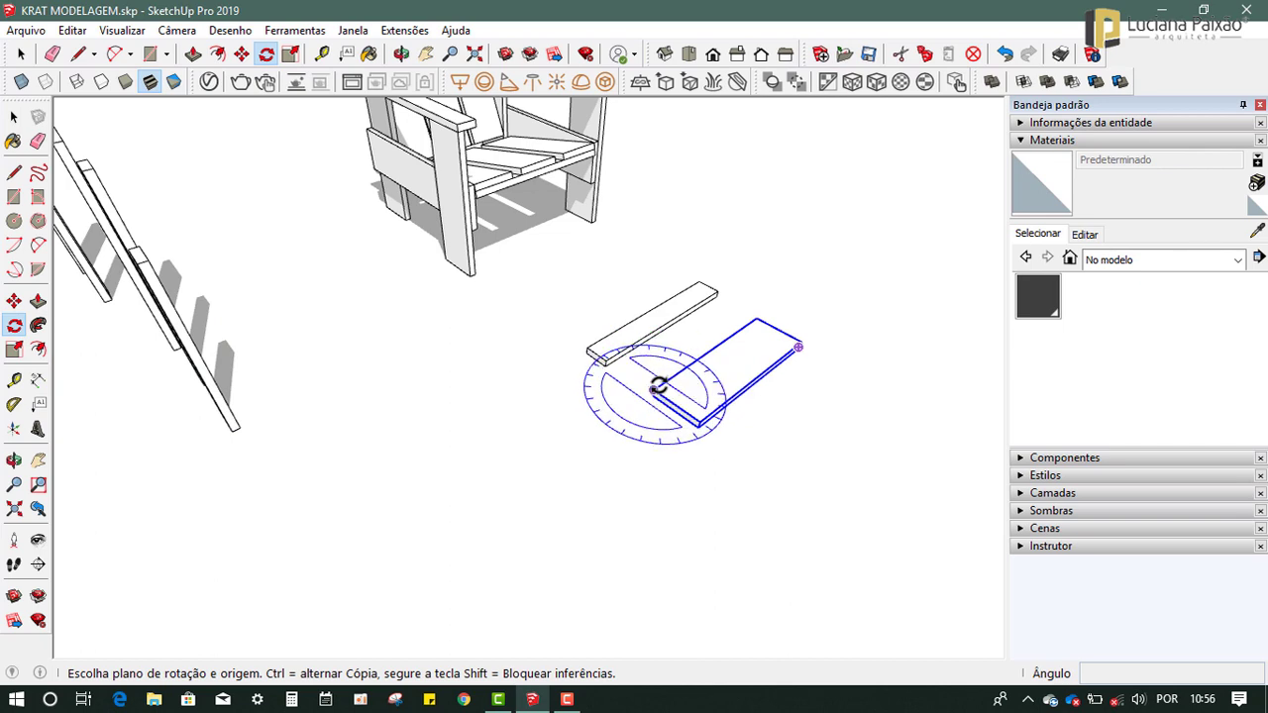
{"action": "left_click", "coordinate": [653, 391]}
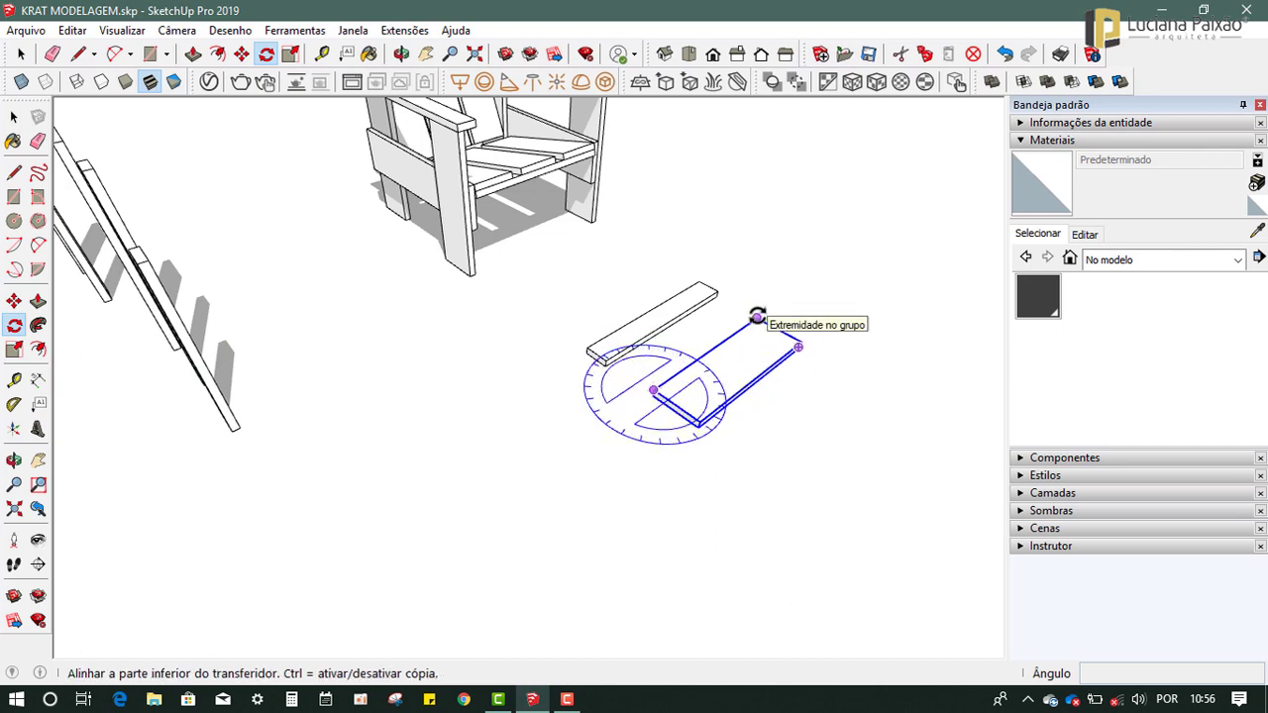
{"action": "left_click", "coordinate": [757, 316]}
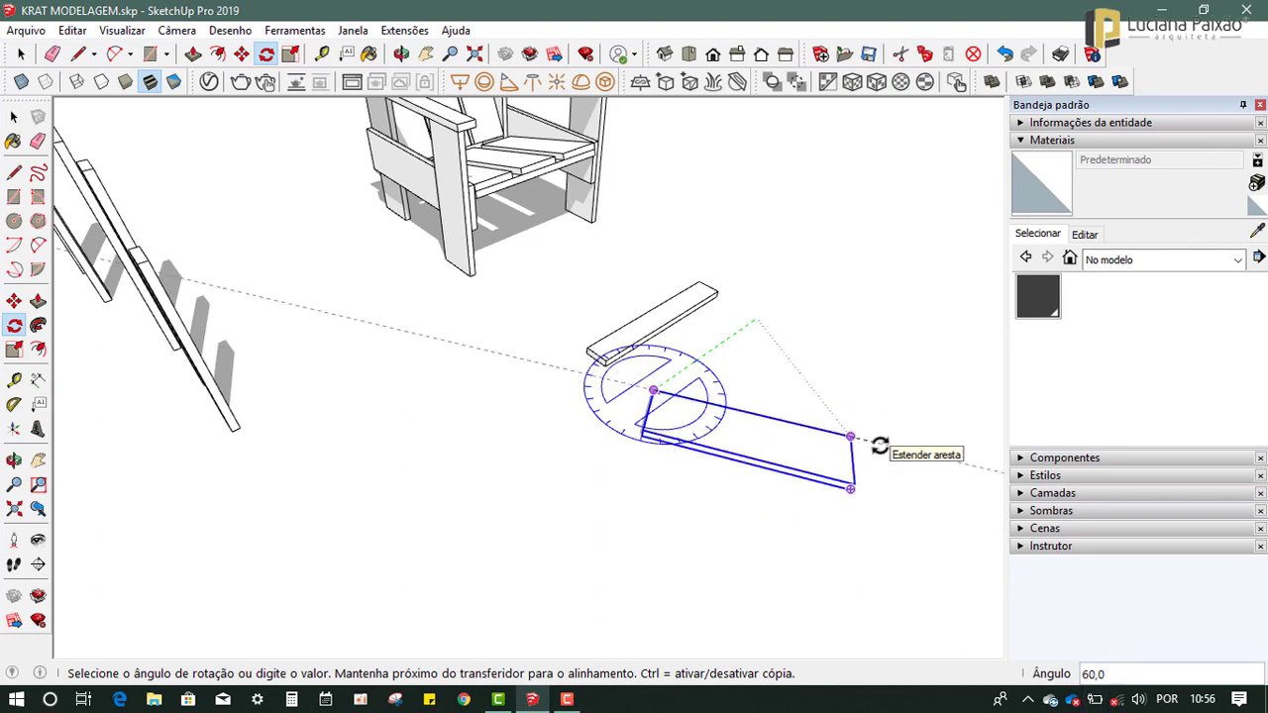
{"action": "type", "text": "90"}
{"action": "key", "text": "Return"}
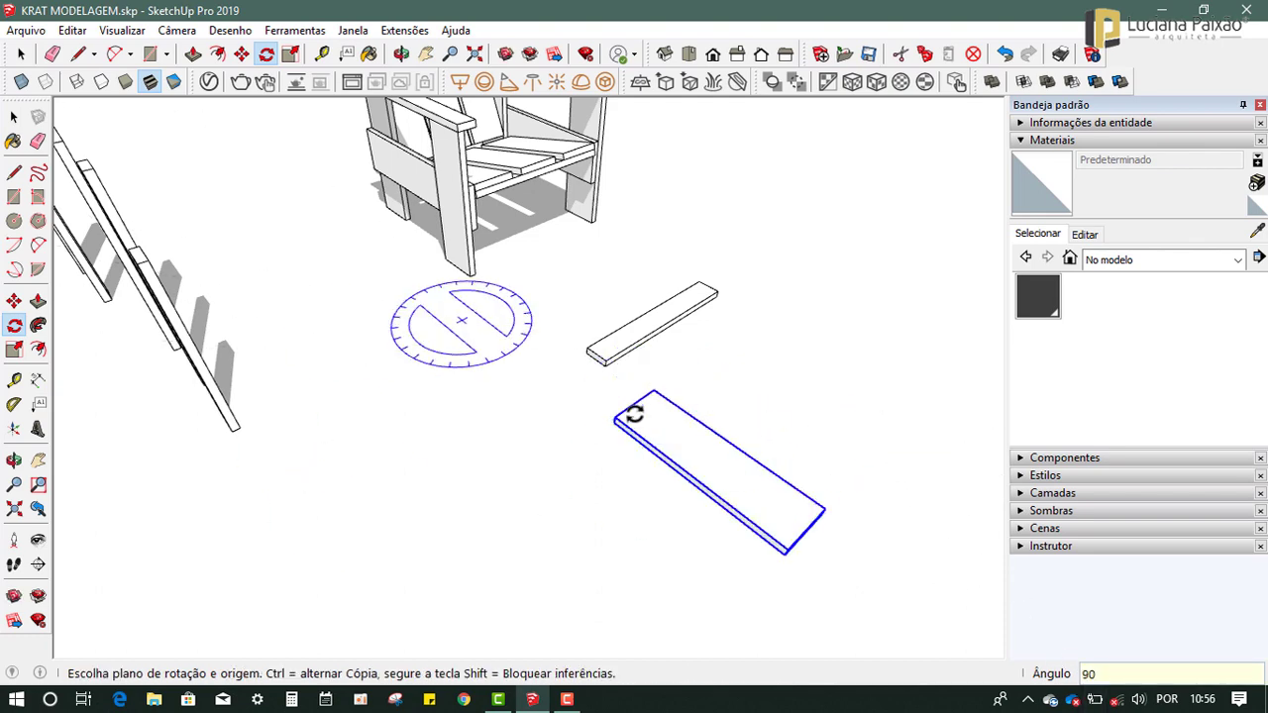
{"action": "mouse_move", "coordinate": [683, 399]}
{"action": "middle_mouse_down"}
{"action": "mouse_move", "coordinate": [930, 212]}
{"action": "mouse_move", "coordinate": [908, 472]}
{"action": "mouse_move", "coordinate": [603, 444]}
{"action": "mouse_move", "coordinate": [448, 515]}
{"action": "mouse_move", "coordinate": [694, 390]}
{"action": "mouse_move", "coordinate": [580, 382]}
{"action": "mouse_move", "coordinate": [698, 354]}
{"action": "middle_mouse_up"}
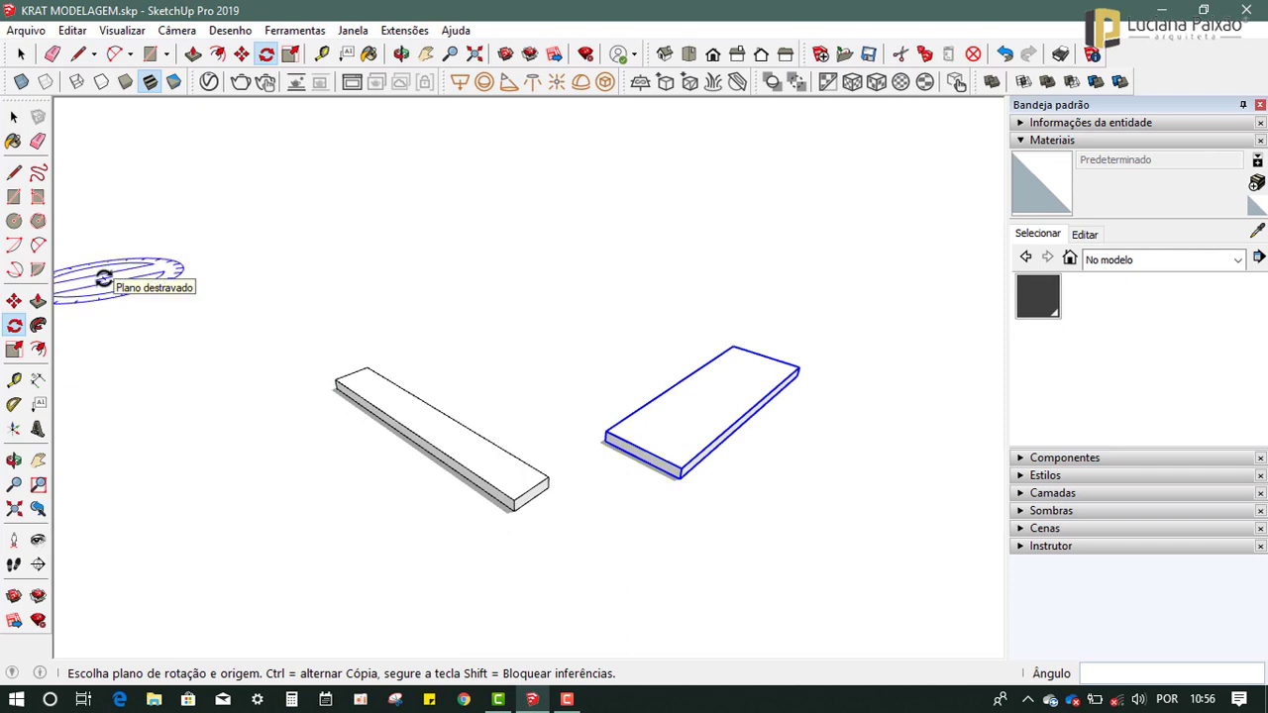
Move the wide board by its corner onto the end of the thin board.
{"action": "left_click", "coordinate": [16, 302]}
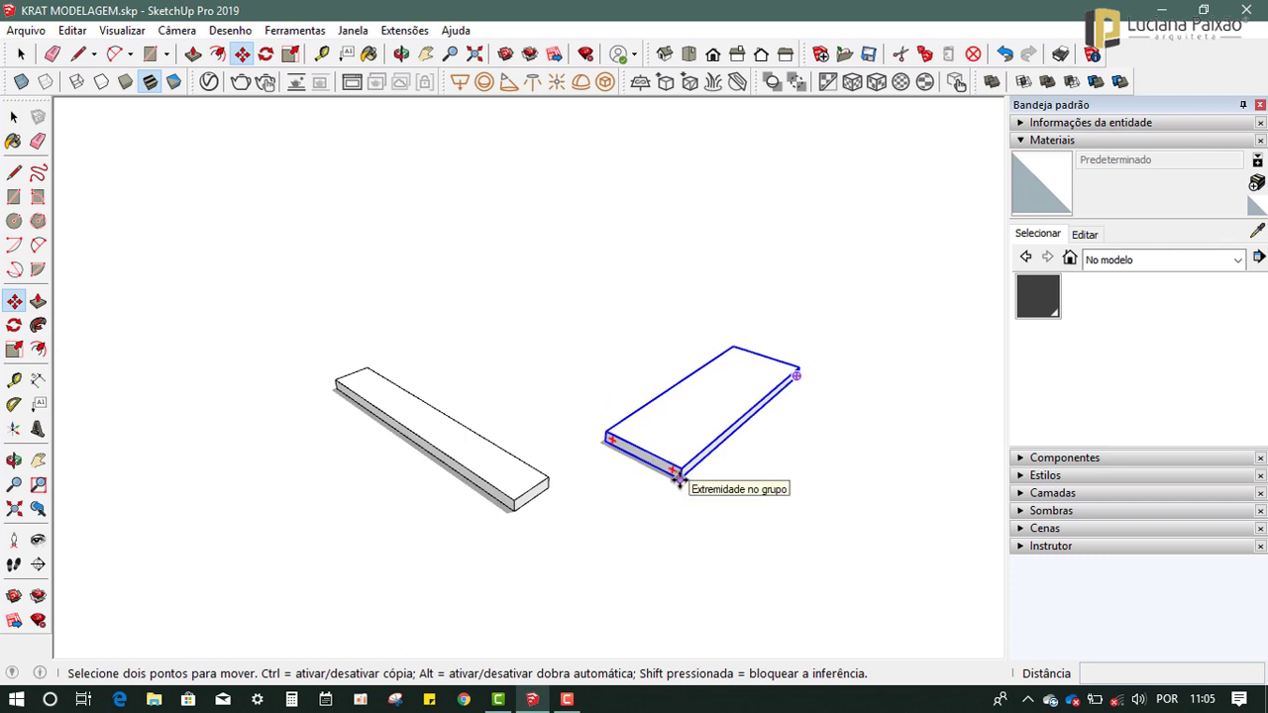
{"action": "scroll", "coordinate": [679, 480], "scroll_direction": "up", "scroll_amount": 2}
{"action": "scroll", "coordinate": [680, 479], "scroll_direction": "up", "scroll_amount": 2}
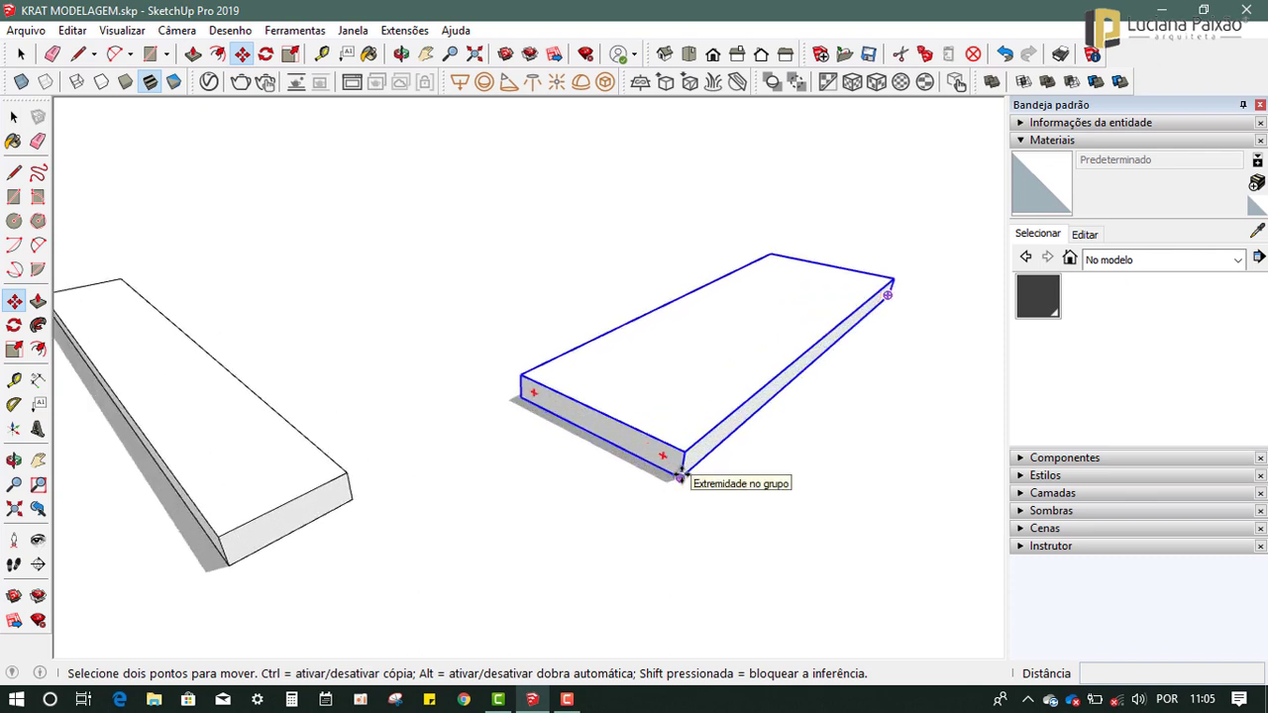
{"action": "left_click", "coordinate": [679, 473]}
{"action": "scroll", "coordinate": [679, 473], "scroll_direction": "down", "scroll_amount": 2}
{"action": "scroll", "coordinate": [679, 472], "scroll_direction": "down", "scroll_amount": 2}
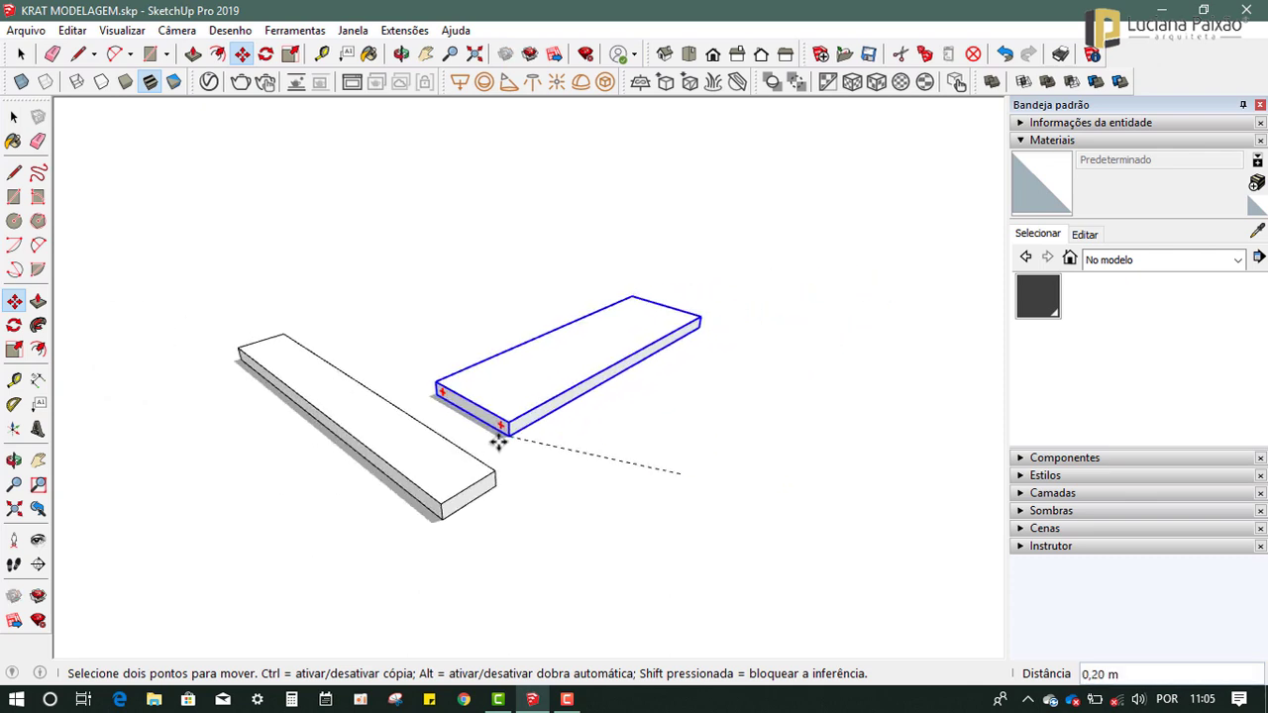
{"action": "left_click", "coordinate": [440, 503]}
Orbit to view the T shape from the front and select the thin board underneath.
{"action": "mouse_move", "coordinate": [514, 534]}
{"action": "middle_mouse_down"}
{"action": "mouse_move", "coordinate": [453, 565]}
{"action": "mouse_move", "coordinate": [768, 455]}
{"action": "mouse_move", "coordinate": [419, 523]}
{"action": "mouse_move", "coordinate": [173, 475]}
{"action": "mouse_move", "coordinate": [407, 529]}
{"action": "mouse_move", "coordinate": [122, 528]}
{"action": "mouse_move", "coordinate": [439, 444]}
{"action": "mouse_move", "coordinate": [522, 544]}
{"action": "mouse_move", "coordinate": [461, 489]}
{"action": "mouse_move", "coordinate": [453, 504]}
{"action": "mouse_move", "coordinate": [643, 585]}
{"action": "mouse_move", "coordinate": [580, 475]}
{"action": "middle_mouse_up"}
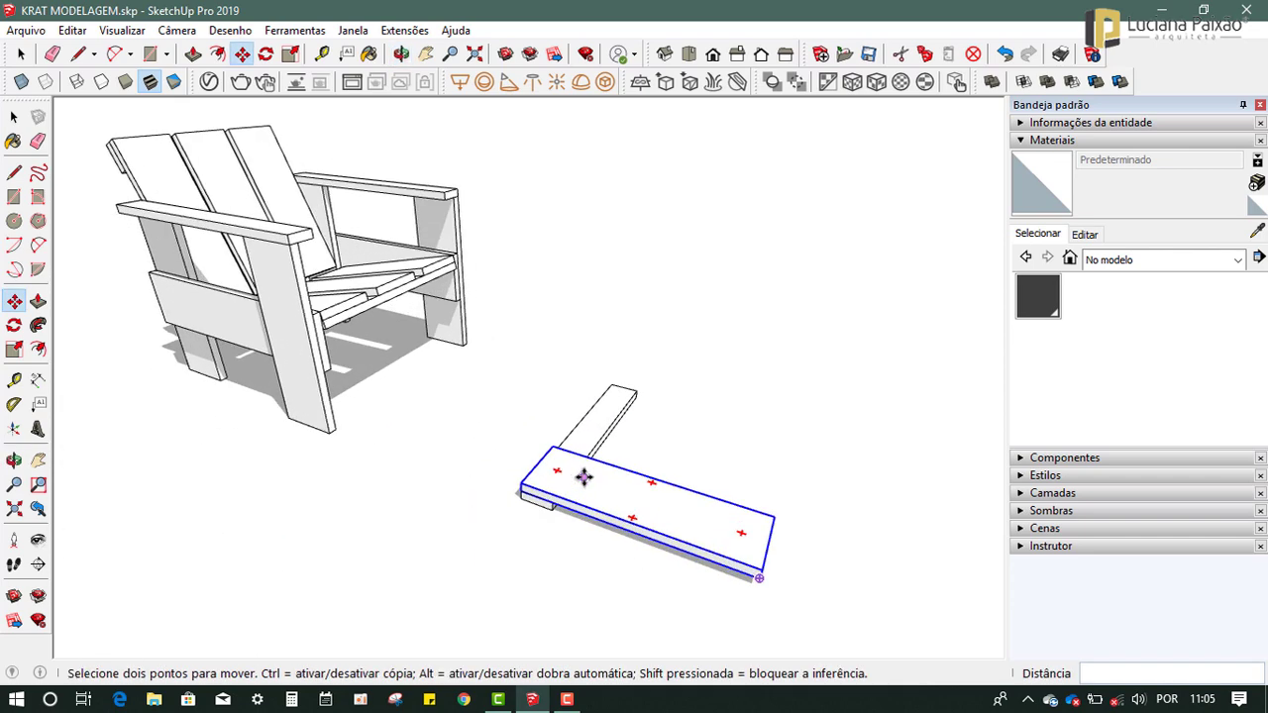
{"action": "mouse_move", "coordinate": [653, 501]}
{"action": "middle_mouse_down"}
{"action": "mouse_move", "coordinate": [313, 444]}
{"action": "mouse_move", "coordinate": [326, 495]}
{"action": "mouse_move", "coordinate": [693, 566]}
{"action": "mouse_move", "coordinate": [472, 512]}
{"action": "mouse_move", "coordinate": [538, 495]}
{"action": "mouse_move", "coordinate": [518, 441]}
{"action": "middle_mouse_up"}
{"action": "scroll", "coordinate": [549, 498], "scroll_direction": "up", "scroll_amount": 2}
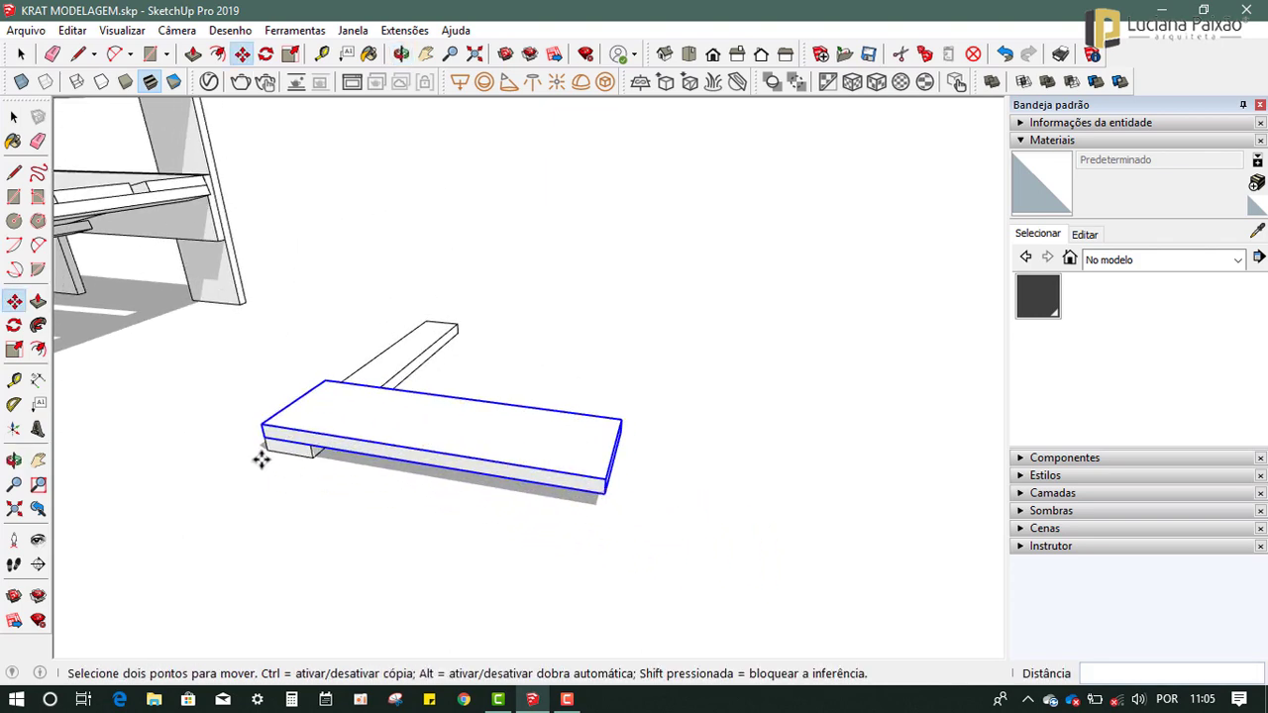
{"action": "key", "text": "space"}
{"action": "left_click", "coordinate": [384, 371]}
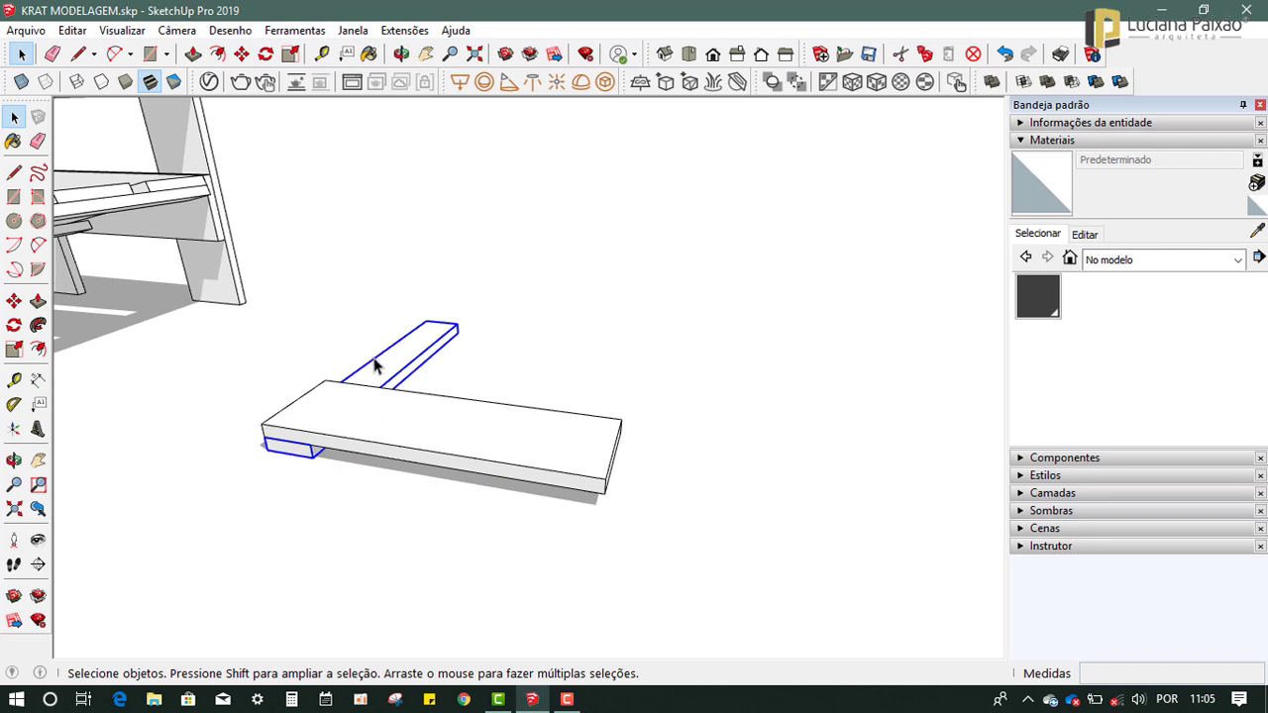
{"action": "scroll", "coordinate": [391, 406], "scroll_direction": "up", "scroll_amount": 1}
{"action": "mouse_move", "coordinate": [399, 435]}
{"action": "middle_mouse_down"}
{"action": "mouse_move", "coordinate": [422, 422]}
{"action": "mouse_move", "coordinate": [429, 454]}
{"action": "middle_mouse_up"}
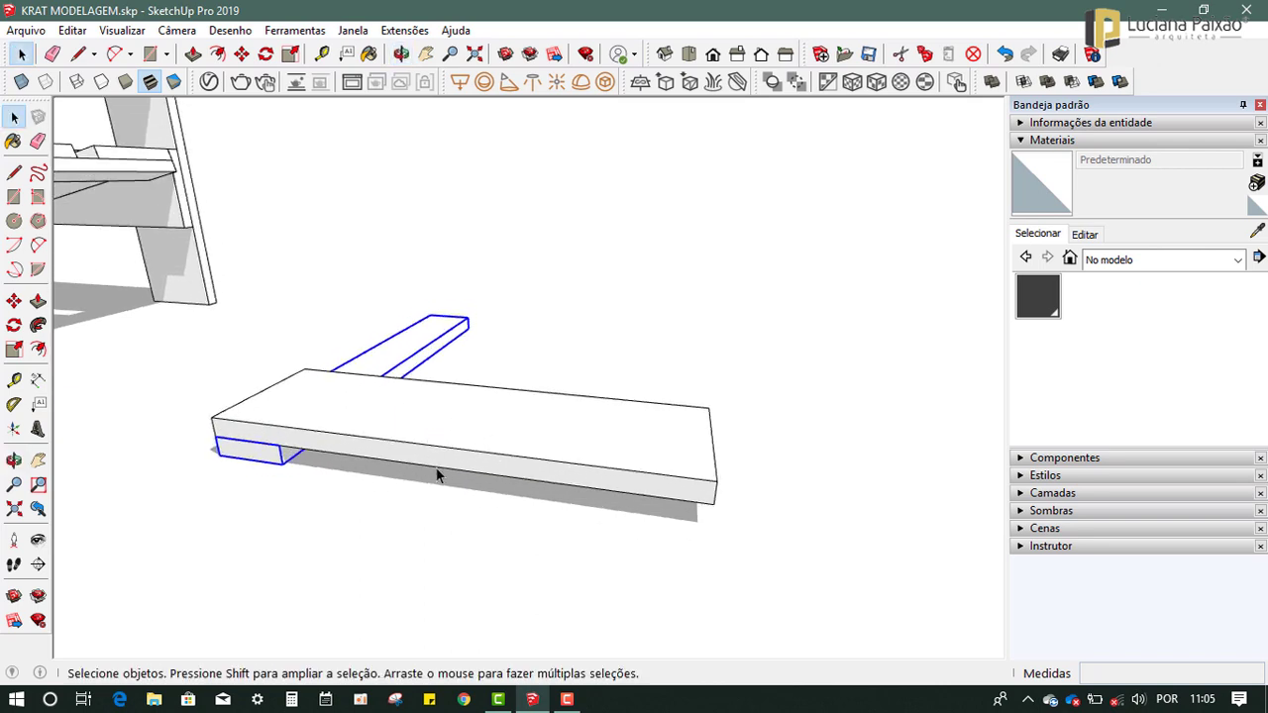
Copy the 7×49 board 0,38 m along to sit under the wide board's other end.
{"action": "left_click", "coordinate": [14, 302]}
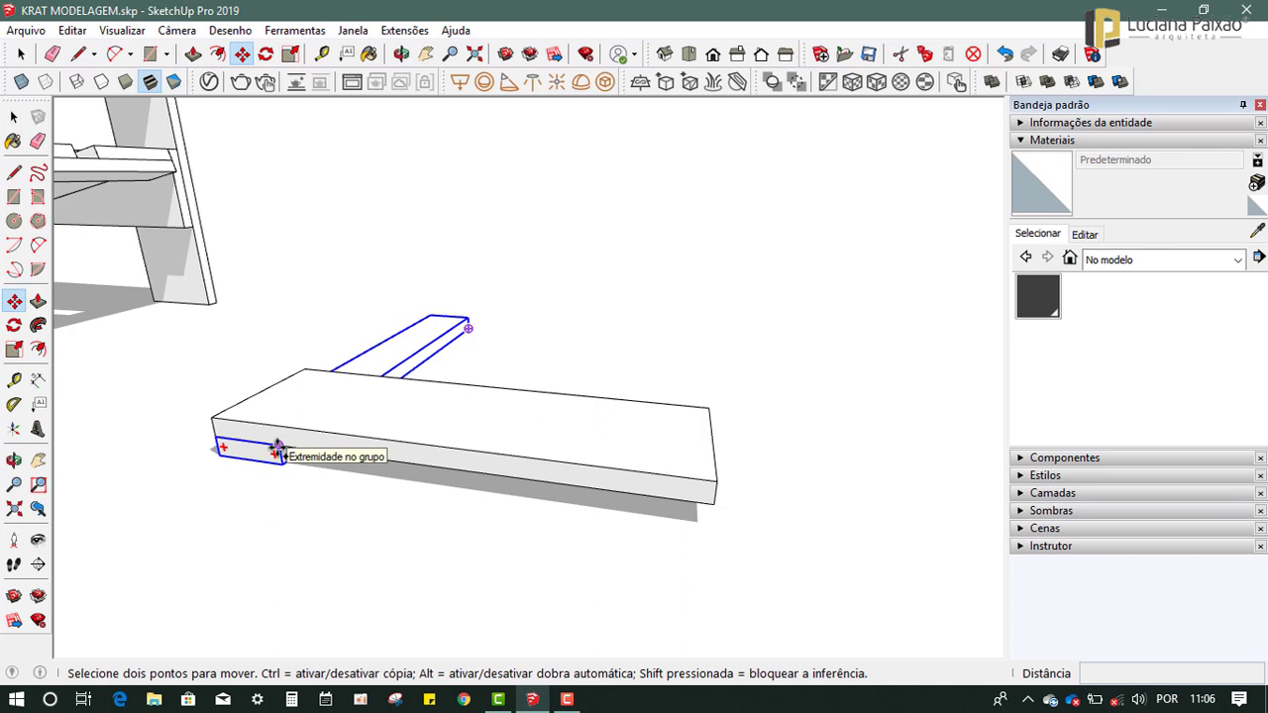
{"action": "left_click", "coordinate": [277, 450]}
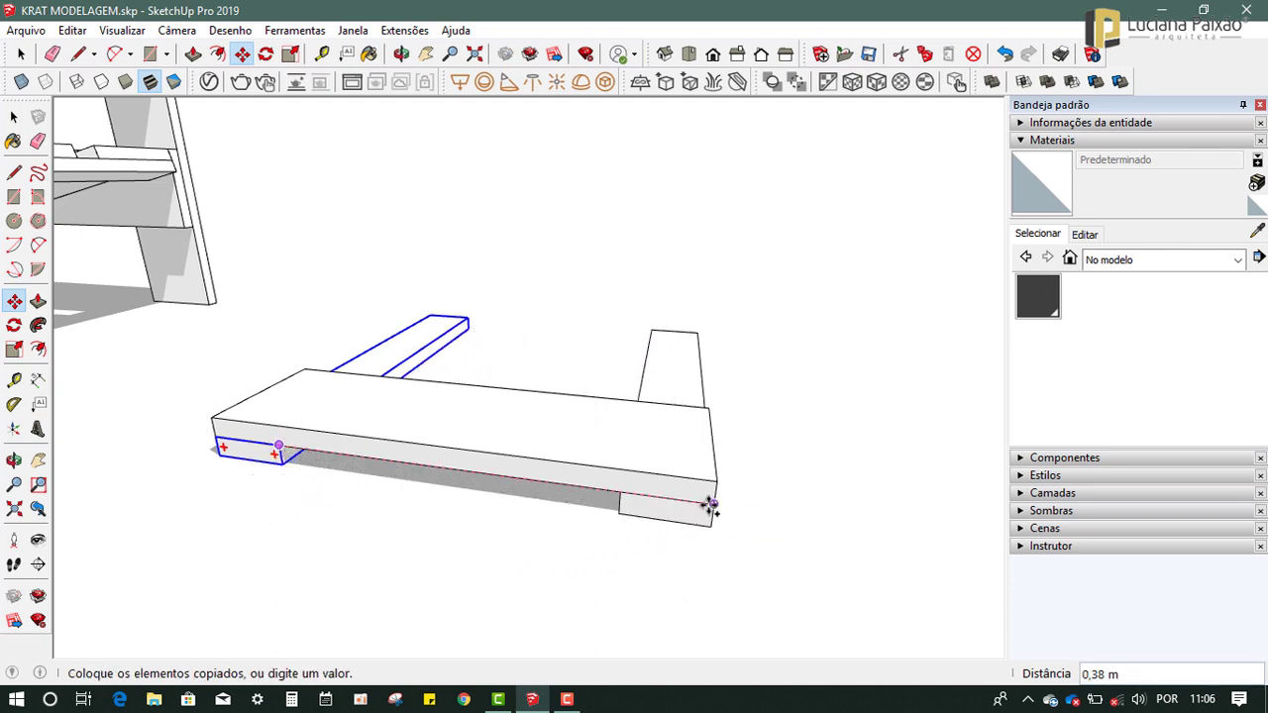
{"action": "left_click", "coordinate": [711, 505]}
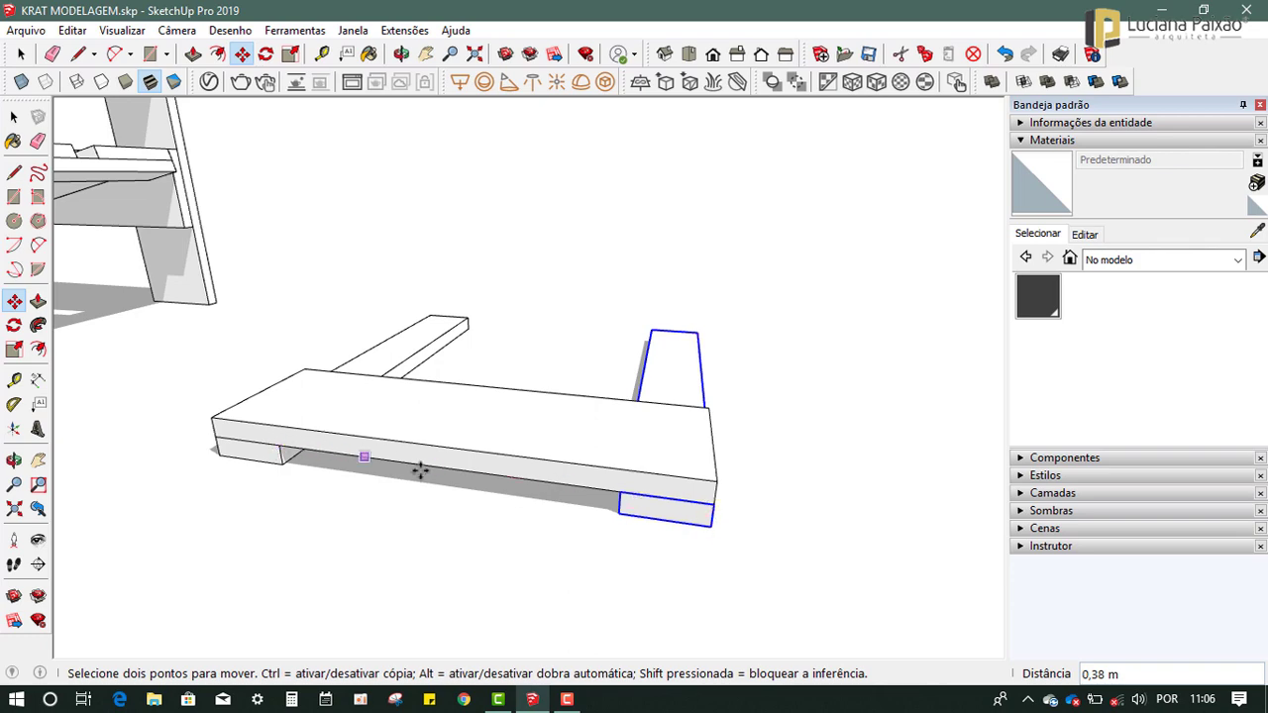
{"action": "mouse_move", "coordinate": [747, 459]}
{"action": "middle_mouse_down"}
{"action": "mouse_move", "coordinate": [423, 519]}
{"action": "mouse_move", "coordinate": [182, 403]}
{"action": "middle_mouse_up"}
Copy the wide board twice, placing one copy at the right end and one in the middle gap.
{"action": "left_click", "coordinate": [13, 117]}
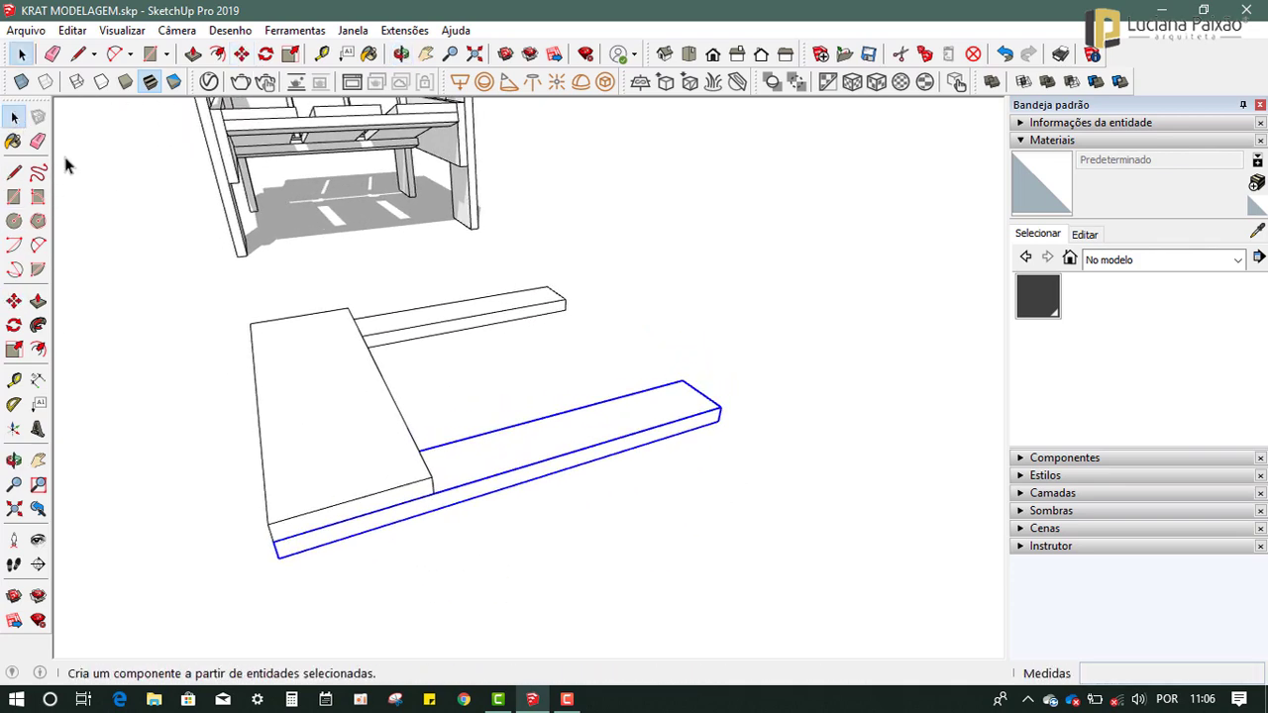
{"action": "left_click", "coordinate": [340, 446]}
{"action": "middle_click_drag", "start_coordinate": [411, 577], "coordinate": [397, 500]}
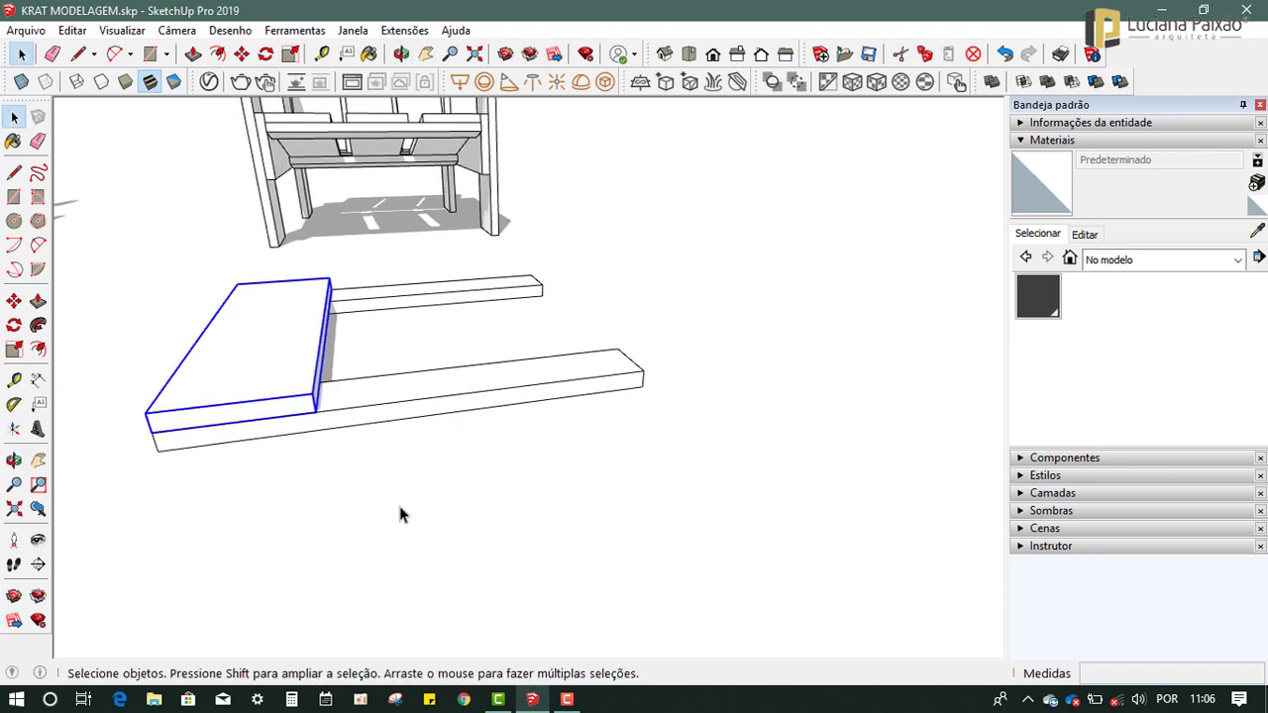
{"action": "key", "text": "m"}
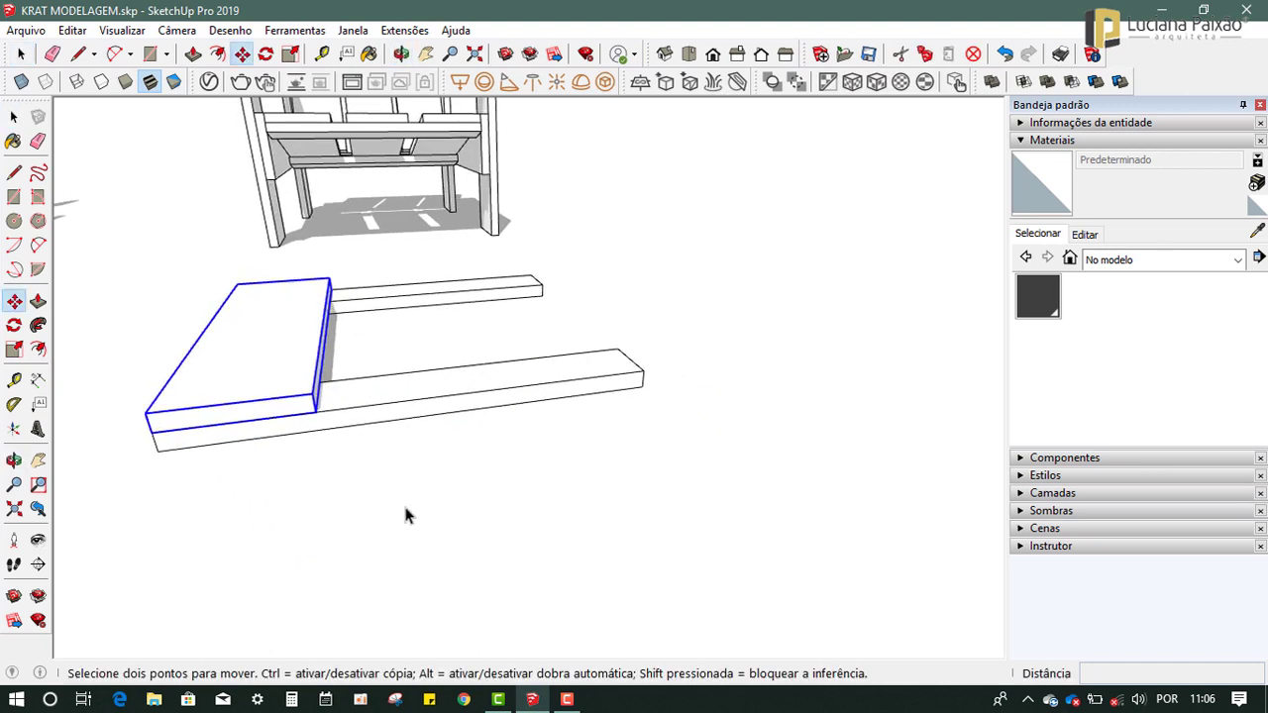
{"action": "left_click", "coordinate": [314, 411]}
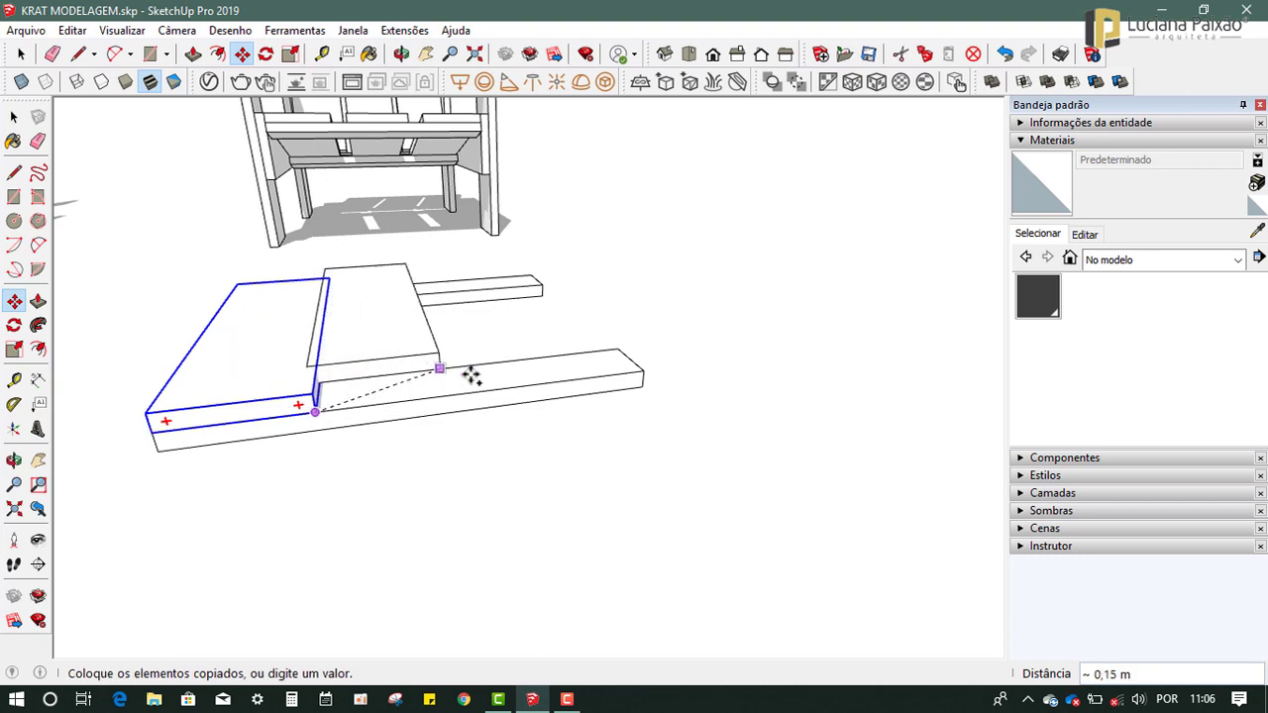
{"action": "left_click", "coordinate": [642, 372]}
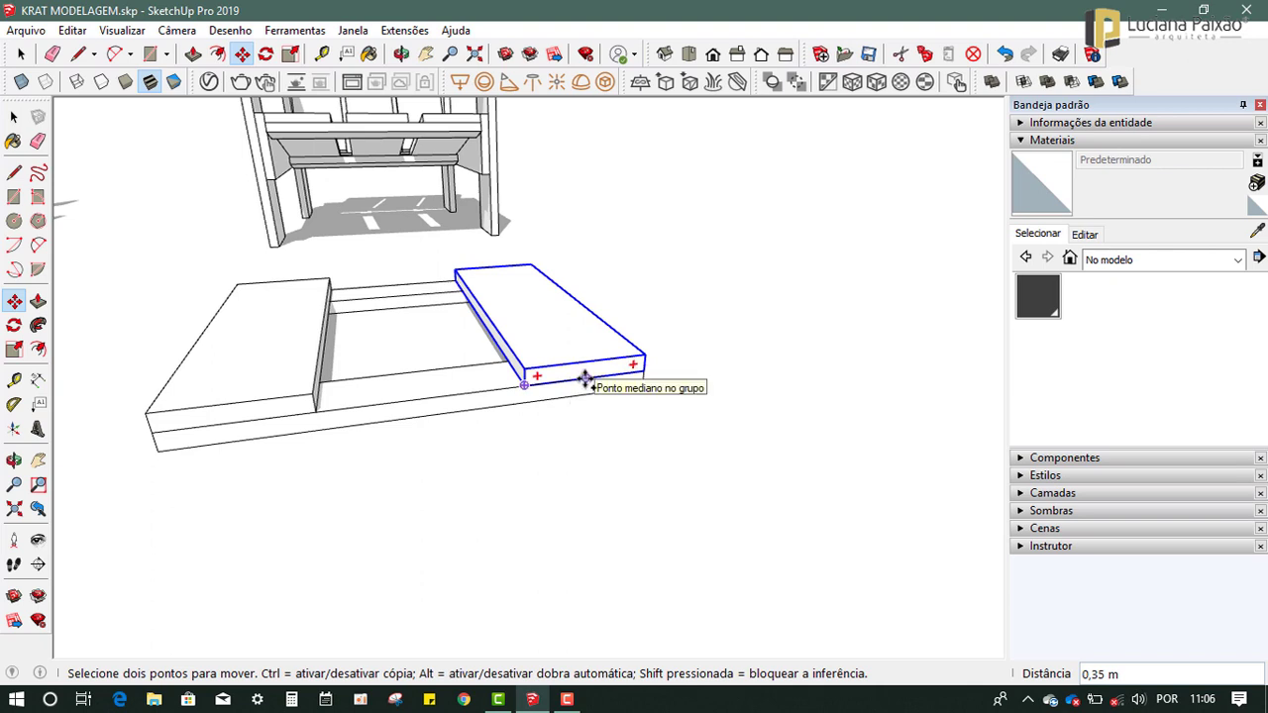
{"action": "left_click", "coordinate": [585, 378]}
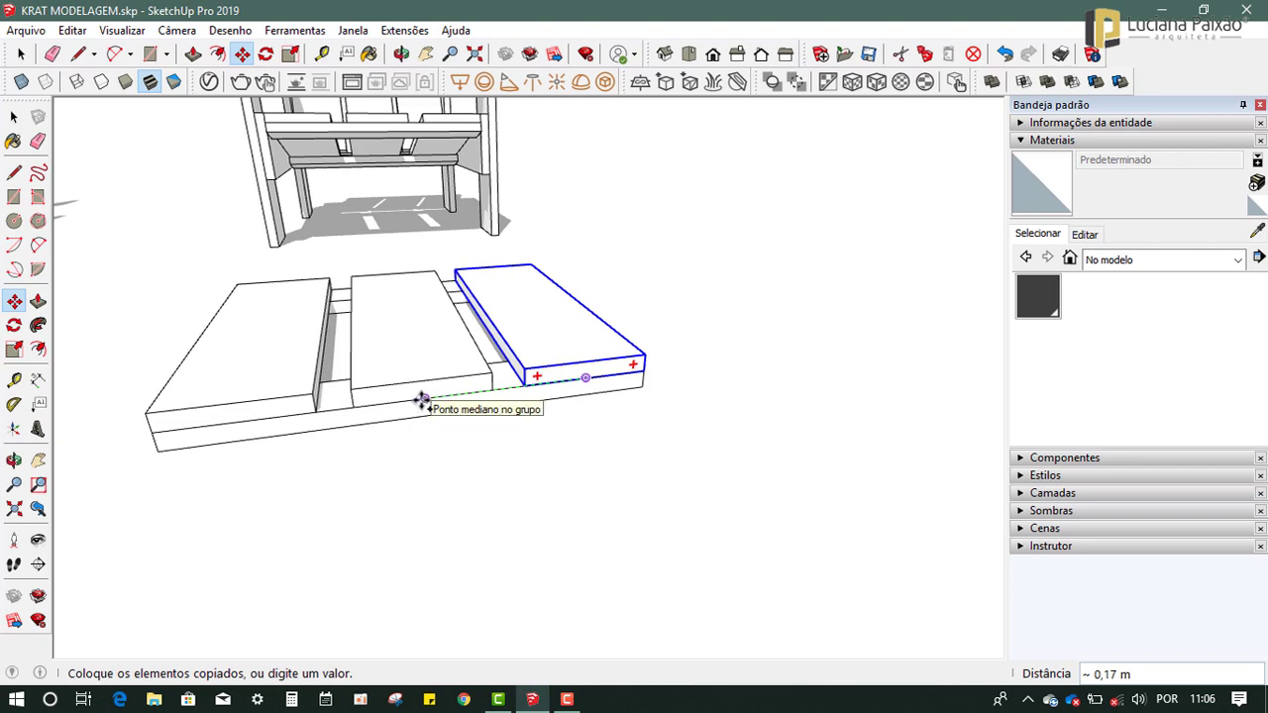
{"action": "left_click", "coordinate": [424, 398]}
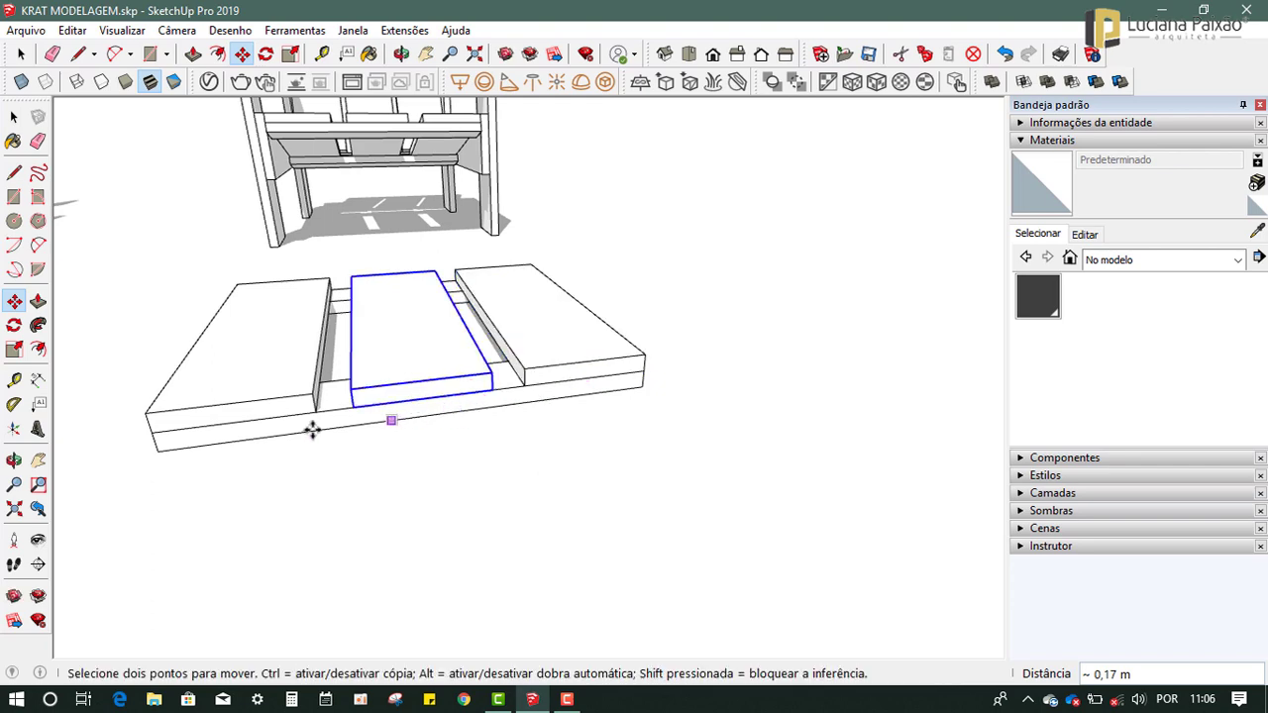
Window-select the seat panel boards, retrying the selection from several view angles.
{"action": "mouse_move", "coordinate": [261, 438]}
{"action": "middle_mouse_down"}
{"action": "mouse_move", "coordinate": [649, 492]}
{"action": "mouse_move", "coordinate": [492, 306]}
{"action": "middle_mouse_up"}
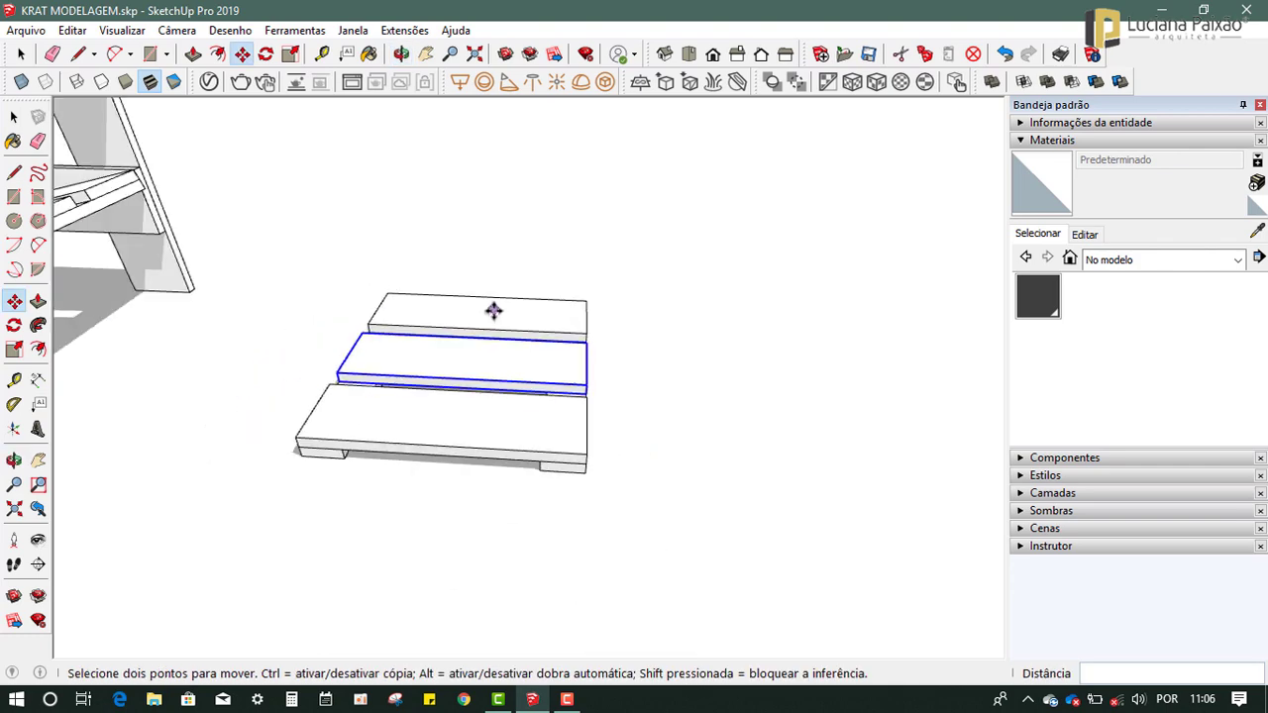
{"action": "left_click", "coordinate": [15, 116]}
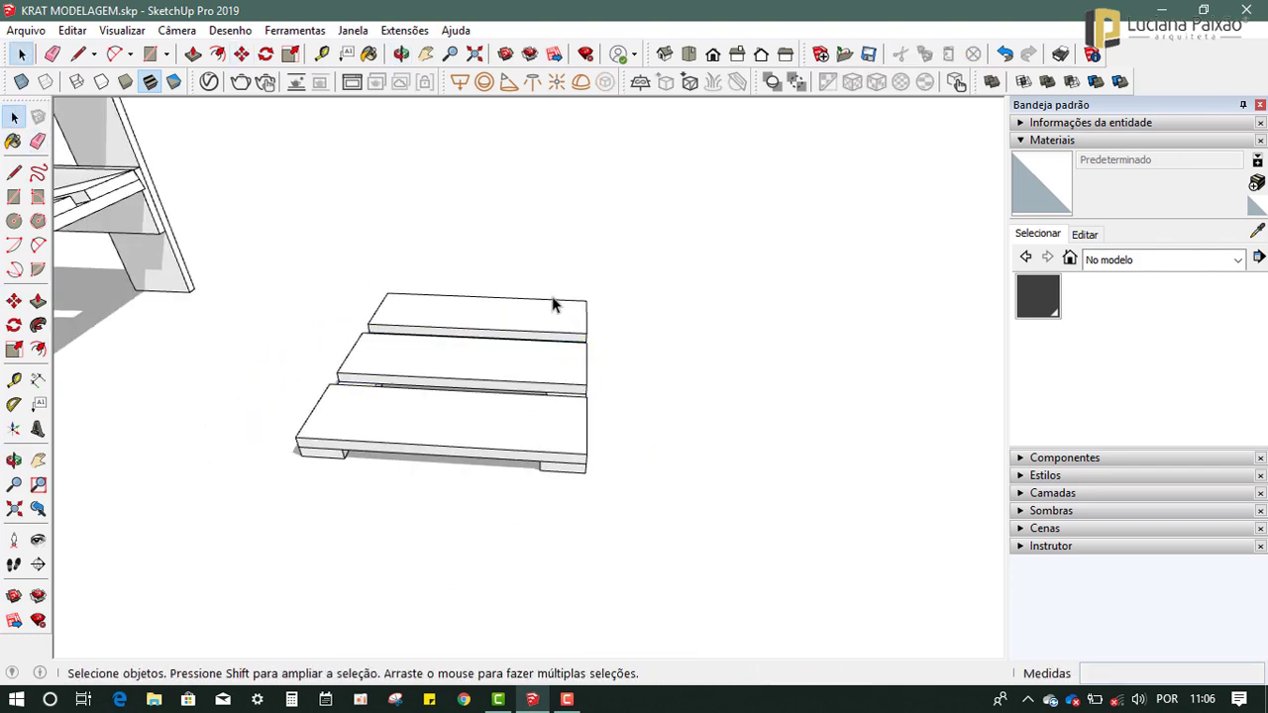
{"action": "scroll", "coordinate": [570, 283], "scroll_direction": "down", "scroll_amount": 2}
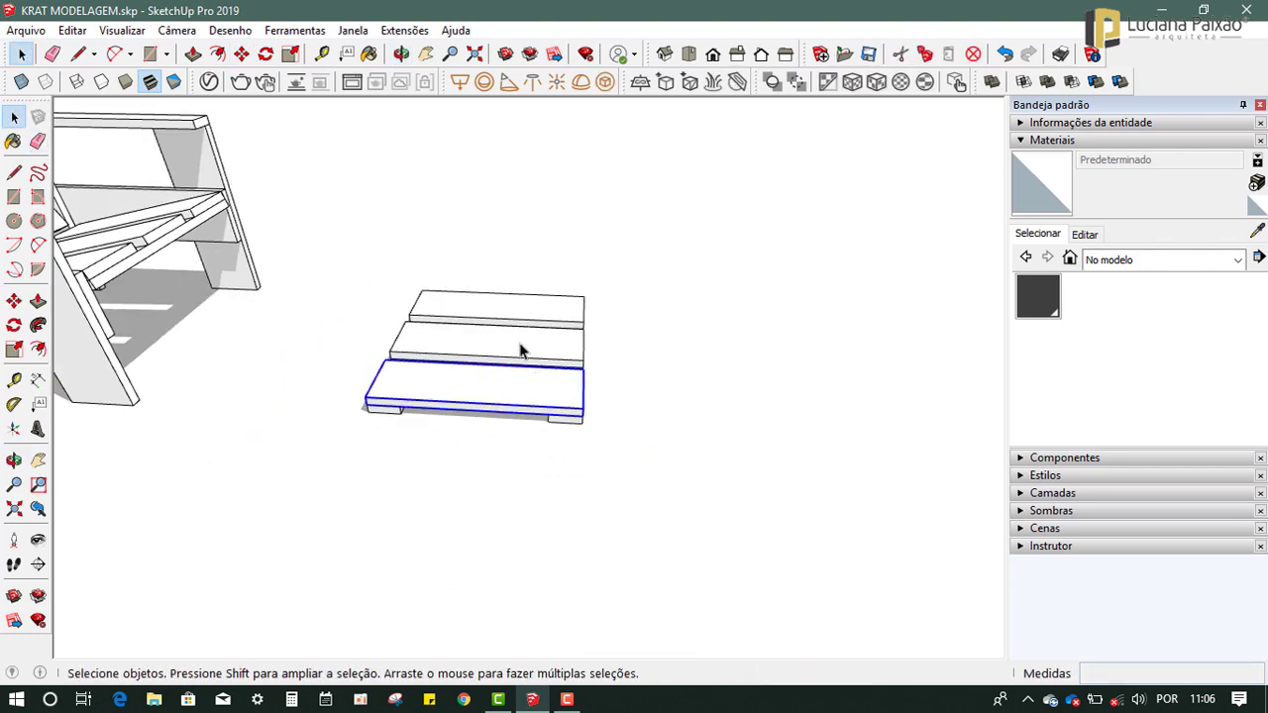
{"action": "mouse_move", "coordinate": [690, 464]}
{"action": "middle_mouse_down"}
{"action": "mouse_move", "coordinate": [518, 426]}
{"action": "mouse_move", "coordinate": [526, 455]}
{"action": "mouse_move", "coordinate": [323, 249]}
{"action": "middle_mouse_up"}
{"action": "left_click_drag", "start_coordinate": [323, 248], "coordinate": [722, 527]}
{"action": "mouse_move", "coordinate": [722, 526]}
{"action": "middle_mouse_down"}
{"action": "mouse_move", "coordinate": [469, 445]}
{"action": "mouse_move", "coordinate": [648, 484]}
{"action": "middle_mouse_up"}
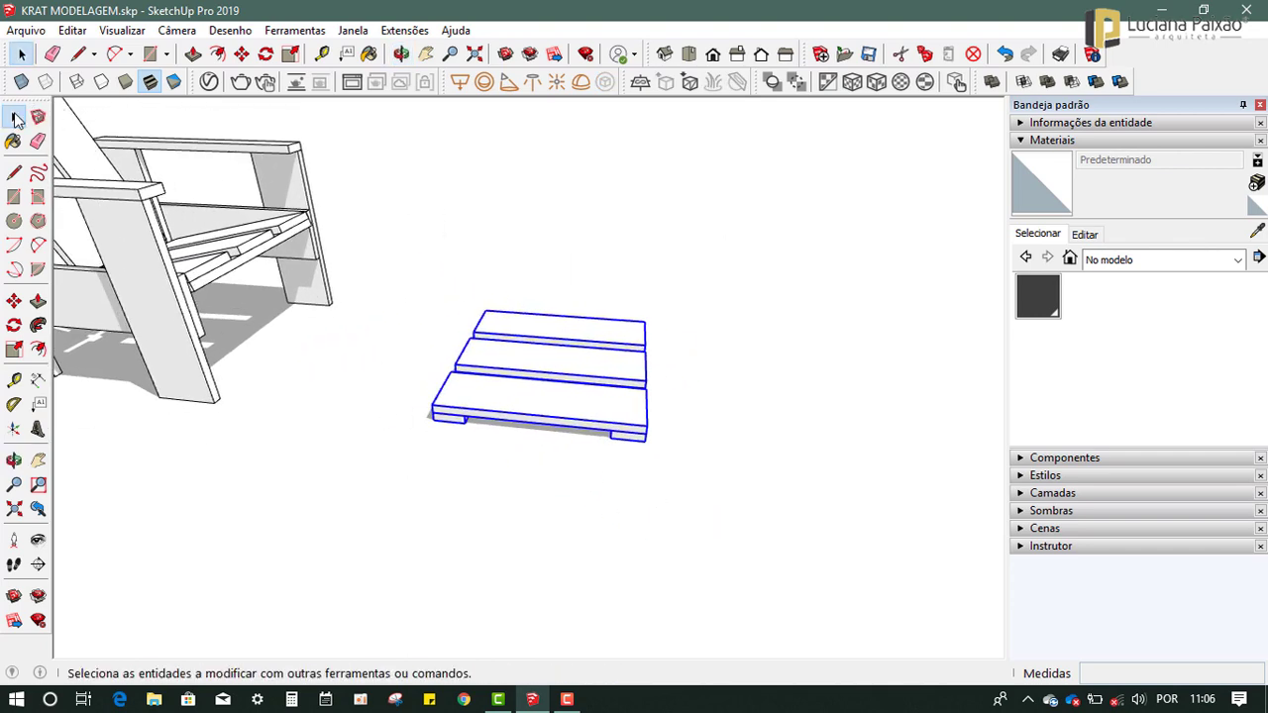
{"action": "left_click", "coordinate": [408, 264]}
{"action": "left_click_drag", "start_coordinate": [374, 240], "coordinate": [701, 498]}
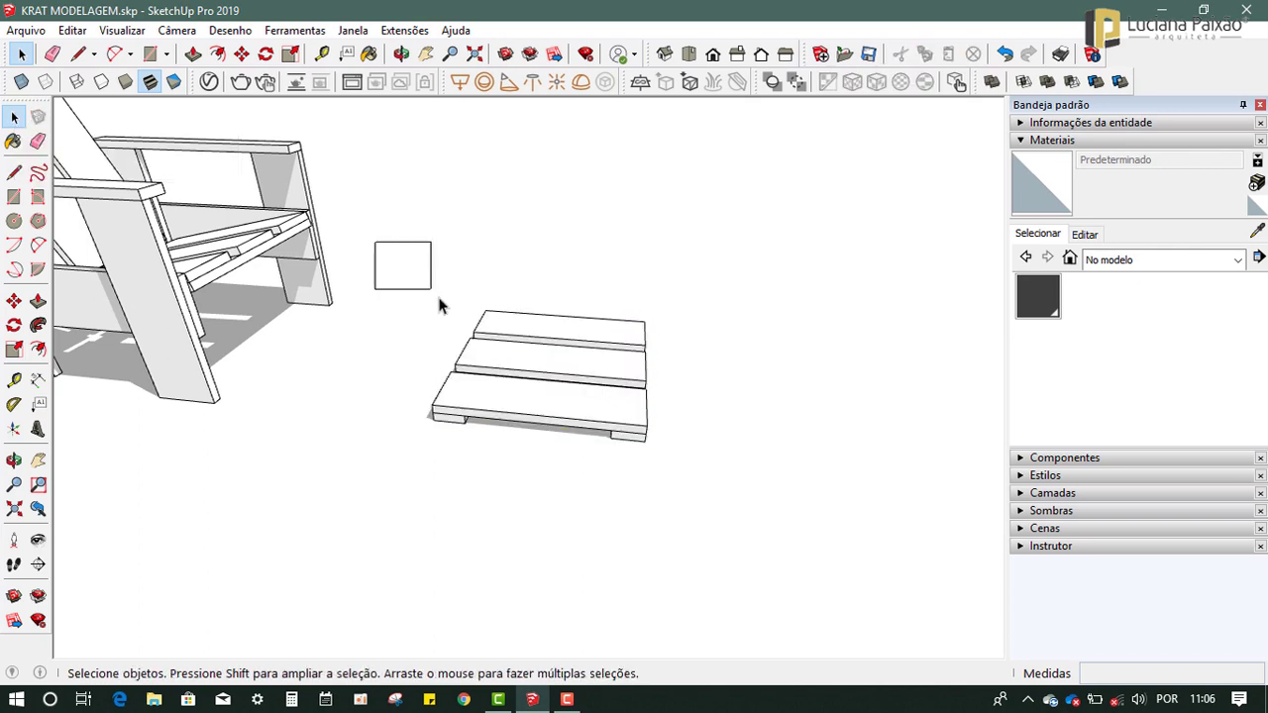
{"action": "left_click", "coordinate": [393, 245]}
{"action": "left_click_drag", "start_coordinate": [394, 248], "coordinate": [685, 501]}
{"action": "mouse_move", "coordinate": [707, 486]}
{"action": "middle_mouse_down"}
{"action": "mouse_move", "coordinate": [396, 396]}
{"action": "mouse_move", "coordinate": [414, 317]}
{"action": "middle_mouse_up"}
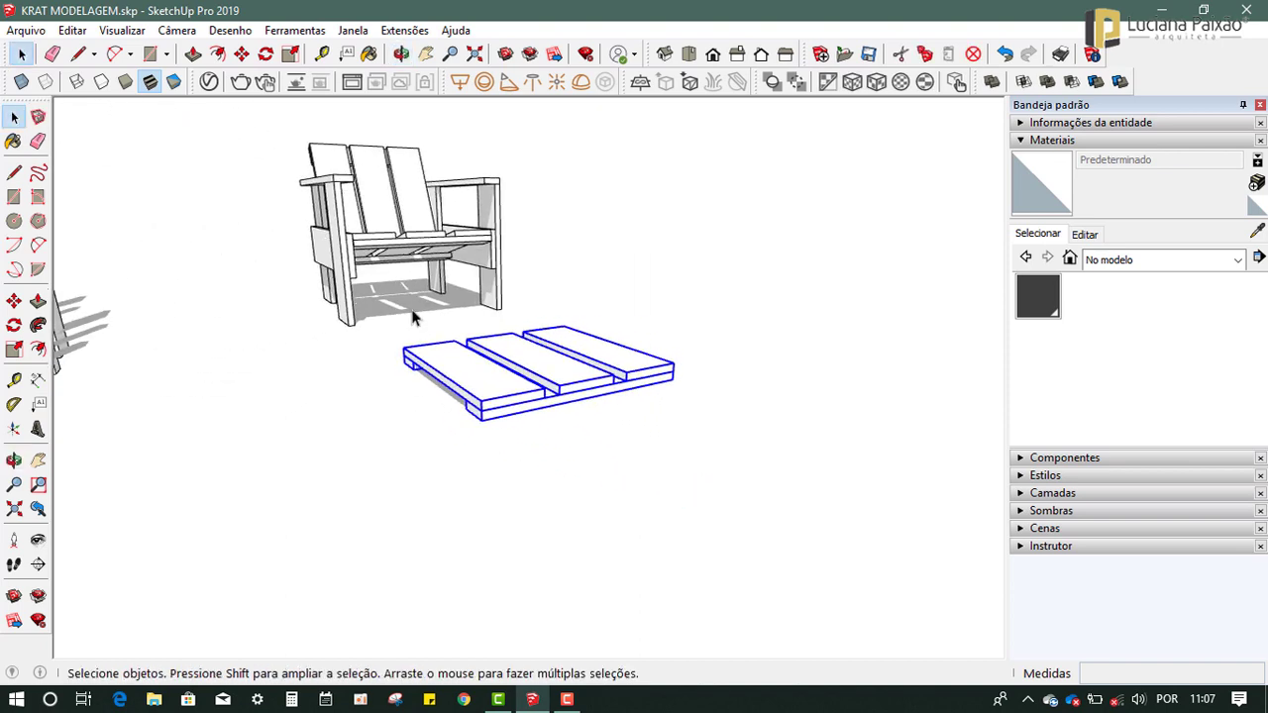
{"action": "left_click_drag", "start_coordinate": [294, 147], "coordinate": [746, 527]}
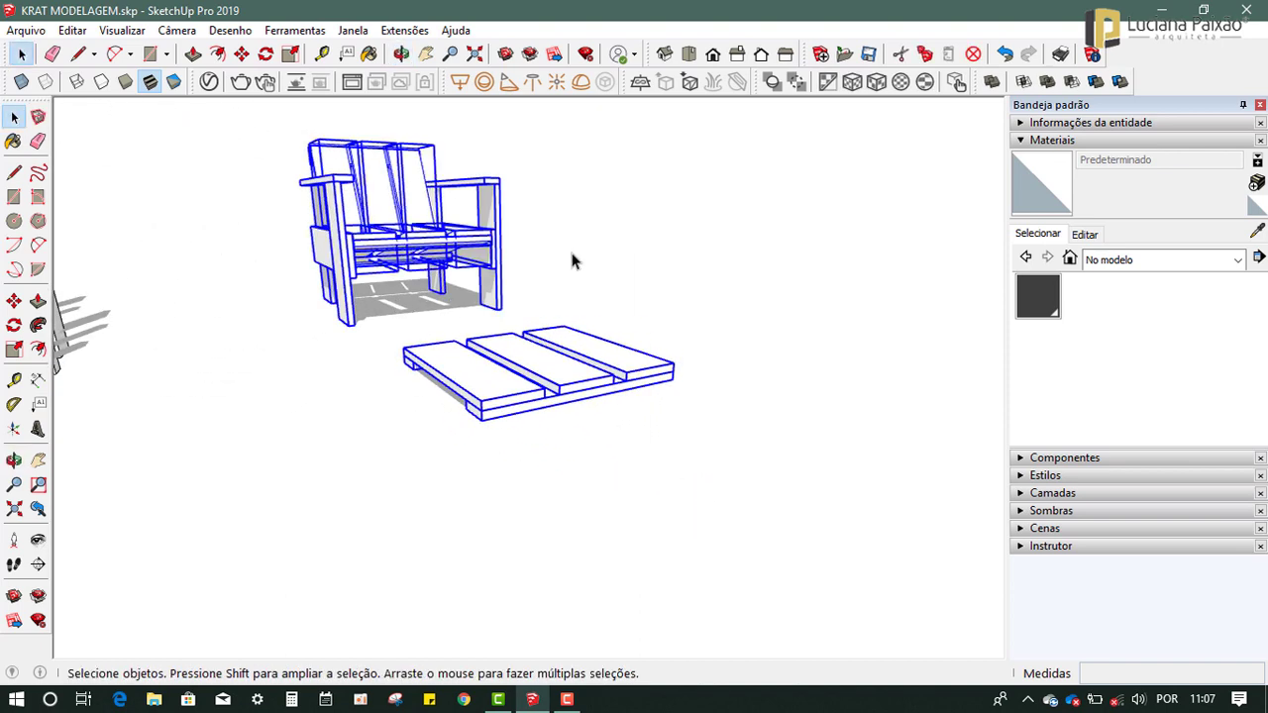
{"action": "left_click_drag", "start_coordinate": [437, 131], "coordinate": [812, 568]}
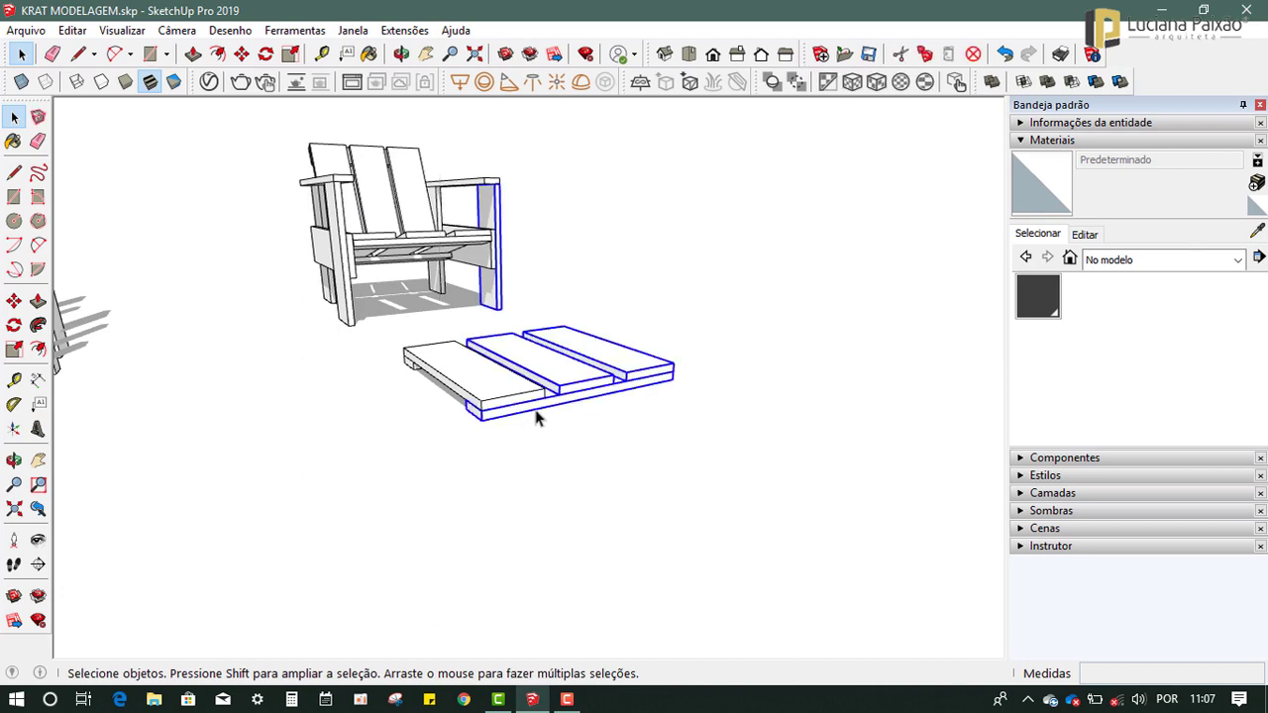
Select all three seat boards with their battens and group them with Criar grupo.
{"action": "middle_click_drag", "start_coordinate": [528, 420], "coordinate": [689, 505]}
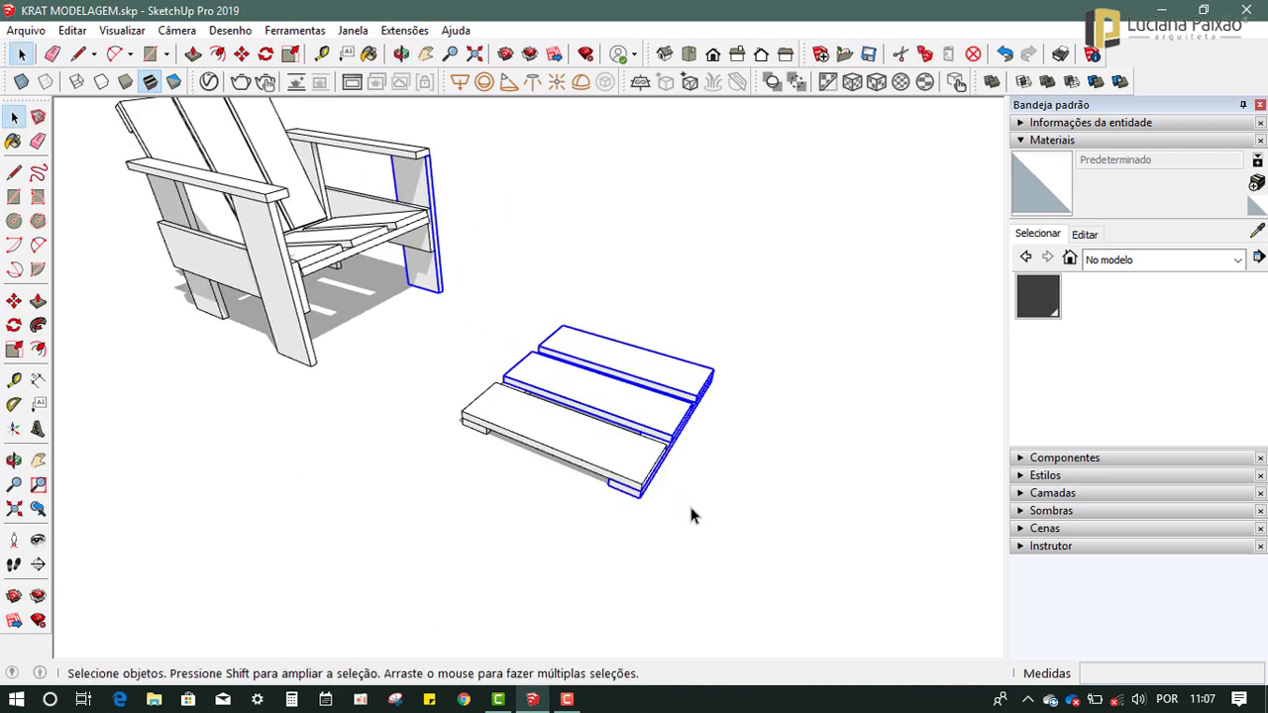
{"action": "left_click", "coordinate": [688, 502]}
{"action": "middle_click_drag", "start_coordinate": [512, 489], "coordinate": [423, 264]}
{"action": "left_click_drag", "start_coordinate": [426, 250], "coordinate": [719, 480]}
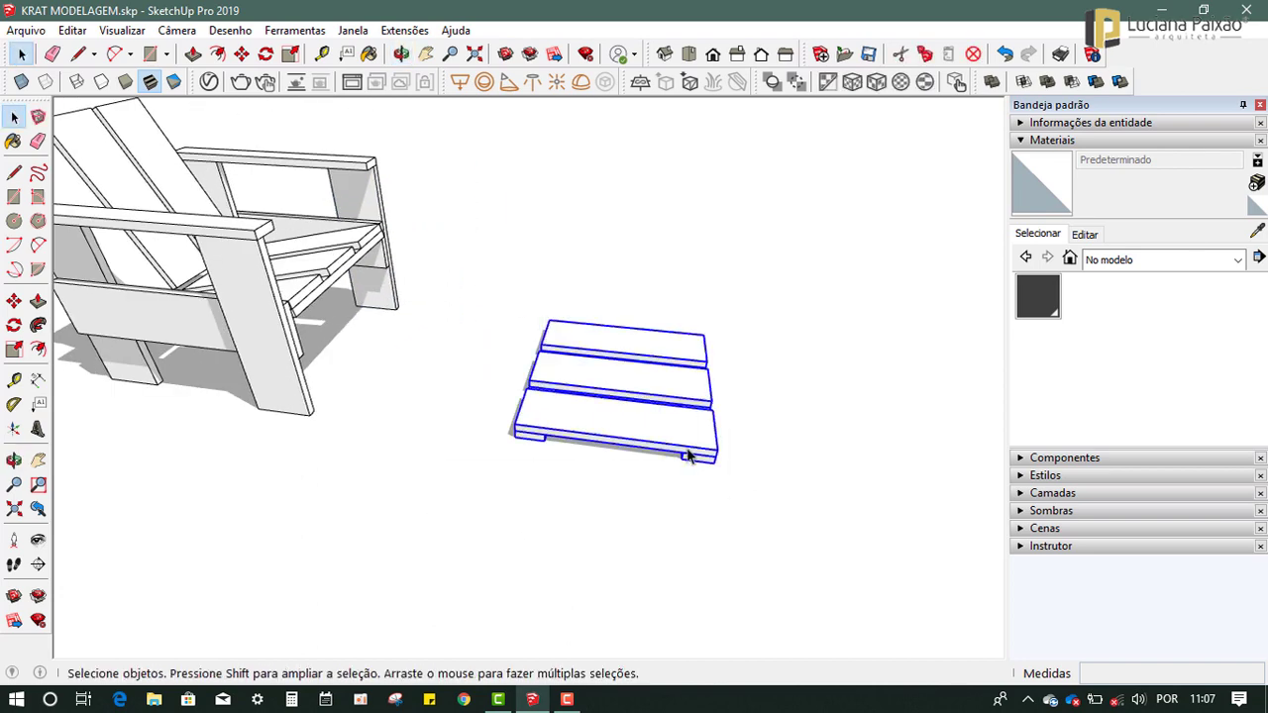
{"action": "right_click", "coordinate": [660, 381]}
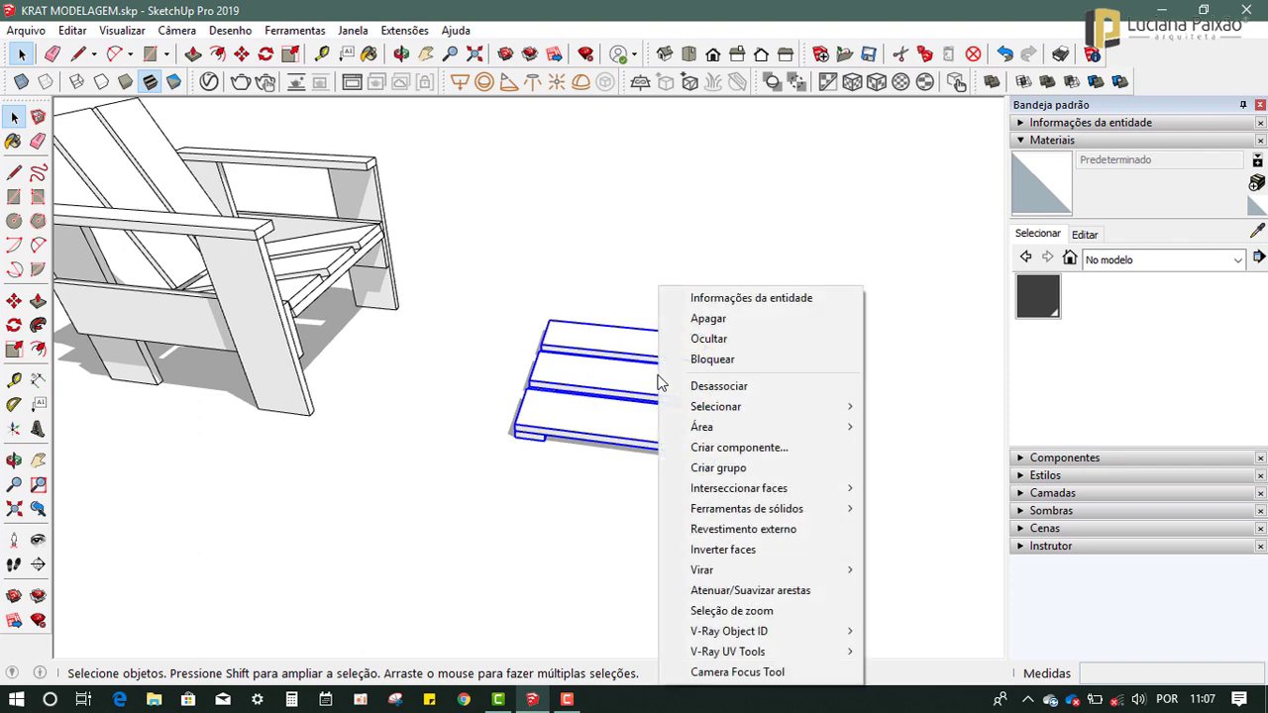
{"action": "left_click", "coordinate": [723, 468]}
Orbit around the chair and the new seat group to review them.
{"action": "scroll", "coordinate": [623, 446], "scroll_direction": "down", "scroll_amount": 2}
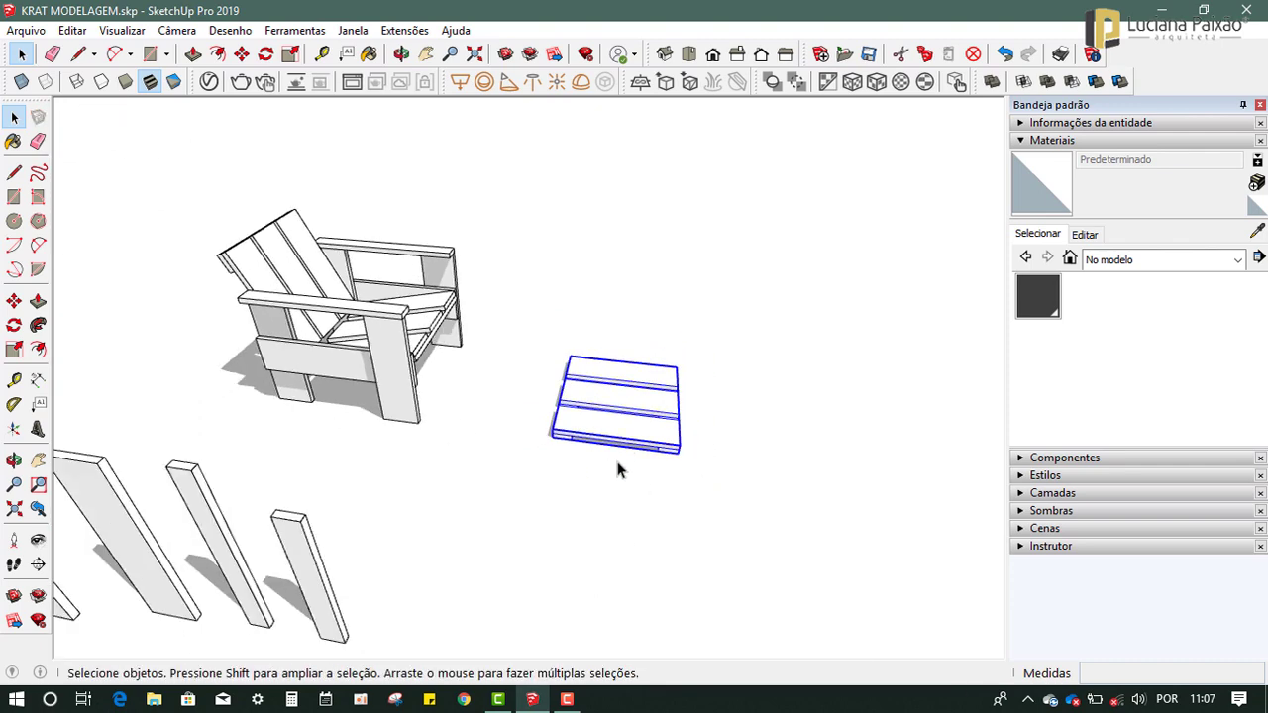
{"action": "mouse_move", "coordinate": [616, 470]}
{"action": "middle_mouse_down"}
{"action": "mouse_move", "coordinate": [521, 453]}
{"action": "mouse_move", "coordinate": [406, 473]}
{"action": "middle_mouse_up"}
{"action": "left_click", "coordinate": [420, 467]}
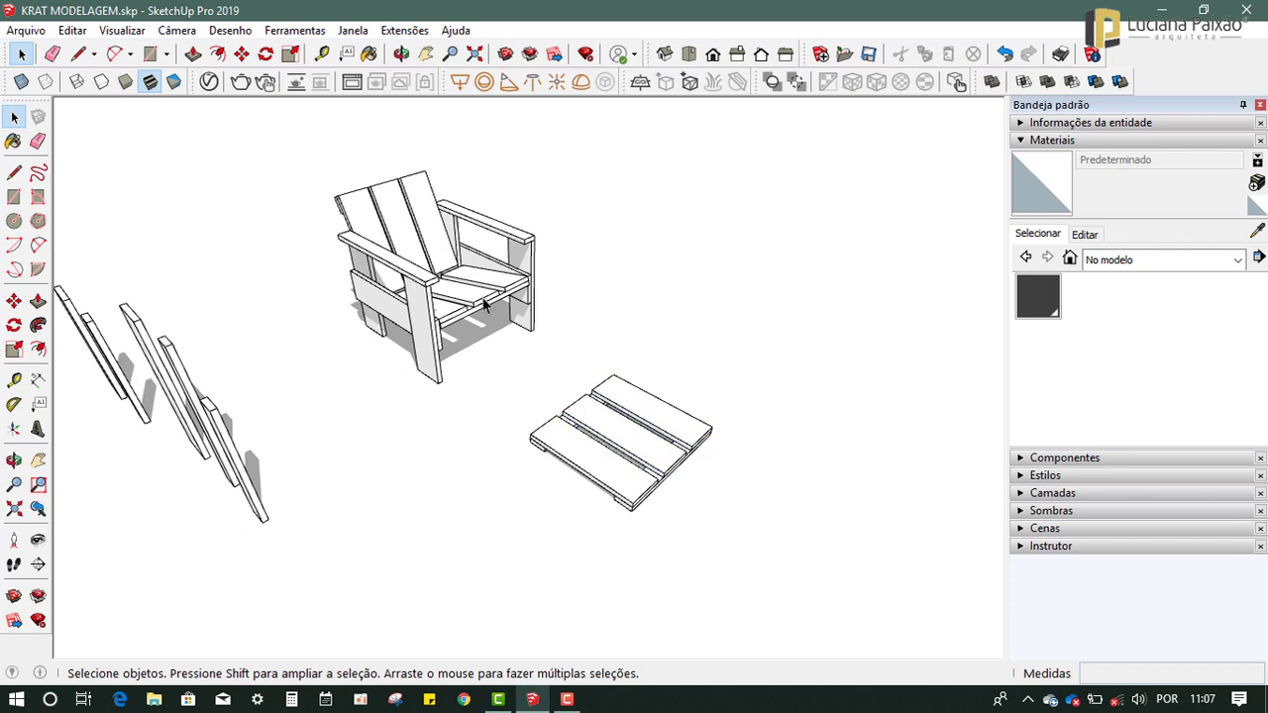
{"action": "left_click", "coordinate": [446, 255]}
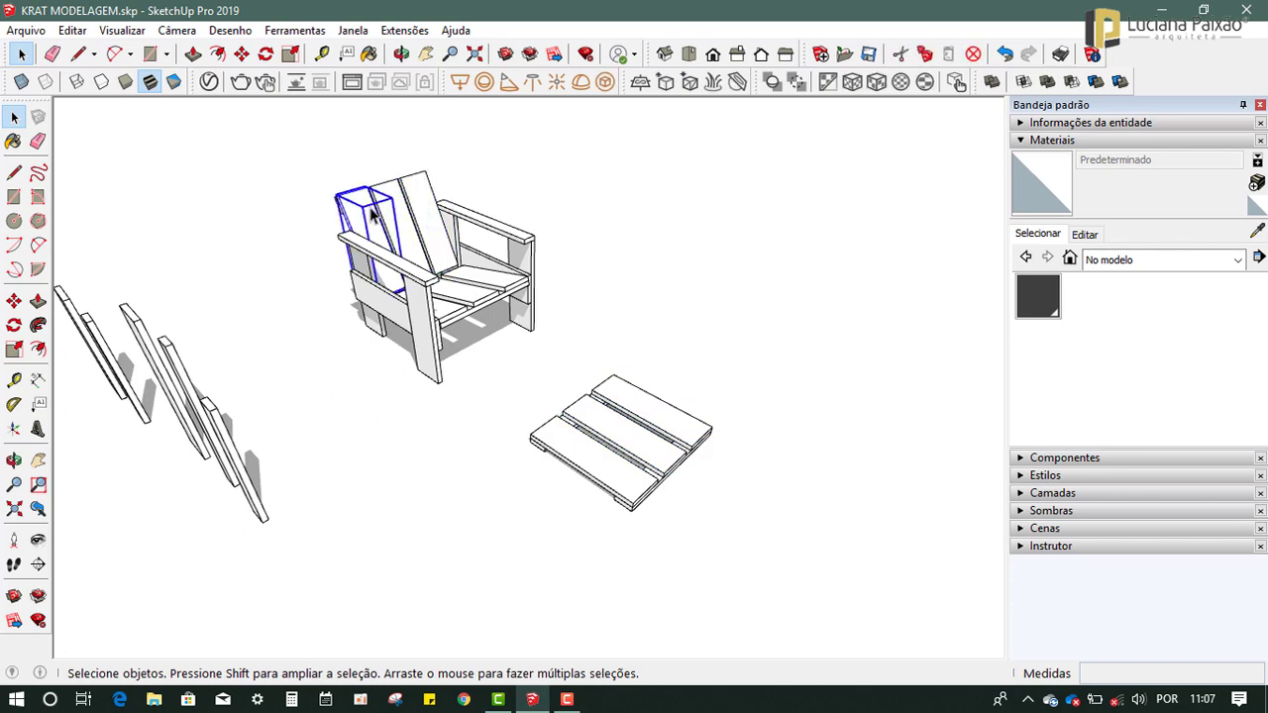
{"action": "left_click", "coordinate": [410, 532]}
{"action": "mouse_move", "coordinate": [410, 532]}
{"action": "middle_mouse_down"}
{"action": "mouse_move", "coordinate": [594, 566]}
{"action": "mouse_move", "coordinate": [427, 401]}
{"action": "middle_mouse_up"}
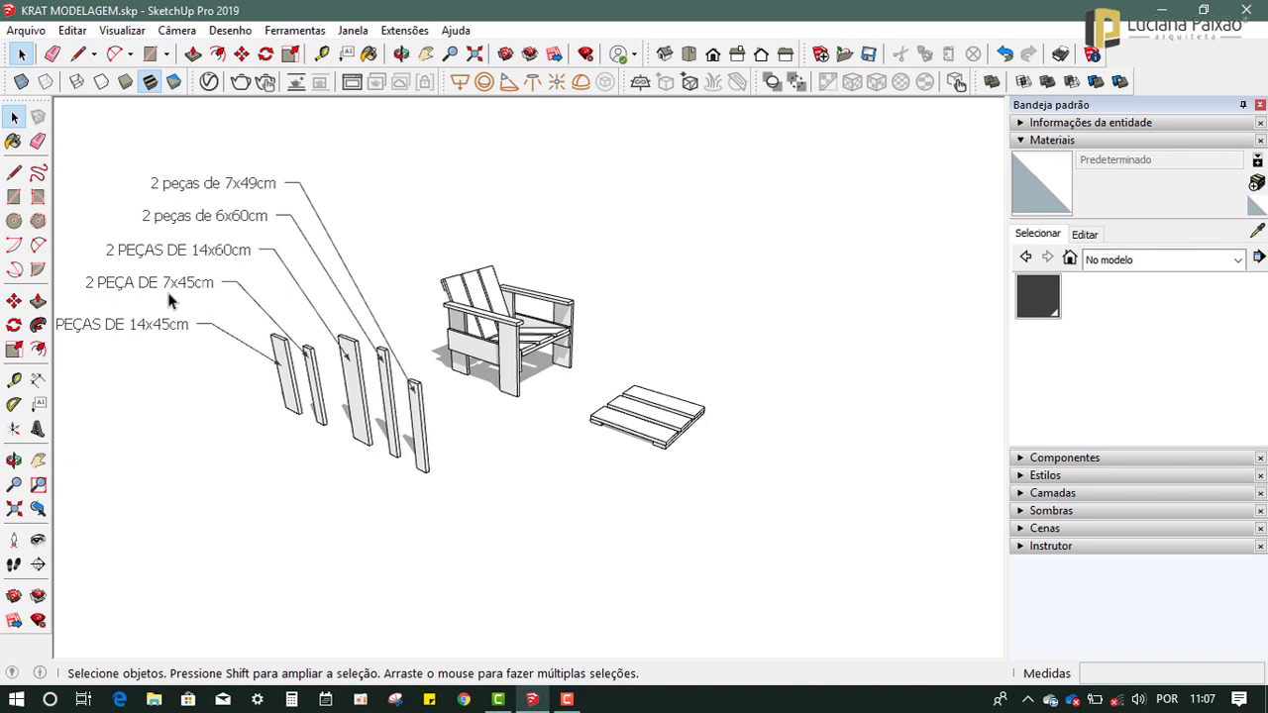
{"action": "scroll", "coordinate": [730, 510], "scroll_direction": "up", "scroll_amount": 2}
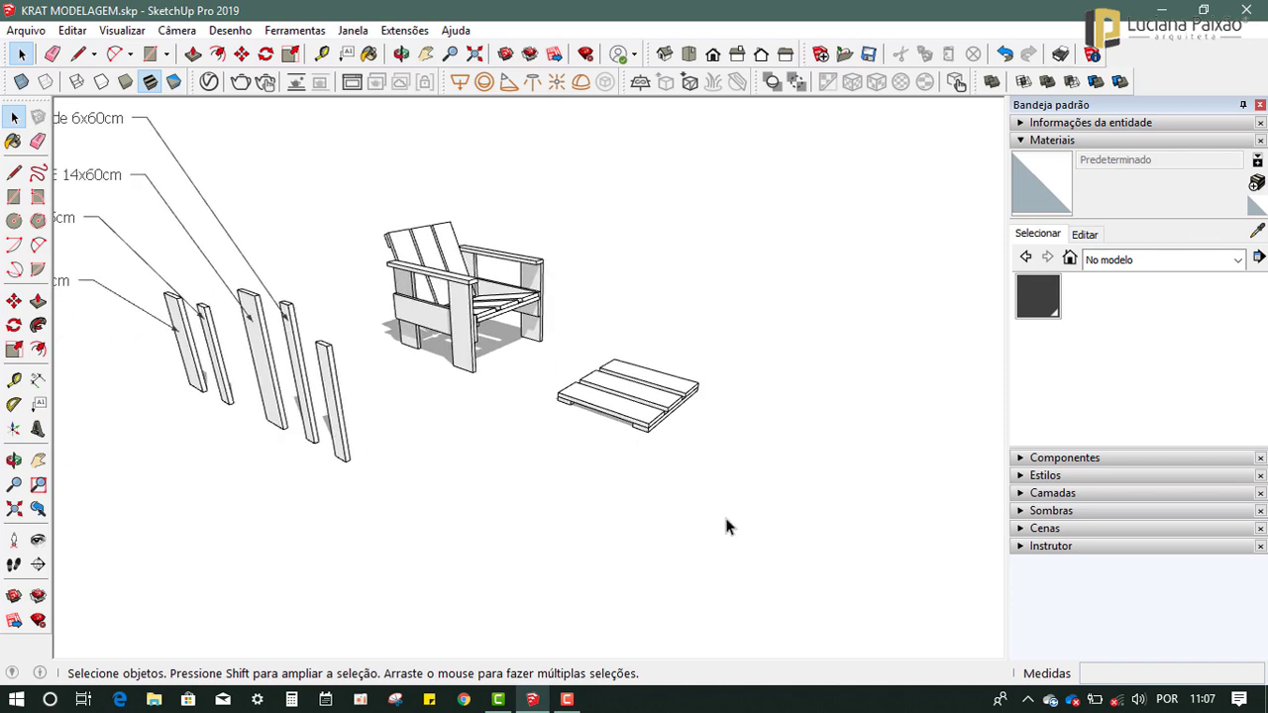
{"action": "left_click", "coordinate": [401, 53]}
{"action": "left_click_drag", "start_coordinate": [625, 540], "coordinate": [445, 452]}
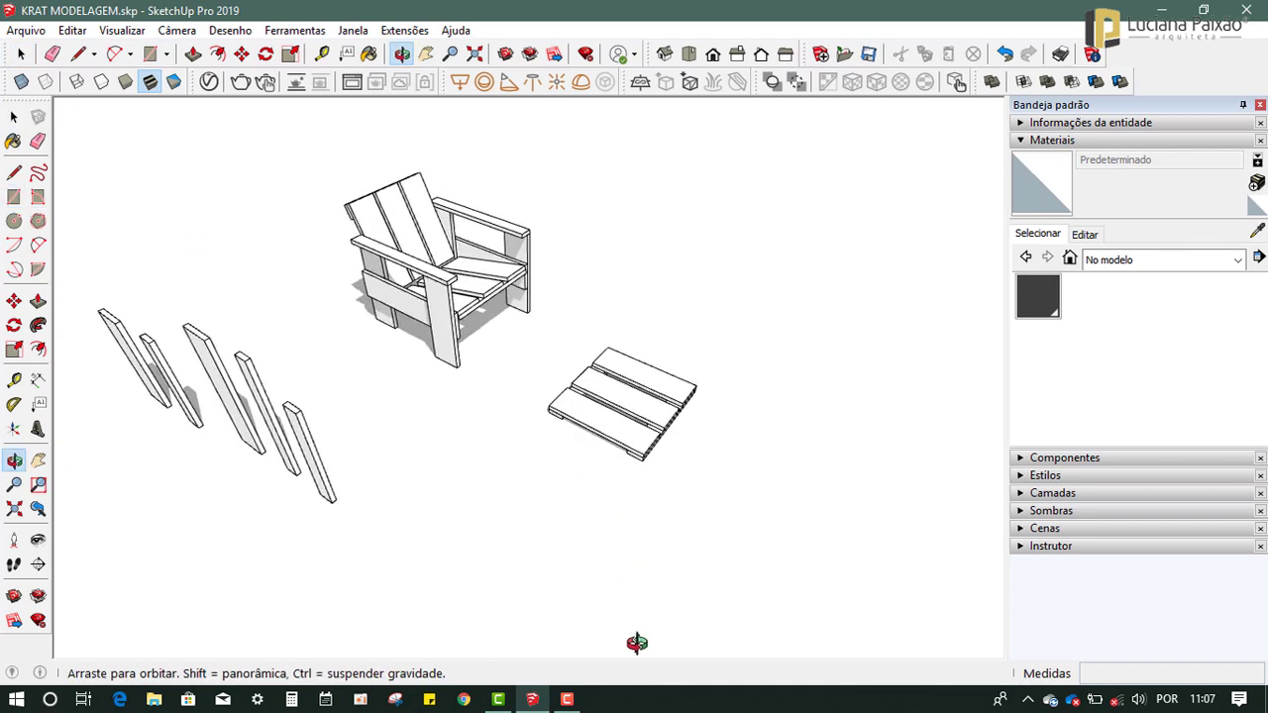
Draw a 0,07 × 0,45 rectangle, push/pull it 0,02 m thick, and group the board.
{"action": "key", "text": "r"}
{"action": "left_click", "coordinate": [479, 522]}
{"action": "type", "text": "0,07;0,45"}
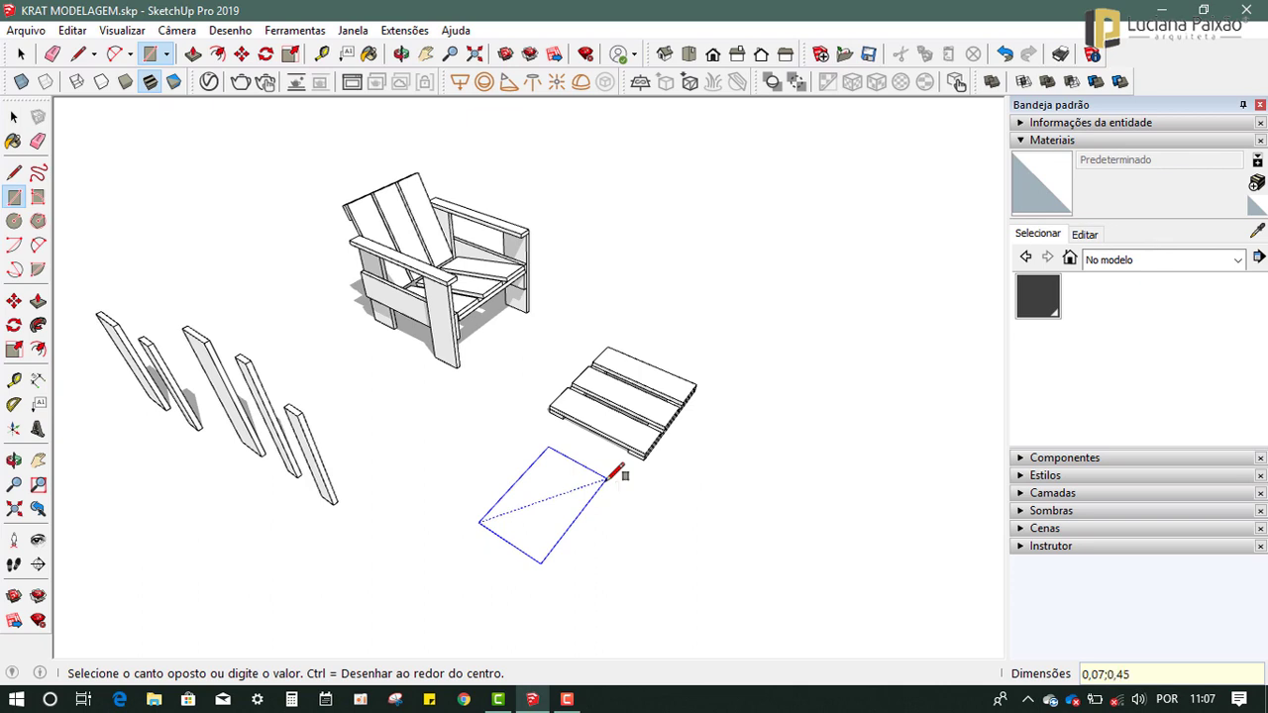
{"action": "key", "text": "Return"}
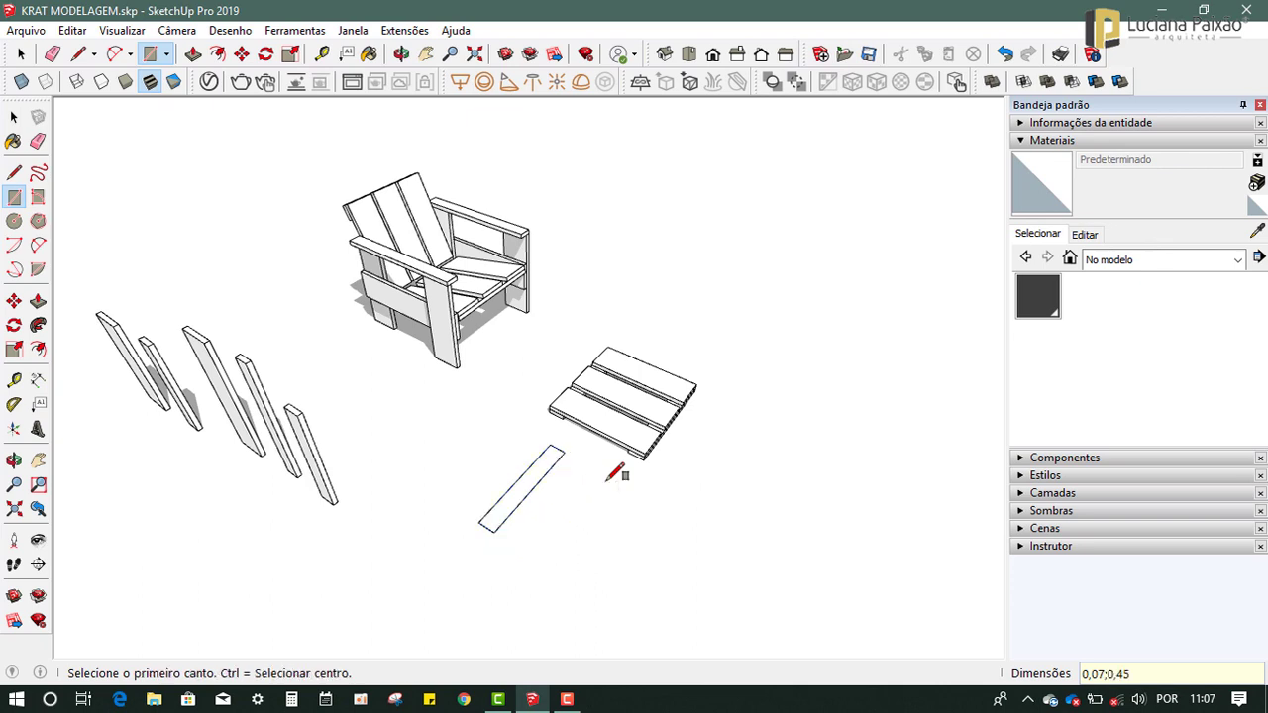
{"action": "mouse_move", "coordinate": [610, 478]}
{"action": "middle_mouse_down"}
{"action": "mouse_move", "coordinate": [392, 610]}
{"action": "mouse_move", "coordinate": [546, 549]}
{"action": "middle_mouse_up"}
{"action": "key", "text": "p"}
{"action": "left_click", "coordinate": [521, 475]}
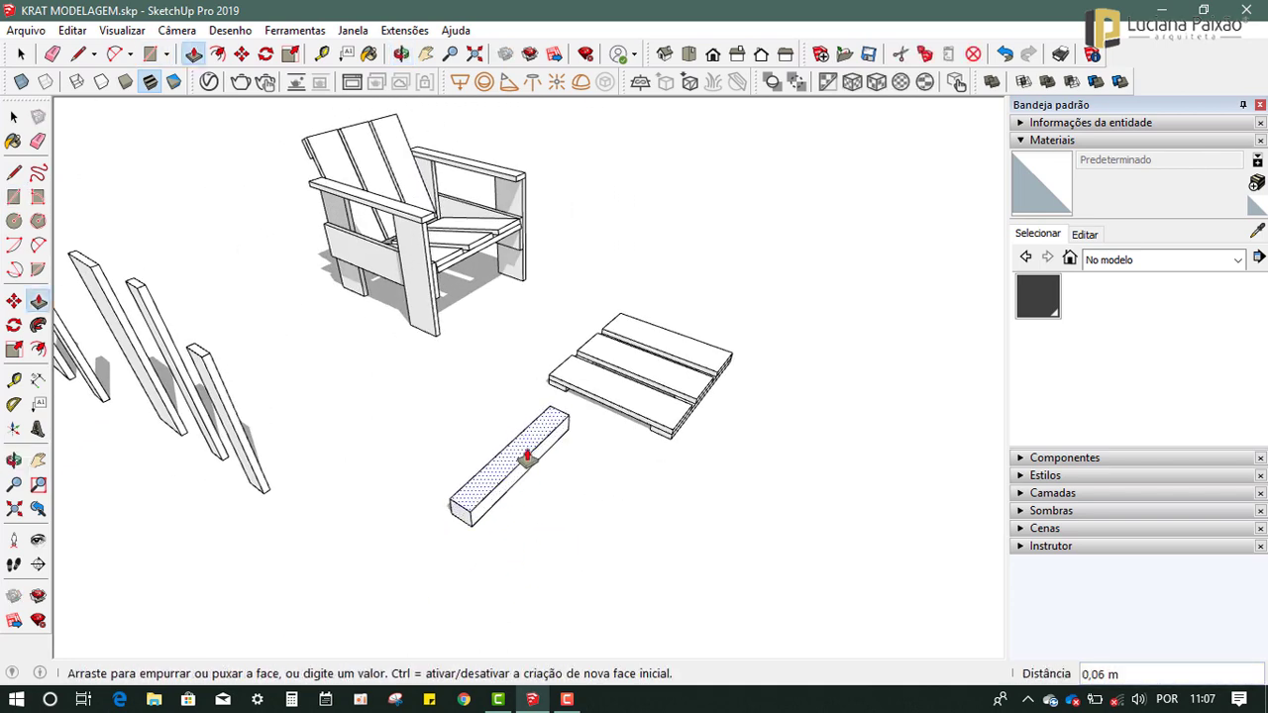
{"action": "key", "text": "Return"}
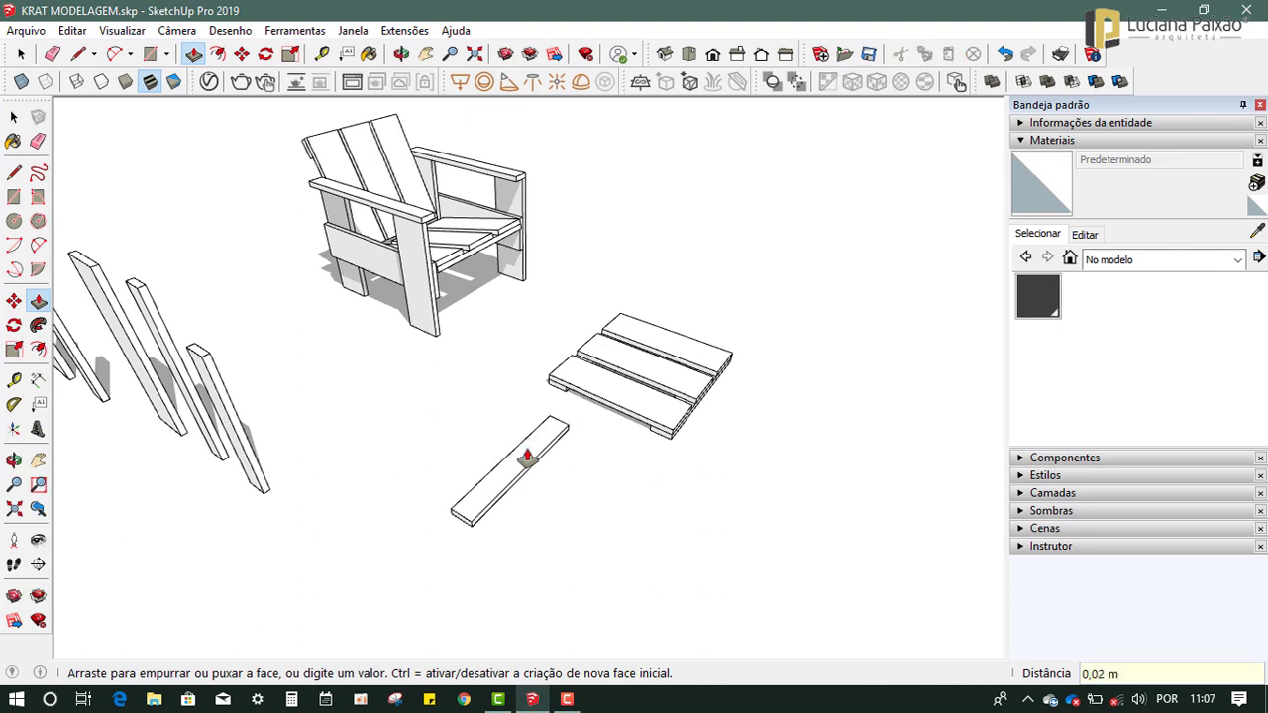
{"action": "left_click", "coordinate": [14, 116]}
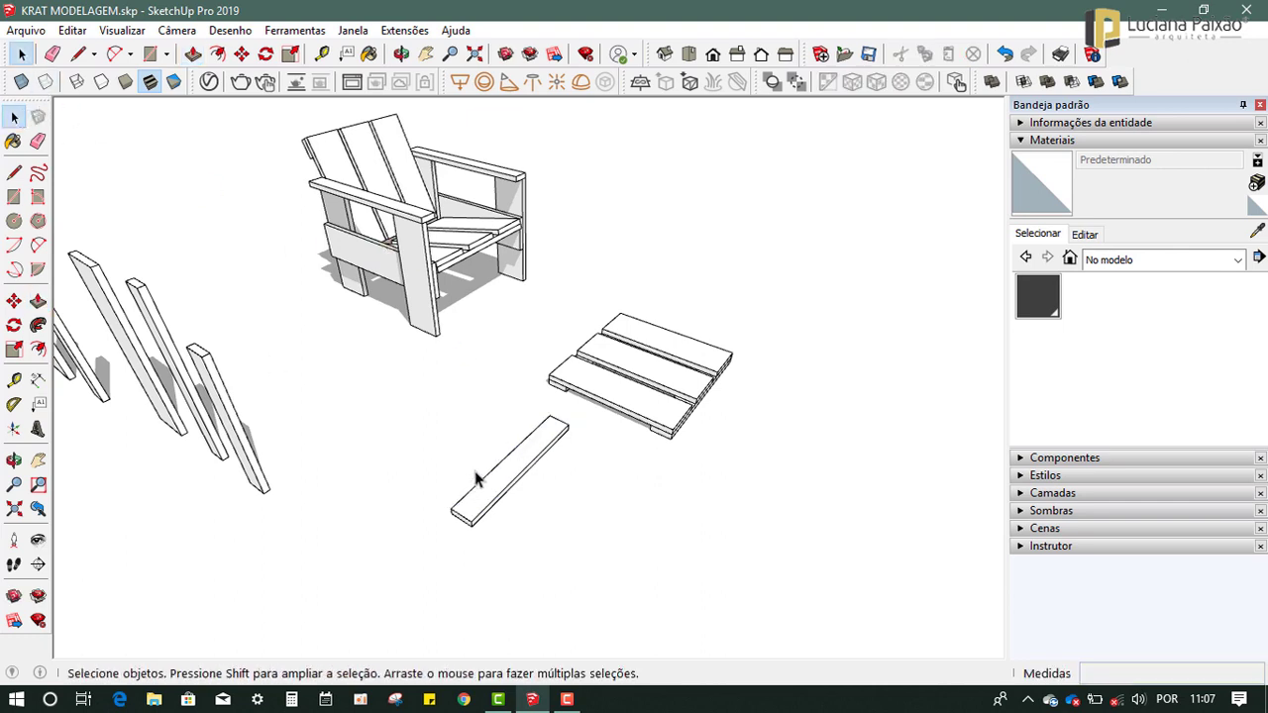
{"action": "triple_click", "coordinate": [528, 462]}
{"action": "right_click", "coordinate": [530, 469]}
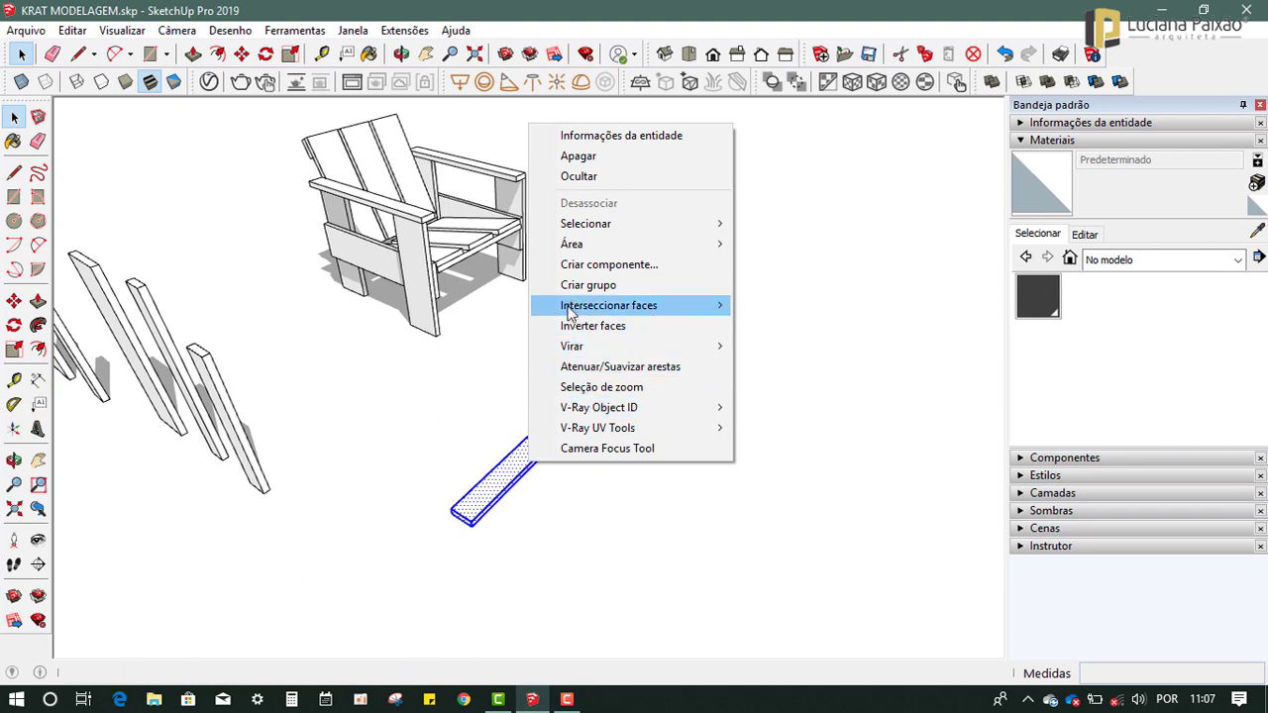
{"action": "left_click", "coordinate": [589, 284]}
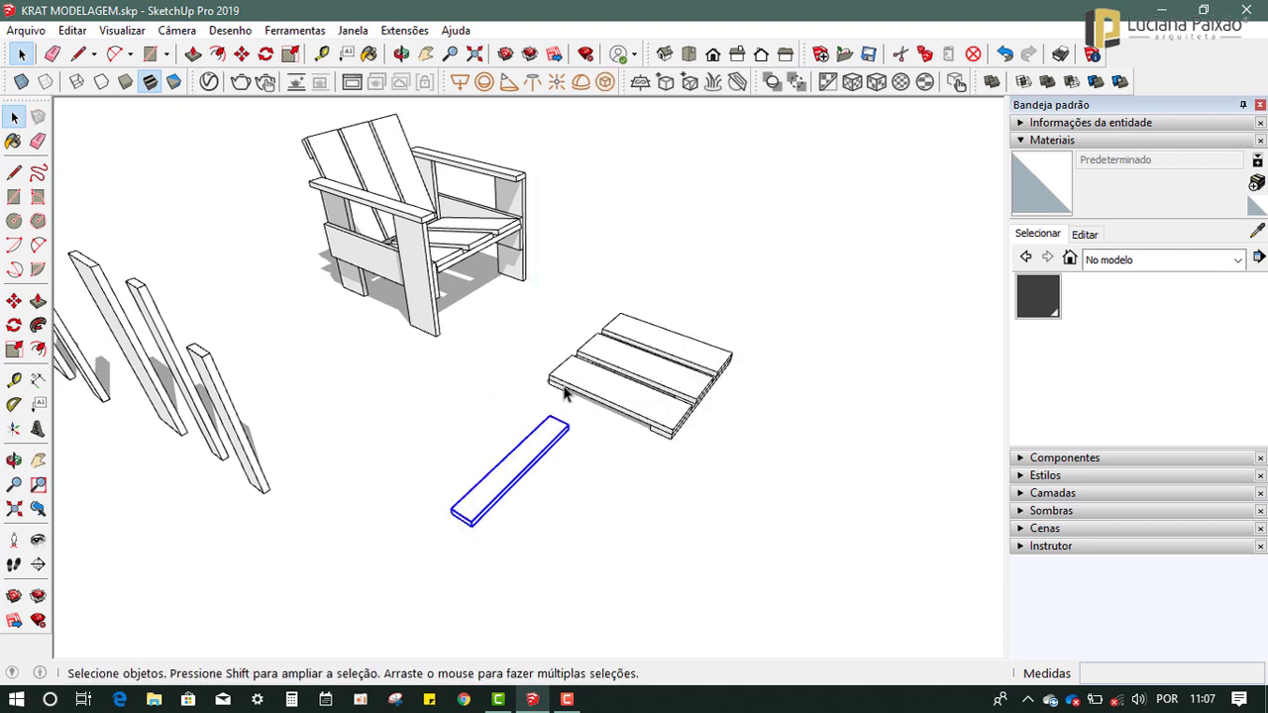
Explode the seat panel group with Desassociar.
{"action": "left_click", "coordinate": [332, 149]}
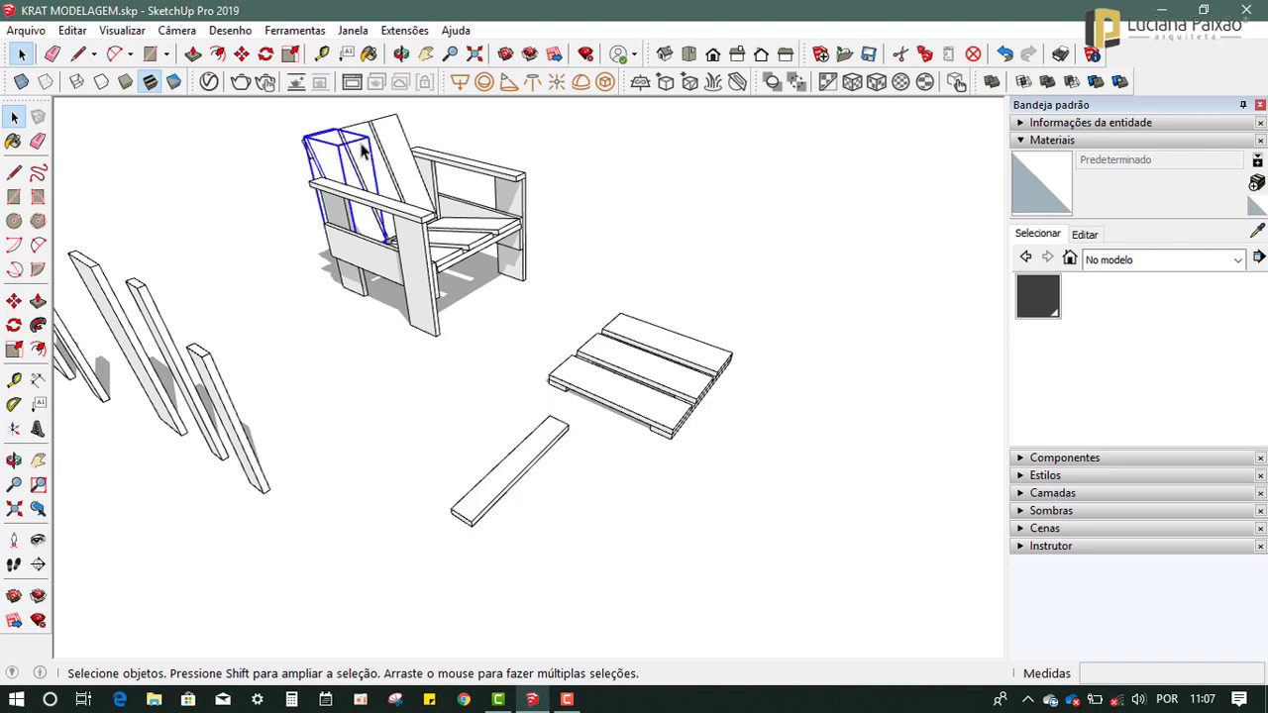
{"action": "left_click", "coordinate": [622, 416]}
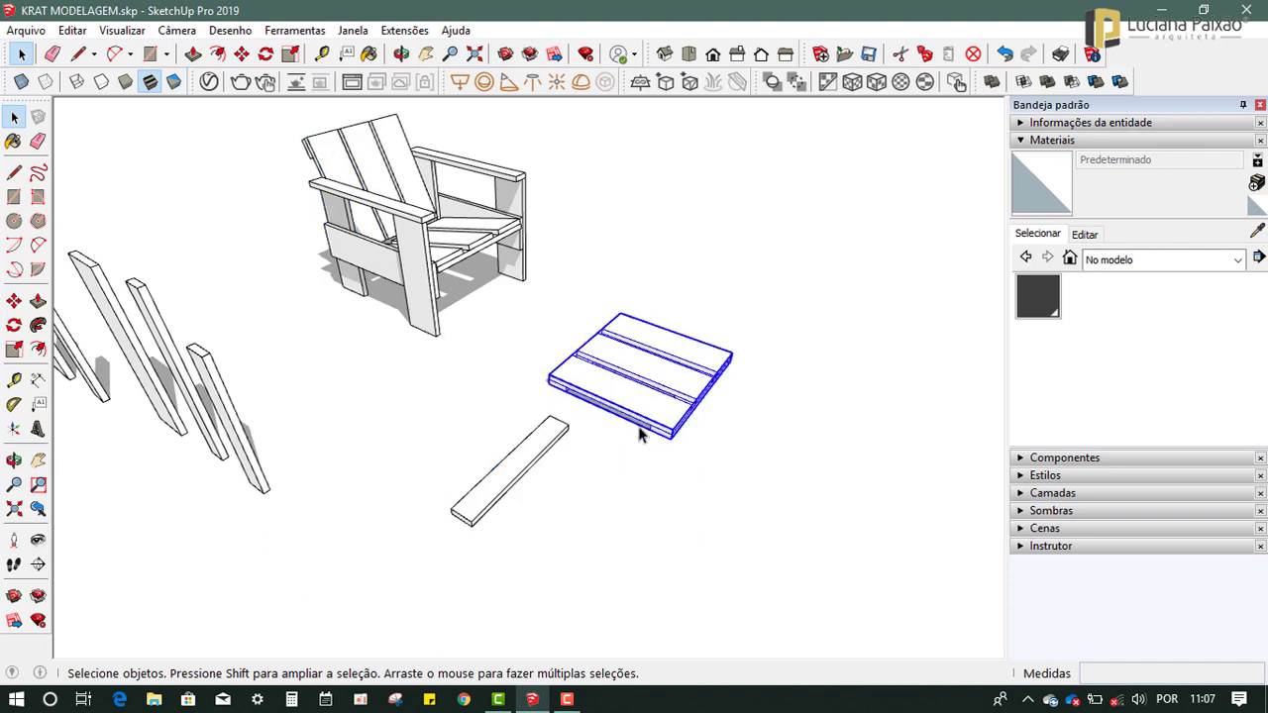
{"action": "middle_click_drag", "start_coordinate": [676, 506], "coordinate": [516, 418]}
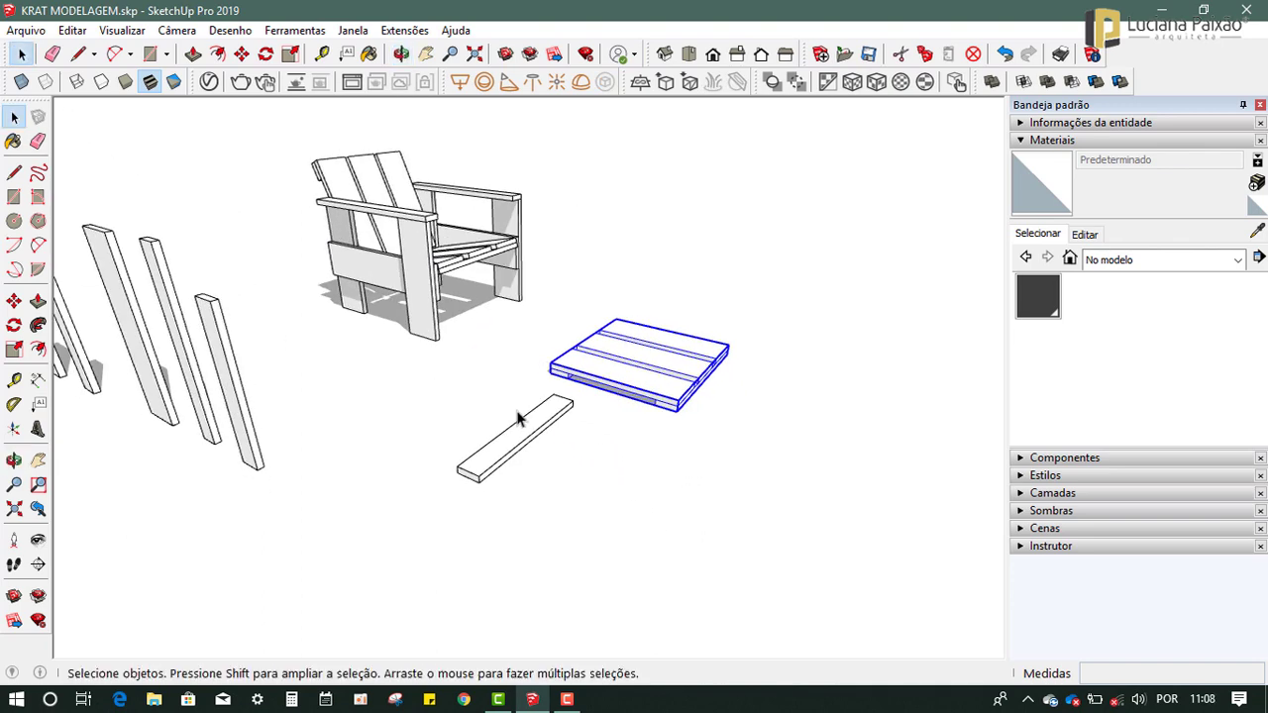
{"action": "right_click", "coordinate": [610, 392]}
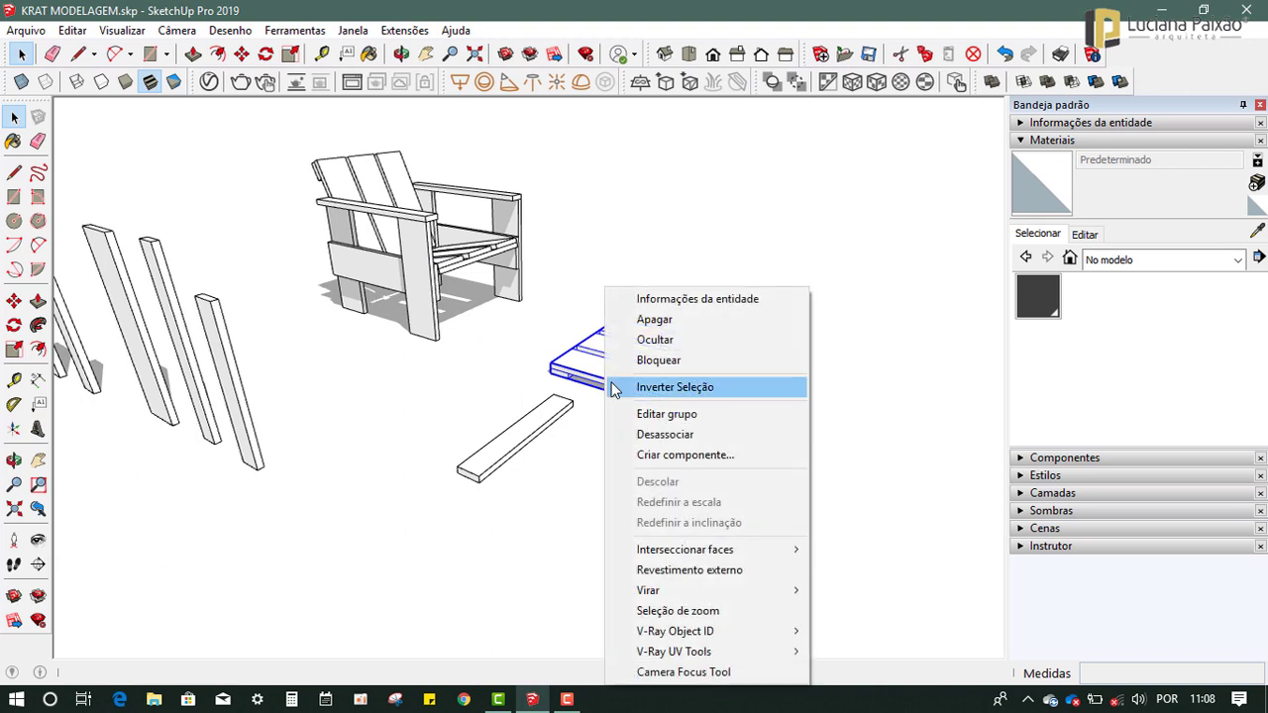
{"action": "left_click", "coordinate": [672, 448]}
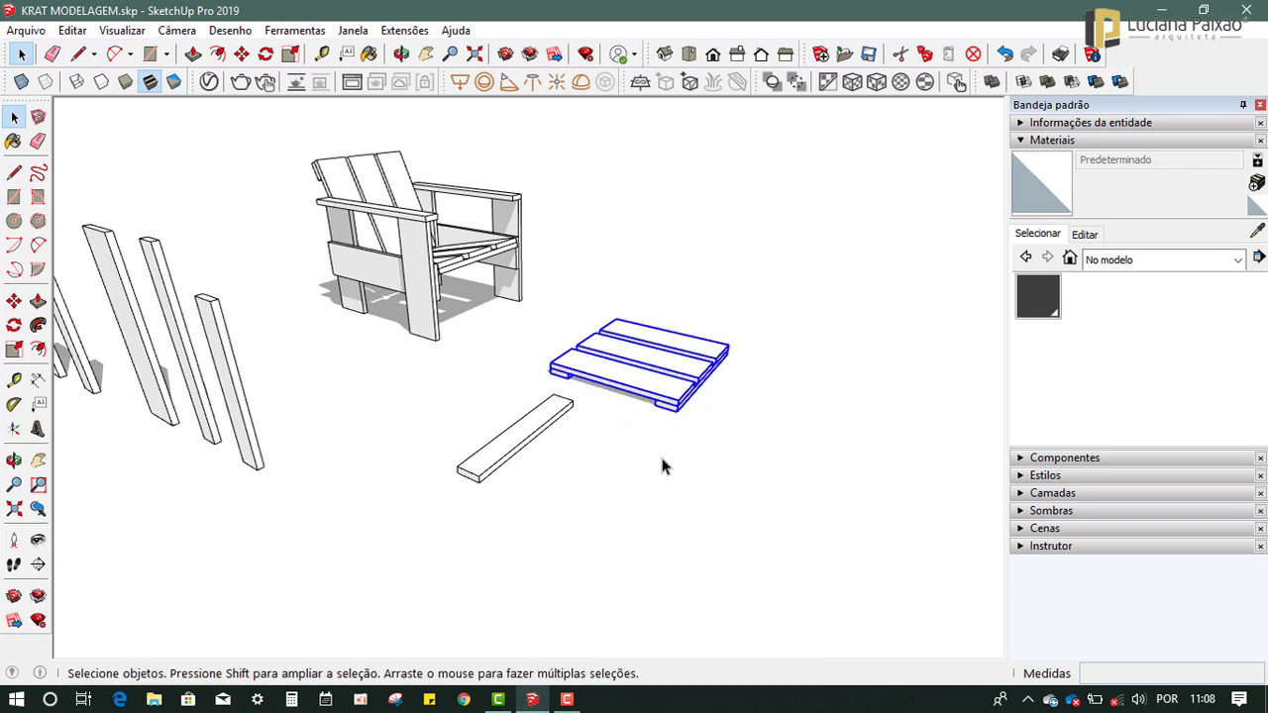
Copy the front seat board with Move+Ctrl onto the corner point.
{"action": "left_click", "coordinate": [644, 426]}
{"action": "left_click", "coordinate": [622, 384]}
{"action": "mouse_move", "coordinate": [514, 432]}
{"action": "middle_mouse_down"}
{"action": "mouse_move", "coordinate": [722, 387]}
{"action": "mouse_move", "coordinate": [713, 461]}
{"action": "mouse_move", "coordinate": [842, 504]}
{"action": "middle_mouse_up"}
{"action": "key", "text": "m"}
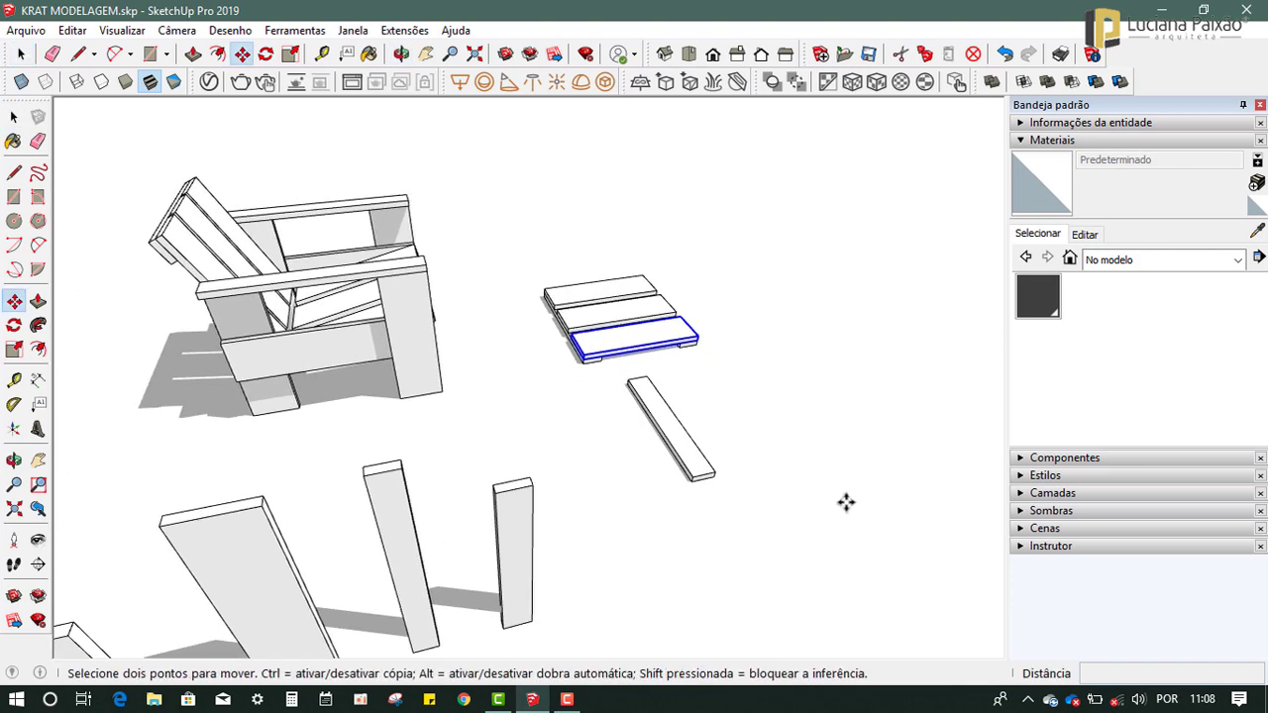
{"action": "scroll", "coordinate": [787, 490], "scroll_direction": "up", "scroll_amount": 3}
{"action": "scroll", "coordinate": [710, 472], "scroll_direction": "up", "scroll_amount": 3}
{"action": "mouse_move", "coordinate": [710, 473]}
{"action": "middle_mouse_down"}
{"action": "mouse_move", "coordinate": [759, 399]}
{"action": "mouse_move", "coordinate": [514, 277]}
{"action": "middle_mouse_up"}
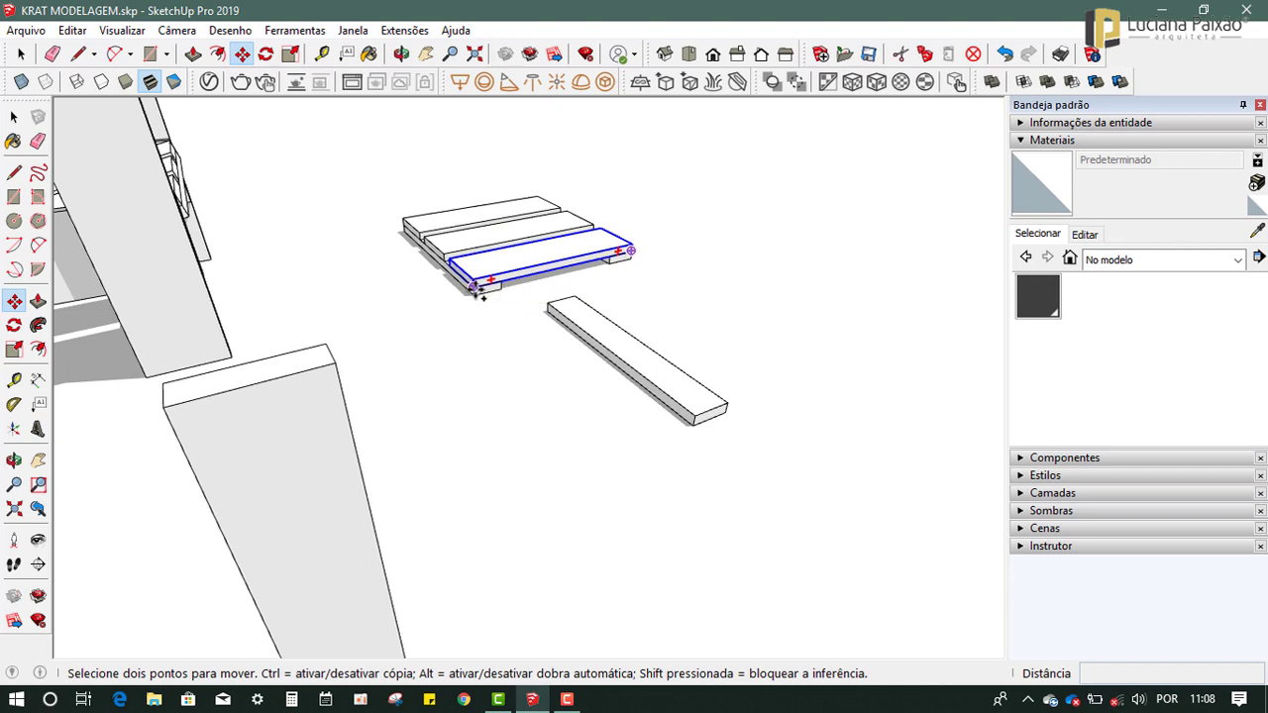
{"action": "left_click", "coordinate": [472, 286]}
{"action": "key", "text": "ctrl"}
{"action": "left_click", "coordinate": [693, 414]}
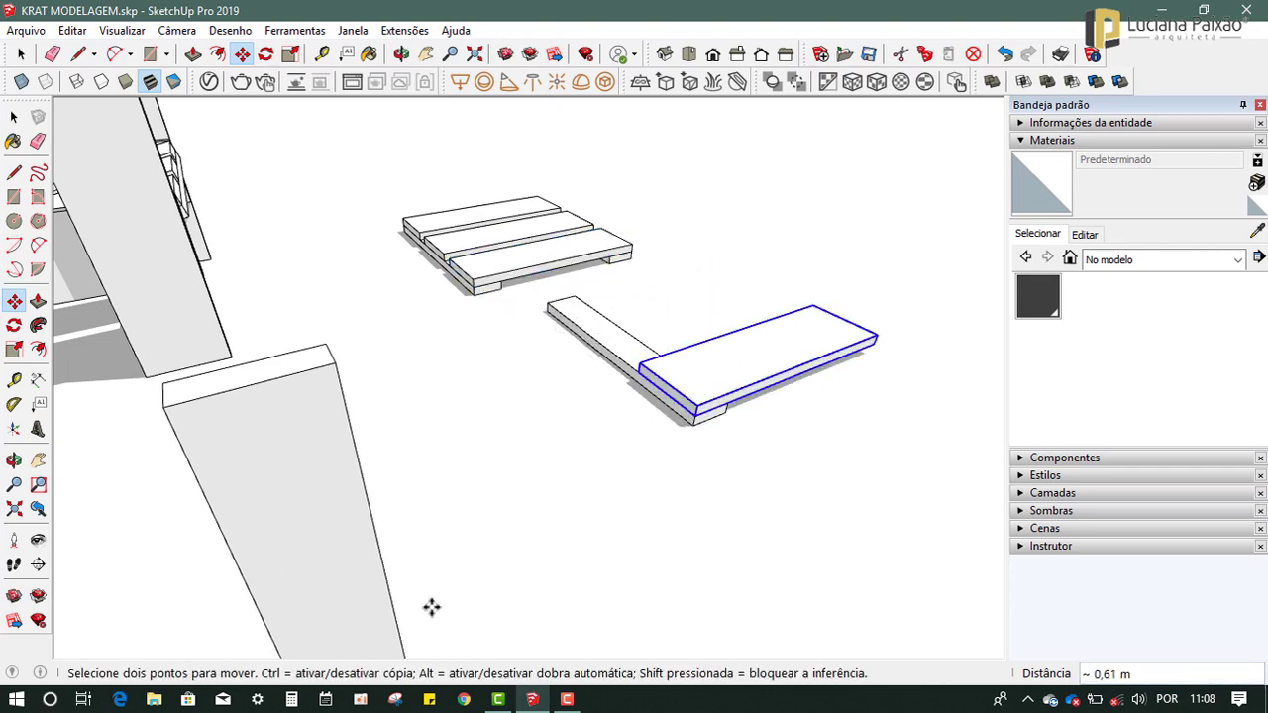
{"action": "middle_click_drag", "start_coordinate": [798, 501], "coordinate": [269, 402]}
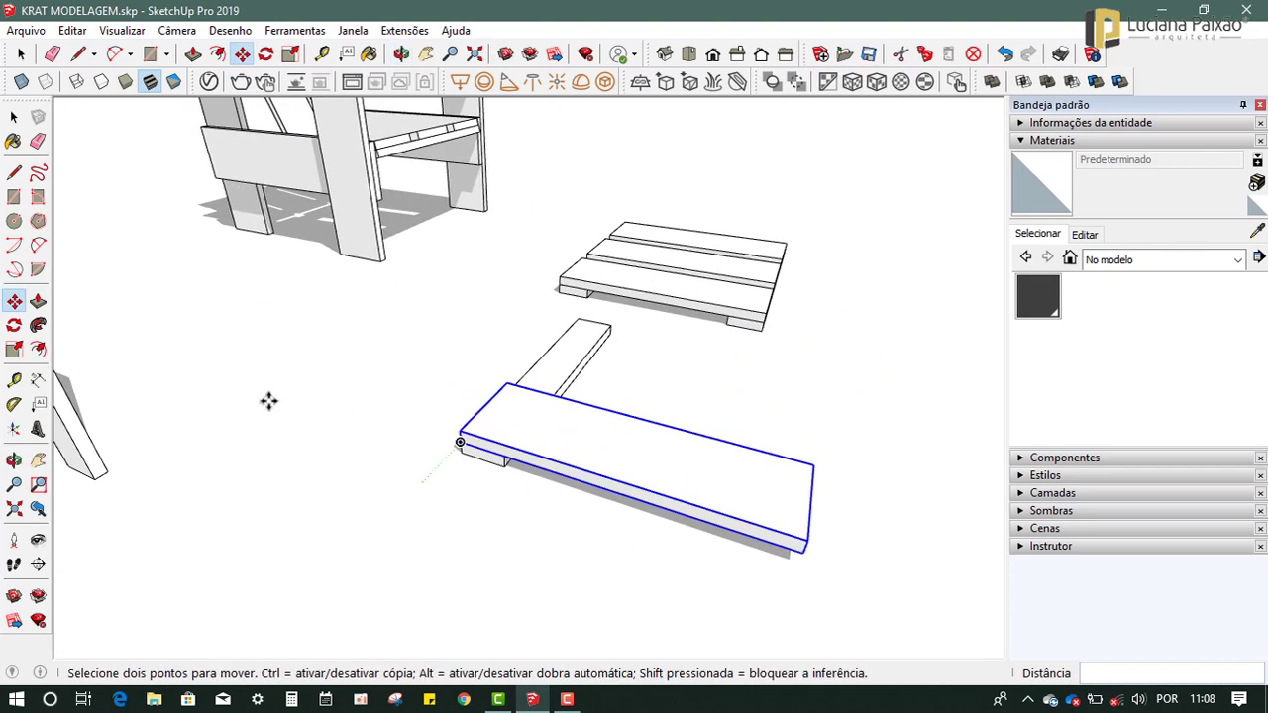
Copy the narrow batten under the long board's right end, 0,38 m along.
{"action": "left_click", "coordinate": [14, 116]}
{"action": "left_click", "coordinate": [560, 376]}
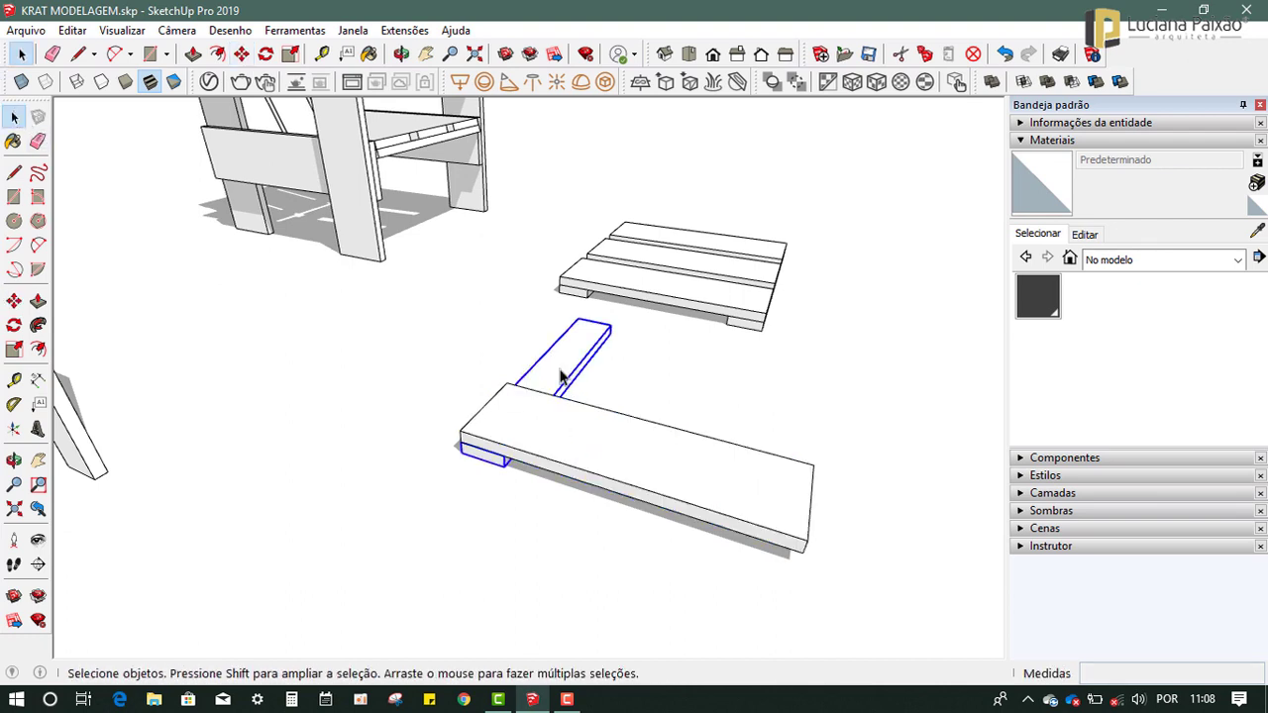
{"action": "key", "text": "m"}
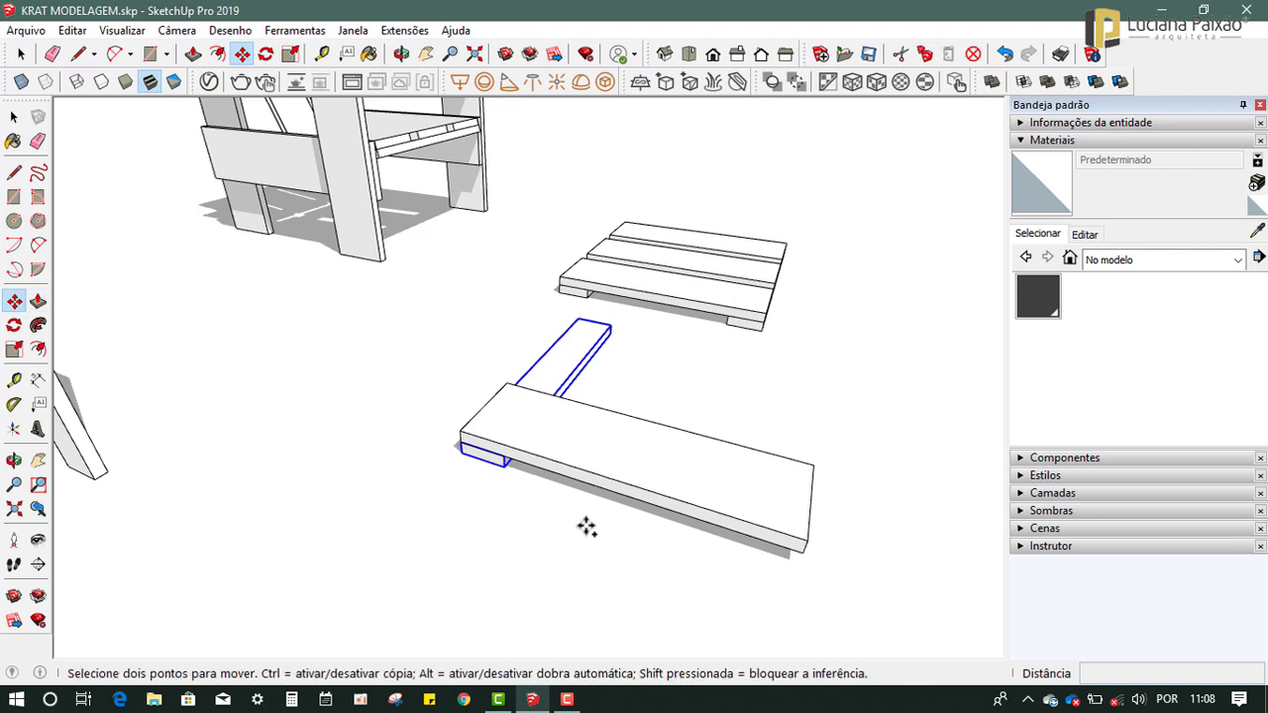
{"action": "middle_click_drag", "start_coordinate": [585, 526], "coordinate": [523, 438]}
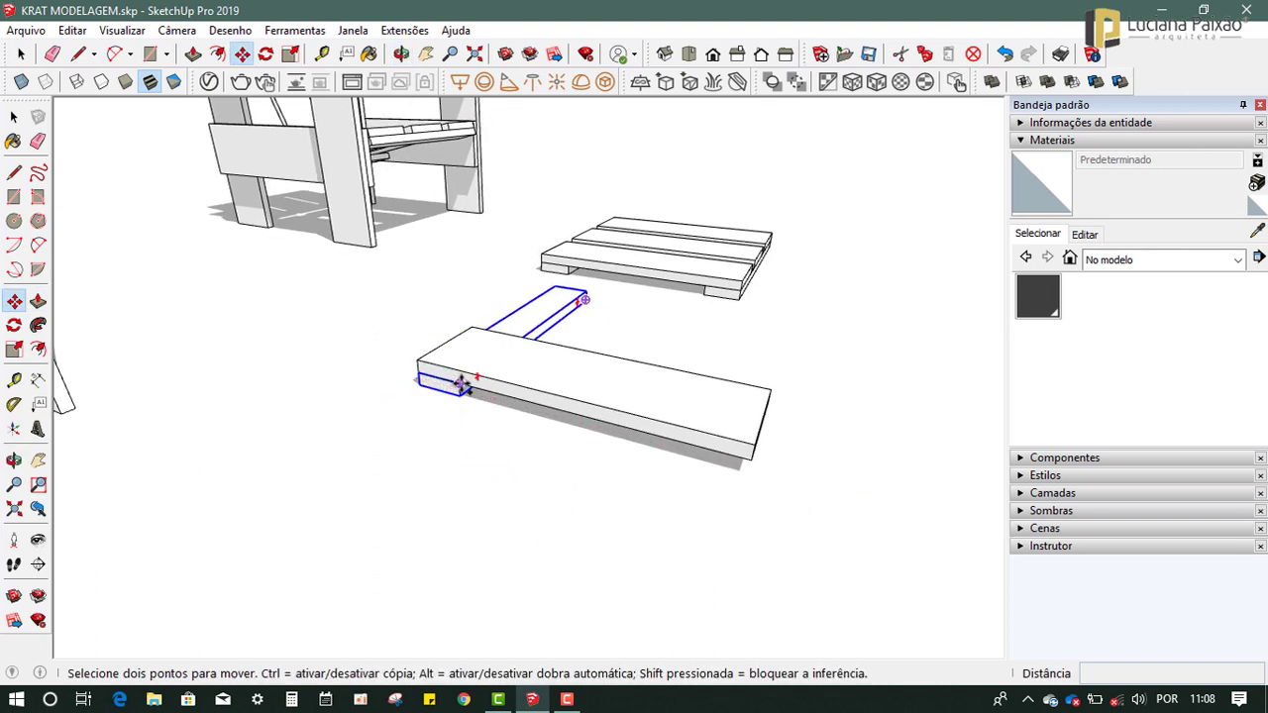
{"action": "left_click", "coordinate": [459, 383], "text": "ctrl"}
{"action": "left_click", "coordinate": [756, 462]}
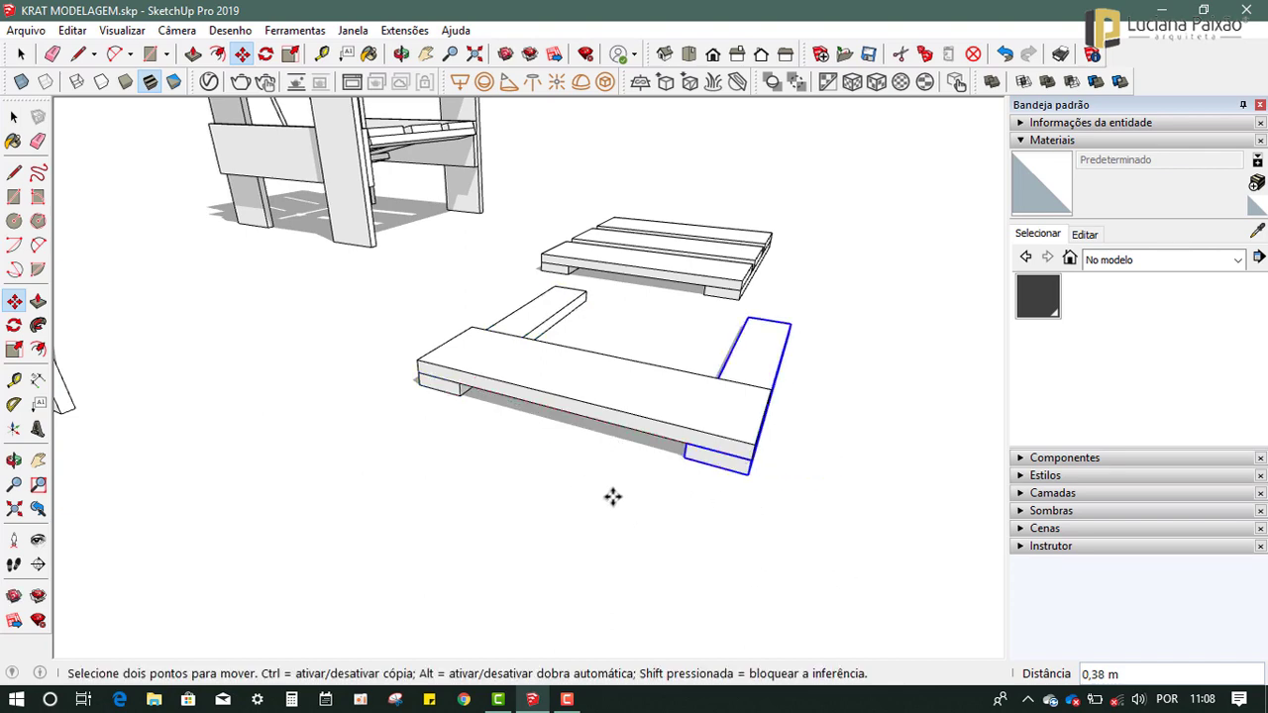
{"action": "middle_click_drag", "start_coordinate": [715, 536], "coordinate": [472, 524]}
{"action": "key", "text": "space"}
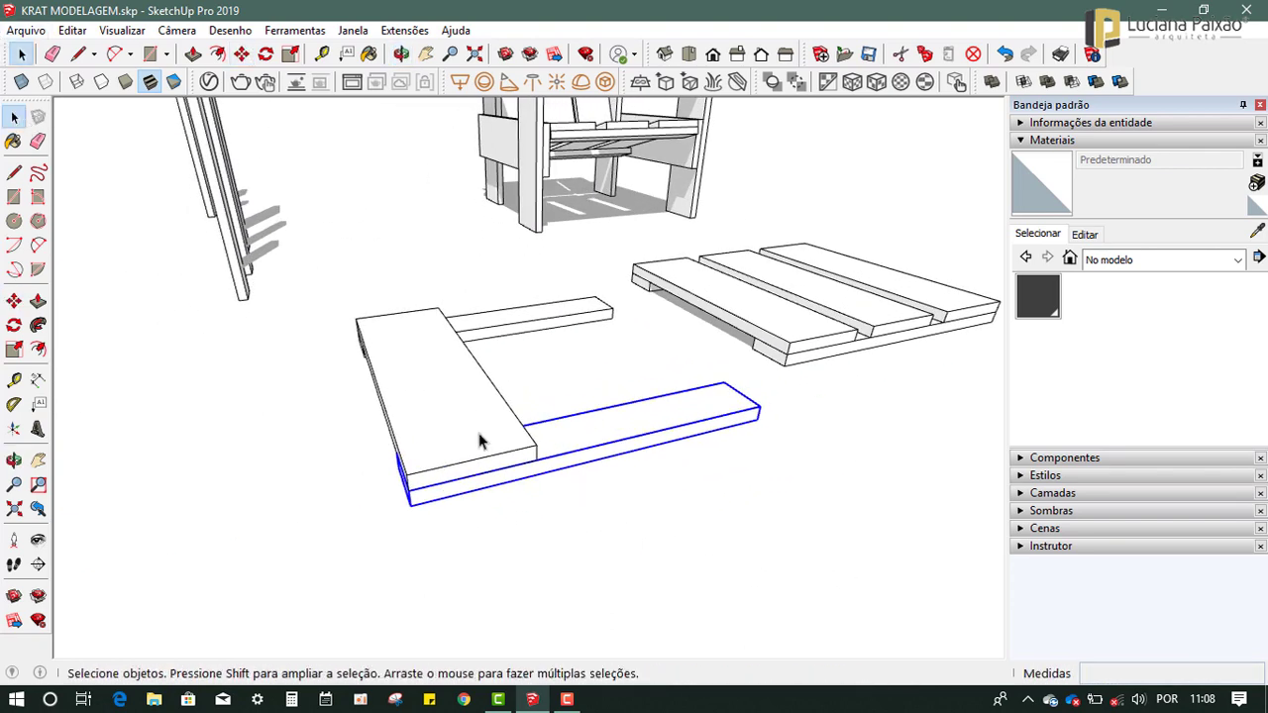
Copy the upper seat board 0,31 m along the battens.
{"action": "left_click", "coordinate": [478, 440]}
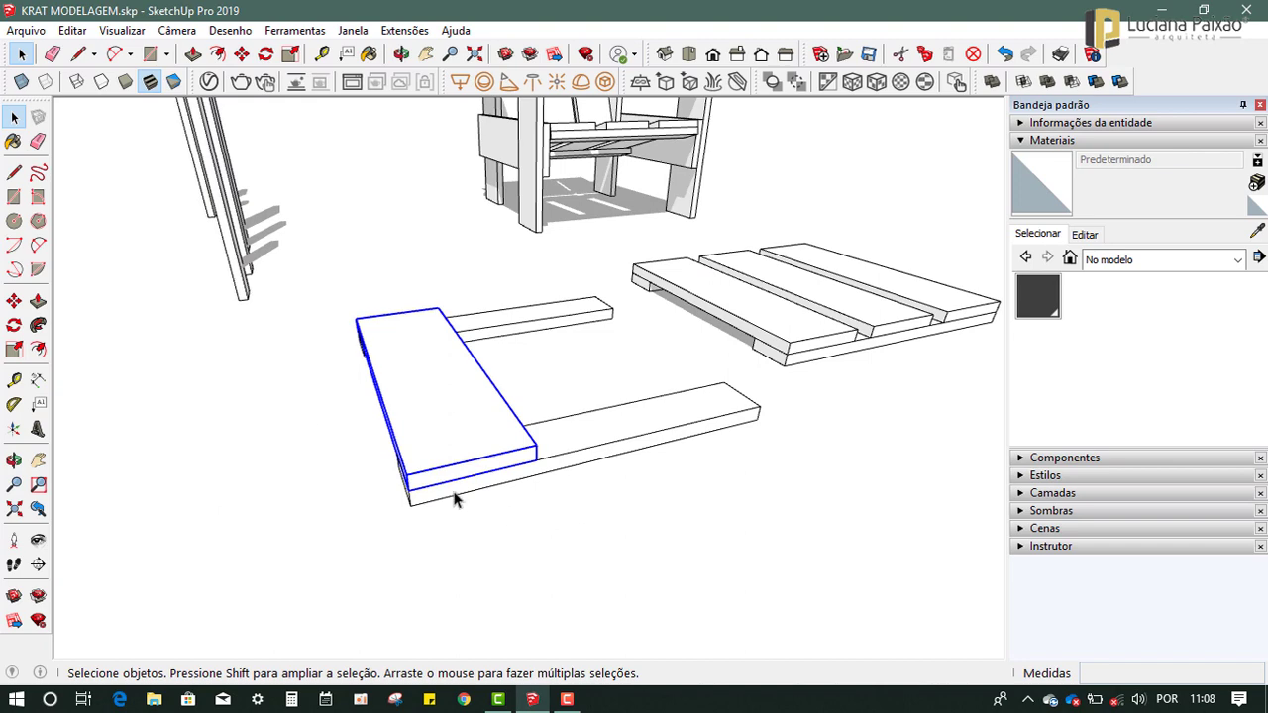
{"action": "left_click", "coordinate": [14, 302]}
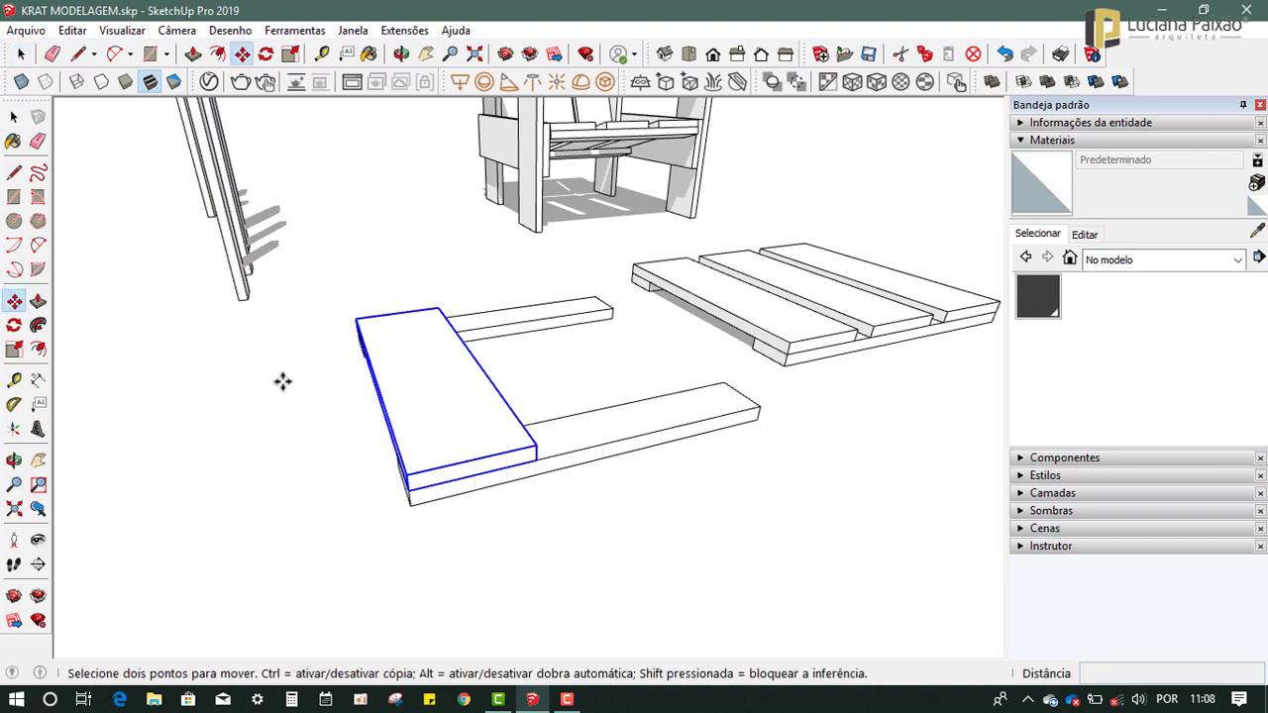
{"action": "mouse_move", "coordinate": [383, 459]}
{"action": "middle_mouse_down"}
{"action": "mouse_move", "coordinate": [509, 551]}
{"action": "mouse_move", "coordinate": [449, 506]}
{"action": "middle_mouse_up"}
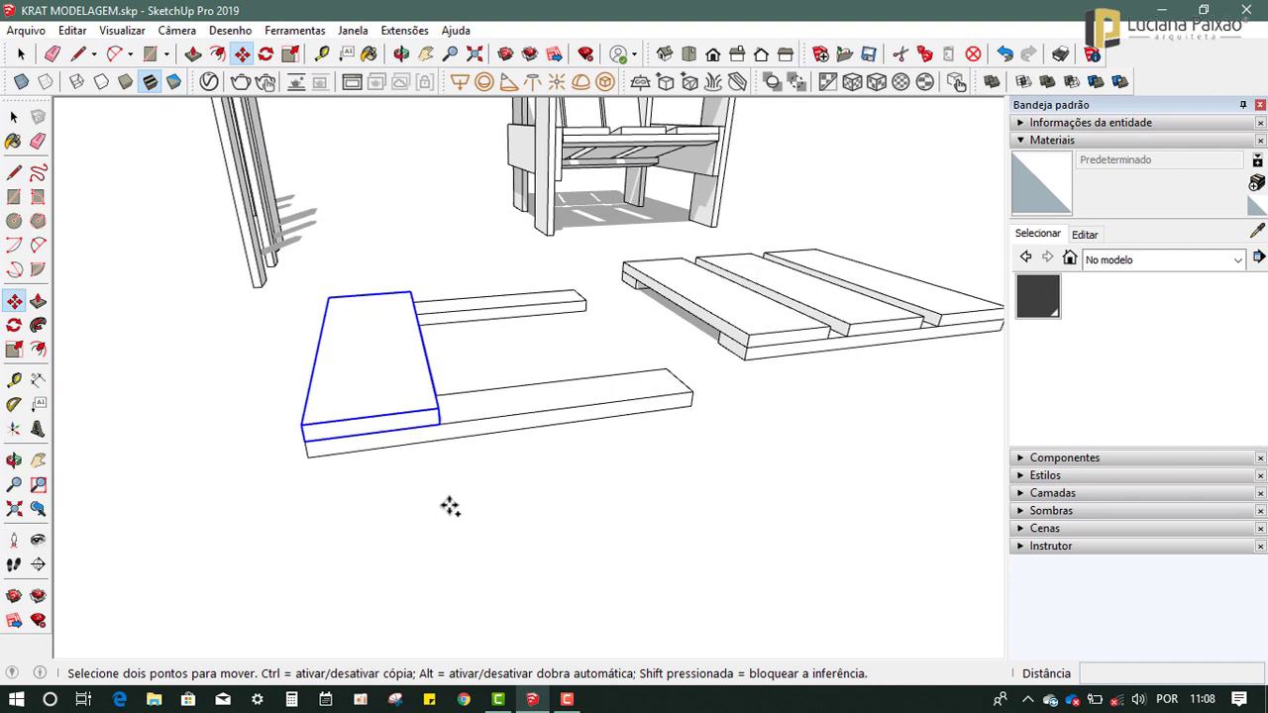
{"action": "key", "text": "ctrl"}
{"action": "left_click", "coordinate": [438, 423]}
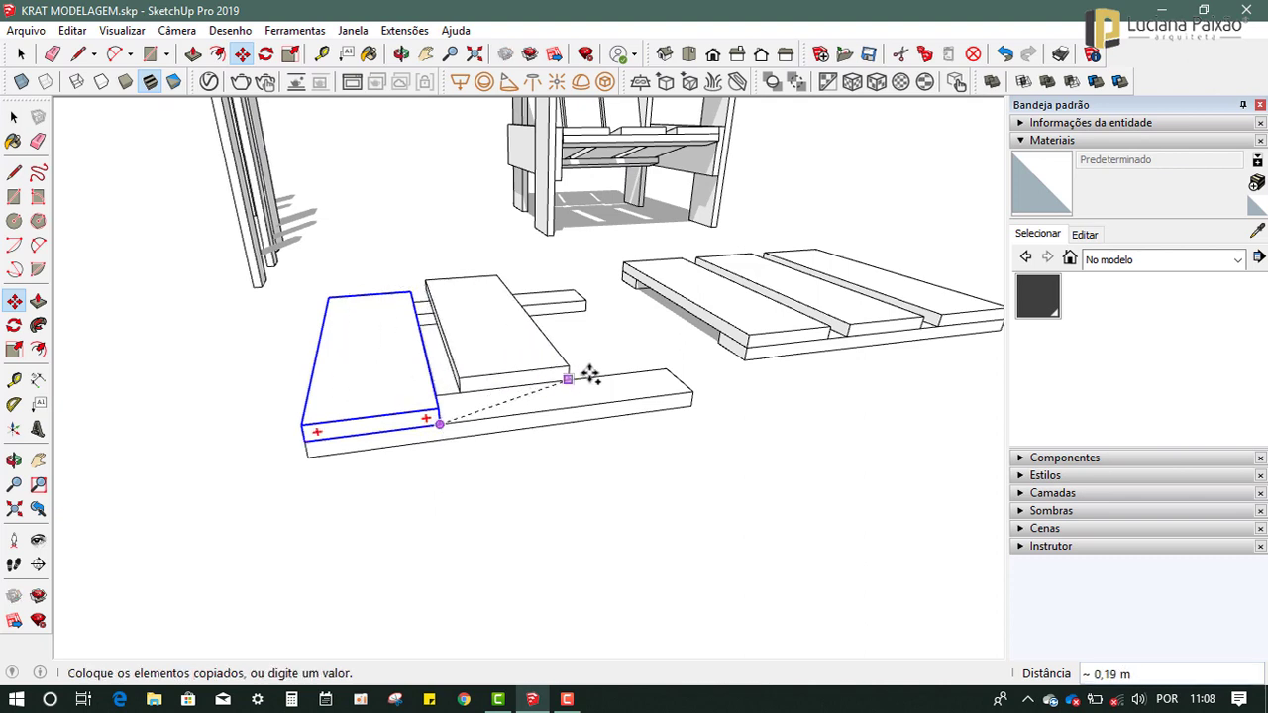
{"action": "left_click", "coordinate": [690, 401]}
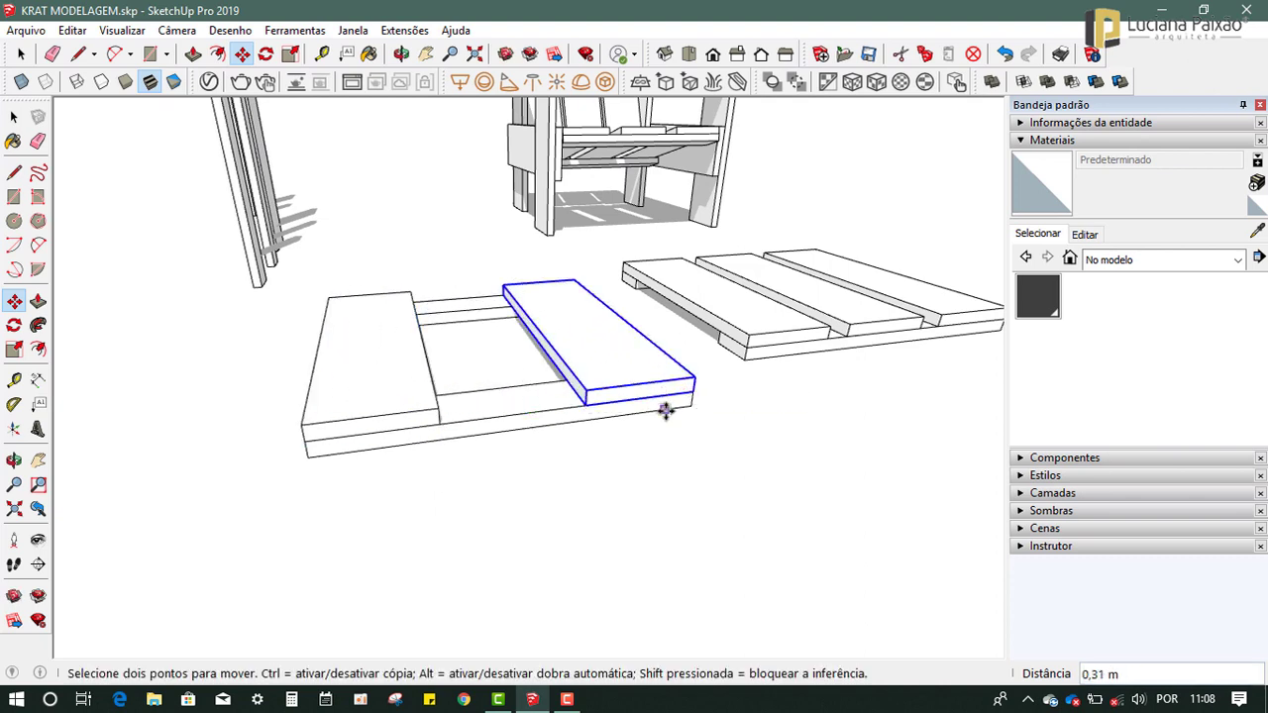
Copy the new board into the middle gap by midpoint snap, then select the left pallet.
{"action": "left_click", "coordinate": [14, 301]}
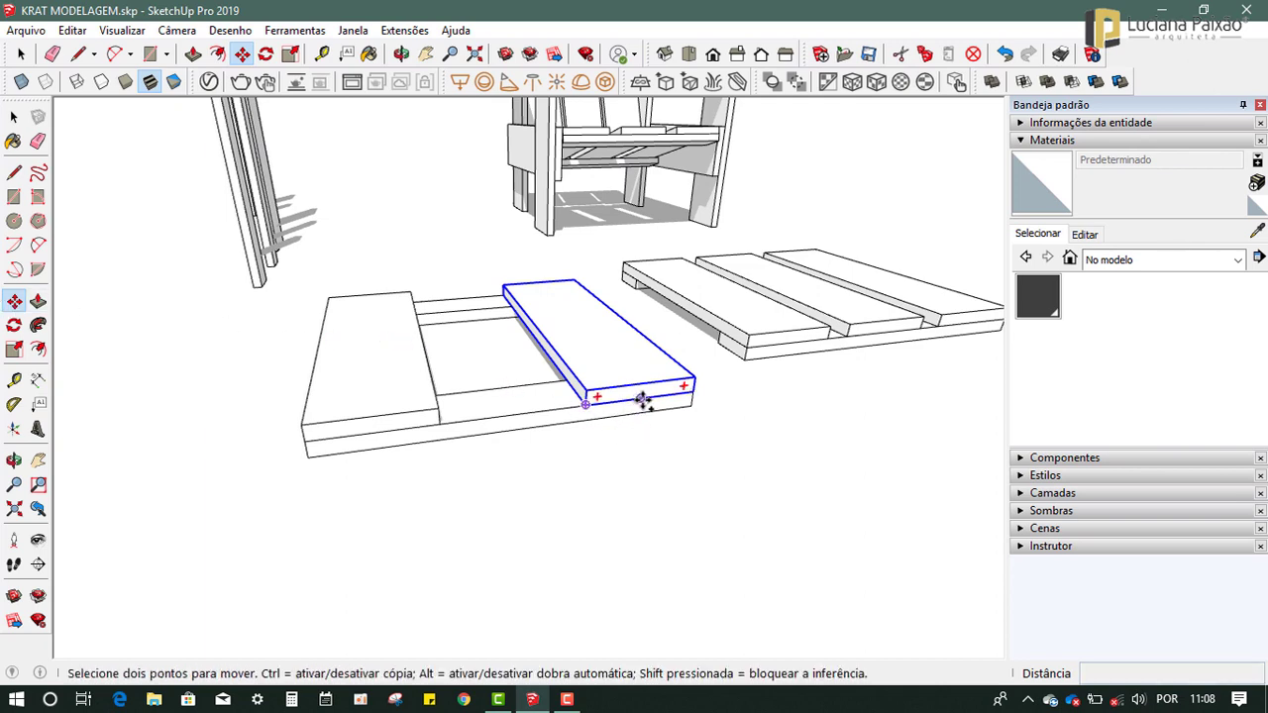
{"action": "left_click", "coordinate": [642, 399], "text": "ctrl"}
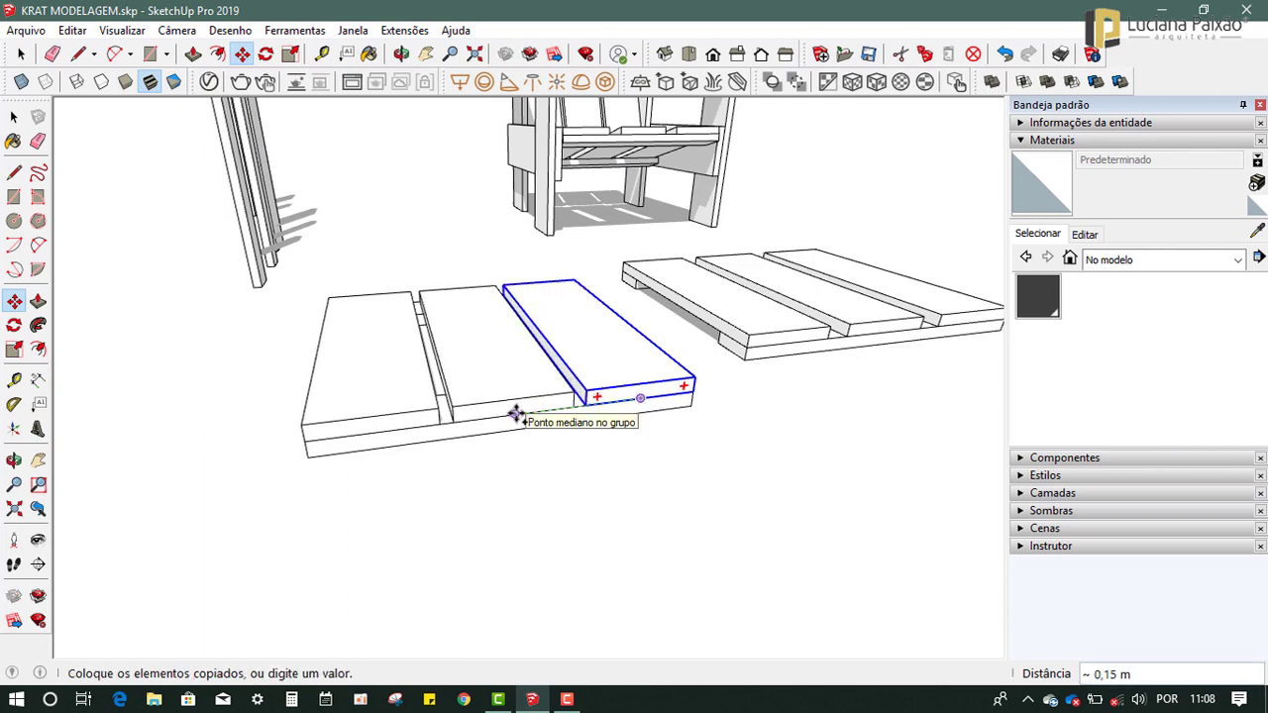
{"action": "left_click", "coordinate": [515, 414]}
{"action": "middle_click_drag", "start_coordinate": [435, 462], "coordinate": [509, 461]}
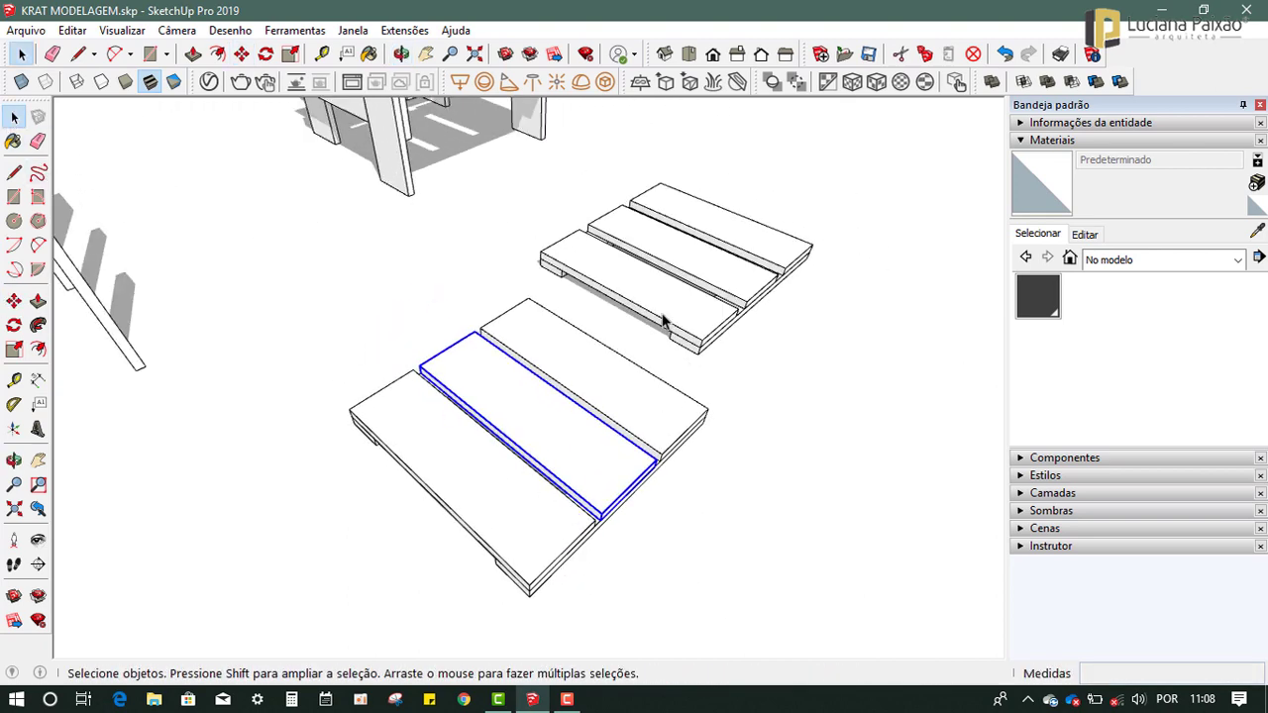
{"action": "left_click", "coordinate": [666, 319]}
{"action": "left_click", "coordinate": [751, 379]}
{"action": "middle_click_drag", "start_coordinate": [866, 545], "coordinate": [632, 538]}
{"action": "key", "text": "space"}
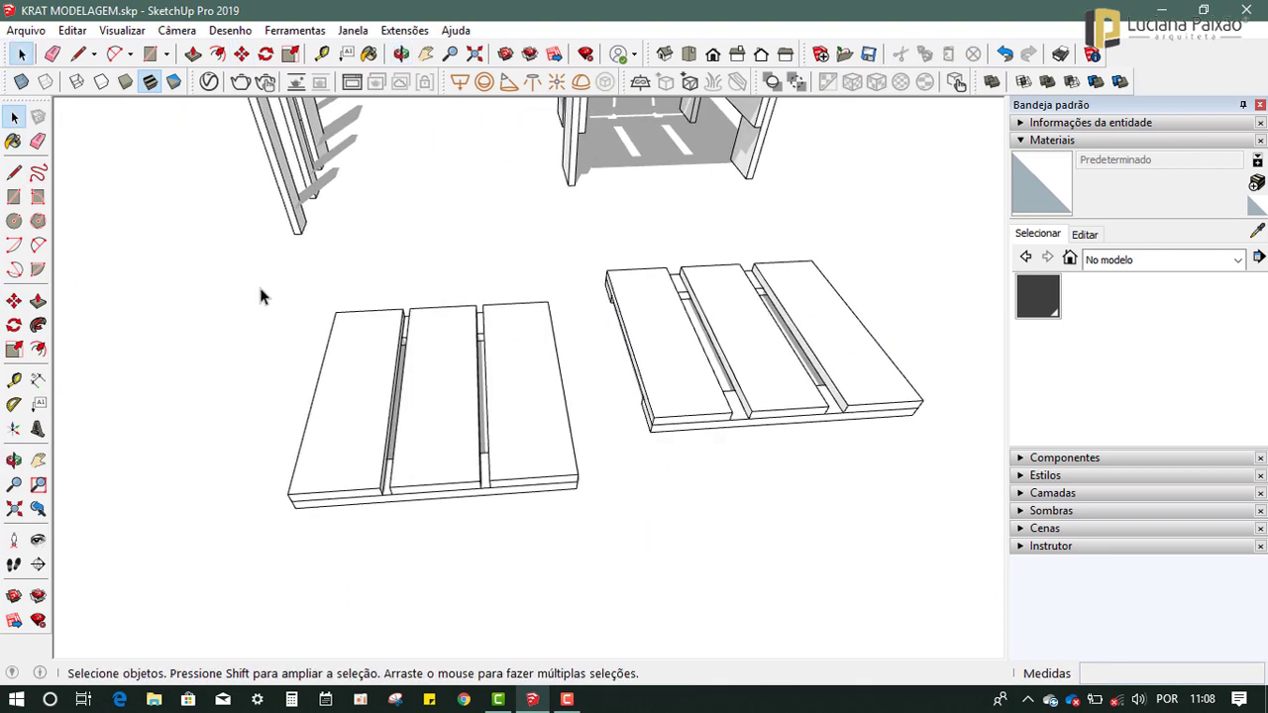
{"action": "left_click_drag", "start_coordinate": [260, 284], "coordinate": [600, 613]}
Group the left pallet and the right pallet each with Criar grupo.
{"action": "right_click", "coordinate": [460, 402]}
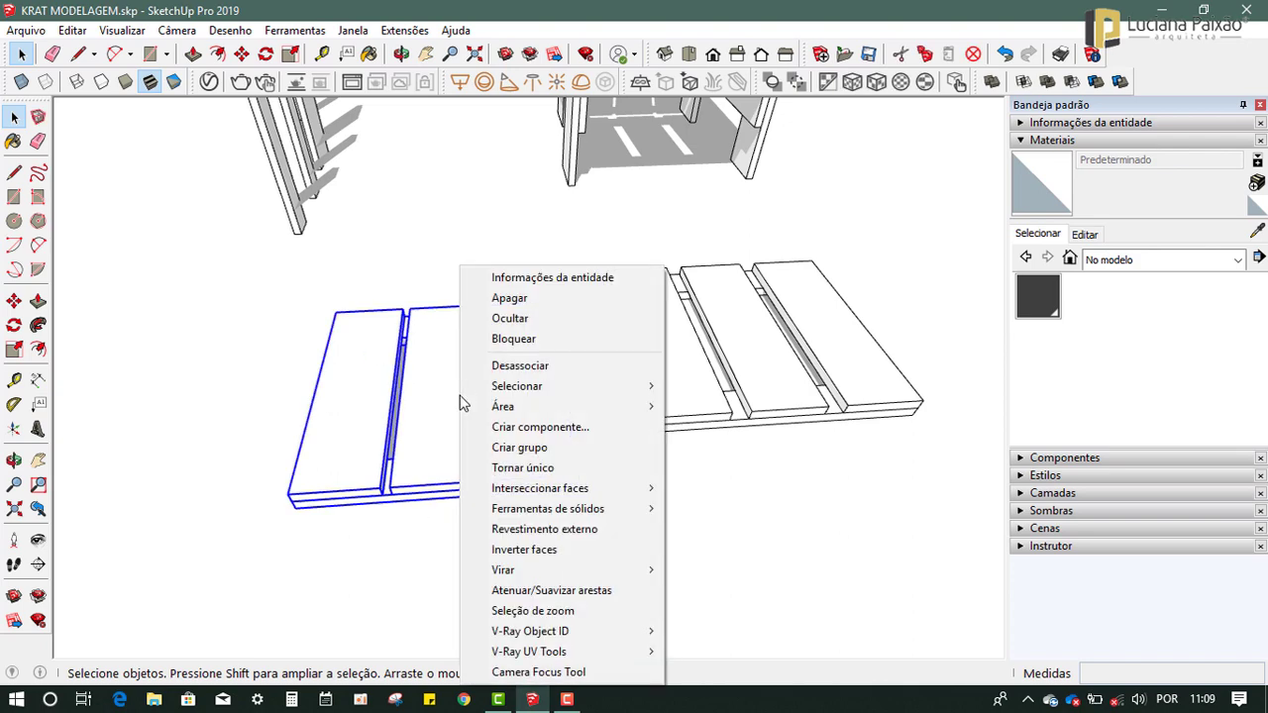
{"action": "left_click", "coordinate": [540, 449]}
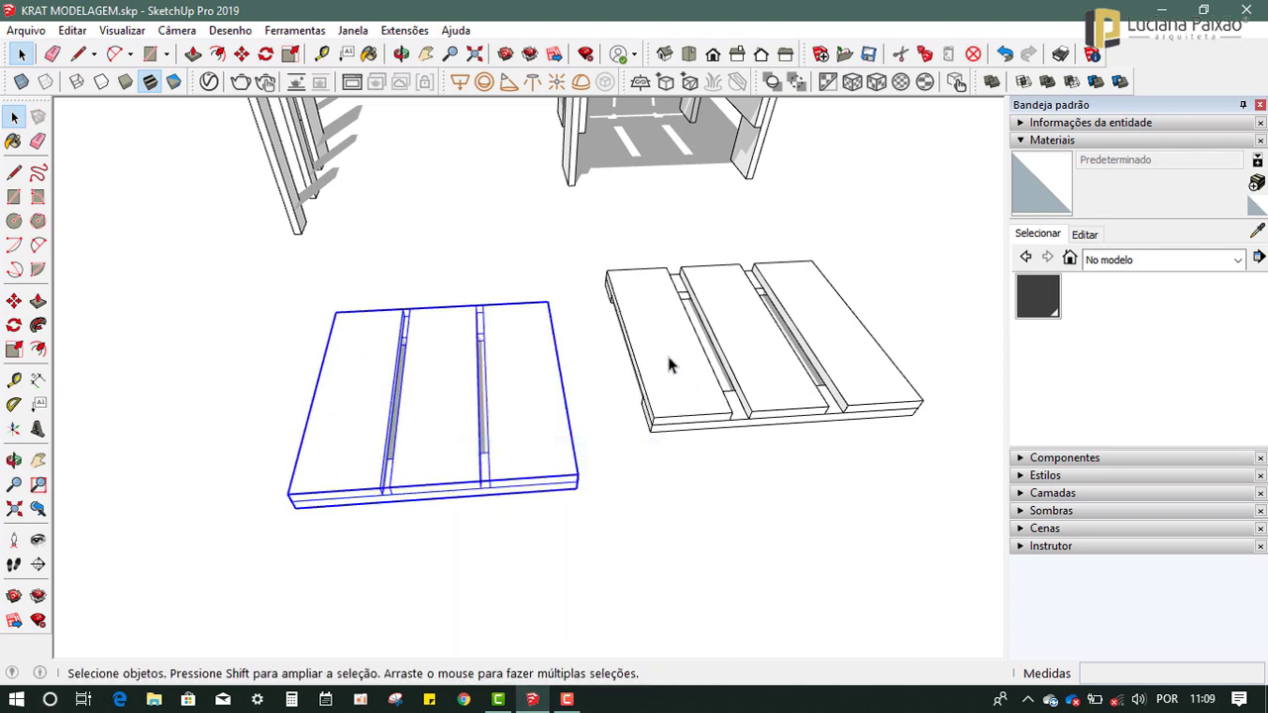
{"action": "left_click_drag", "start_coordinate": [547, 220], "coordinate": [948, 521]}
{"action": "right_click", "coordinate": [744, 347]}
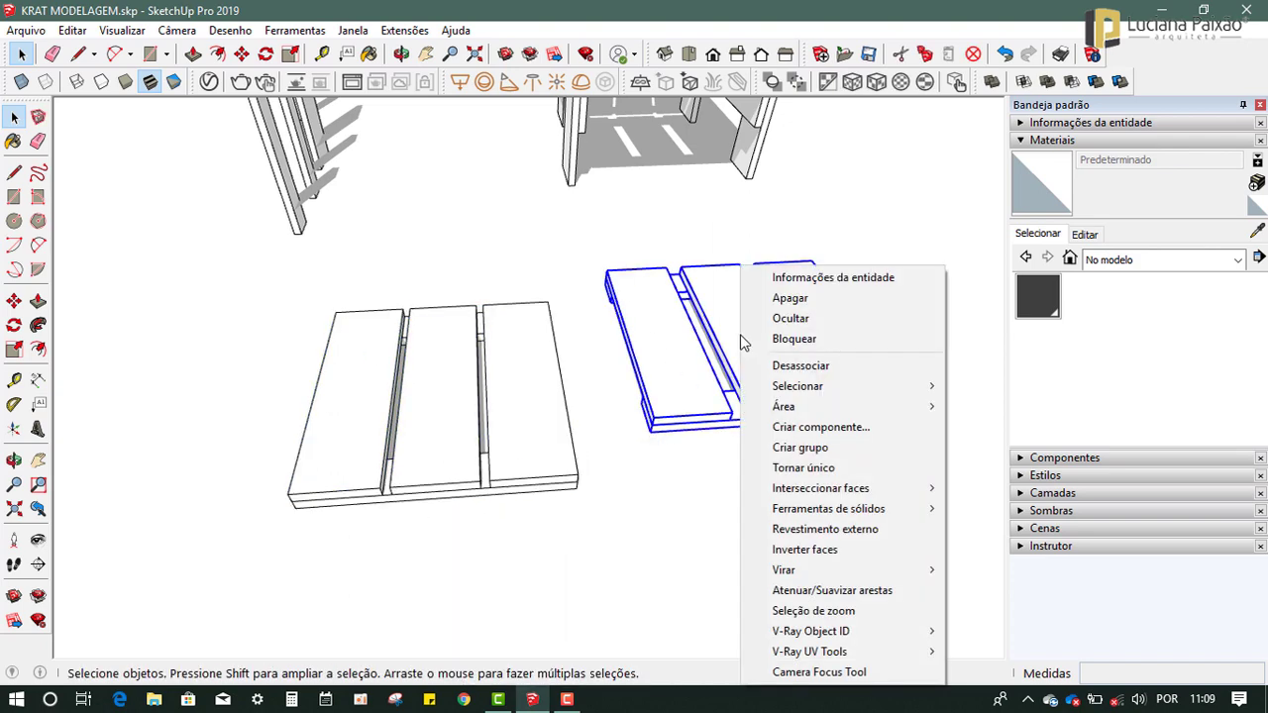
{"action": "left_click", "coordinate": [803, 447]}
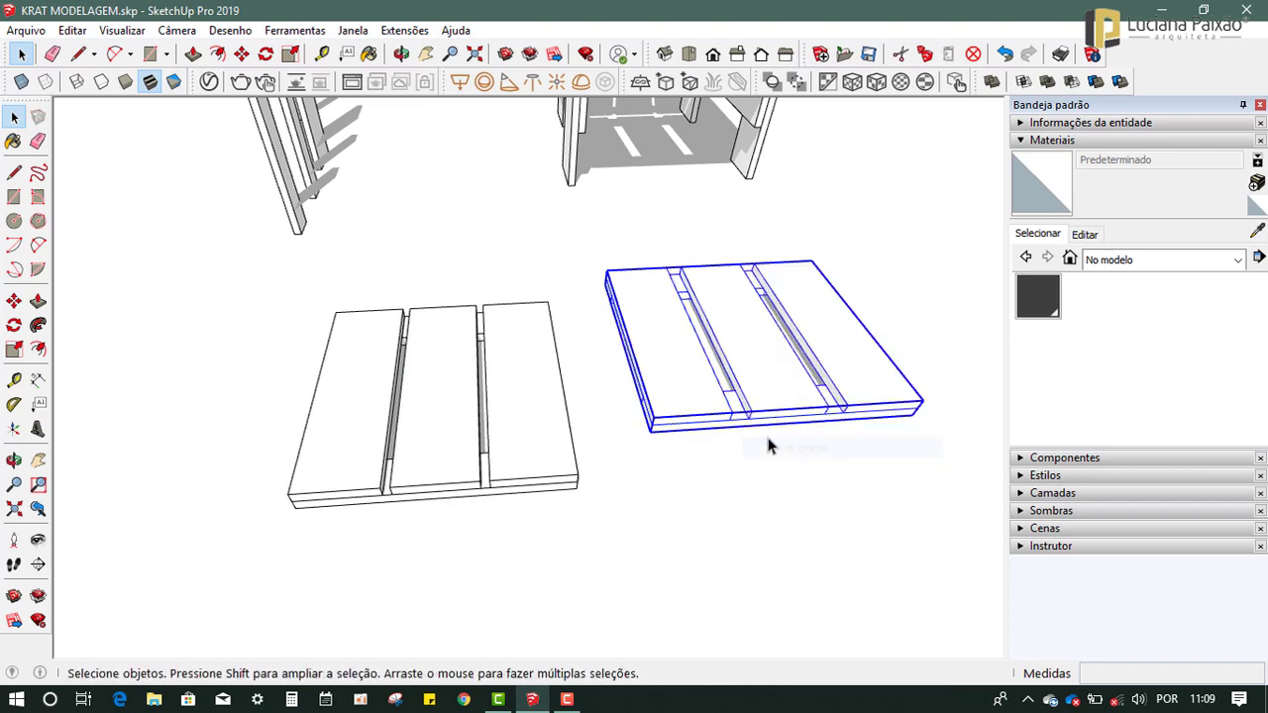
Select the chair's front leg and measure its length with the Tape Measure tool.
{"action": "left_click", "coordinate": [849, 539]}
{"action": "scroll", "coordinate": [848, 540], "scroll_direction": "down", "scroll_amount": 2}
{"action": "scroll", "coordinate": [781, 545], "scroll_direction": "down", "scroll_amount": 3}
{"action": "middle_click_drag", "start_coordinate": [744, 466], "coordinate": [818, 436]}
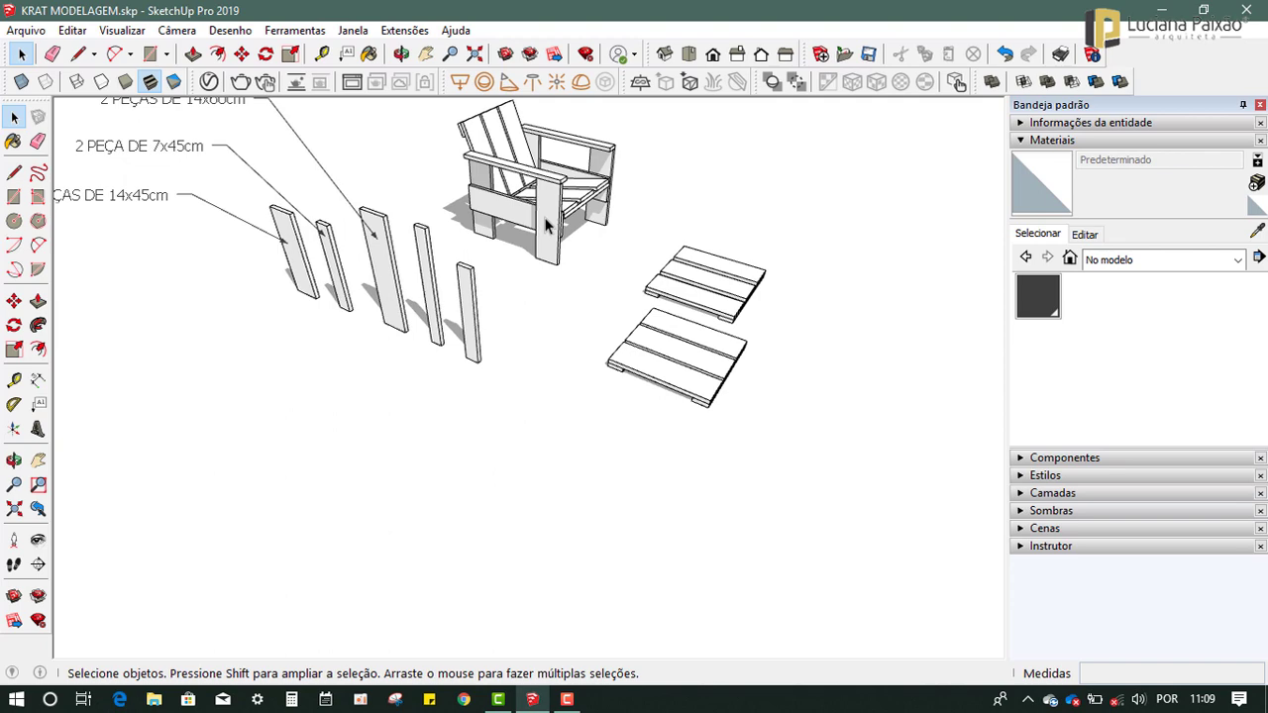
{"action": "scroll", "coordinate": [548, 226], "scroll_direction": "up", "scroll_amount": 2}
{"action": "scroll", "coordinate": [547, 204], "scroll_direction": "up", "scroll_amount": 1}
{"action": "left_click", "coordinate": [551, 201]}
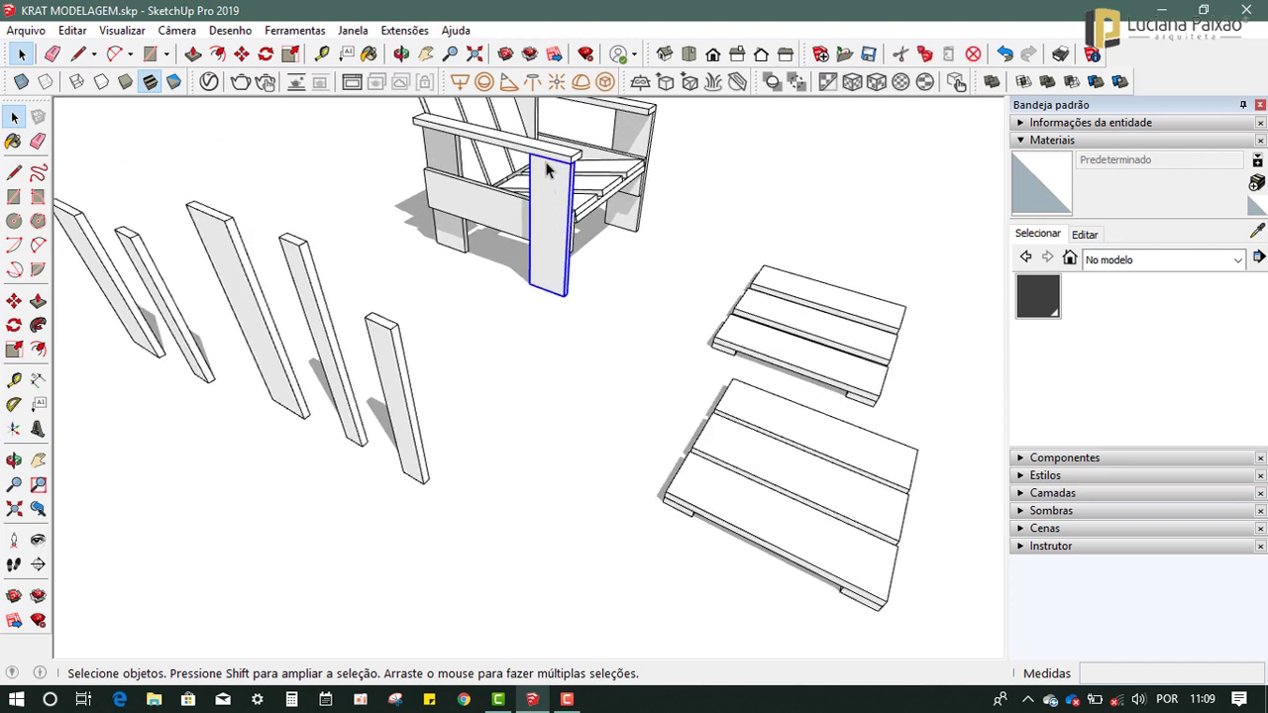
{"action": "key", "text": "t"}
{"action": "left_click", "coordinate": [547, 289]}
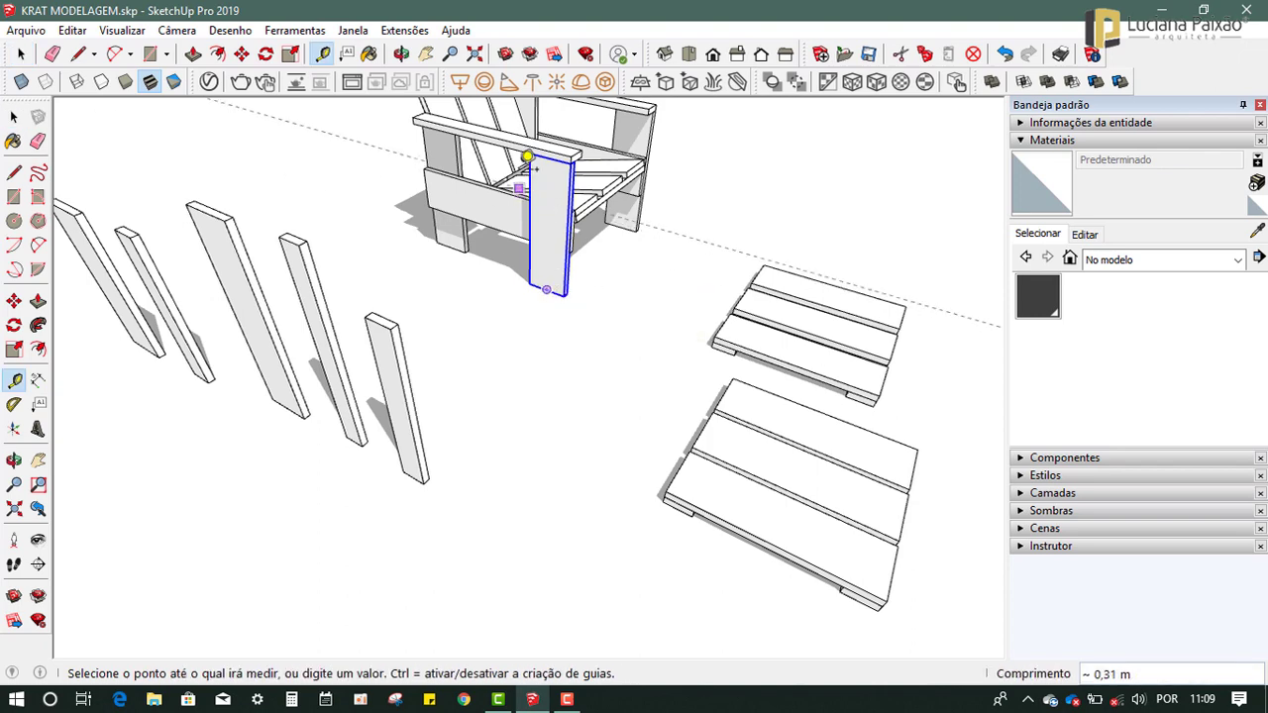
{"action": "key", "text": "space"}
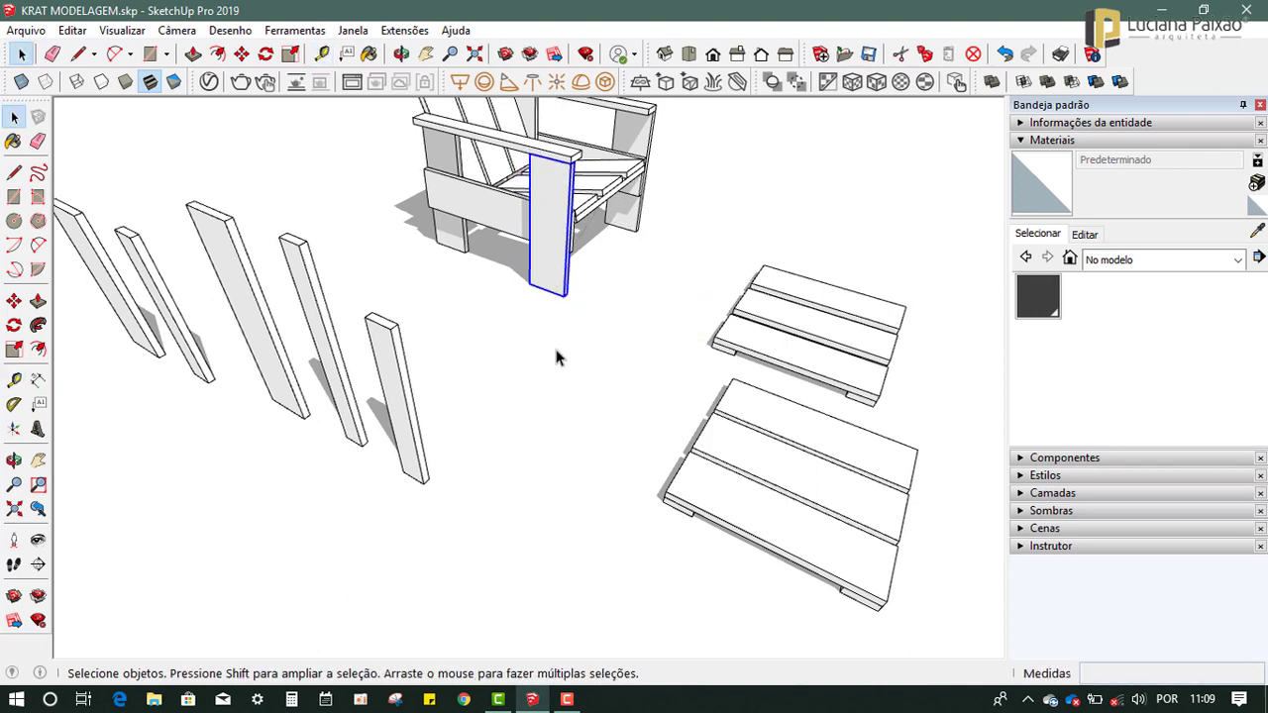
{"action": "left_click", "coordinate": [558, 356]}
{"action": "scroll", "coordinate": [404, 216], "scroll_direction": "down", "scroll_amount": 3}
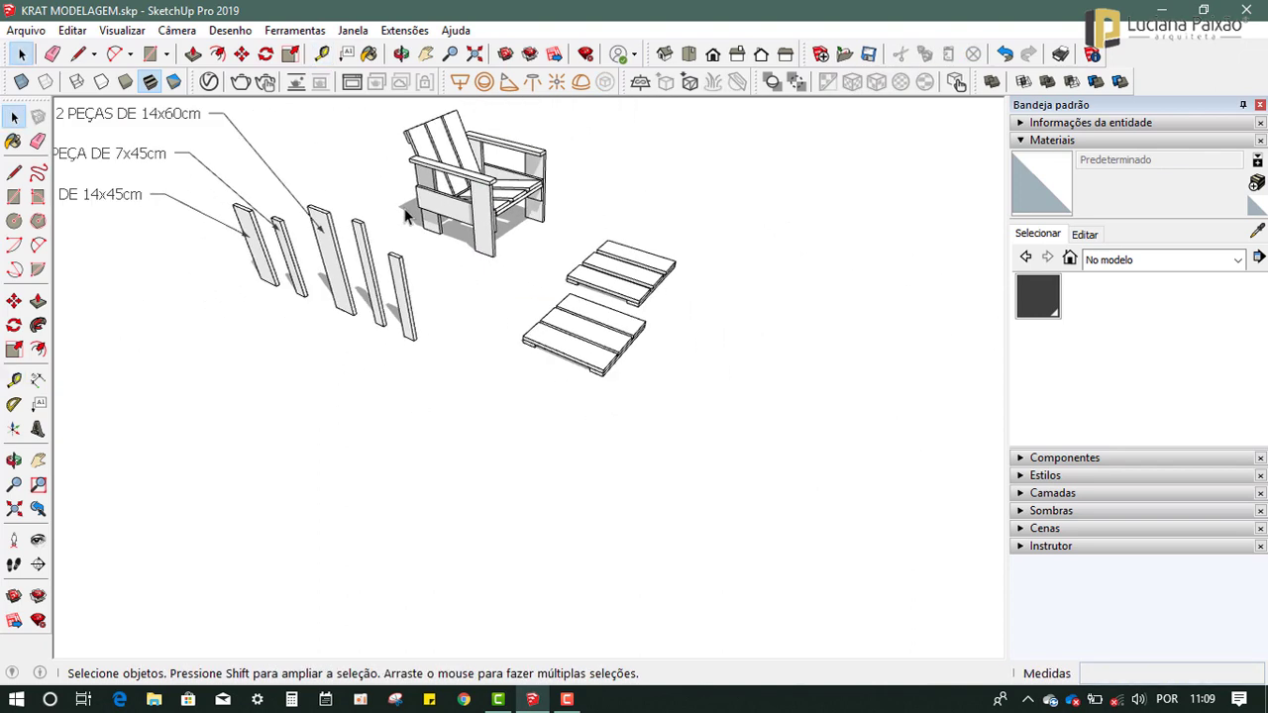
Draw a small rectangle and push/pull it into a 0,45 m upright board.
{"action": "left_click", "coordinate": [15, 198]}
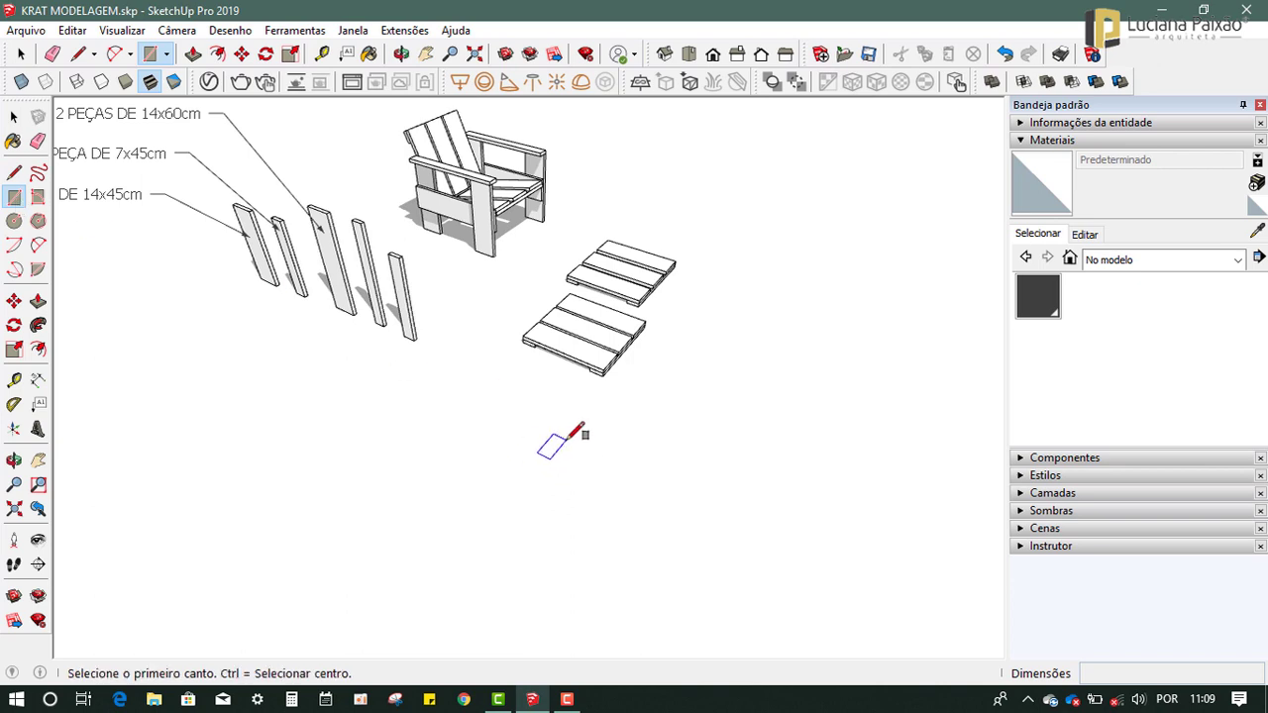
{"action": "left_click", "coordinate": [567, 437]}
{"action": "type", "text": "0,14;,02"}
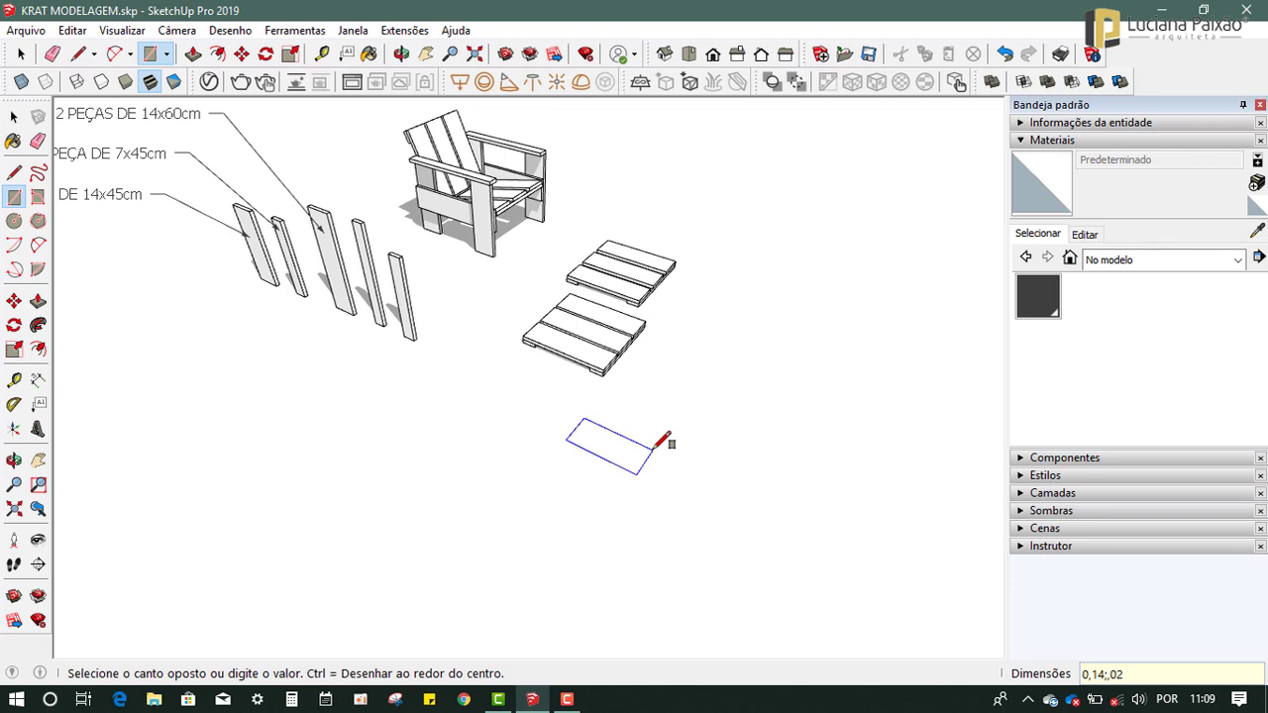
{"action": "key", "text": "Return"}
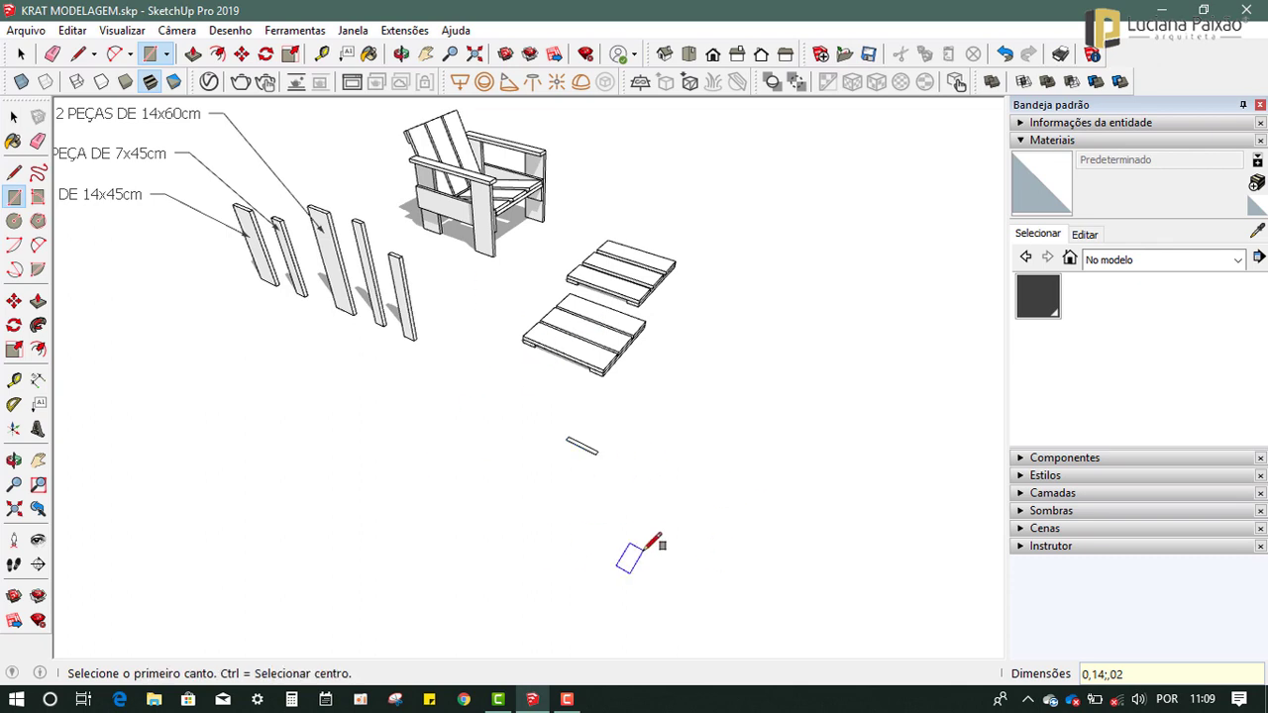
{"action": "scroll", "coordinate": [611, 457], "scroll_direction": "up", "scroll_amount": 1}
{"action": "scroll", "coordinate": [611, 457], "scroll_direction": "up", "scroll_amount": 1}
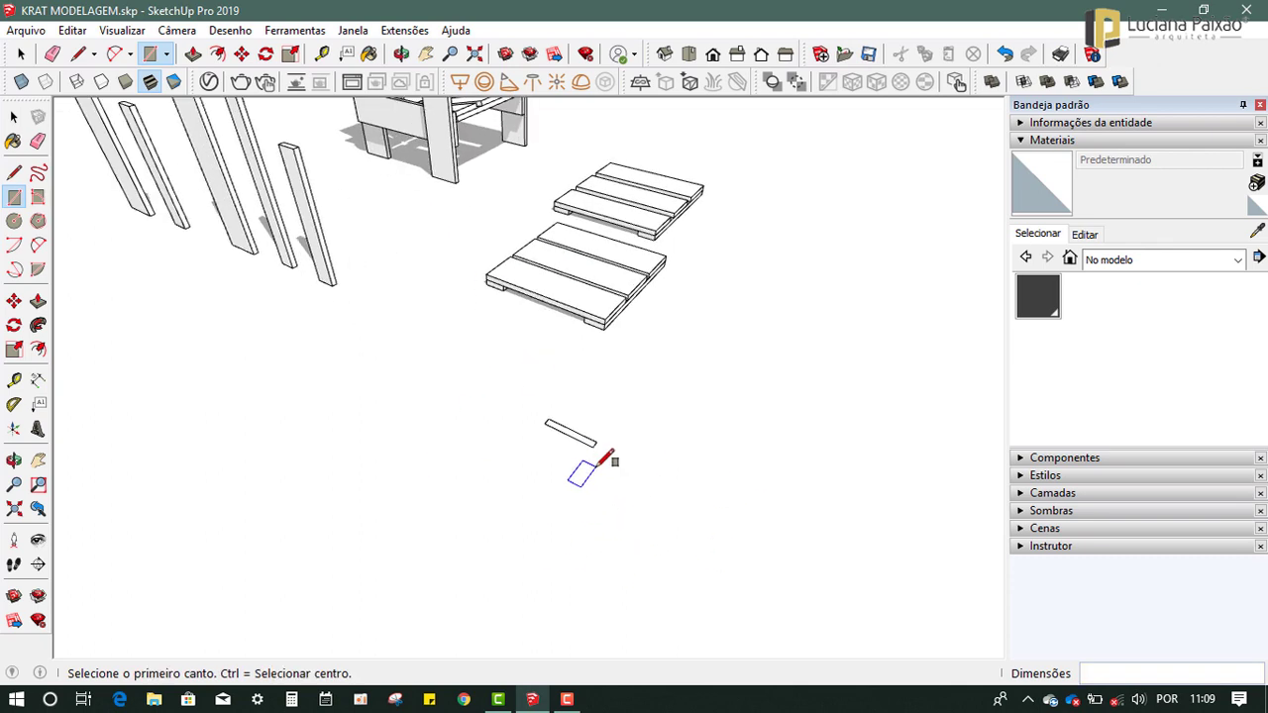
{"action": "left_click", "coordinate": [37, 302]}
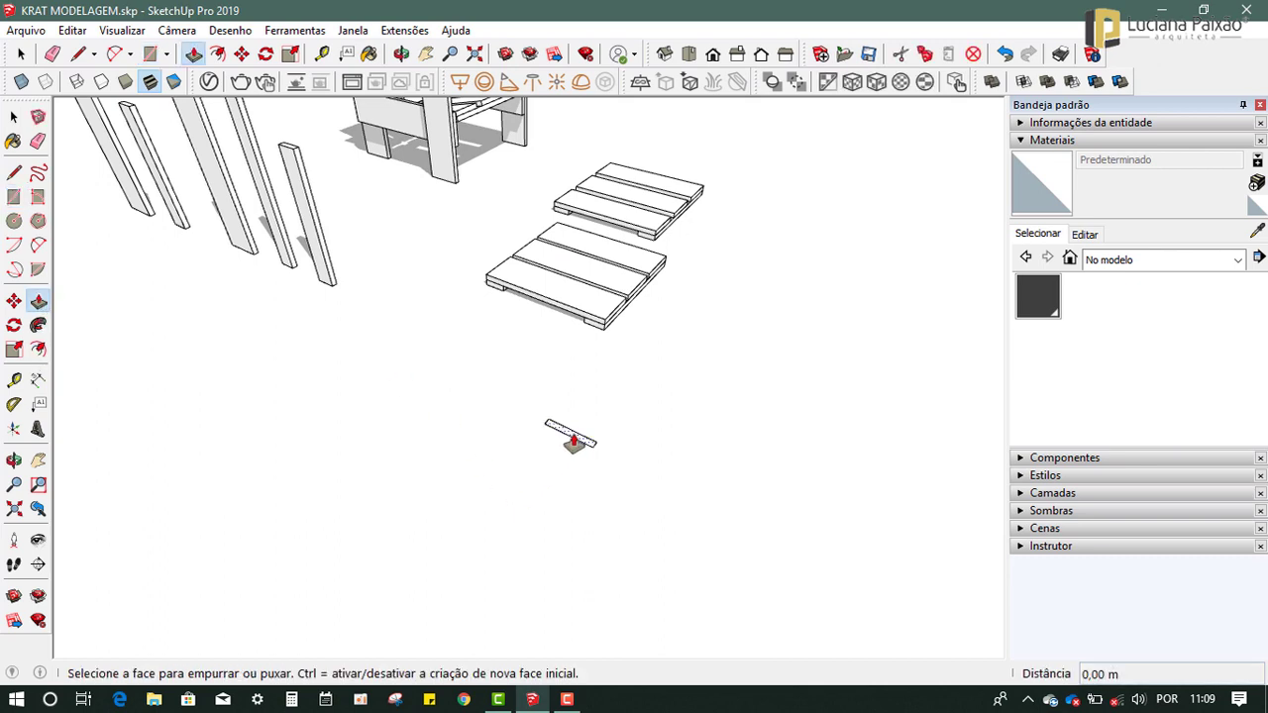
{"action": "left_click", "coordinate": [573, 435]}
{"action": "left_click", "coordinate": [535, 193]}
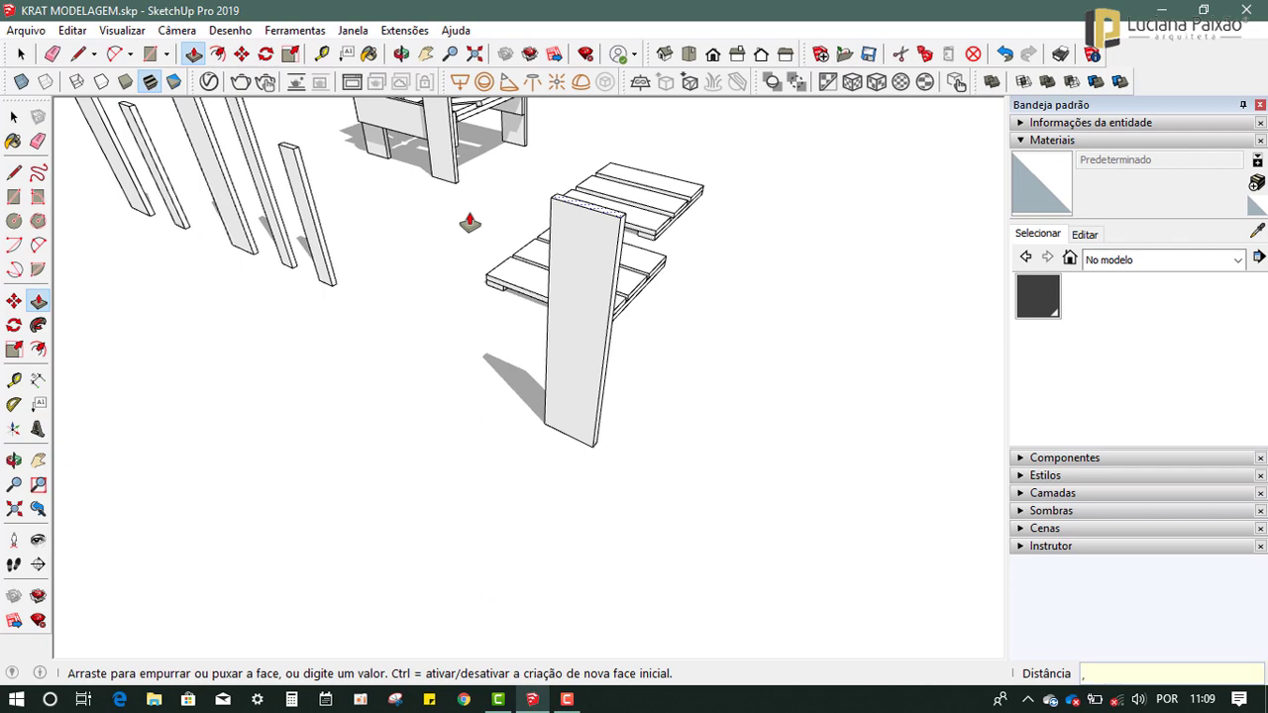
{"action": "type", "text": "45"}
{"action": "key", "text": "Return"}
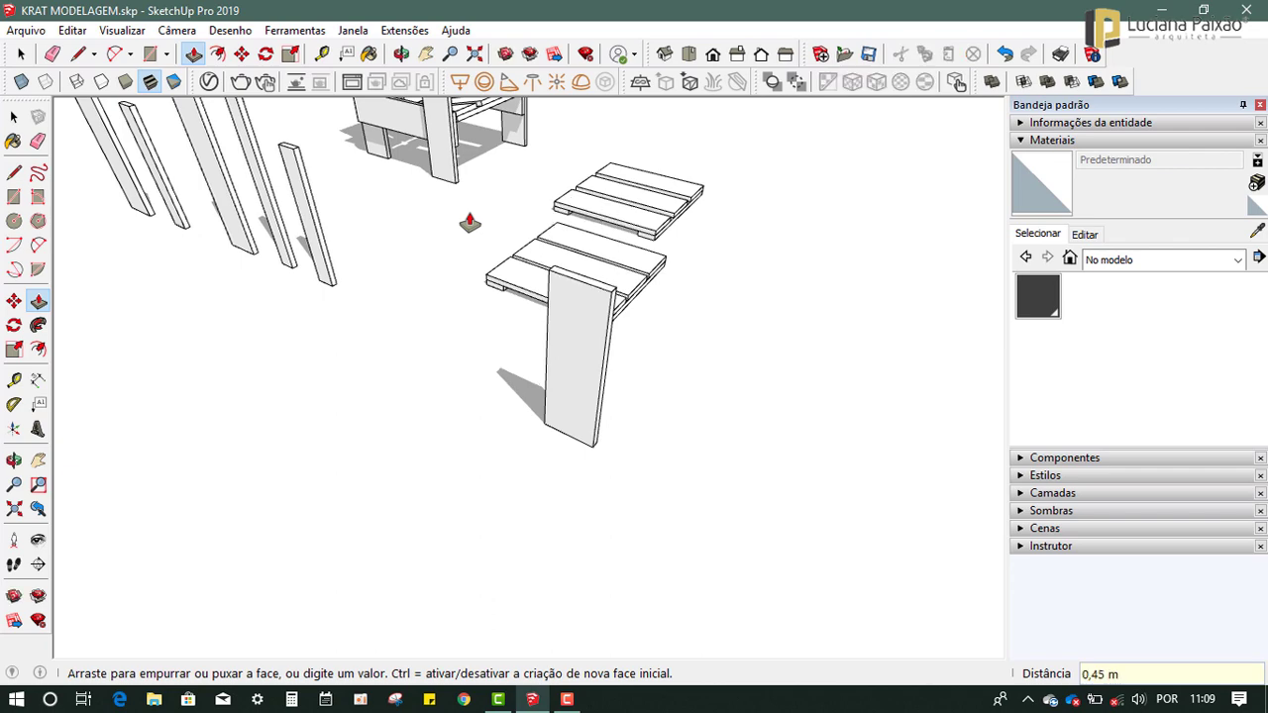
Turn the upright board into a group with Criar grupo.
{"action": "middle_click_drag", "start_coordinate": [484, 377], "coordinate": [679, 519]}
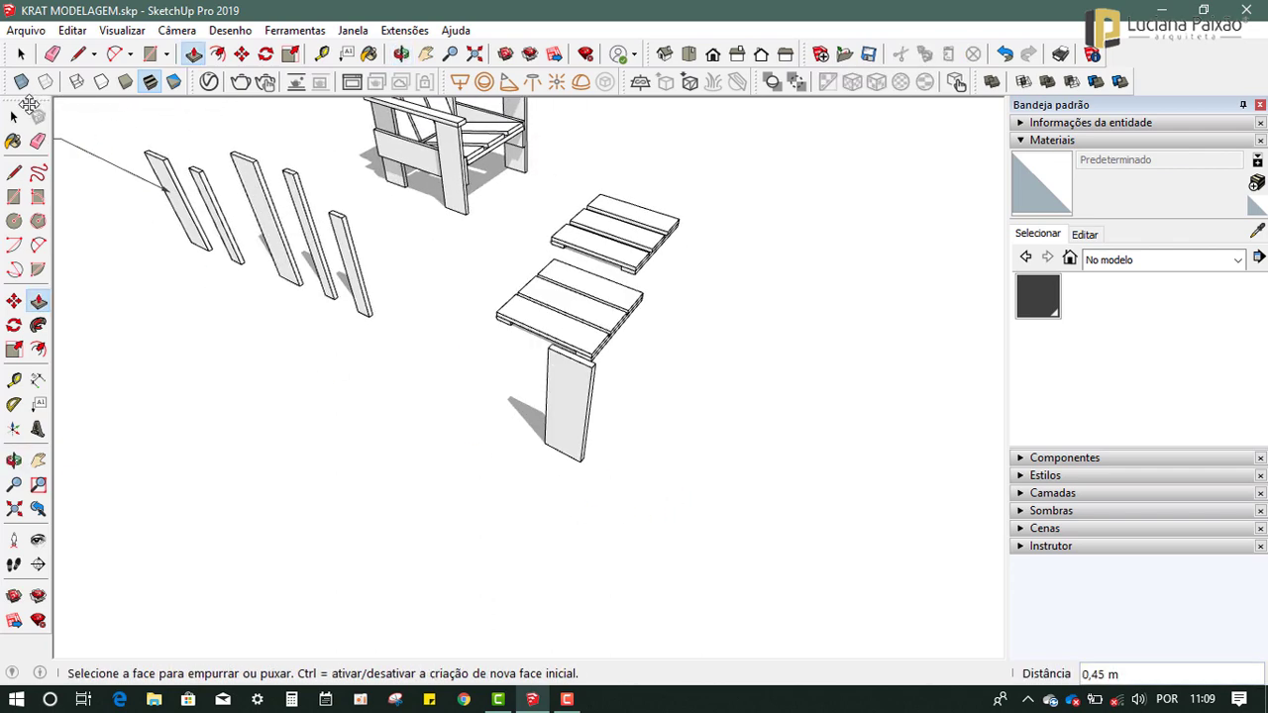
{"action": "key", "text": "space"}
{"action": "left_click", "coordinate": [569, 414]}
{"action": "right_click", "coordinate": [569, 414]}
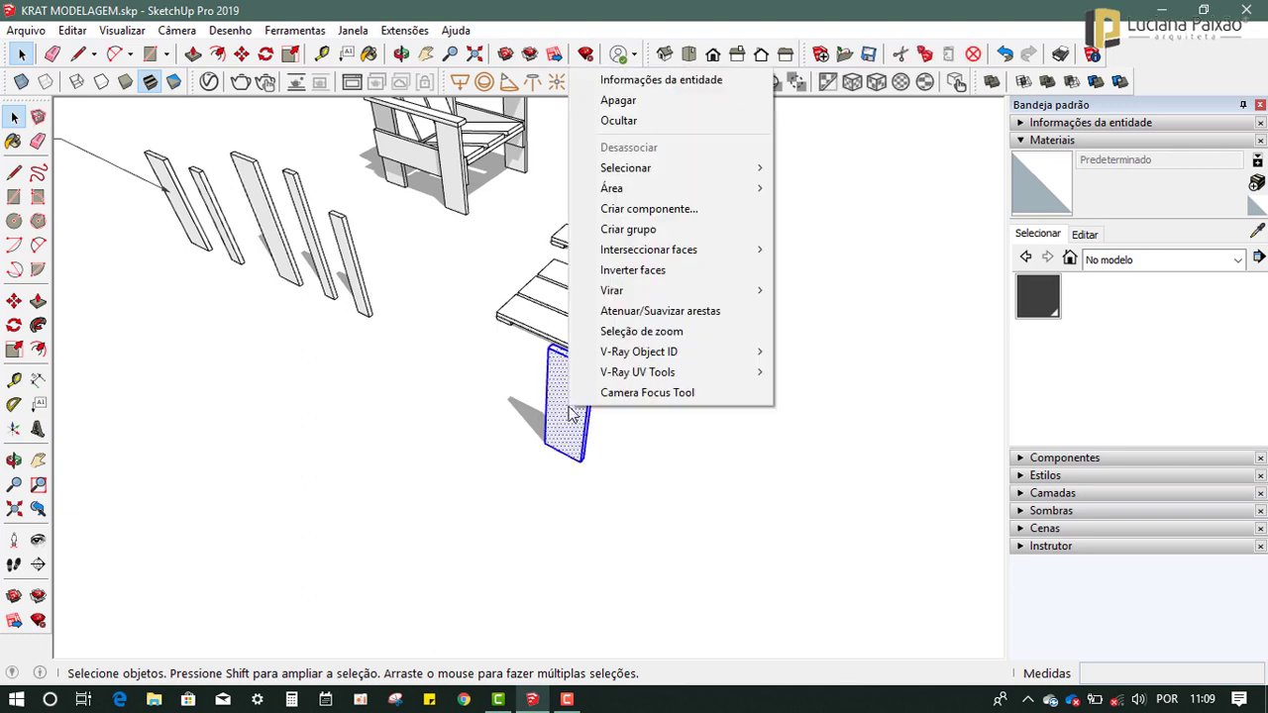
{"action": "left_click", "coordinate": [611, 235]}
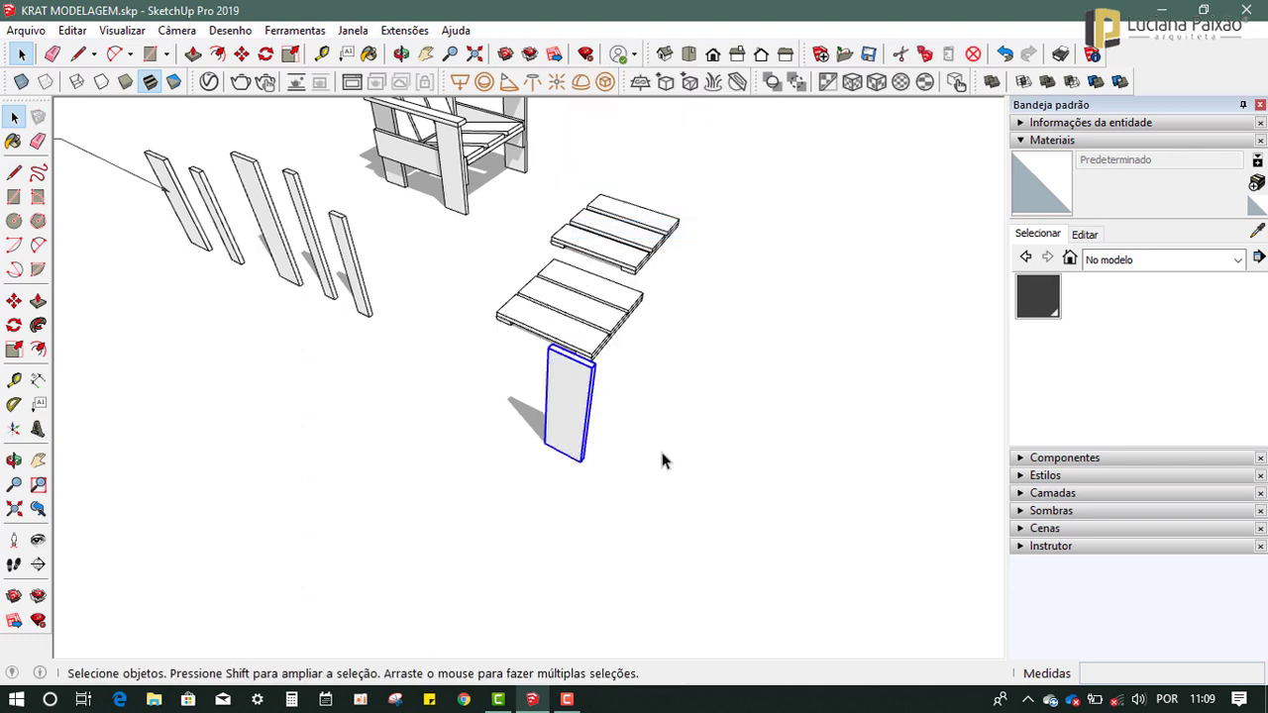
Move the 0,45 m board by its bottom corner to stand upright beside the chair's side.
{"action": "mouse_move", "coordinate": [663, 459]}
{"action": "middle_mouse_down"}
{"action": "mouse_move", "coordinate": [504, 433]}
{"action": "mouse_move", "coordinate": [577, 501]}
{"action": "mouse_move", "coordinate": [483, 447]}
{"action": "mouse_move", "coordinate": [399, 525]}
{"action": "middle_mouse_up"}
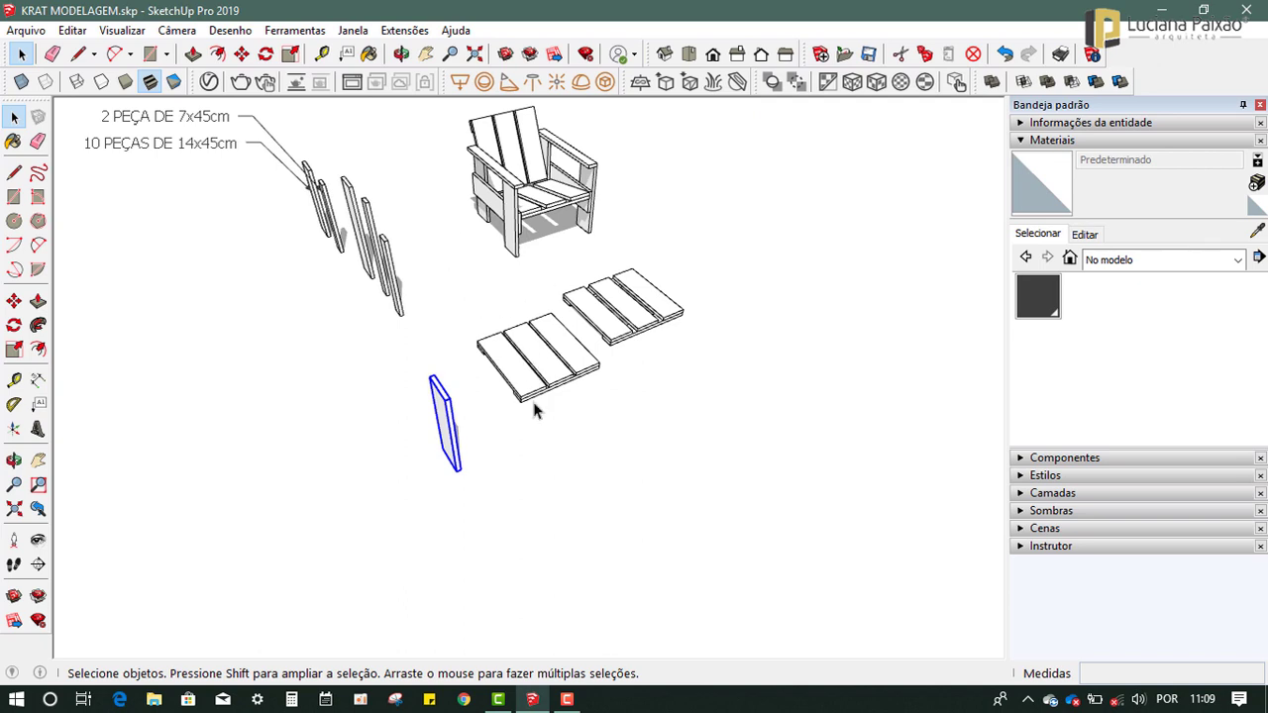
{"action": "middle_click_drag", "start_coordinate": [449, 484], "coordinate": [475, 416]}
{"action": "left_click", "coordinate": [15, 301]}
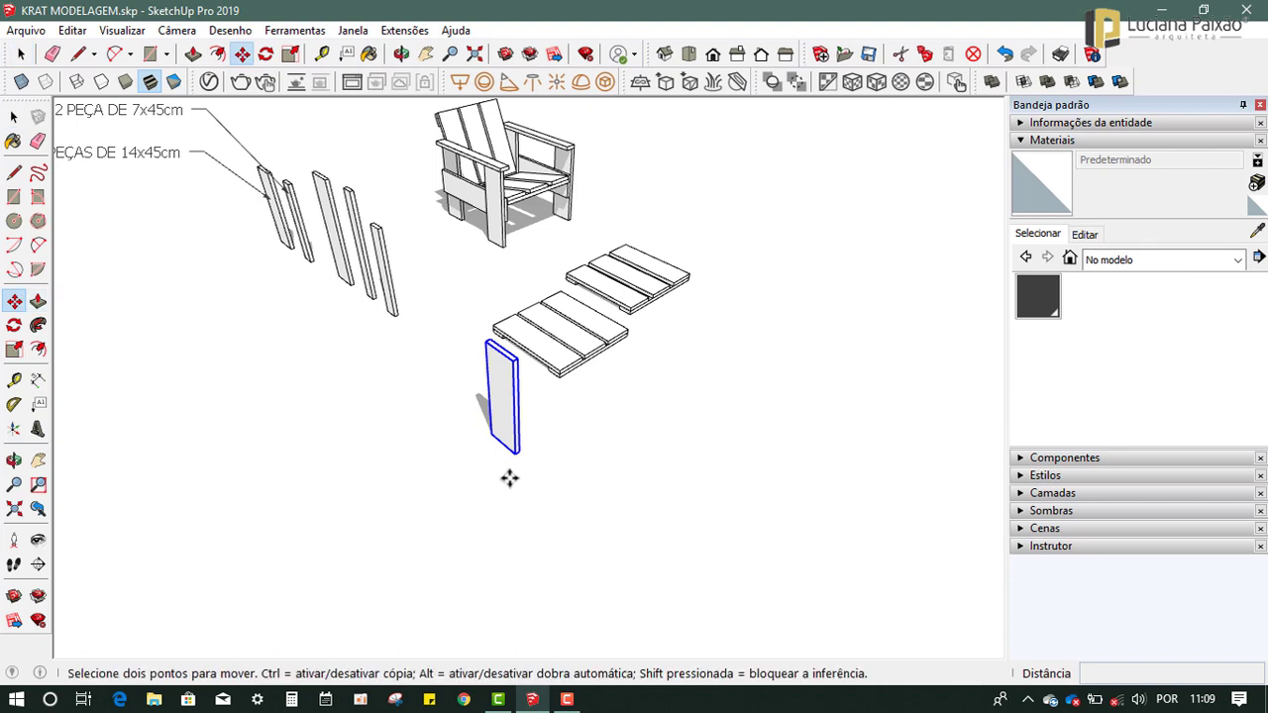
{"action": "left_click", "coordinate": [513, 462]}
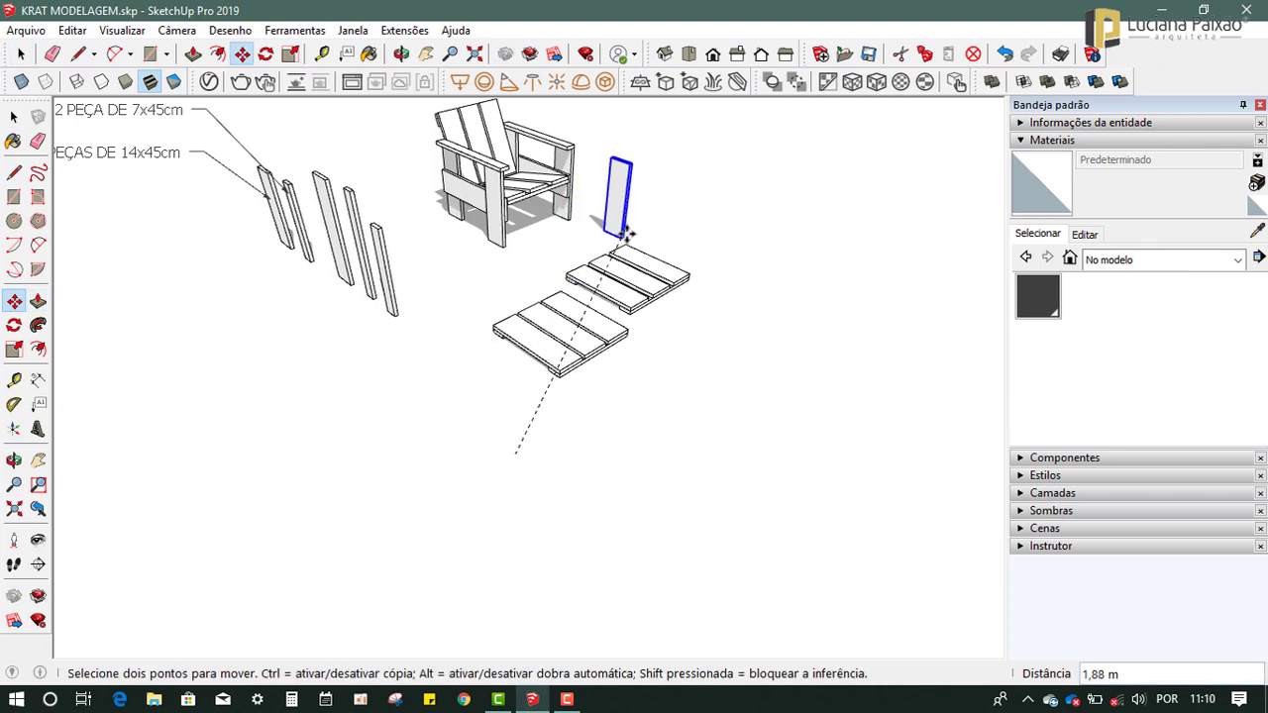
{"action": "mouse_move", "coordinate": [628, 238]}
{"action": "middle_mouse_down"}
{"action": "mouse_move", "coordinate": [585, 238]}
{"action": "mouse_move", "coordinate": [609, 236]}
{"action": "middle_mouse_up"}
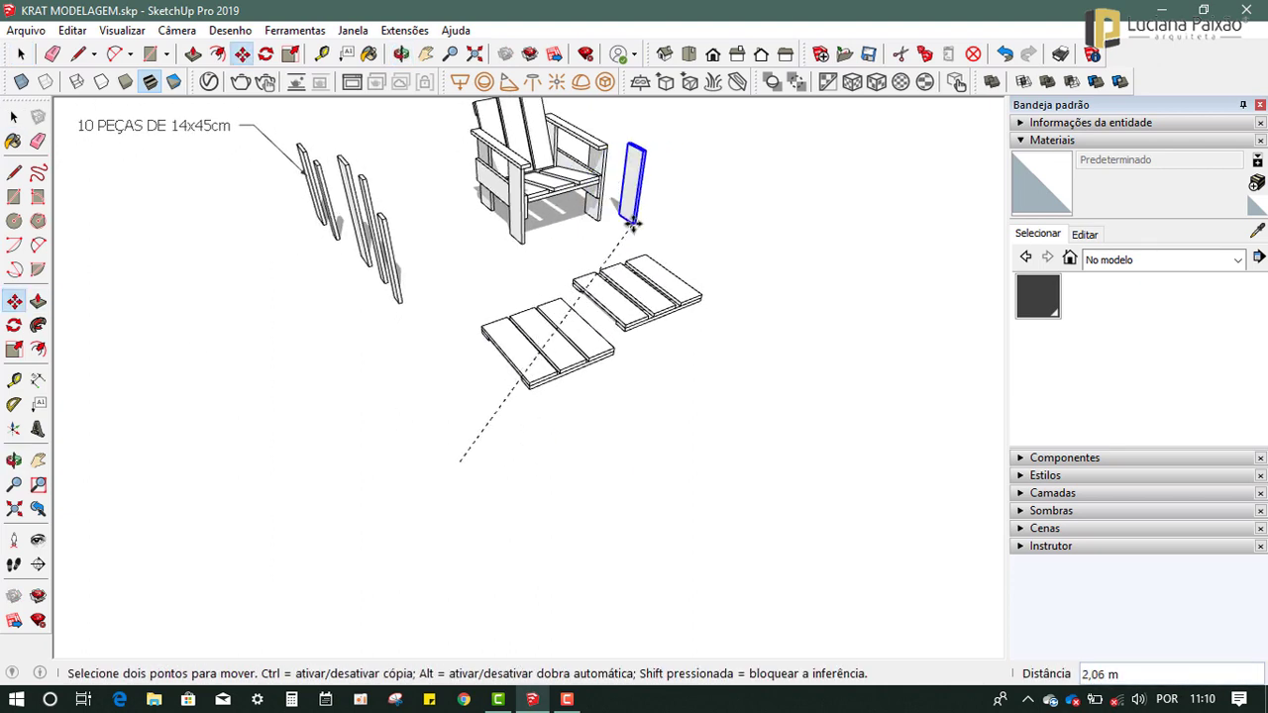
{"action": "left_click", "coordinate": [427, 54]}
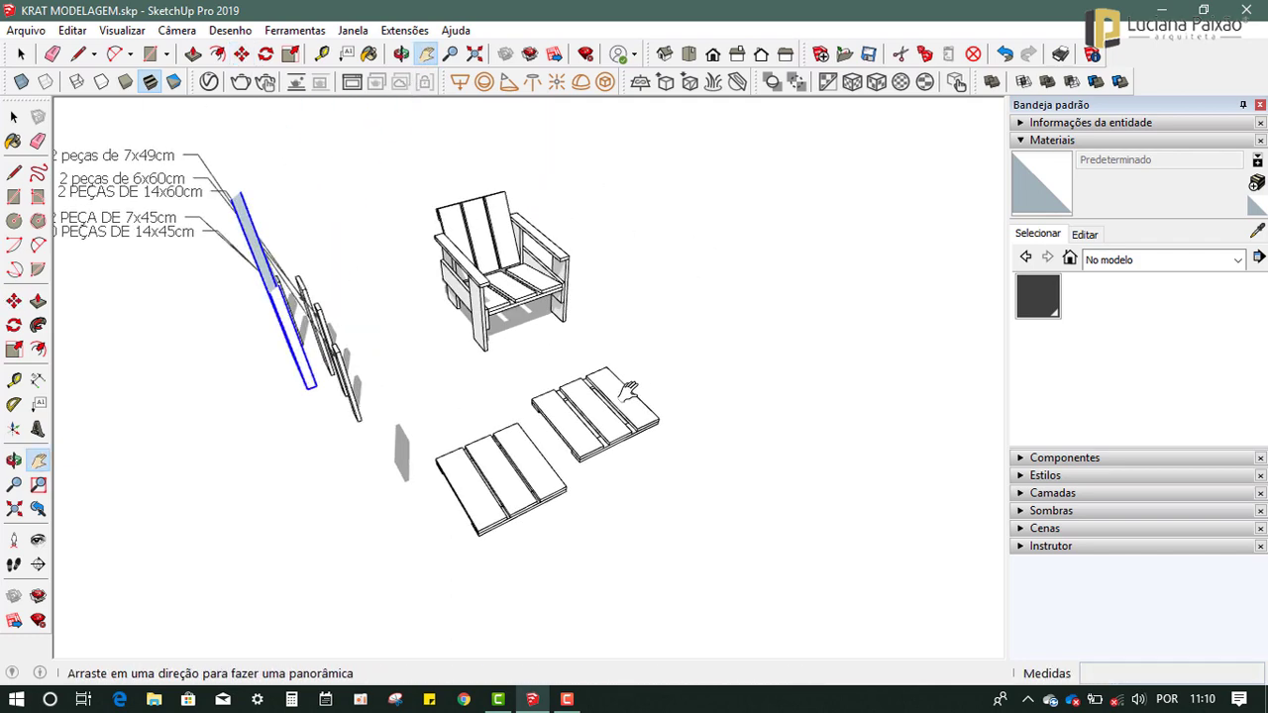
{"action": "left_click_drag", "start_coordinate": [632, 169], "coordinate": [528, 308]}
{"action": "scroll", "coordinate": [540, 314], "scroll_direction": "up", "scroll_amount": 3}
{"action": "scroll", "coordinate": [550, 322], "scroll_direction": "up", "scroll_amount": 1}
{"action": "right_click", "coordinate": [549, 323]}
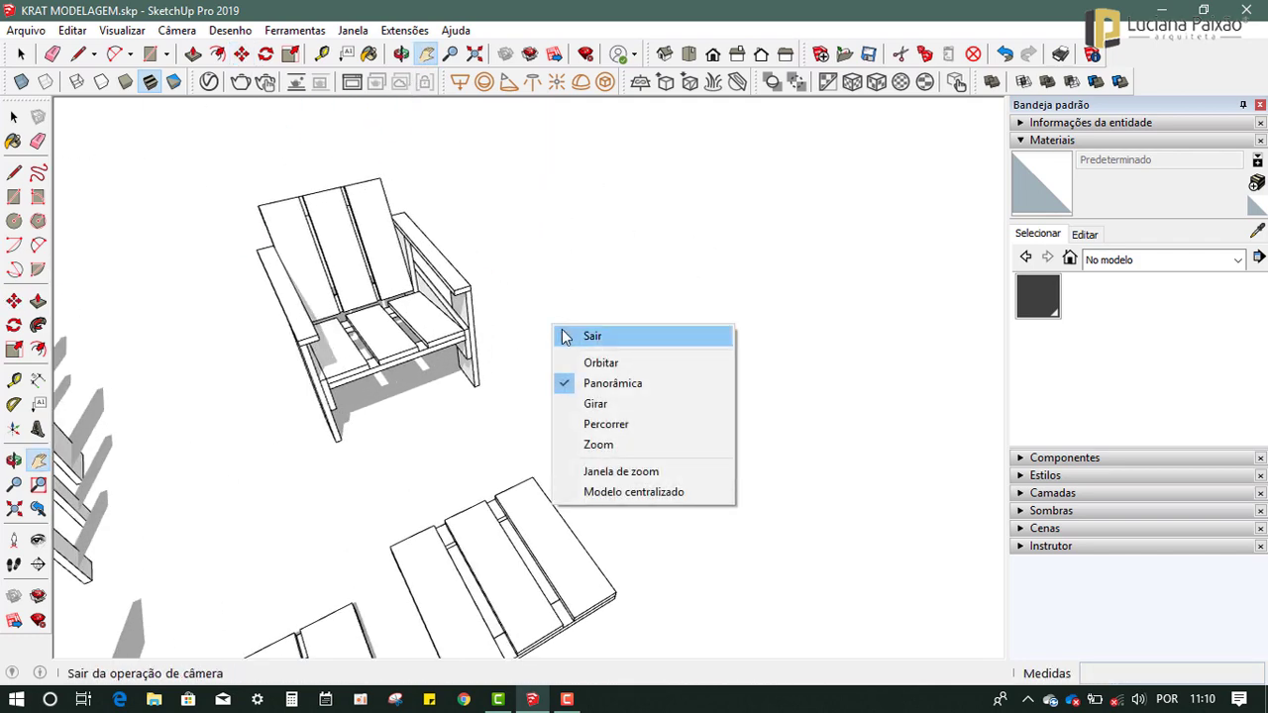
{"action": "left_click", "coordinate": [584, 337]}
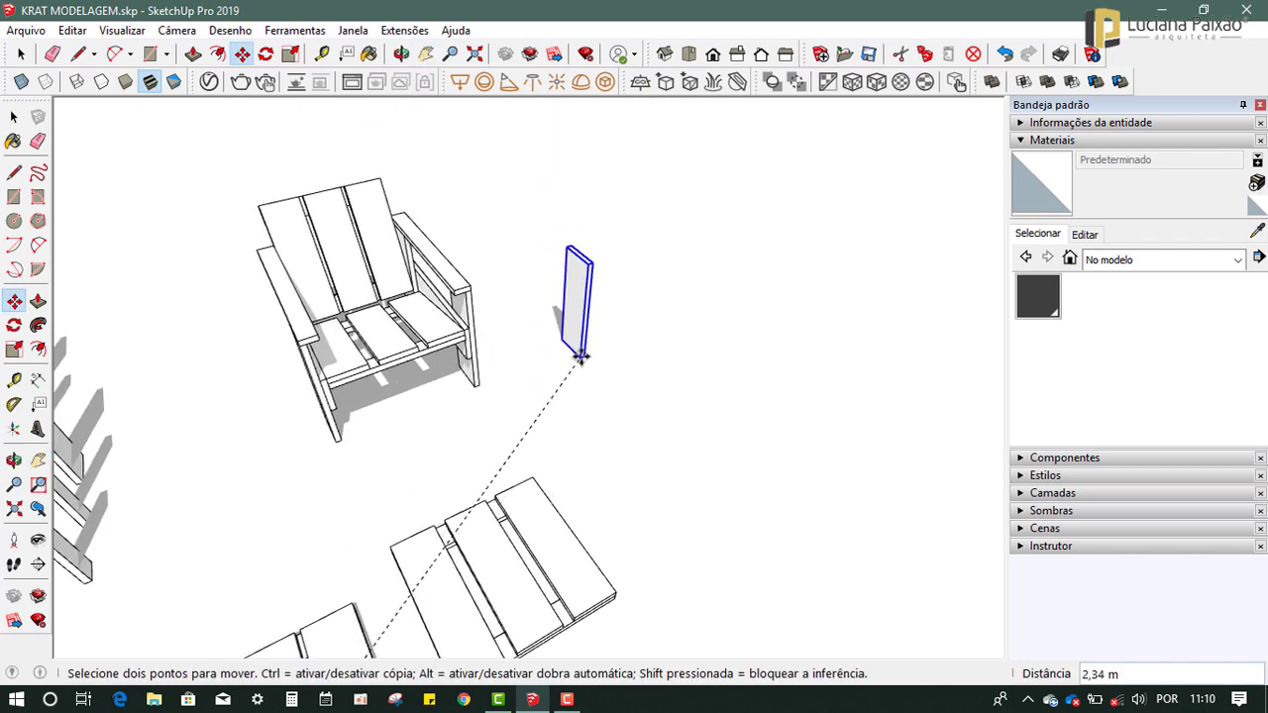
{"action": "left_click", "coordinate": [580, 352]}
{"action": "mouse_move", "coordinate": [601, 459]}
{"action": "middle_mouse_down"}
{"action": "mouse_move", "coordinate": [565, 407]}
{"action": "mouse_move", "coordinate": [603, 425]}
{"action": "middle_mouse_up"}
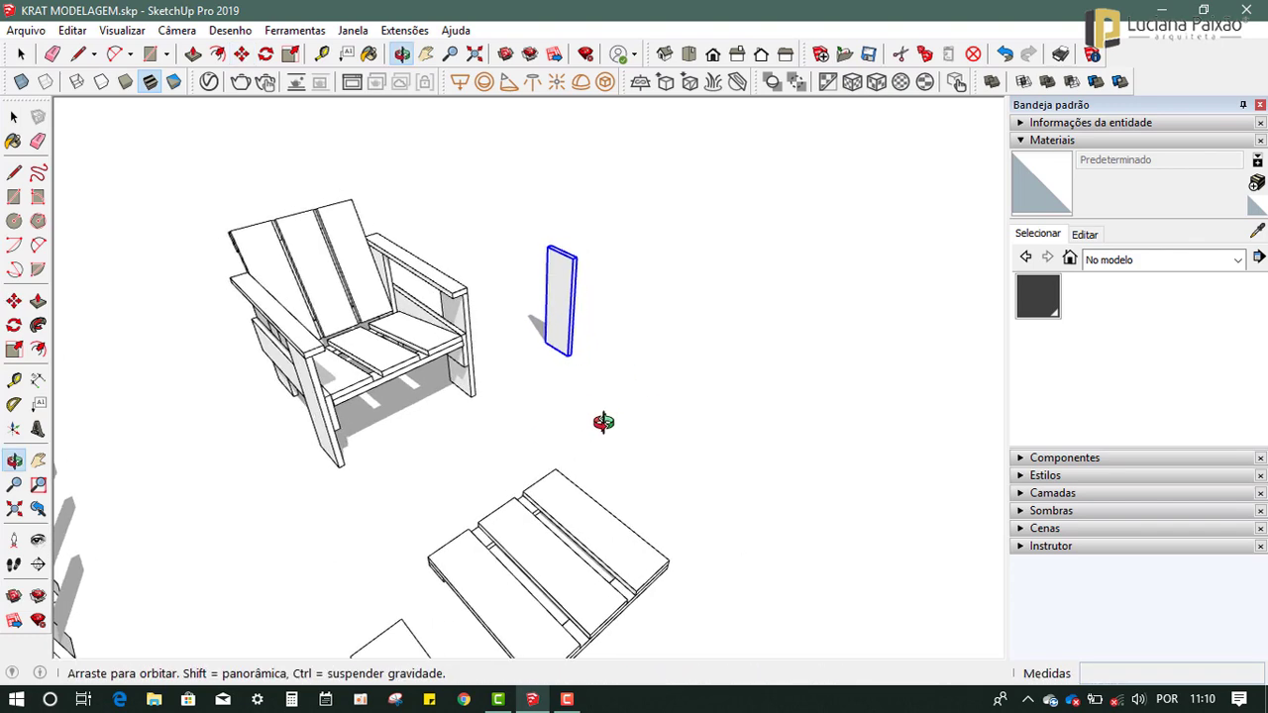
{"action": "middle_click_drag", "start_coordinate": [419, 458], "coordinate": [337, 416]}
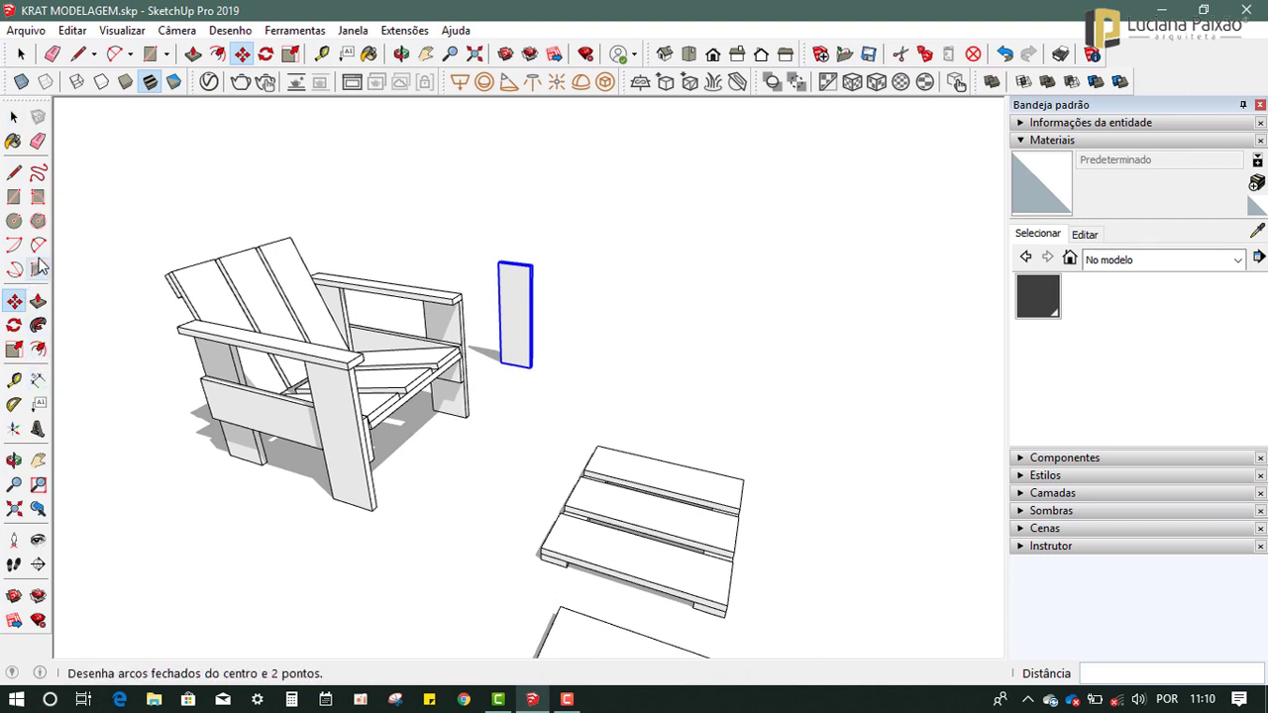
{"action": "left_click", "coordinate": [13, 118]}
Measure the chair's side board with the Tape Measure.
{"action": "left_click", "coordinate": [220, 578]}
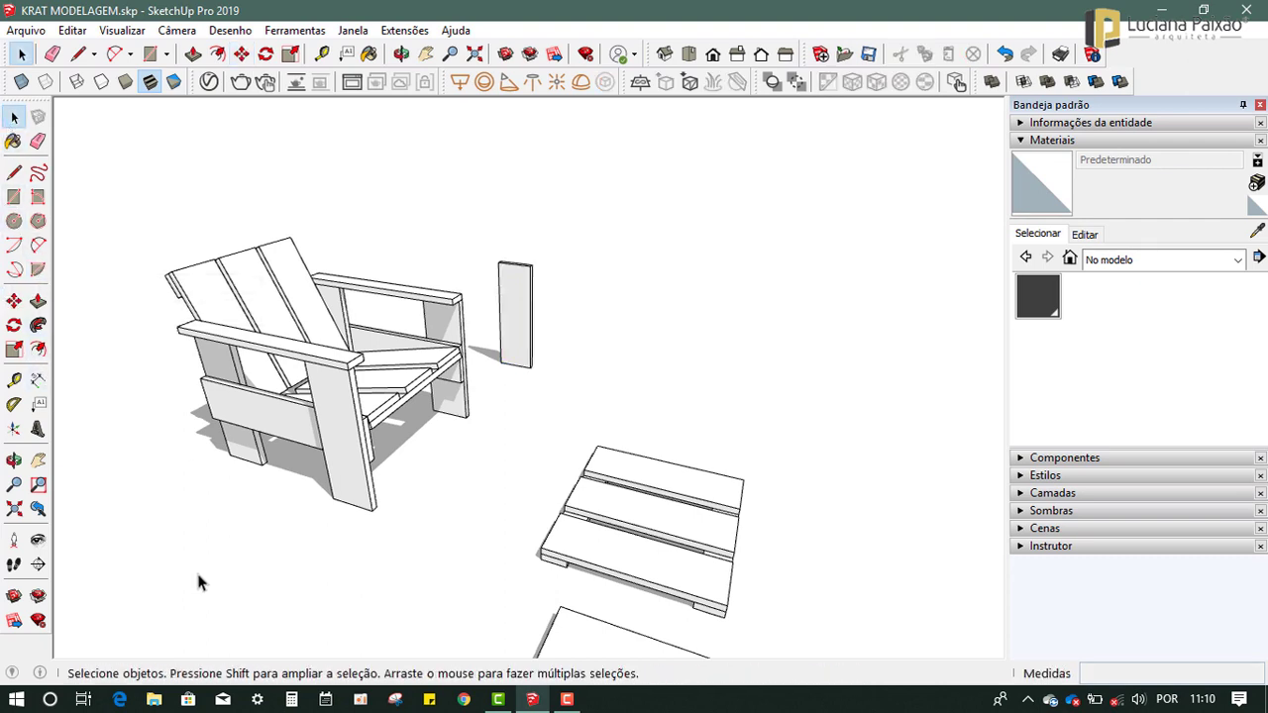
{"action": "left_click", "coordinate": [16, 382]}
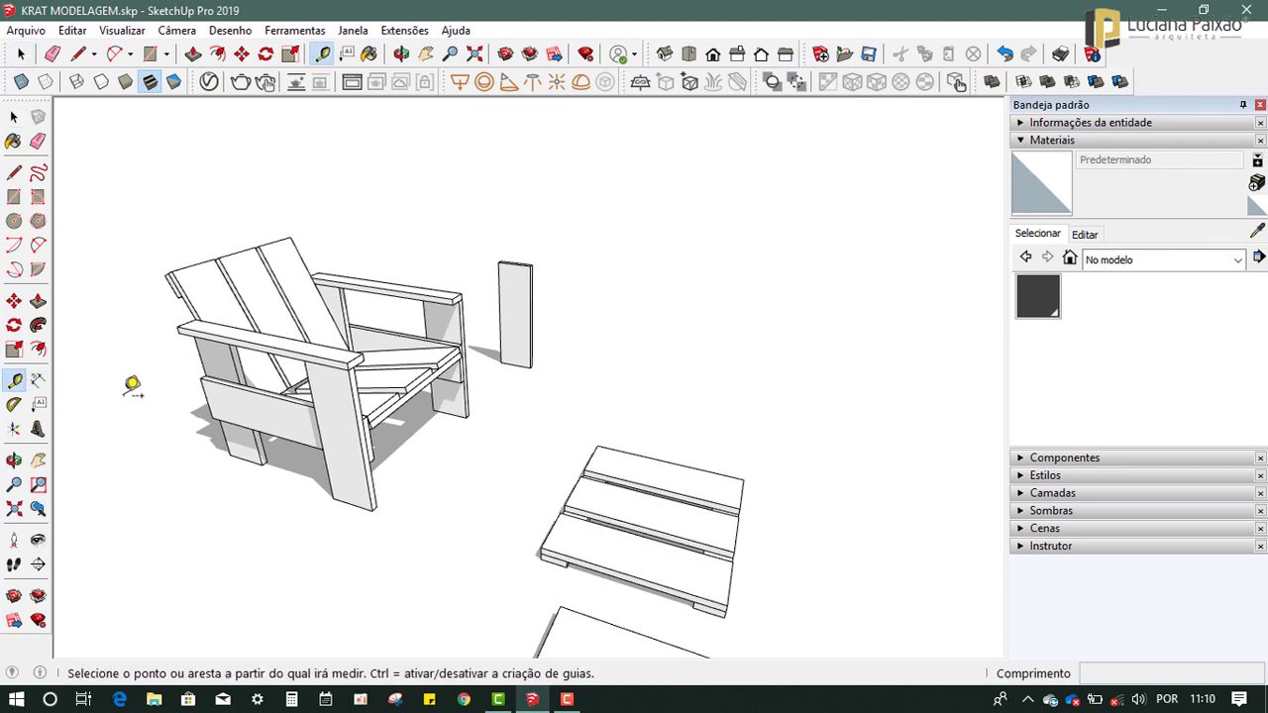
{"action": "left_click", "coordinate": [199, 378]}
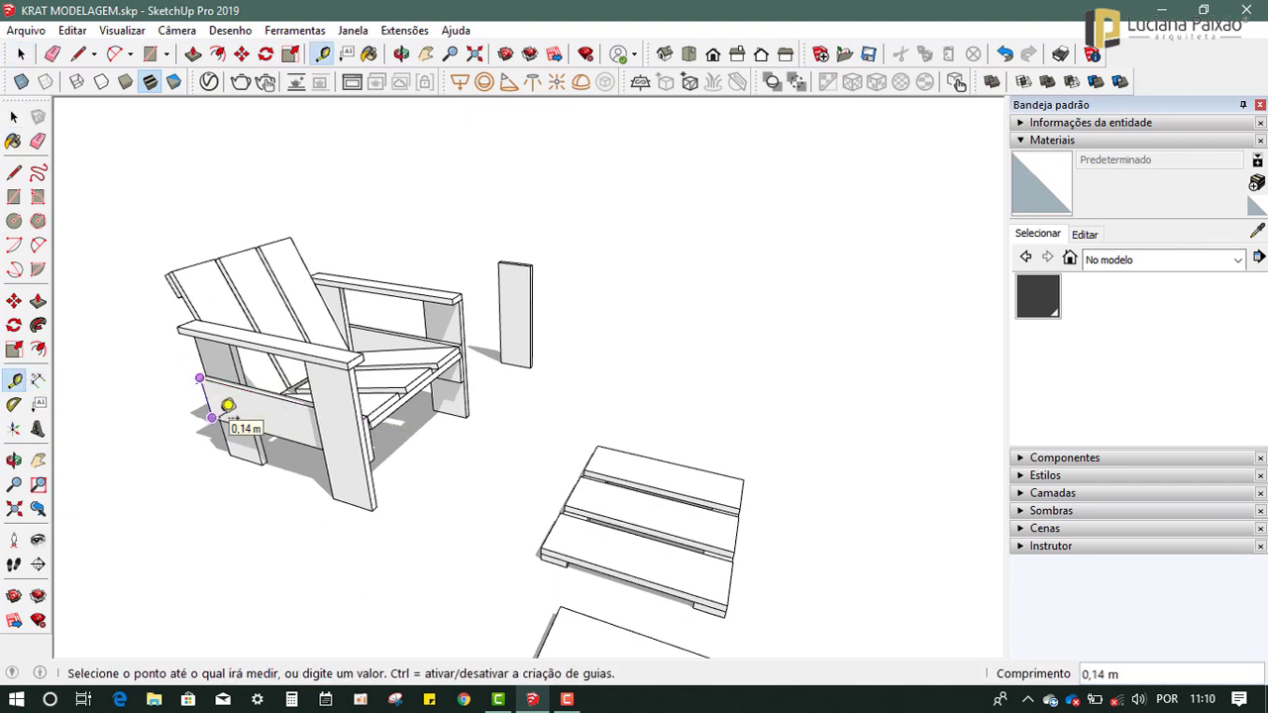
{"action": "left_click", "coordinate": [14, 117]}
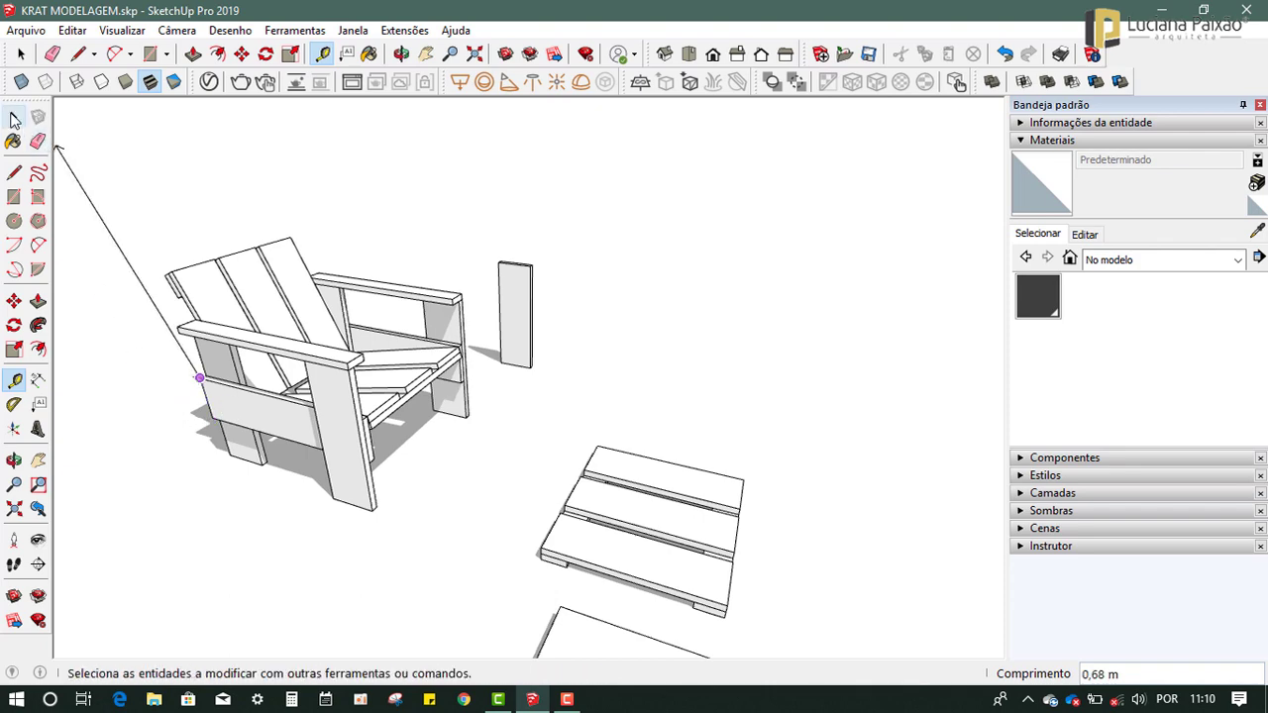
Draw a 0,60 × 0,02 m rectangle near the standing board.
{"action": "left_click", "coordinate": [14, 197]}
{"action": "mouse_move", "coordinate": [487, 433]}
{"action": "middle_mouse_down"}
{"action": "mouse_move", "coordinate": [518, 453]}
{"action": "mouse_move", "coordinate": [461, 430]}
{"action": "mouse_move", "coordinate": [543, 394]}
{"action": "middle_mouse_up"}
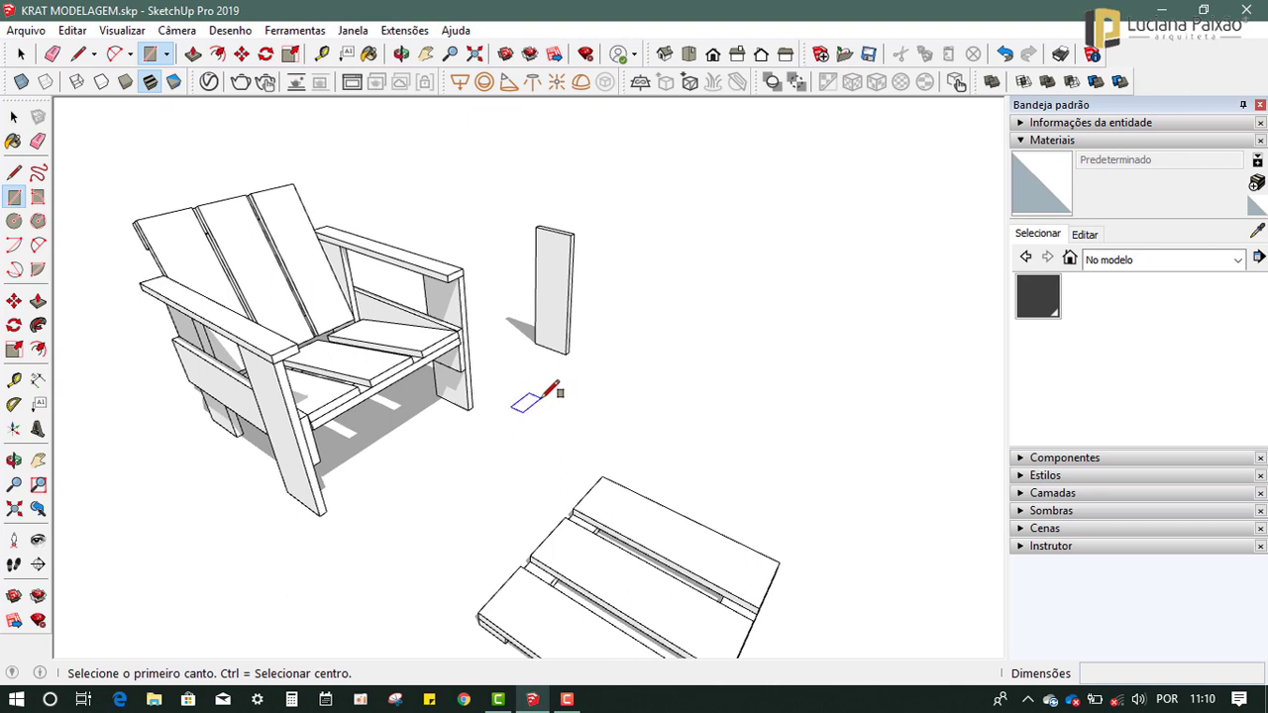
{"action": "left_click", "coordinate": [542, 395]}
{"action": "type", "text": "0,60;,02"}
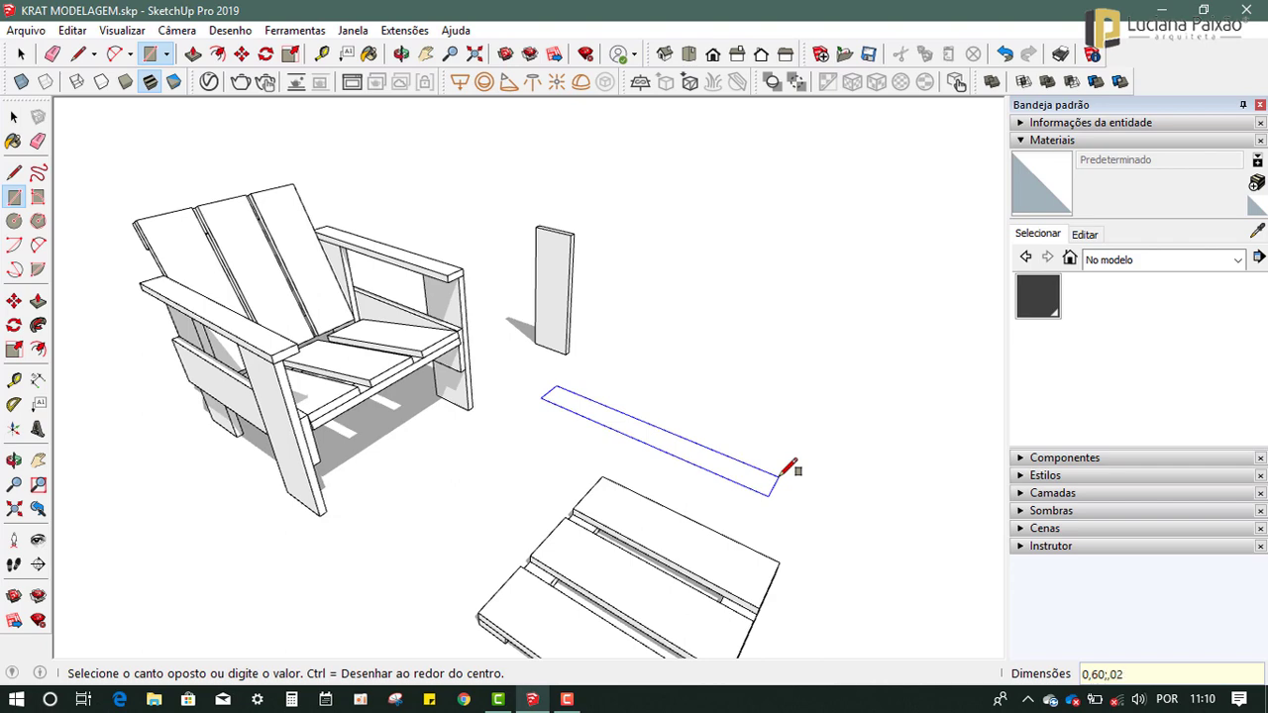
{"action": "key", "text": "Return"}
Push/Pull the thin rectangle up 0,14 m into a board on edge.
{"action": "middle_click_drag", "start_coordinate": [525, 438], "coordinate": [532, 443]}
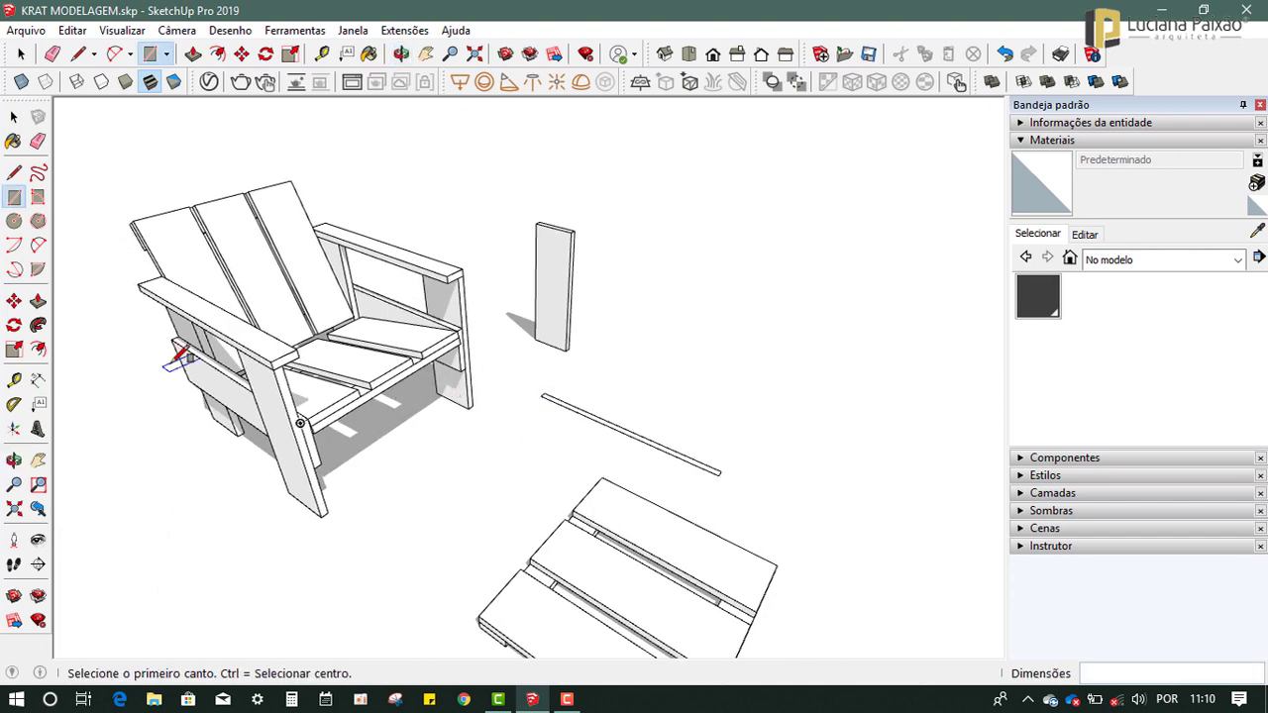
{"action": "left_click", "coordinate": [37, 303]}
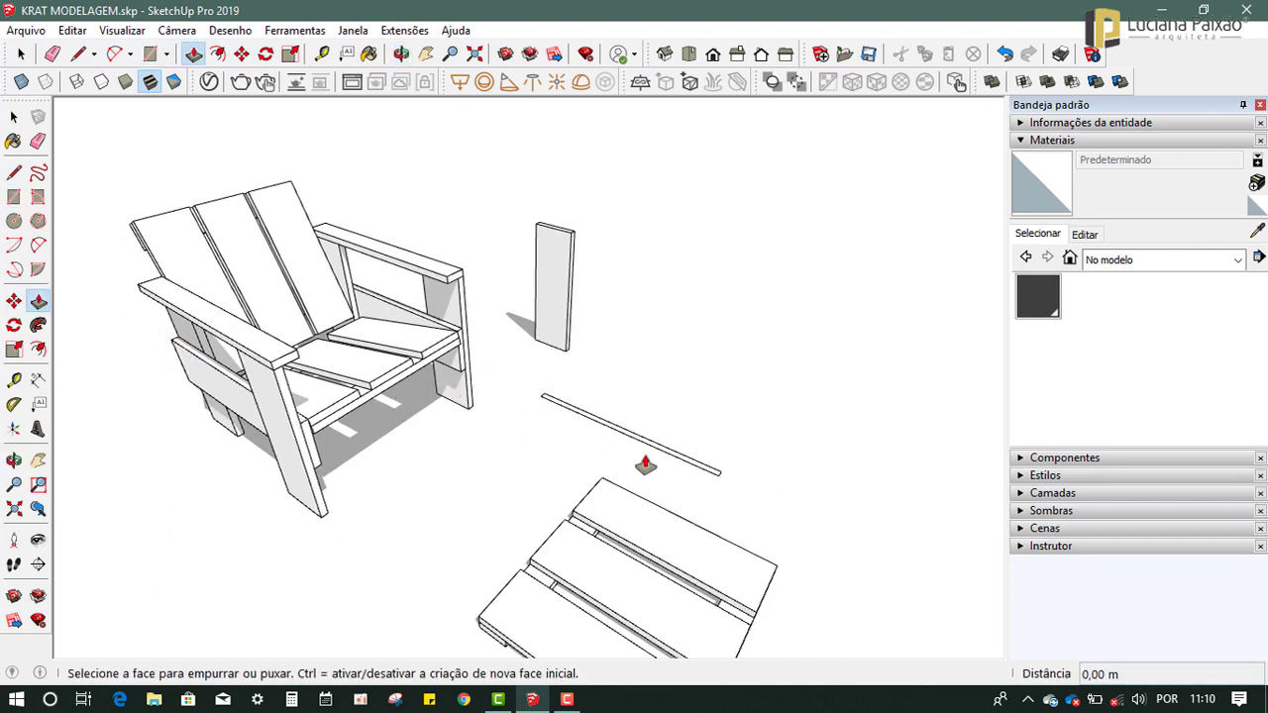
{"action": "left_click", "coordinate": [644, 447]}
{"action": "type", "text": ",14"}
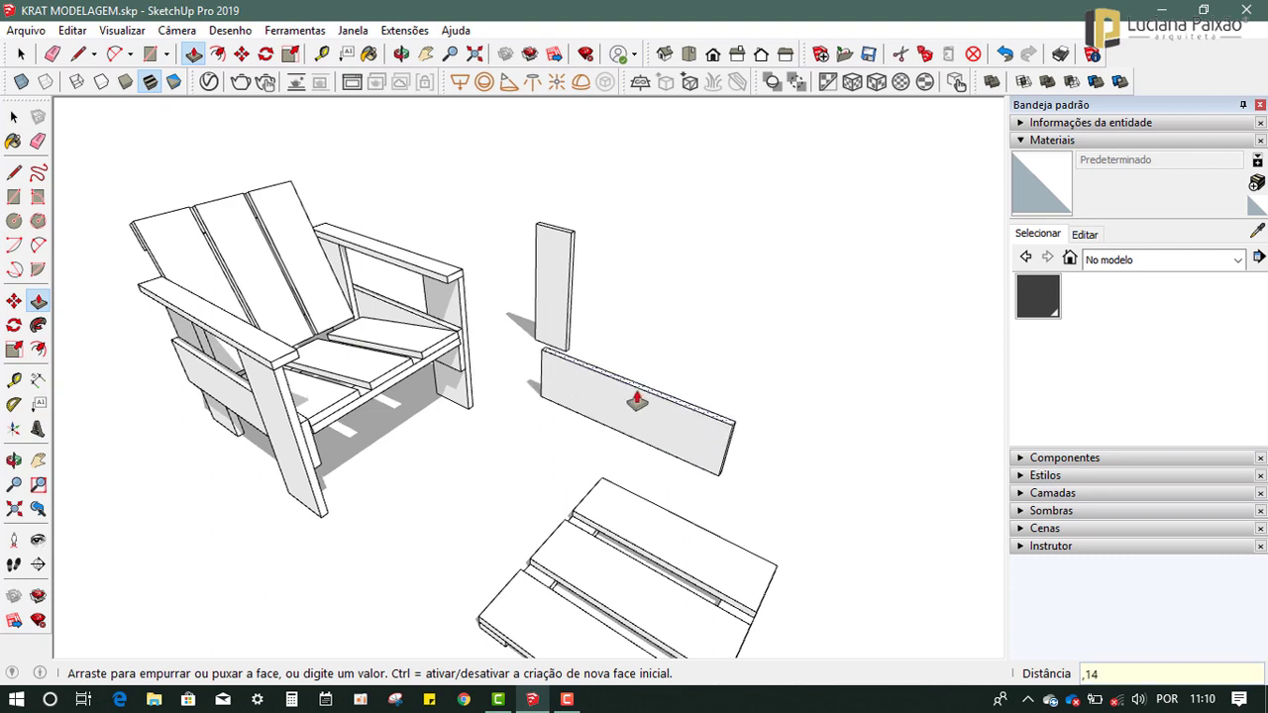
{"action": "key", "text": "Return"}
Make the new 0,60 m board a group.
{"action": "left_click", "coordinate": [14, 117]}
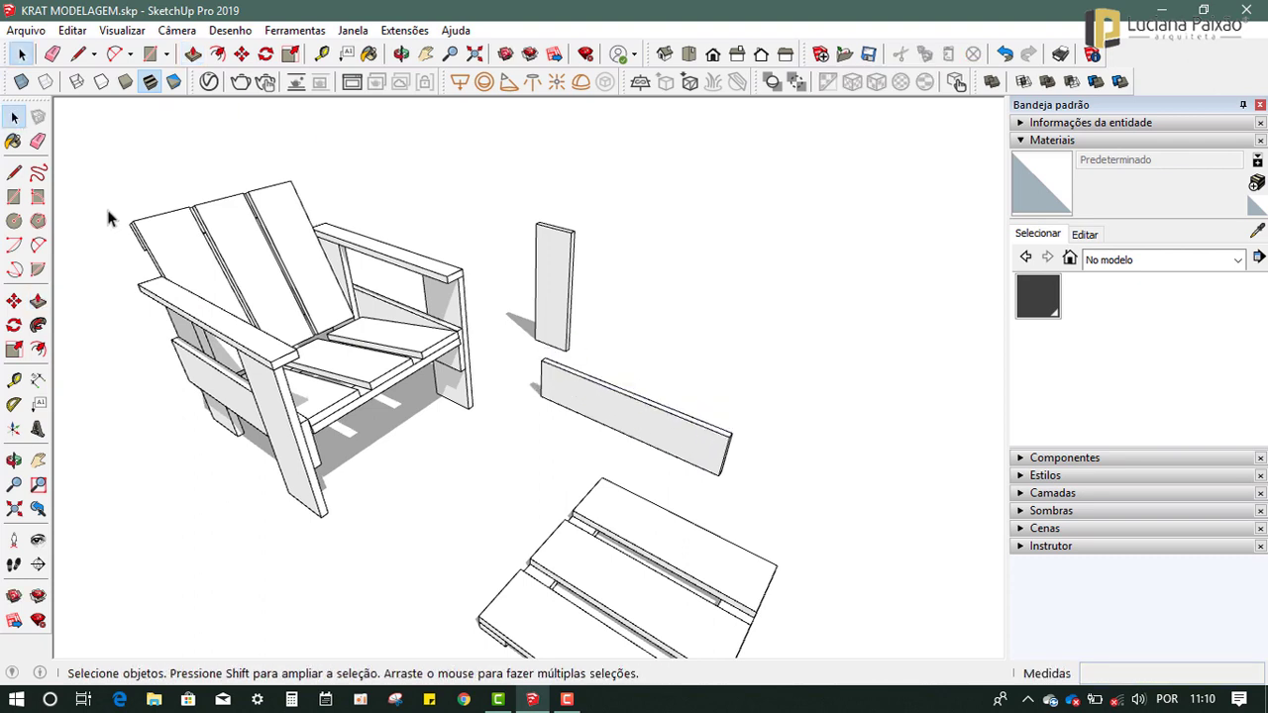
{"action": "triple_click", "coordinate": [656, 417]}
{"action": "right_click", "coordinate": [657, 416]}
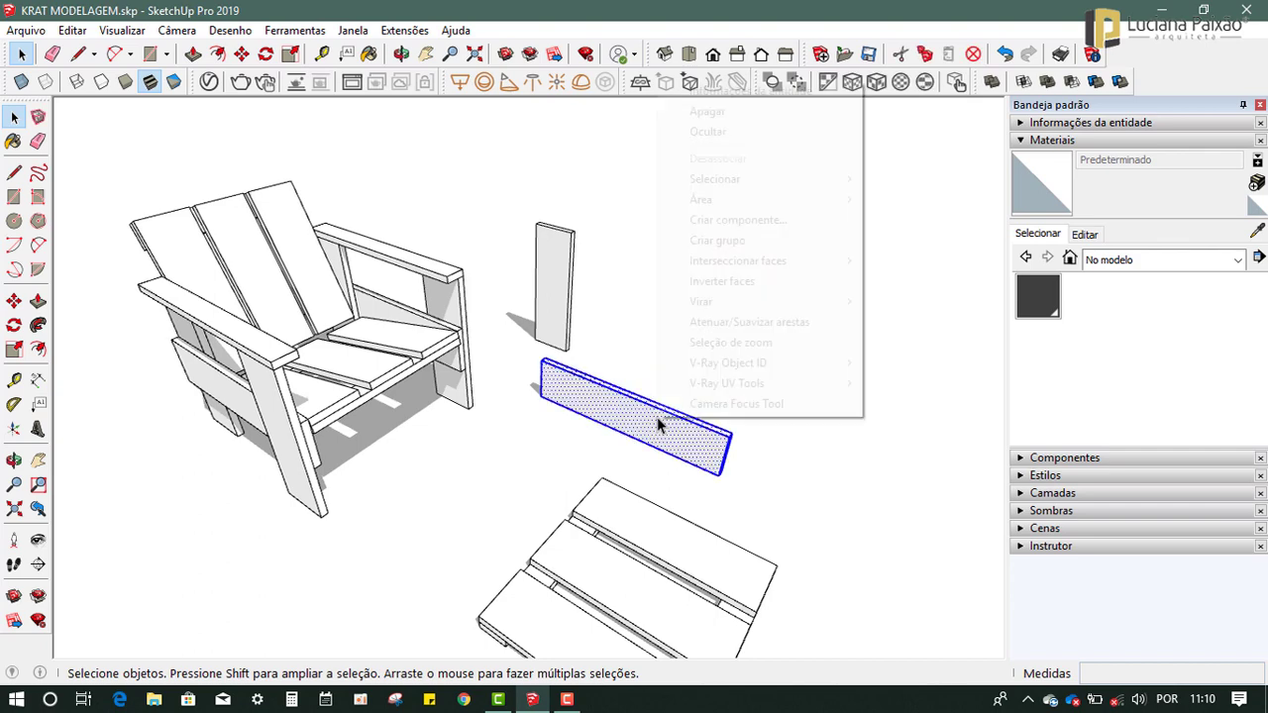
{"action": "left_click", "coordinate": [723, 248]}
Move the board so it snaps to the midpoint of the 0,45 m upright.
{"action": "mouse_move", "coordinate": [758, 489]}
{"action": "middle_mouse_down"}
{"action": "mouse_move", "coordinate": [550, 417]}
{"action": "mouse_move", "coordinate": [764, 445]}
{"action": "mouse_move", "coordinate": [730, 439]}
{"action": "middle_mouse_up"}
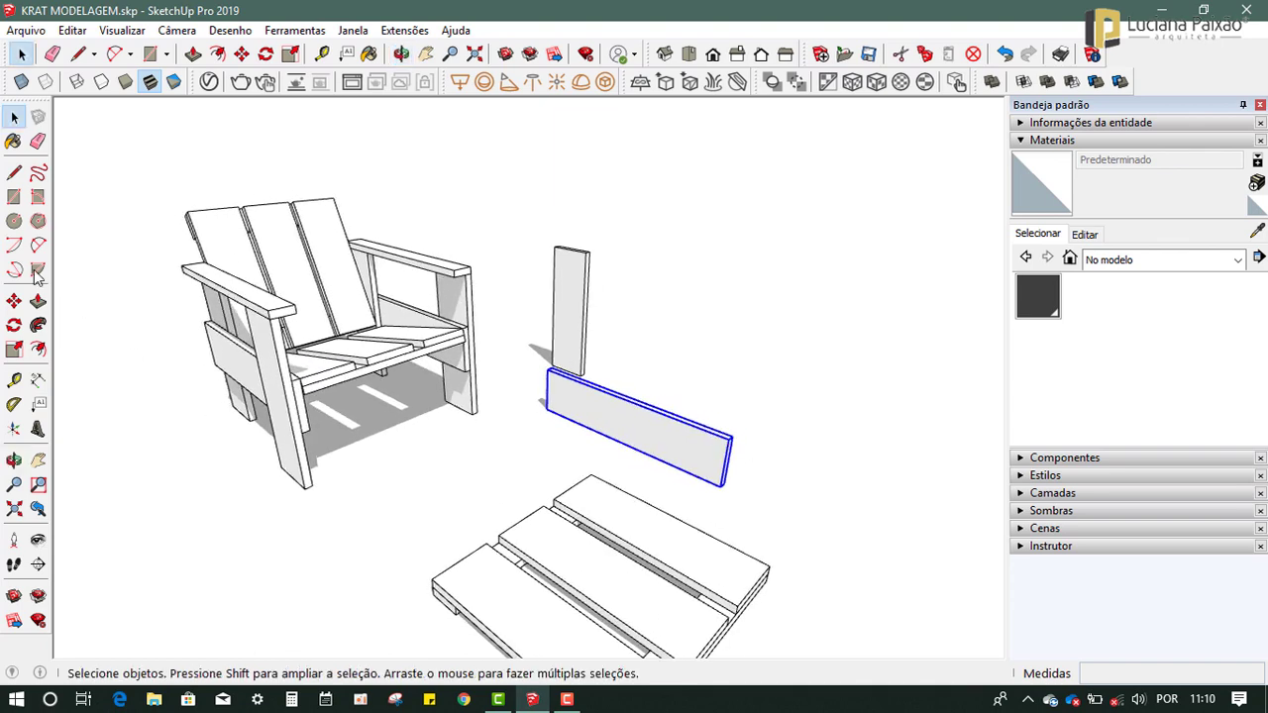
{"action": "left_click", "coordinate": [14, 300]}
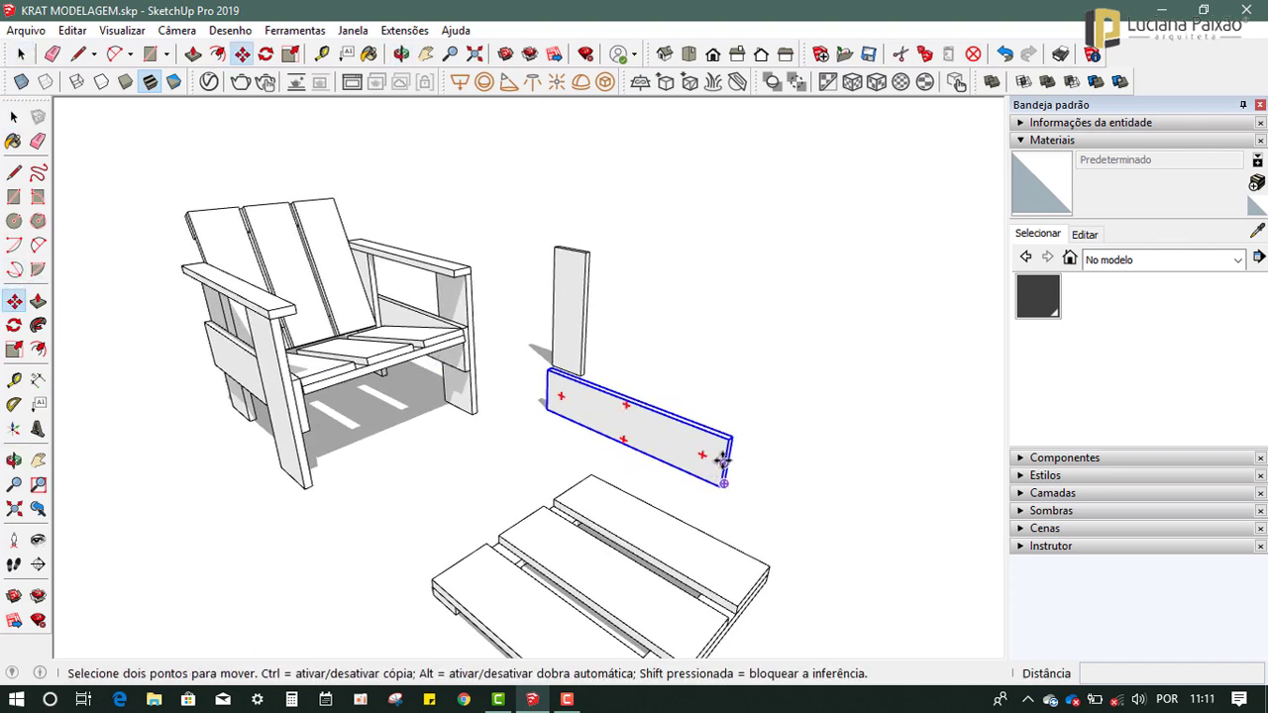
{"action": "scroll", "coordinate": [723, 461], "scroll_direction": "up", "scroll_amount": 3}
{"action": "scroll", "coordinate": [718, 451], "scroll_direction": "up", "scroll_amount": 2}
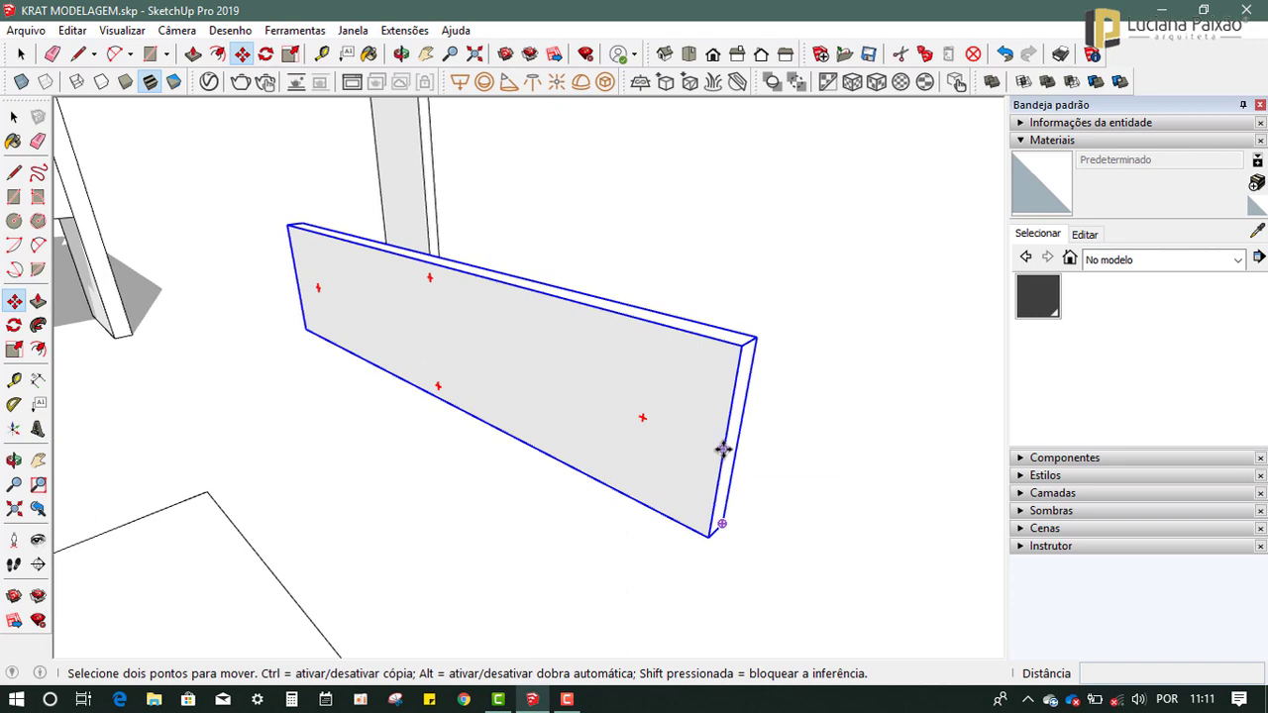
{"action": "left_click", "coordinate": [722, 450]}
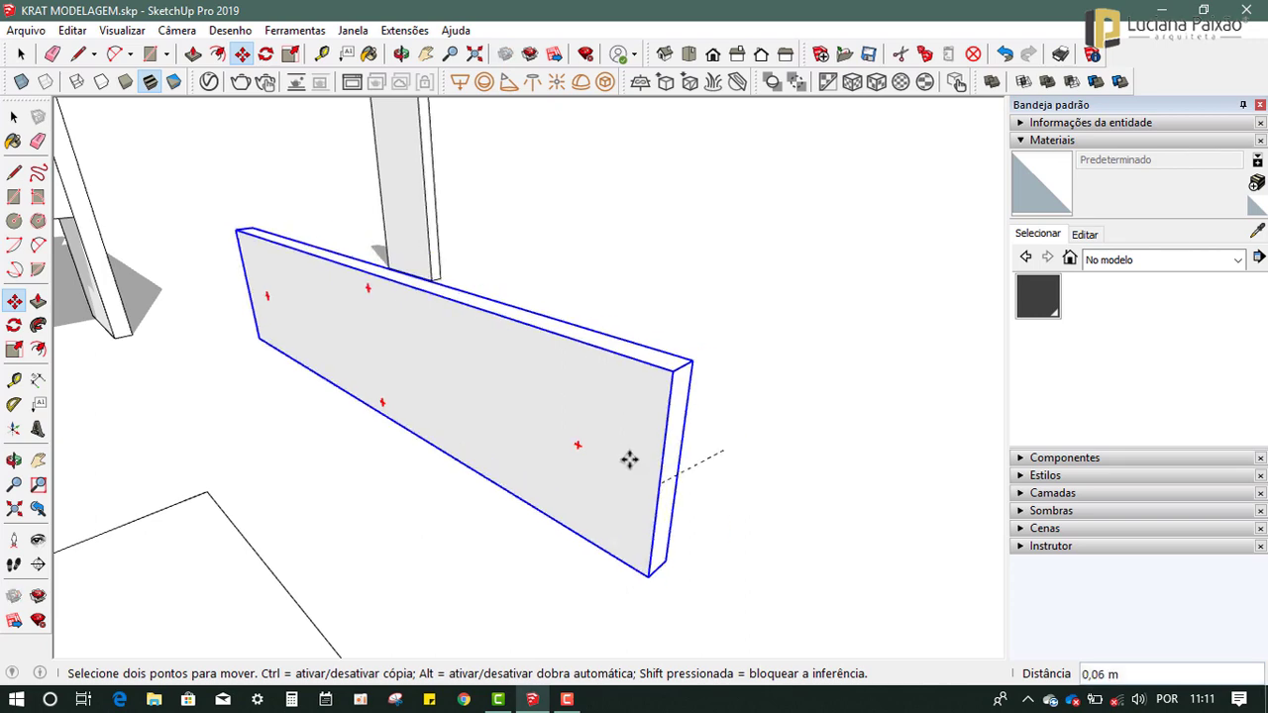
{"action": "scroll", "coordinate": [743, 540], "scroll_direction": "down", "scroll_amount": 2}
{"action": "scroll", "coordinate": [735, 518], "scroll_direction": "down", "scroll_amount": 3}
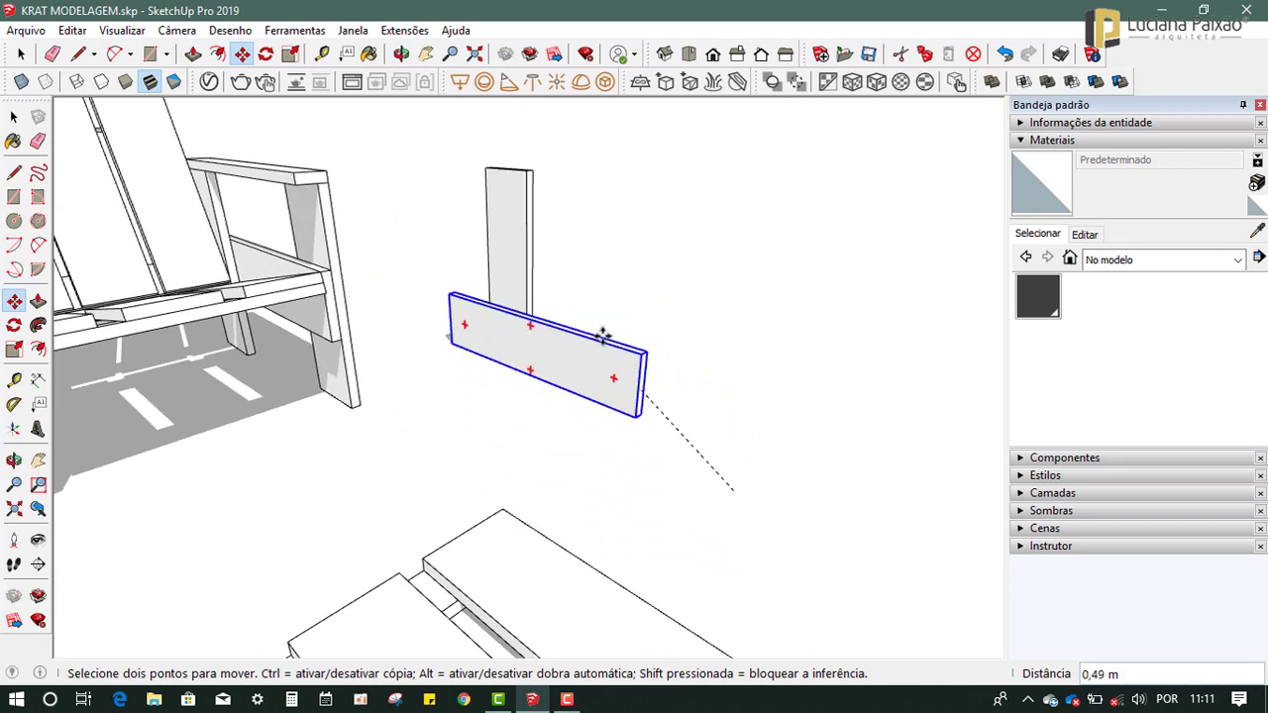
{"action": "scroll", "coordinate": [589, 332], "scroll_direction": "down", "scroll_amount": 2}
{"action": "scroll", "coordinate": [564, 312], "scroll_direction": "down", "scroll_amount": 1}
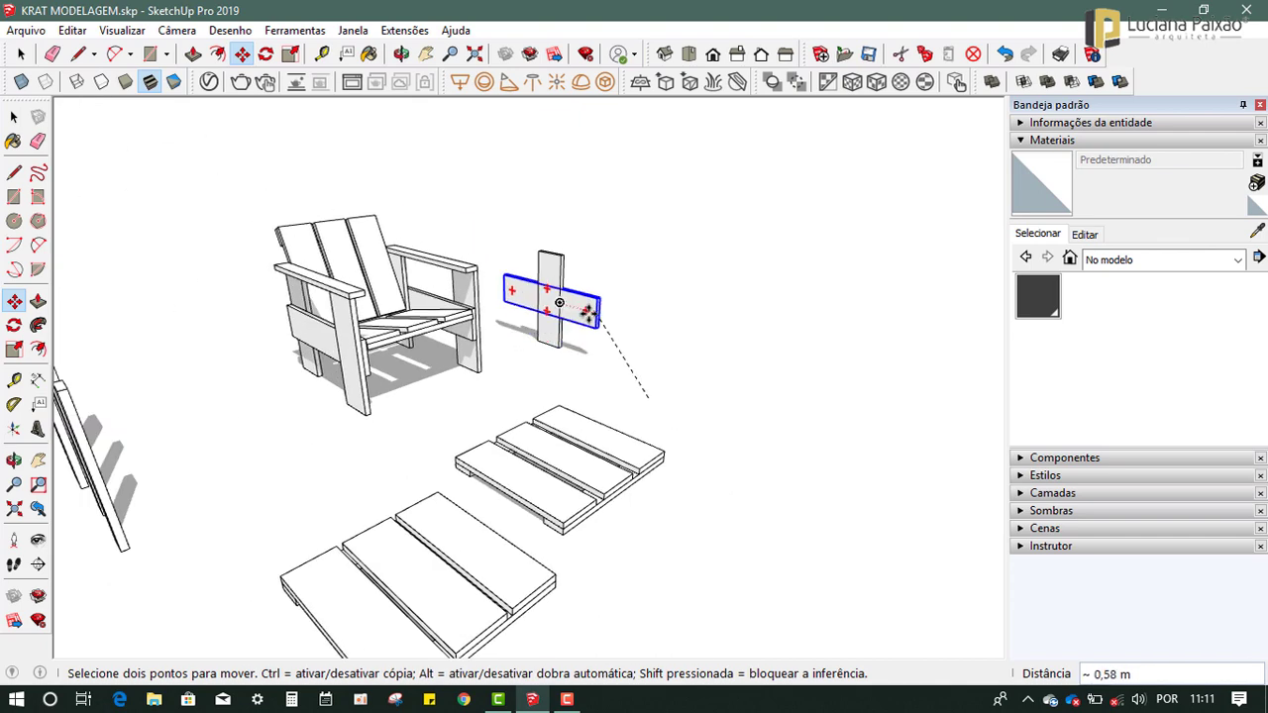
{"action": "scroll", "coordinate": [540, 302], "scroll_direction": "up", "scroll_amount": 3}
{"action": "scroll", "coordinate": [537, 302], "scroll_direction": "up", "scroll_amount": 2}
{"action": "mouse_move", "coordinate": [538, 302]}
{"action": "middle_mouse_down"}
{"action": "mouse_move", "coordinate": [397, 320]}
{"action": "mouse_move", "coordinate": [565, 300]}
{"action": "middle_mouse_up"}
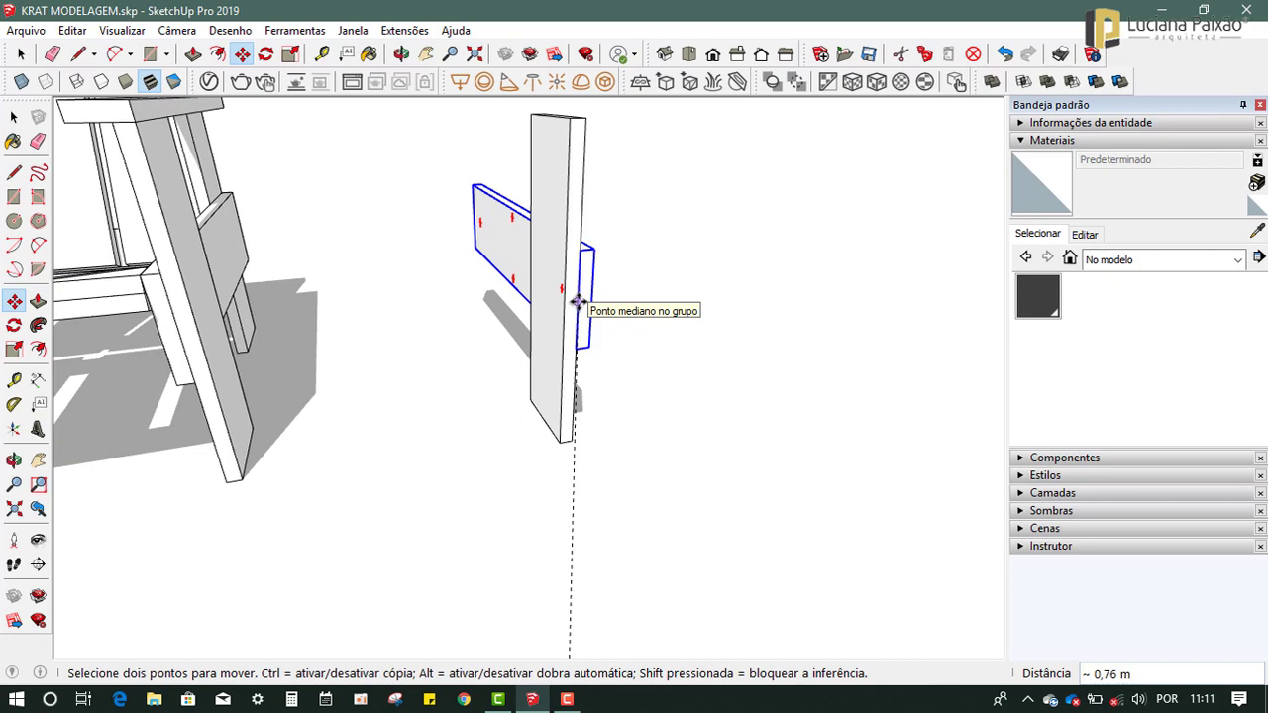
{"action": "mouse_move", "coordinate": [628, 381]}
{"action": "middle_mouse_down"}
{"action": "mouse_move", "coordinate": [757, 371]}
{"action": "mouse_move", "coordinate": [713, 378]}
{"action": "middle_mouse_up"}
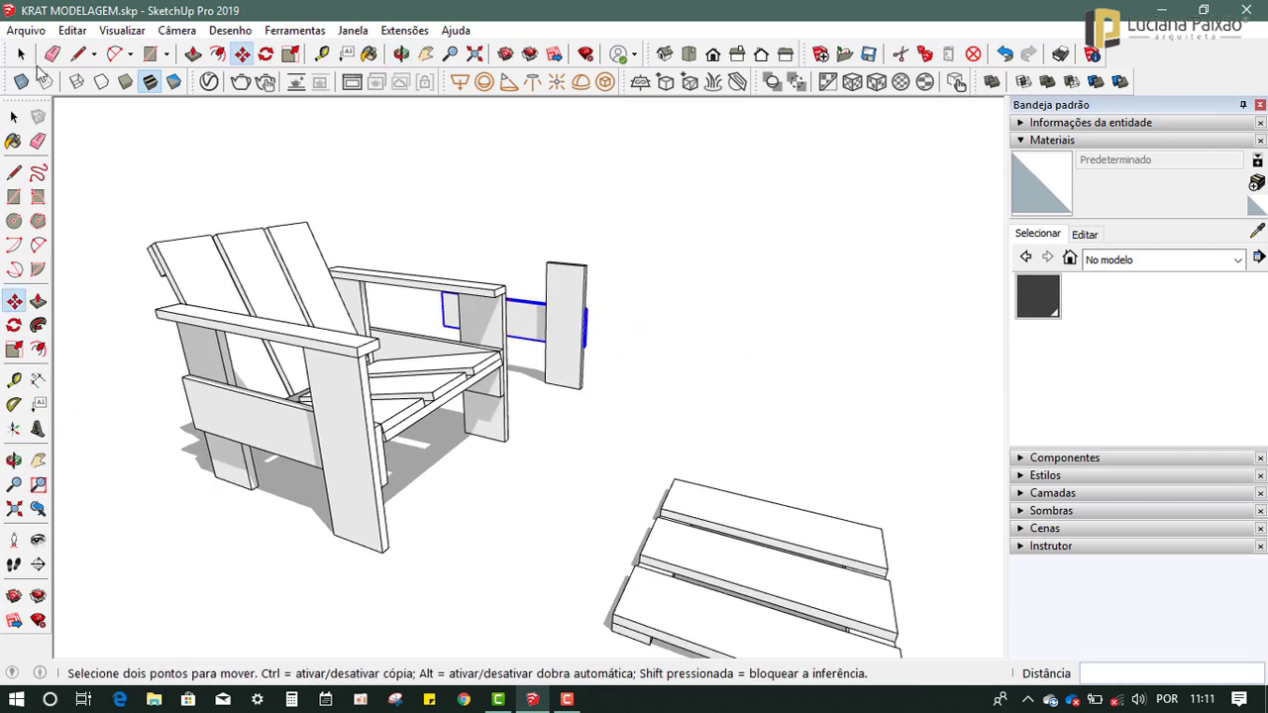
{"action": "key", "text": "Escape"}
{"action": "key", "text": "space"}
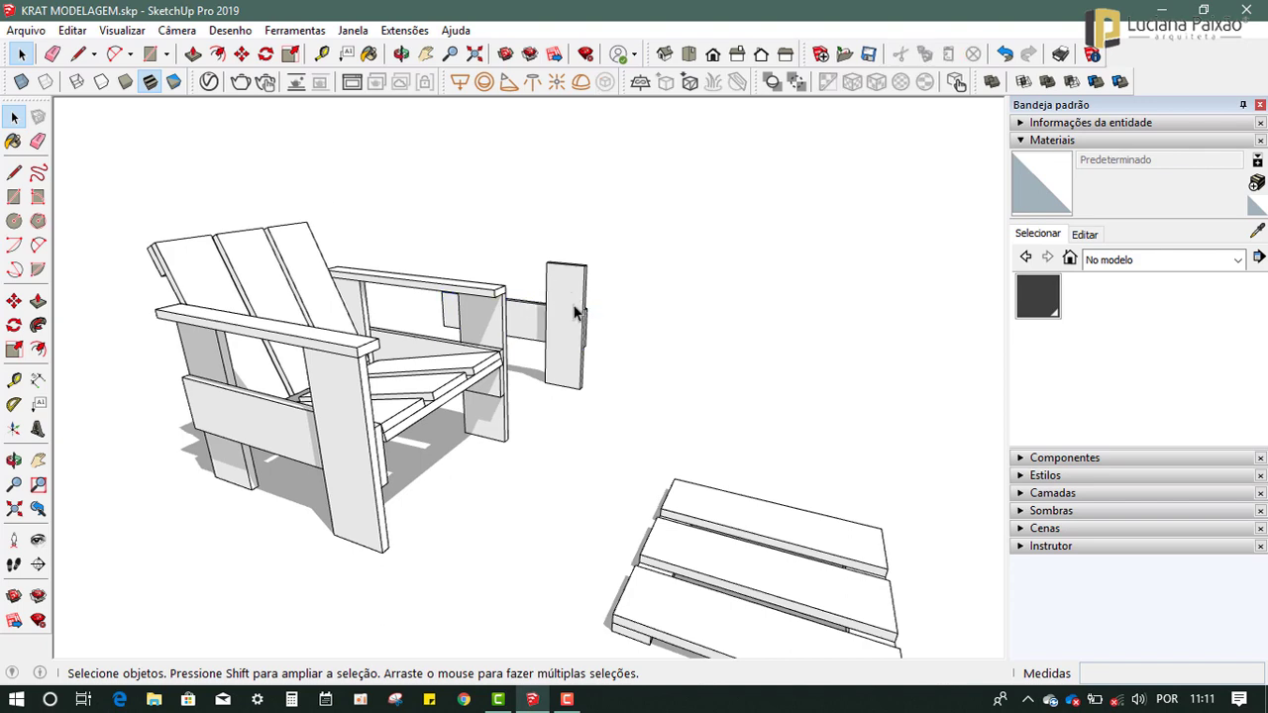
Orbit around the chair to inspect the new side assembly.
{"action": "mouse_move", "coordinate": [243, 411]}
{"action": "middle_mouse_down"}
{"action": "mouse_move", "coordinate": [402, 438]}
{"action": "mouse_move", "coordinate": [401, 453]}
{"action": "middle_mouse_up"}
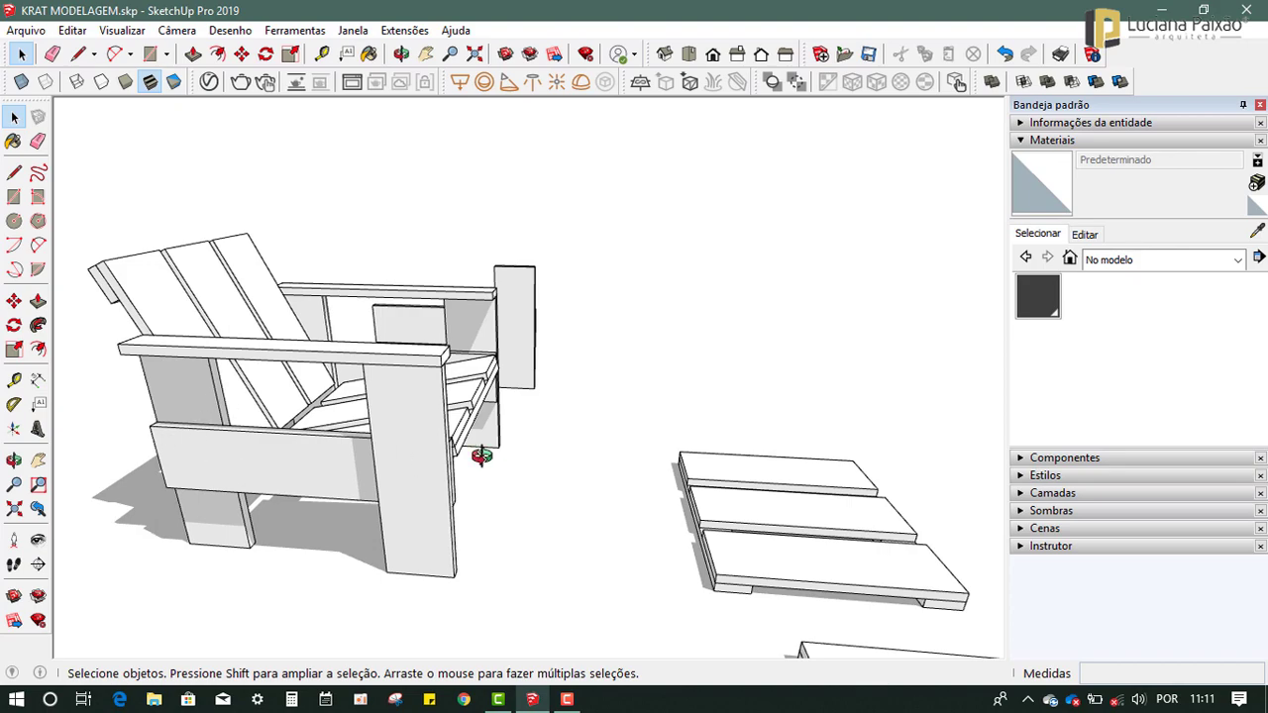
{"action": "middle_click_drag", "start_coordinate": [481, 455], "coordinate": [620, 362]}
{"action": "scroll", "coordinate": [701, 348], "scroll_direction": "up", "scroll_amount": 3}
{"action": "scroll", "coordinate": [696, 320], "scroll_direction": "up", "scroll_amount": 2}
{"action": "mouse_move", "coordinate": [697, 320]}
{"action": "middle_mouse_down"}
{"action": "mouse_move", "coordinate": [607, 344]}
{"action": "mouse_move", "coordinate": [485, 317]}
{"action": "mouse_move", "coordinate": [710, 399]}
{"action": "mouse_move", "coordinate": [359, 357]}
{"action": "mouse_move", "coordinate": [696, 430]}
{"action": "mouse_move", "coordinate": [351, 447]}
{"action": "mouse_move", "coordinate": [277, 425]}
{"action": "mouse_move", "coordinate": [226, 433]}
{"action": "mouse_move", "coordinate": [617, 499]}
{"action": "mouse_move", "coordinate": [395, 488]}
{"action": "middle_mouse_up"}
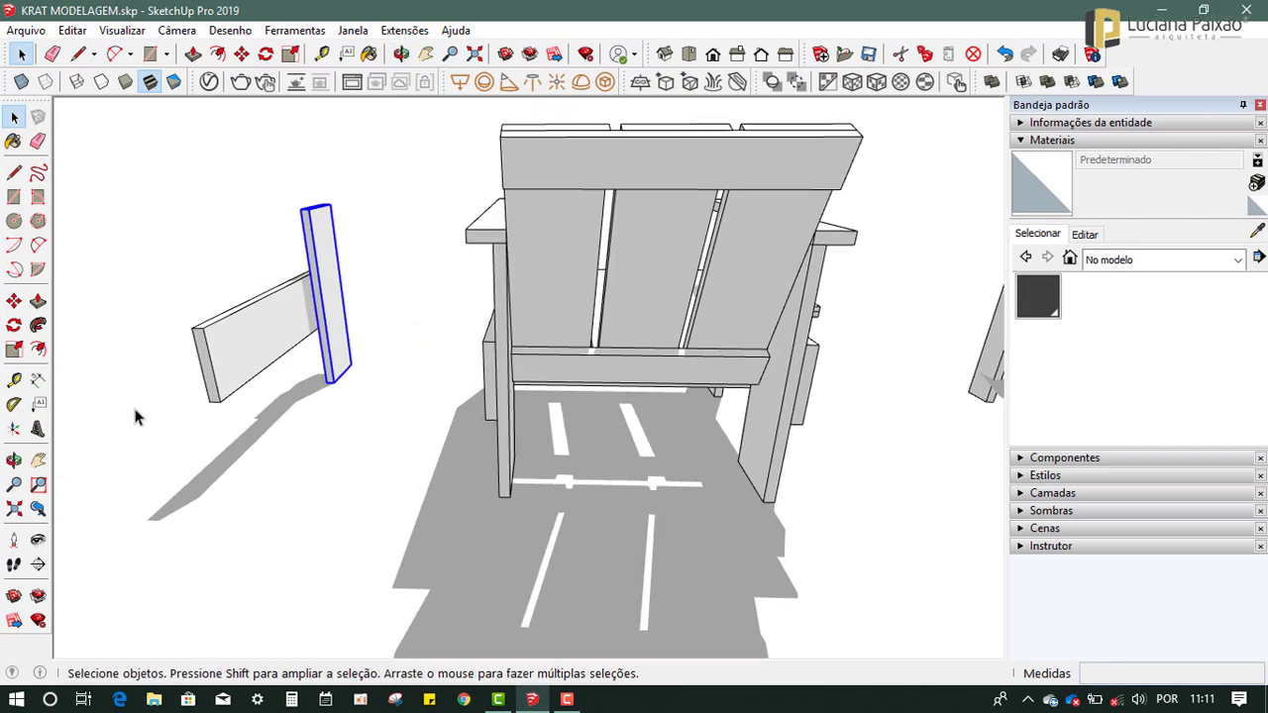
Copy the upright from its midpoint to the long board's far end, about 0,46 m along.
{"action": "left_click", "coordinate": [14, 300]}
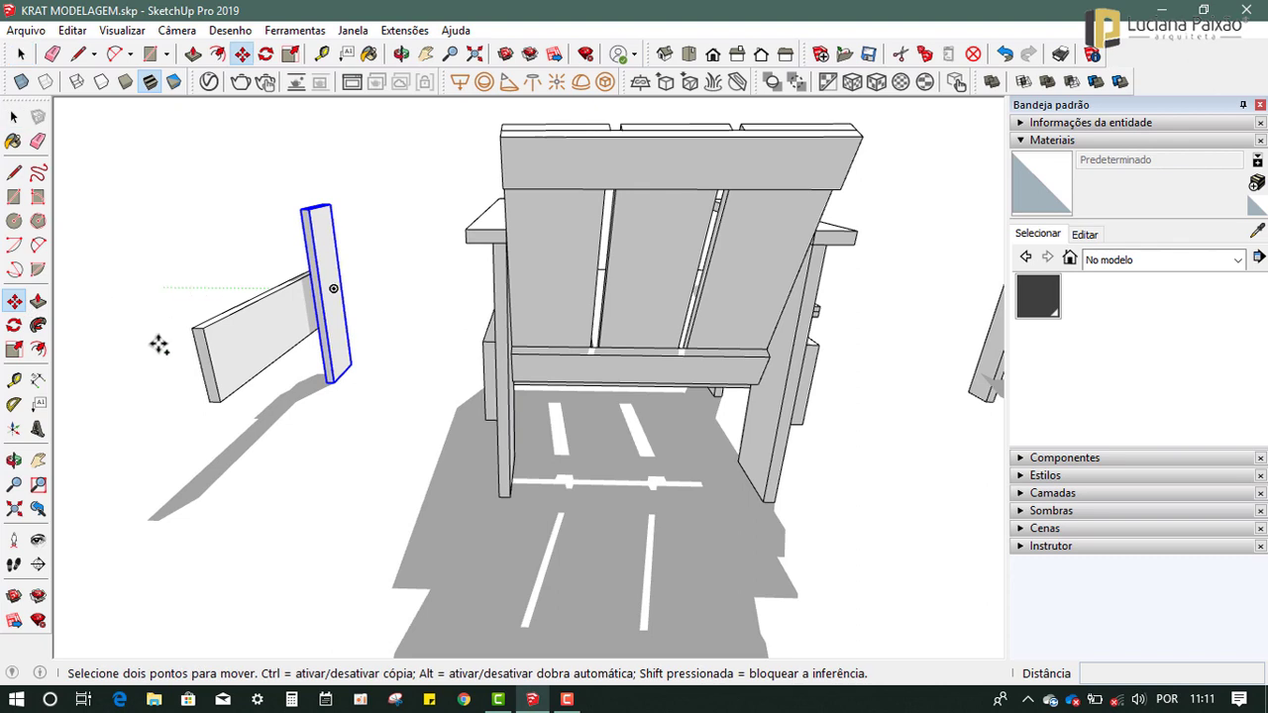
{"action": "scroll", "coordinate": [159, 343], "scroll_direction": "up", "scroll_amount": 3}
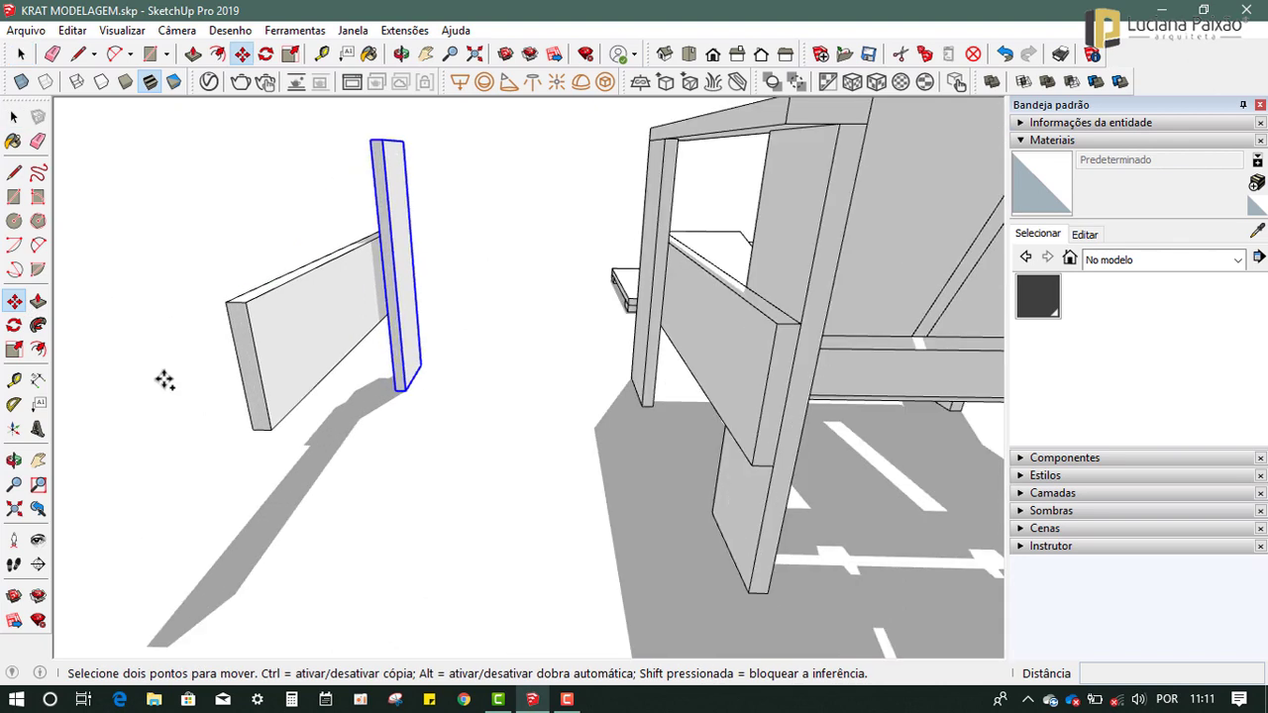
{"action": "left_click", "coordinate": [382, 278]}
{"action": "key", "text": "ctrl"}
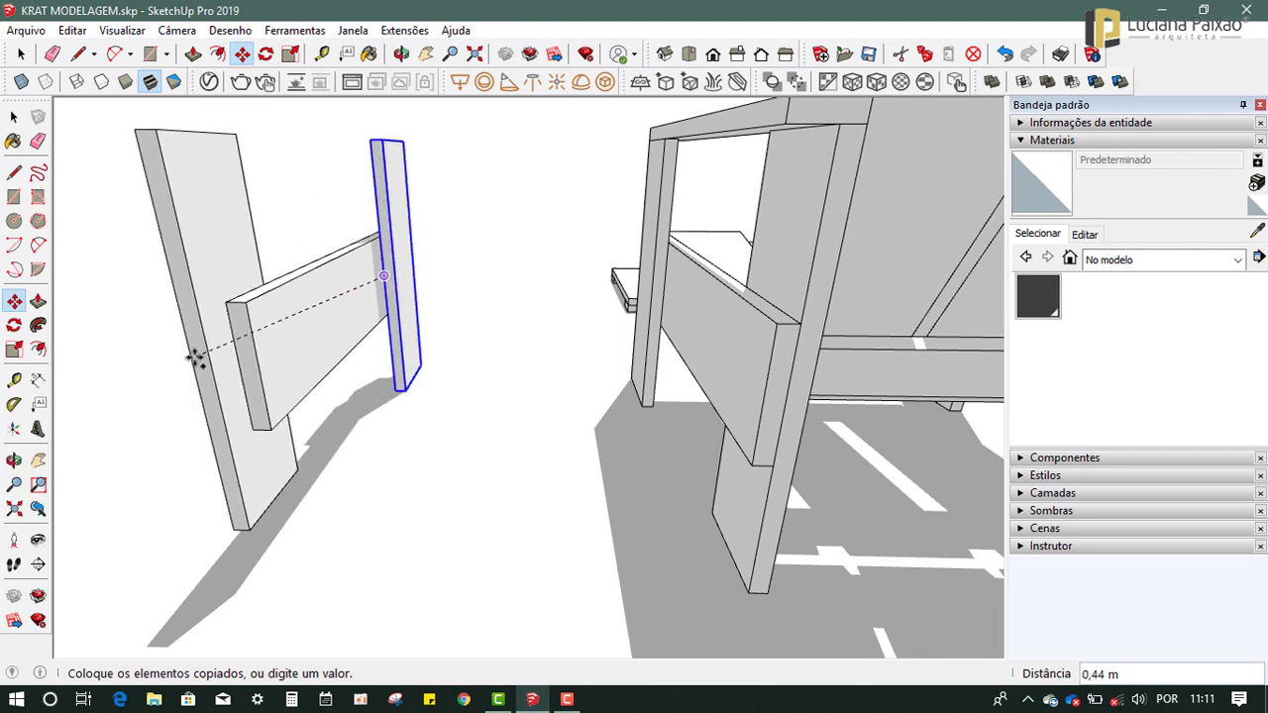
{"action": "key", "text": "Escape"}
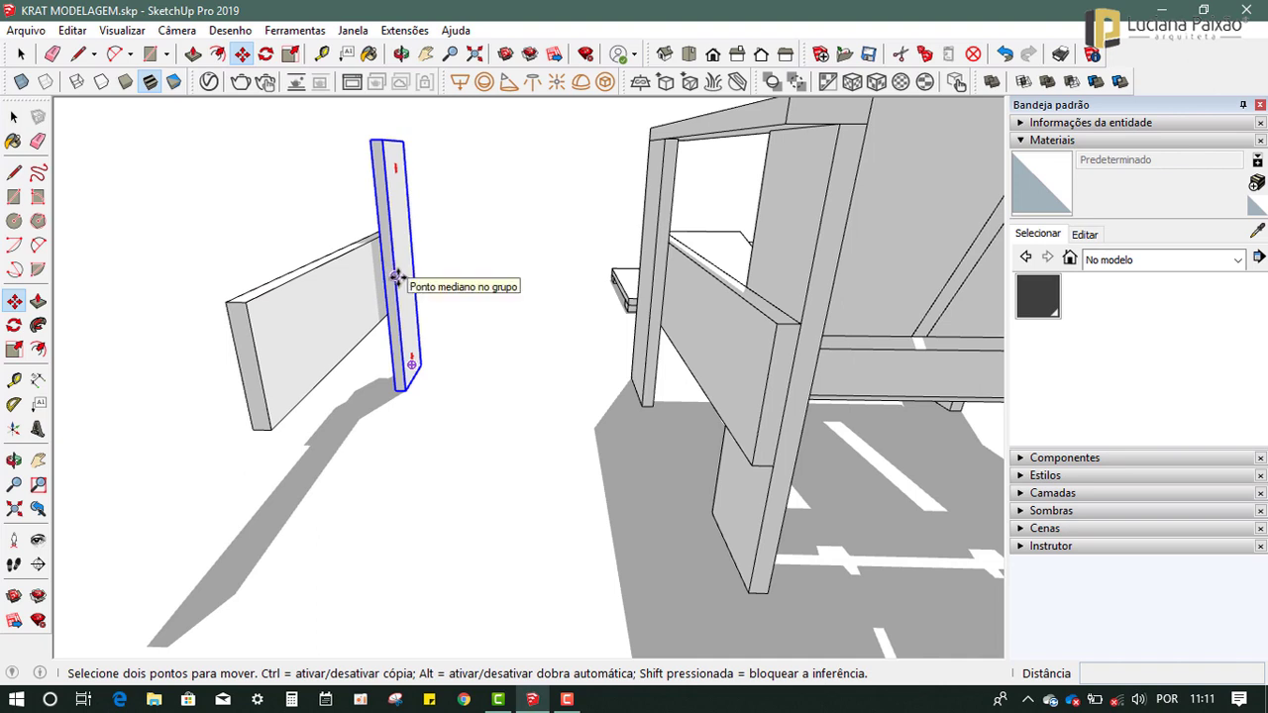
{"action": "left_click", "coordinate": [397, 277]}
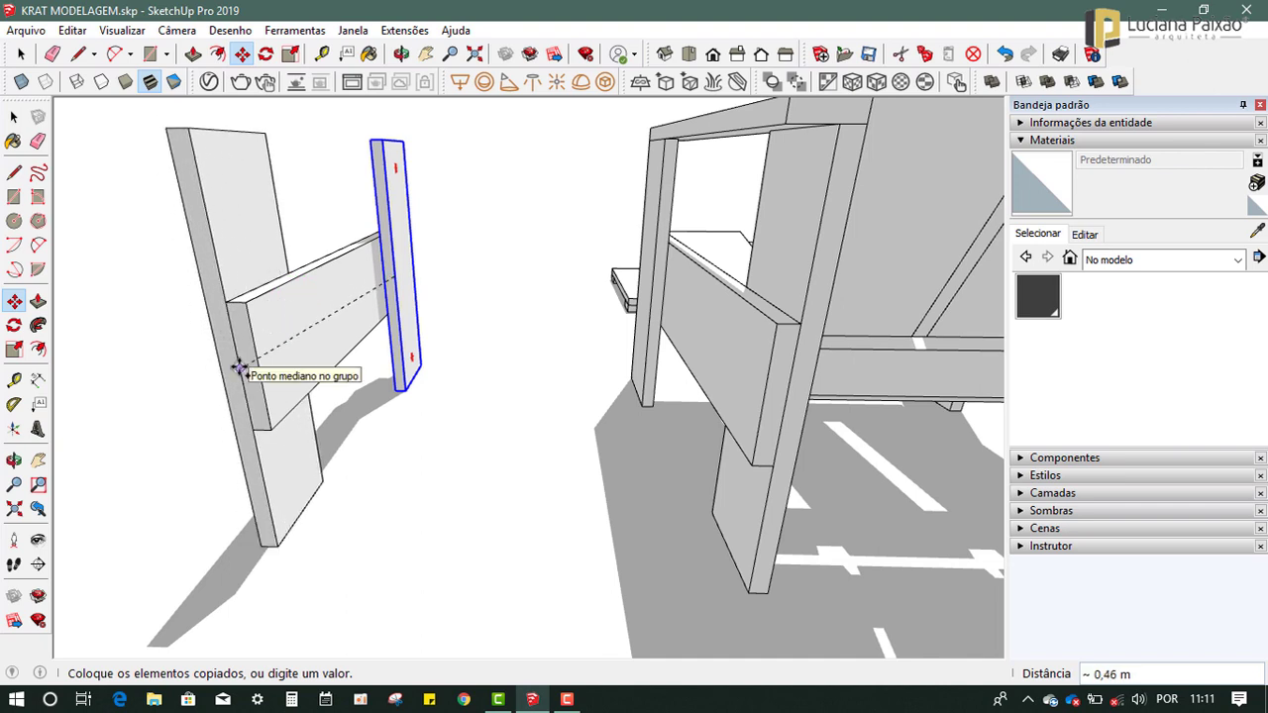
{"action": "left_click", "coordinate": [238, 368]}
{"action": "key", "text": "space"}
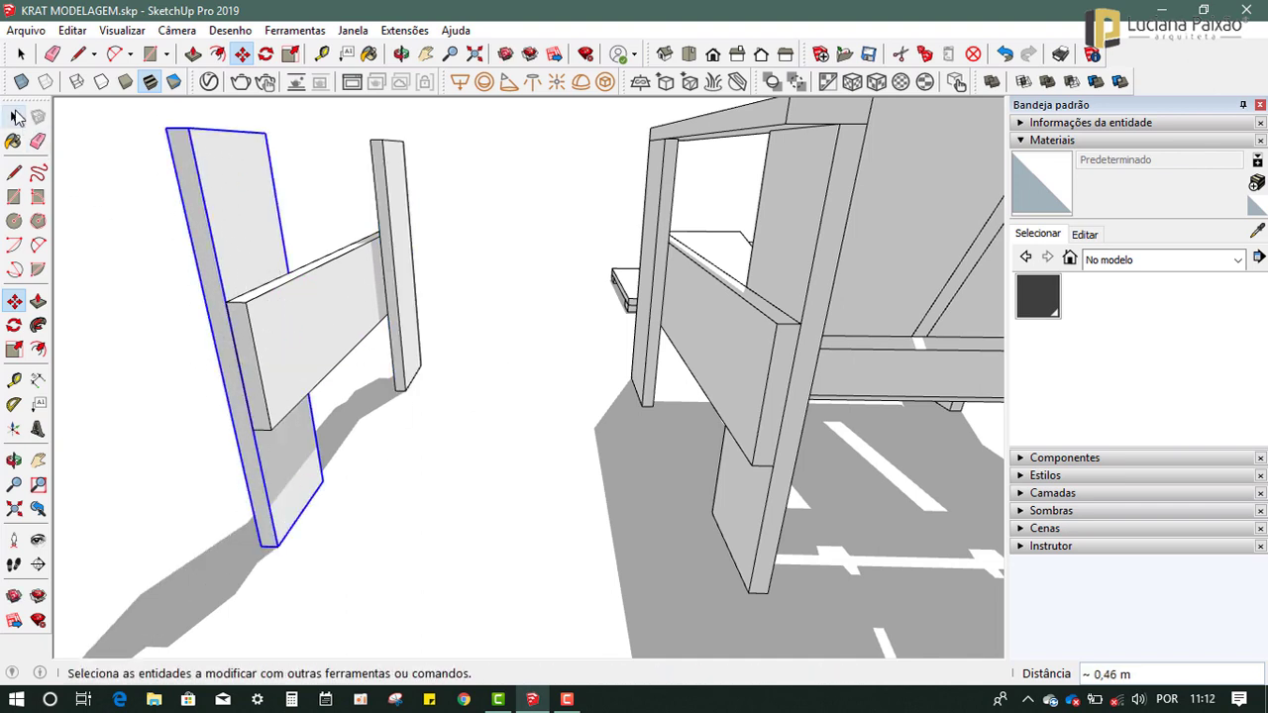
{"action": "left_click", "coordinate": [338, 407]}
{"action": "scroll", "coordinate": [337, 407], "scroll_direction": "down", "scroll_amount": 5}
{"action": "mouse_move", "coordinate": [452, 425]}
{"action": "middle_mouse_down"}
{"action": "mouse_move", "coordinate": [340, 390]}
{"action": "mouse_move", "coordinate": [722, 439]}
{"action": "mouse_move", "coordinate": [558, 481]}
{"action": "mouse_move", "coordinate": [621, 439]}
{"action": "mouse_move", "coordinate": [790, 439]}
{"action": "mouse_move", "coordinate": [555, 430]}
{"action": "middle_mouse_up"}
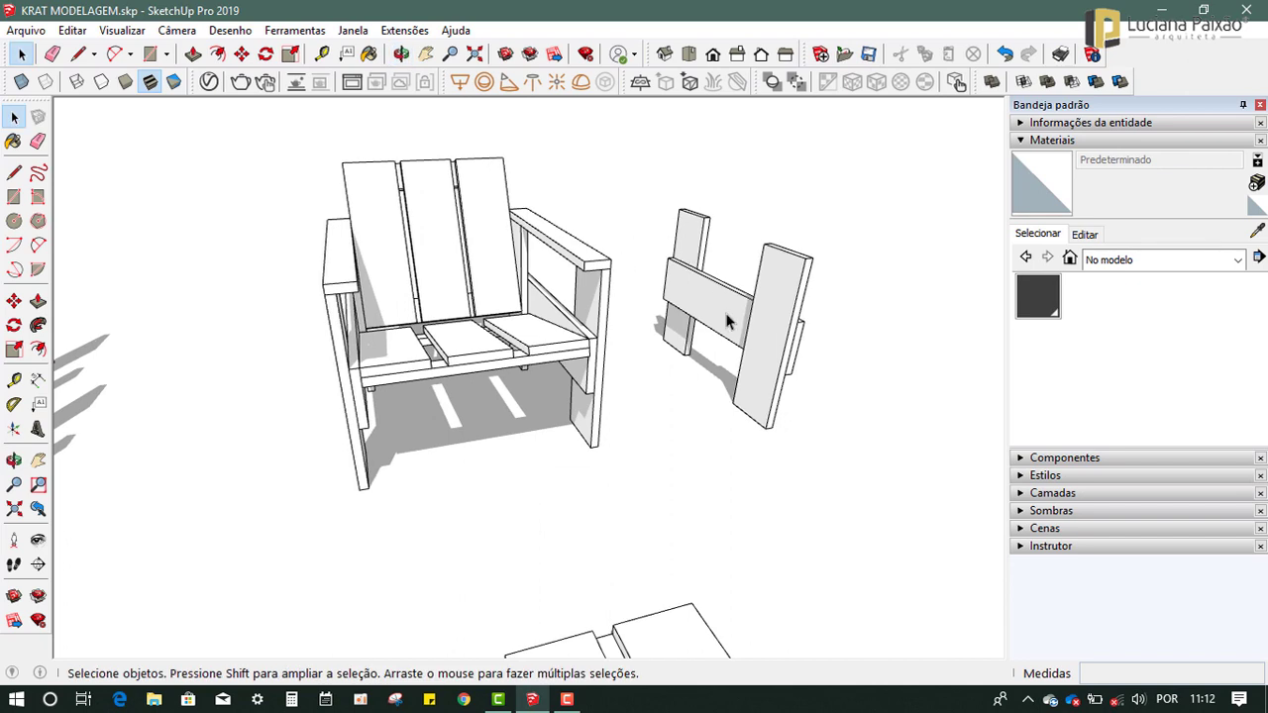
{"action": "middle_click_drag", "start_coordinate": [730, 361], "coordinate": [762, 461]}
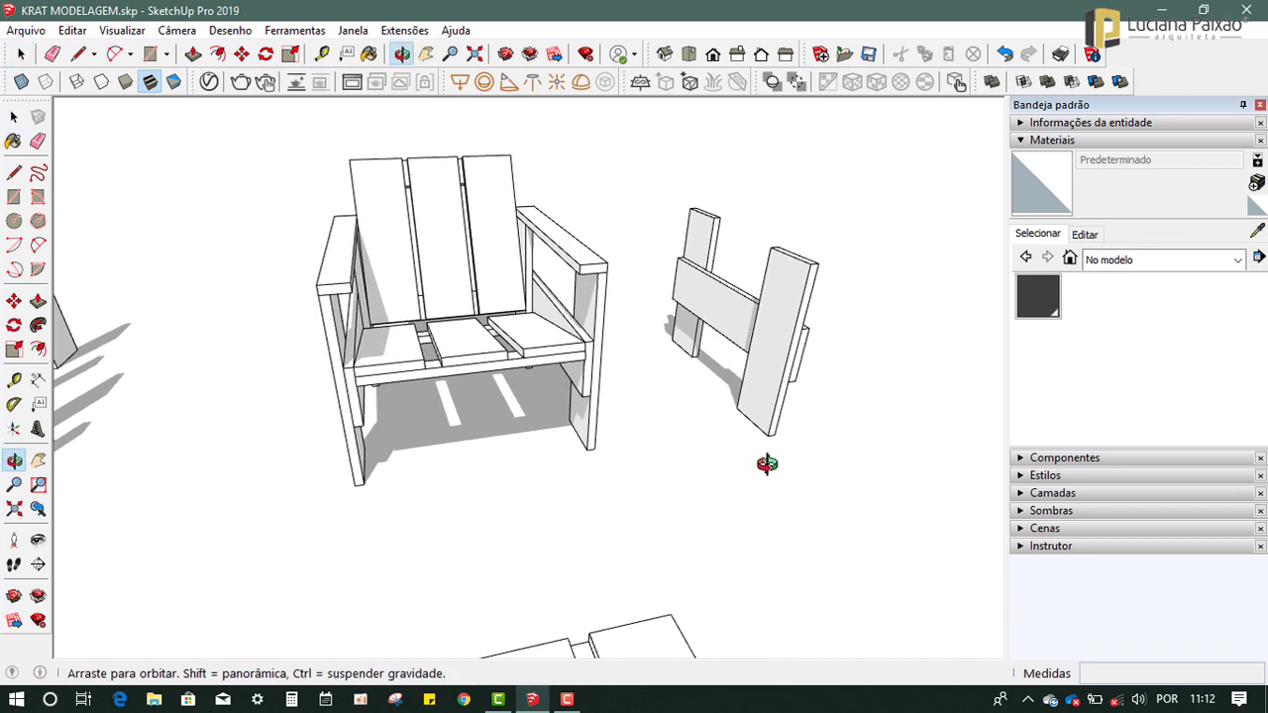
{"action": "left_click", "coordinate": [14, 379]}
{"action": "middle_click_drag", "start_coordinate": [420, 393], "coordinate": [433, 414]}
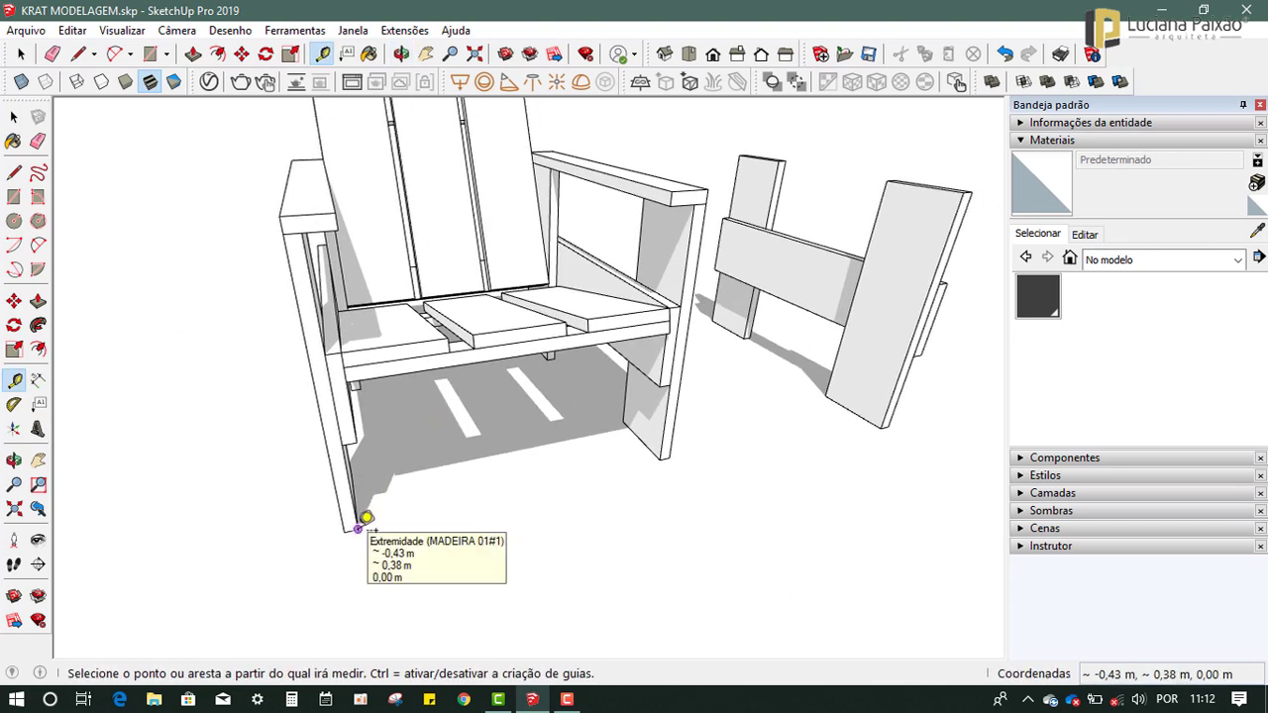
{"action": "left_click", "coordinate": [365, 517]}
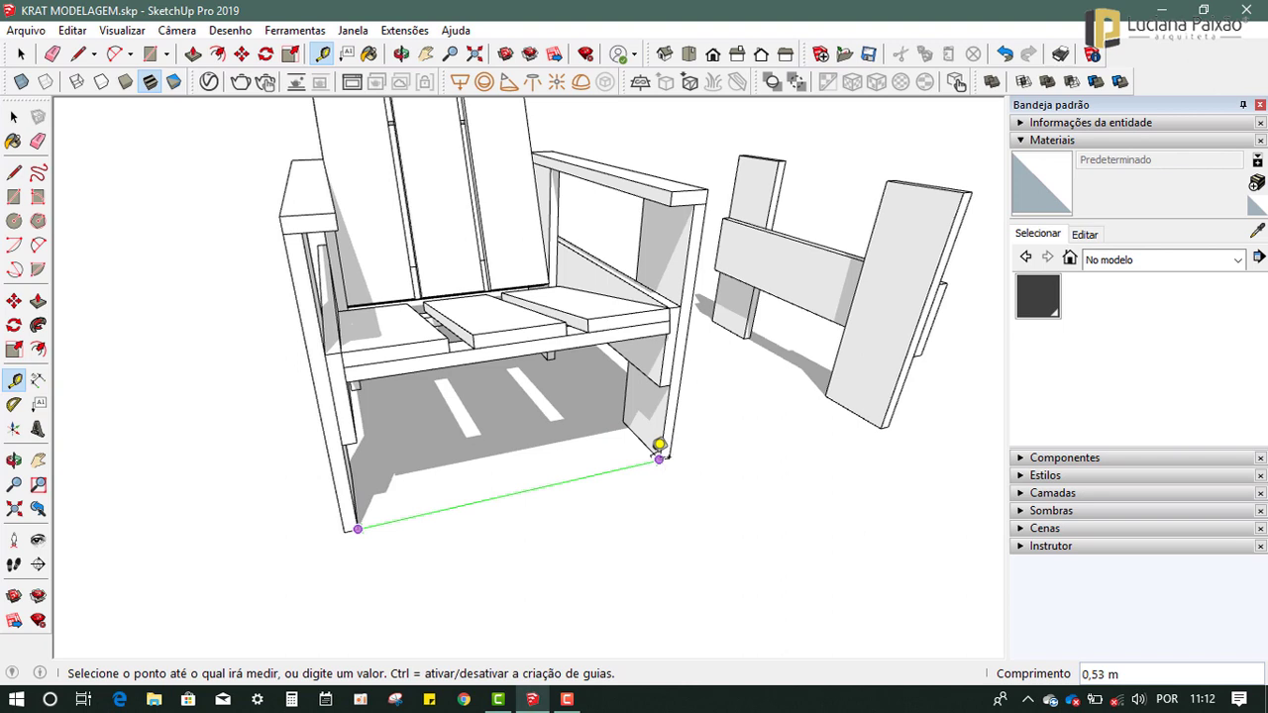
{"action": "left_click", "coordinate": [14, 117]}
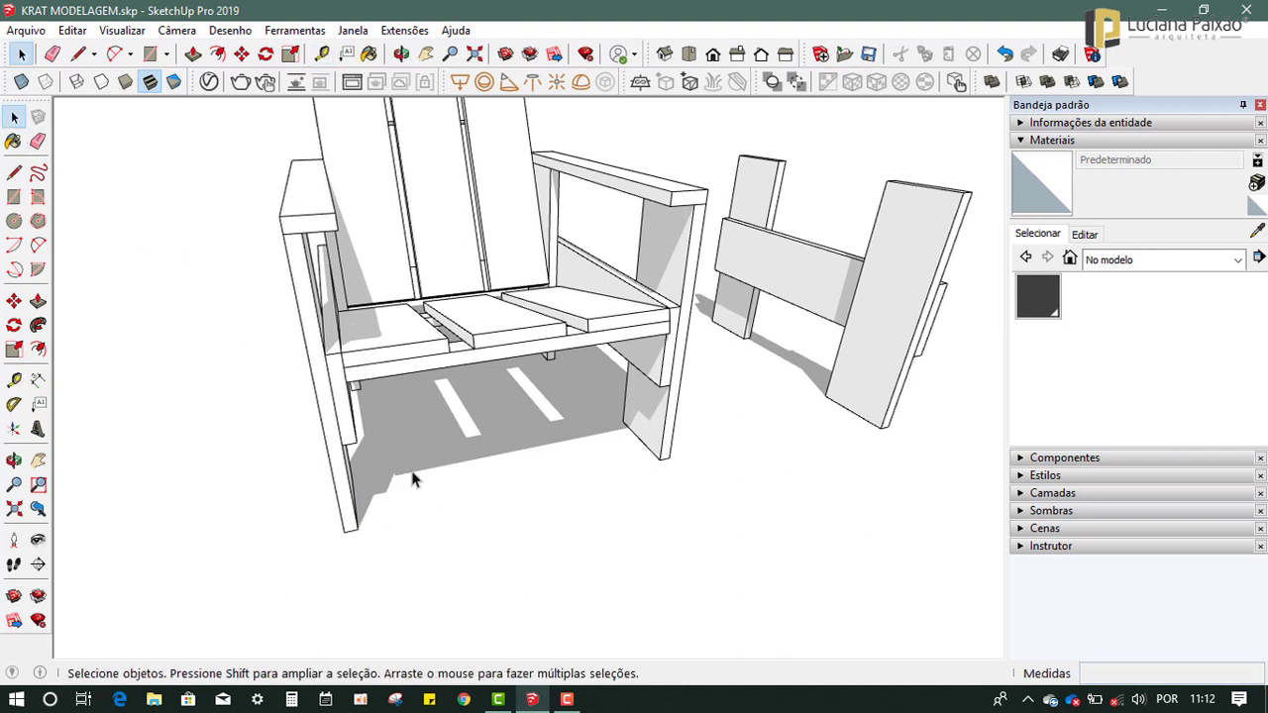
{"action": "left_click", "coordinate": [451, 372]}
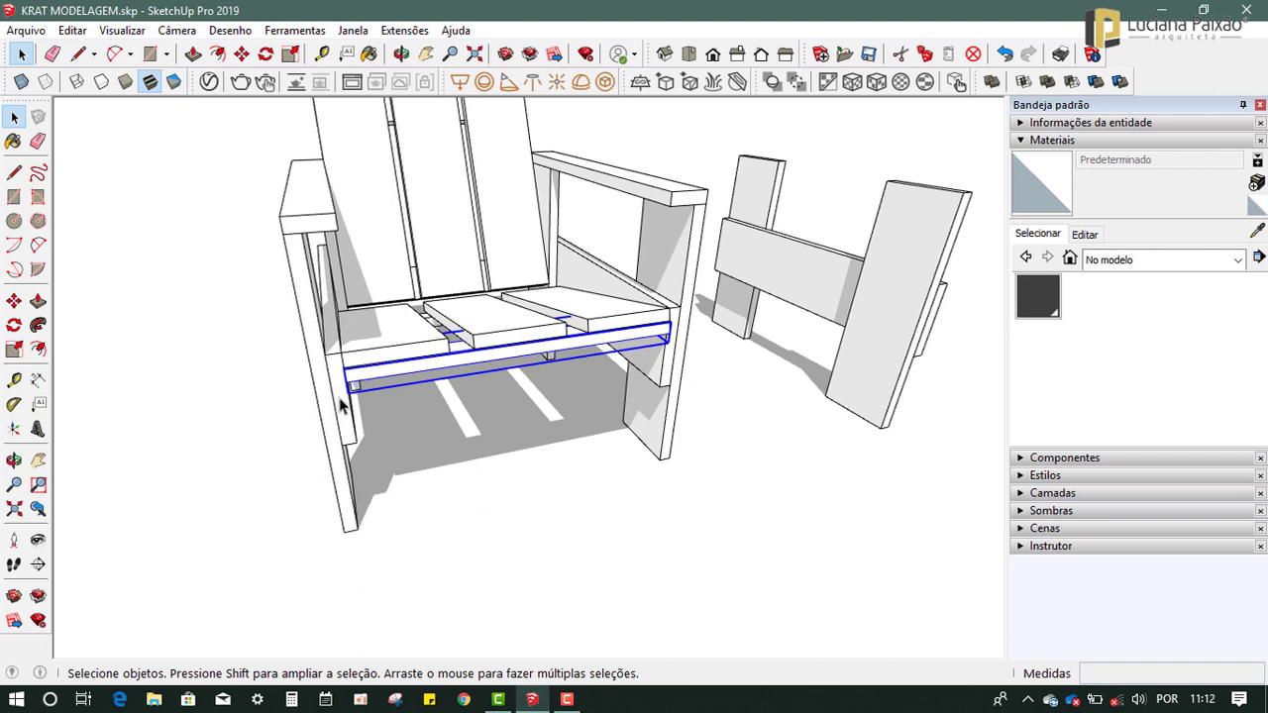
Copy the H-frame's right upright board and drop the copy beside it.
{"action": "left_click", "coordinate": [662, 381]}
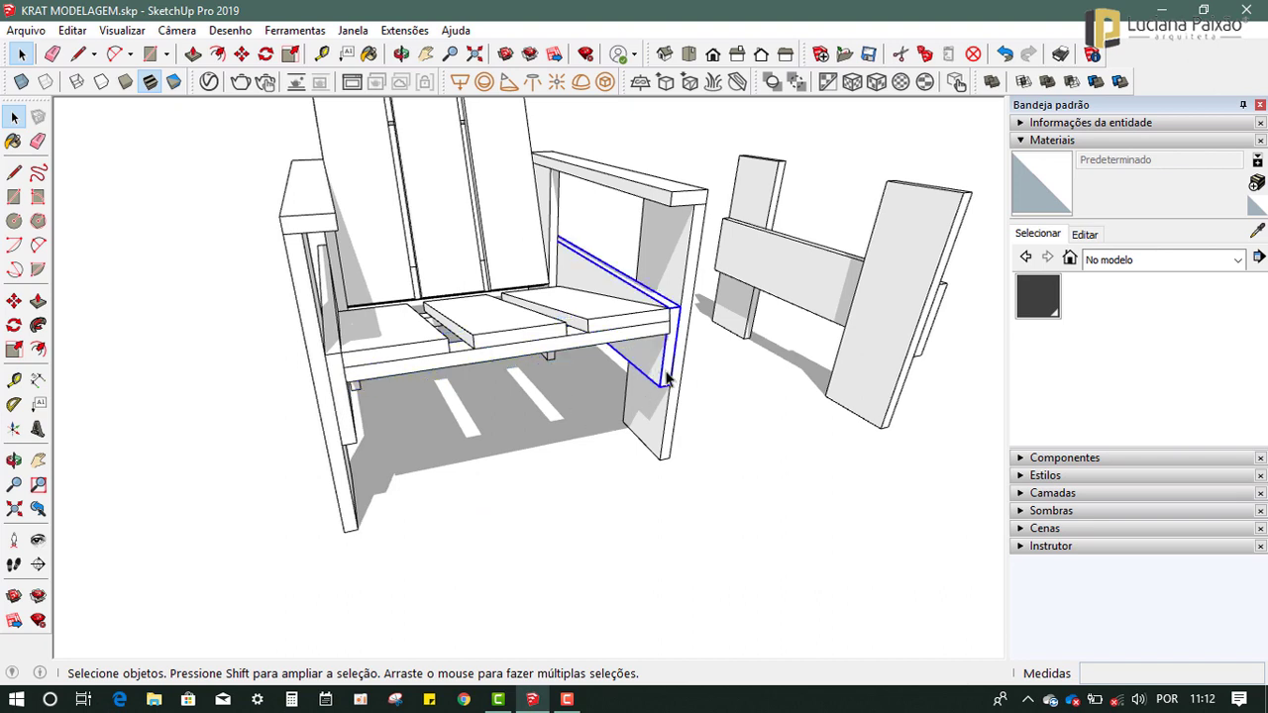
{"action": "scroll", "coordinate": [415, 390], "scroll_direction": "down", "scroll_amount": 4}
{"action": "mouse_move", "coordinate": [583, 407]}
{"action": "middle_mouse_down"}
{"action": "mouse_move", "coordinate": [663, 430]}
{"action": "mouse_move", "coordinate": [661, 461]}
{"action": "middle_mouse_up"}
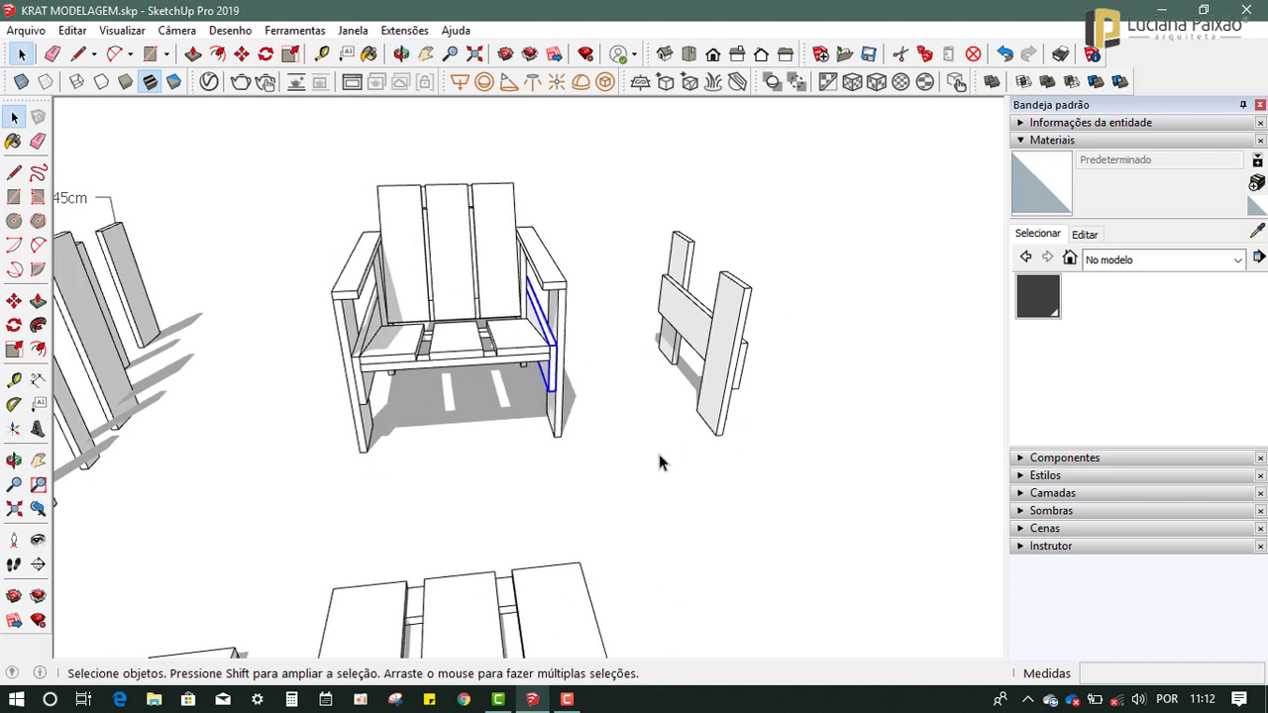
{"action": "left_click", "coordinate": [714, 429]}
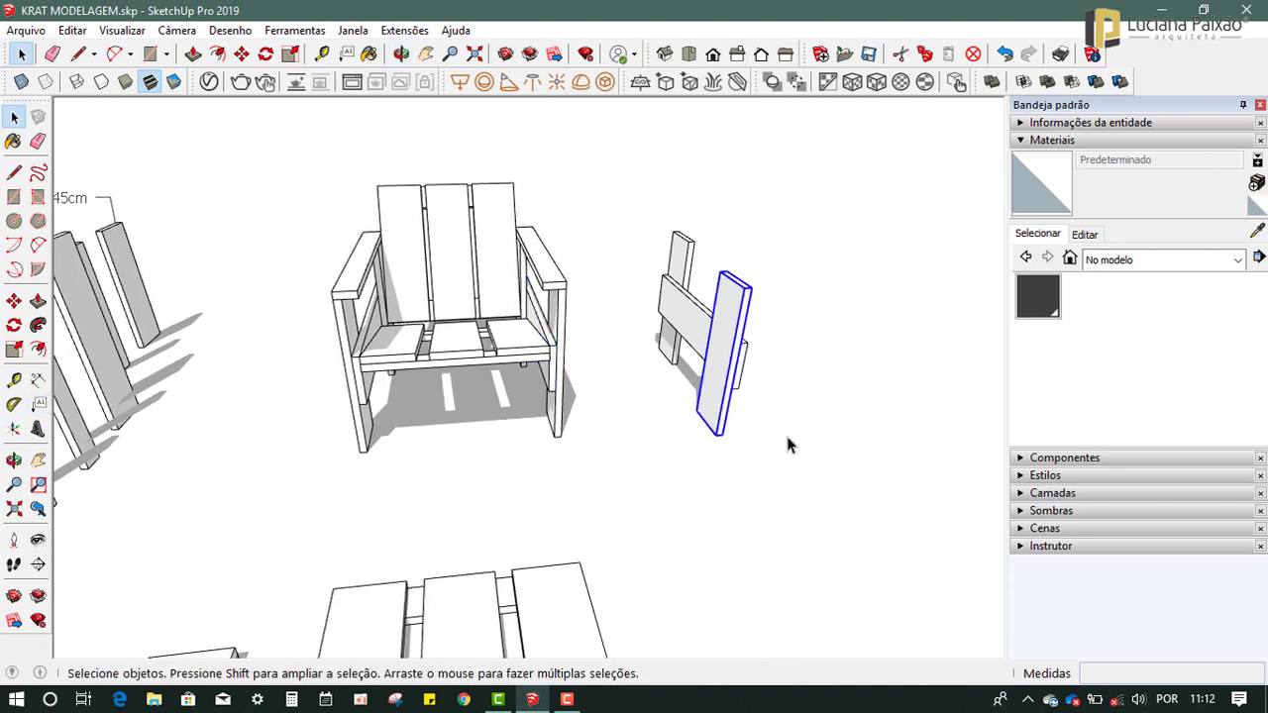
{"action": "scroll", "coordinate": [751, 393], "scroll_direction": "up", "scroll_amount": 2}
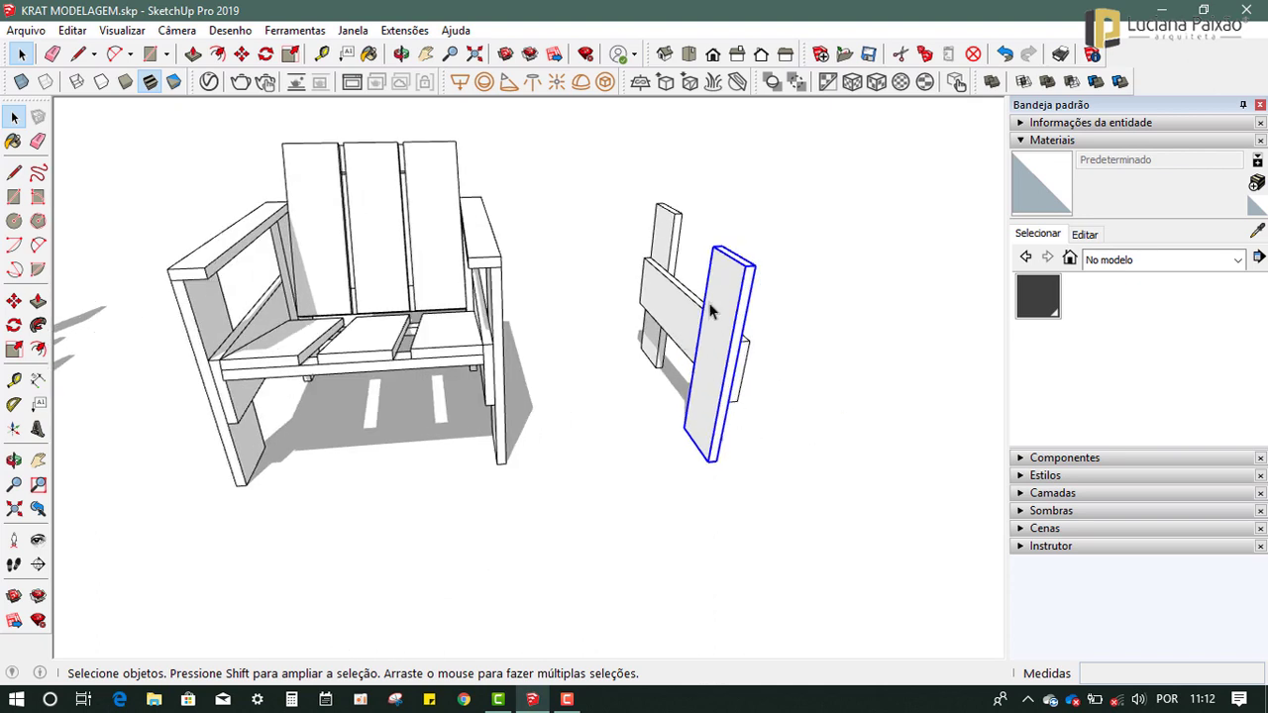
{"action": "left_click", "coordinate": [14, 301]}
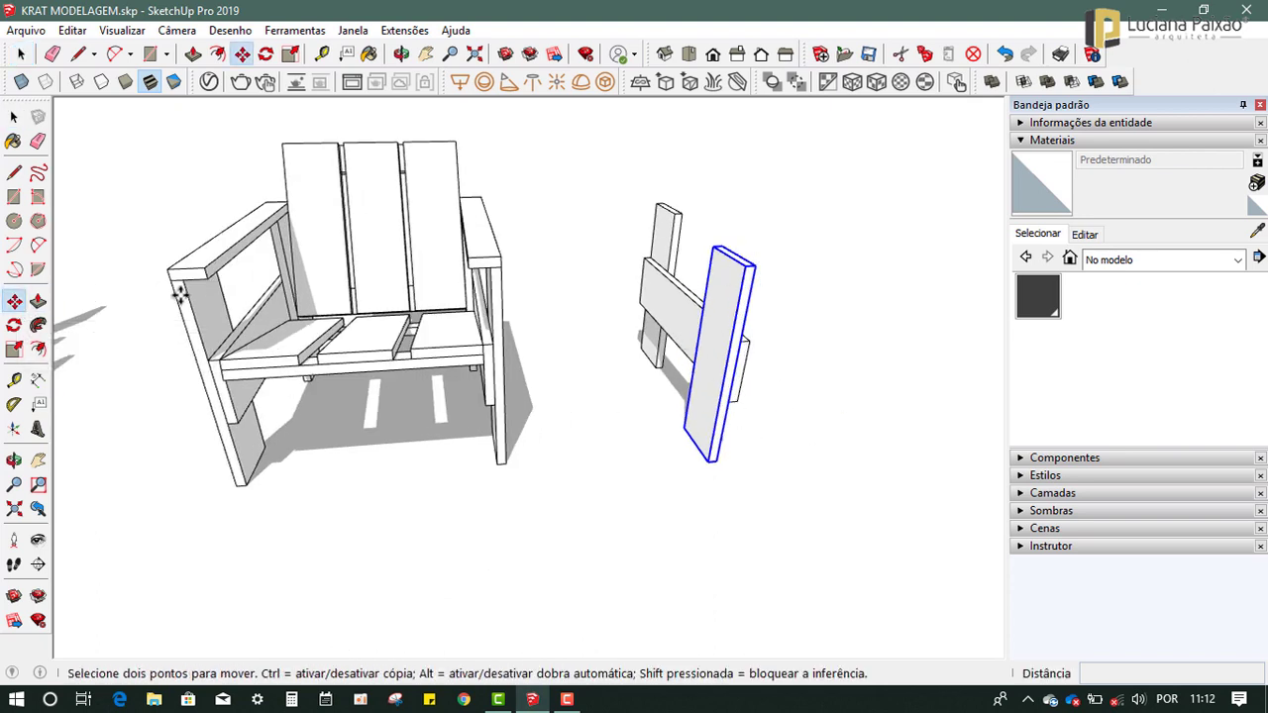
{"action": "middle_click_drag", "start_coordinate": [674, 532], "coordinate": [581, 501]}
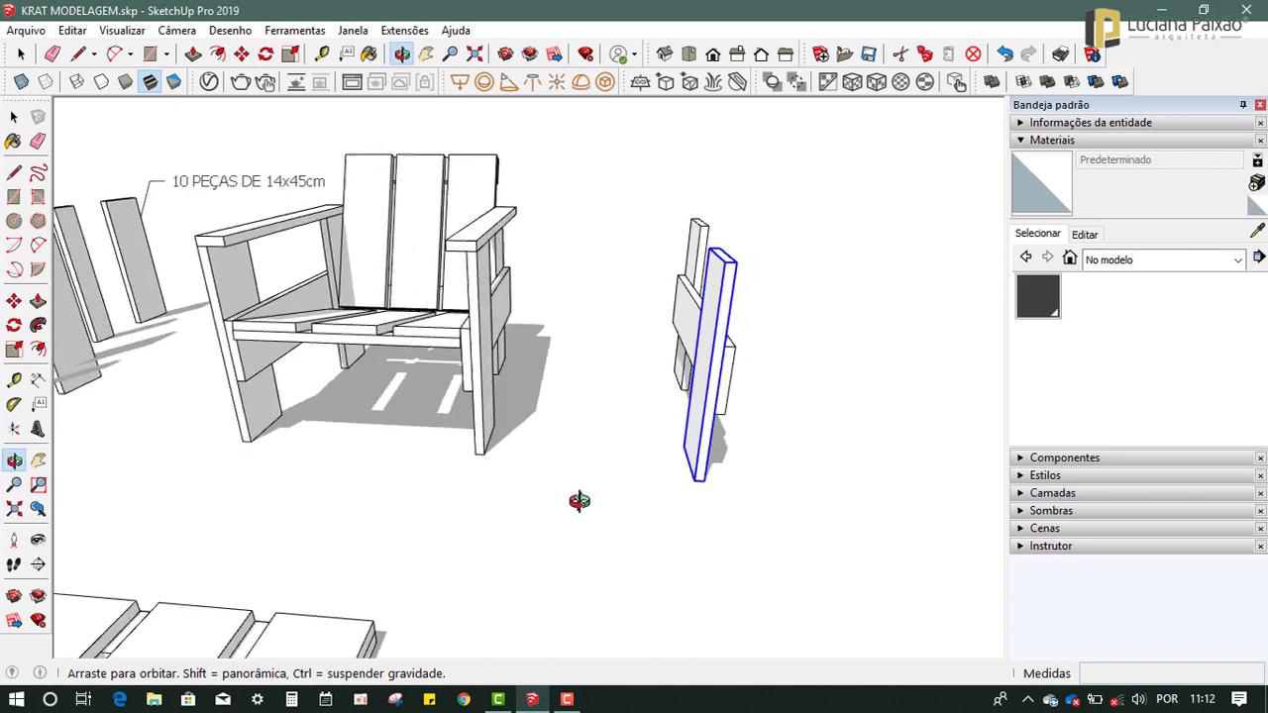
{"action": "scroll", "coordinate": [690, 509], "scroll_direction": "up", "scroll_amount": 2}
{"action": "scroll", "coordinate": [687, 475], "scroll_direction": "up", "scroll_amount": 3}
{"action": "key", "text": "ctrl"}
{"action": "left_click", "coordinate": [699, 469]}
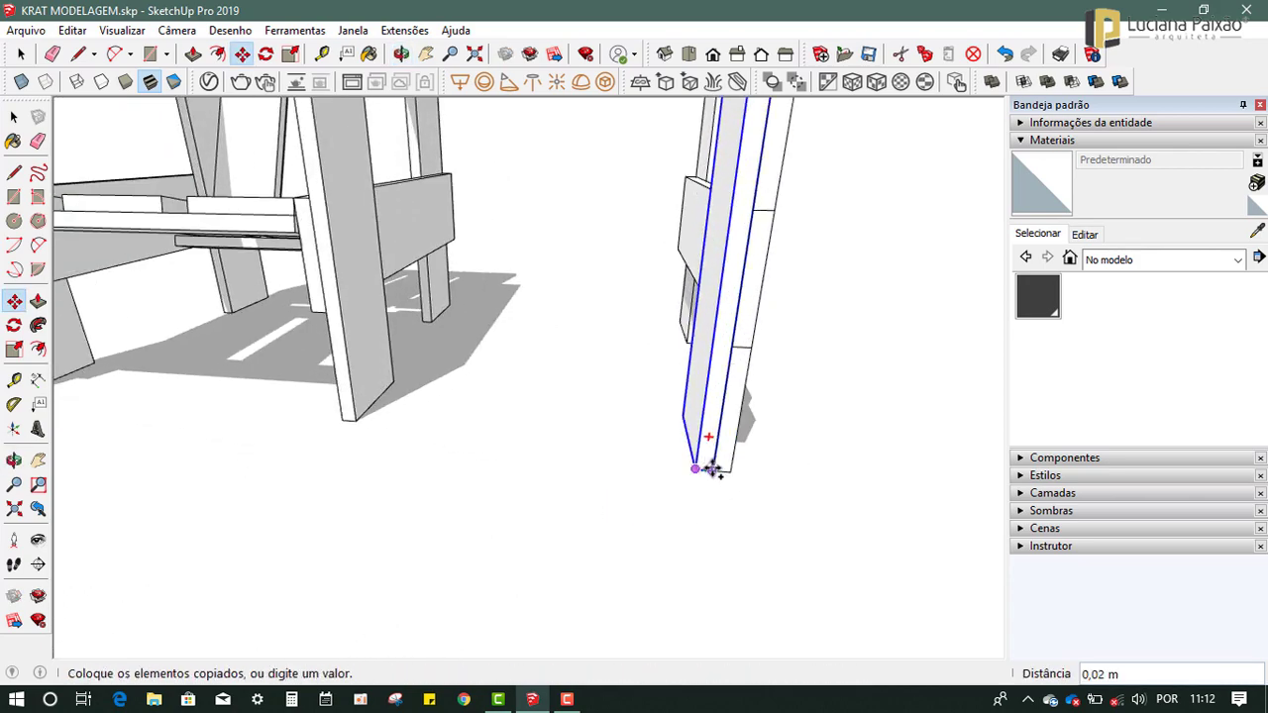
{"action": "left_click", "coordinate": [716, 467]}
Slide the copied upright 0,53 m along the green axis.
{"action": "scroll", "coordinate": [425, 466], "scroll_direction": "down", "scroll_amount": 4}
{"action": "mouse_move", "coordinate": [559, 433]}
{"action": "middle_mouse_down"}
{"action": "mouse_move", "coordinate": [744, 521]}
{"action": "mouse_move", "coordinate": [713, 512]}
{"action": "mouse_move", "coordinate": [655, 448]}
{"action": "middle_mouse_up"}
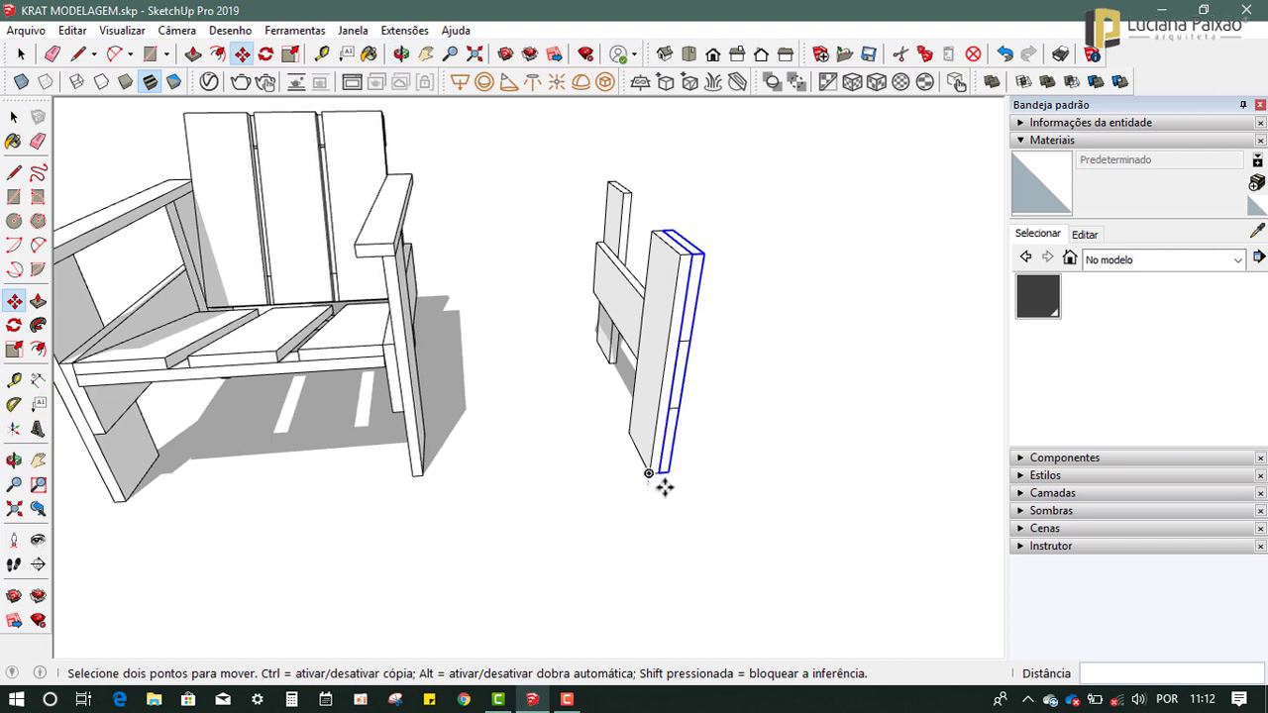
{"action": "left_click", "coordinate": [657, 473]}
{"action": "type", "text": "0,5"}
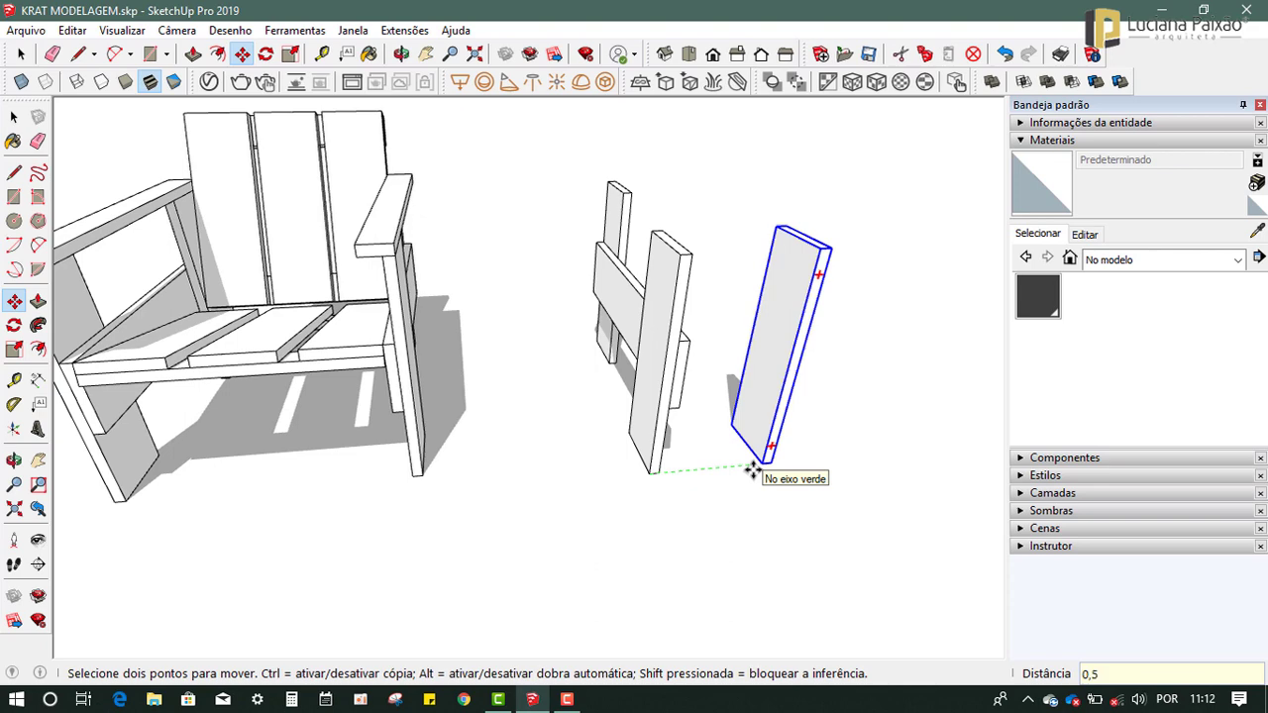
{"action": "type", "text": "3"}
{"action": "key", "text": "Return"}
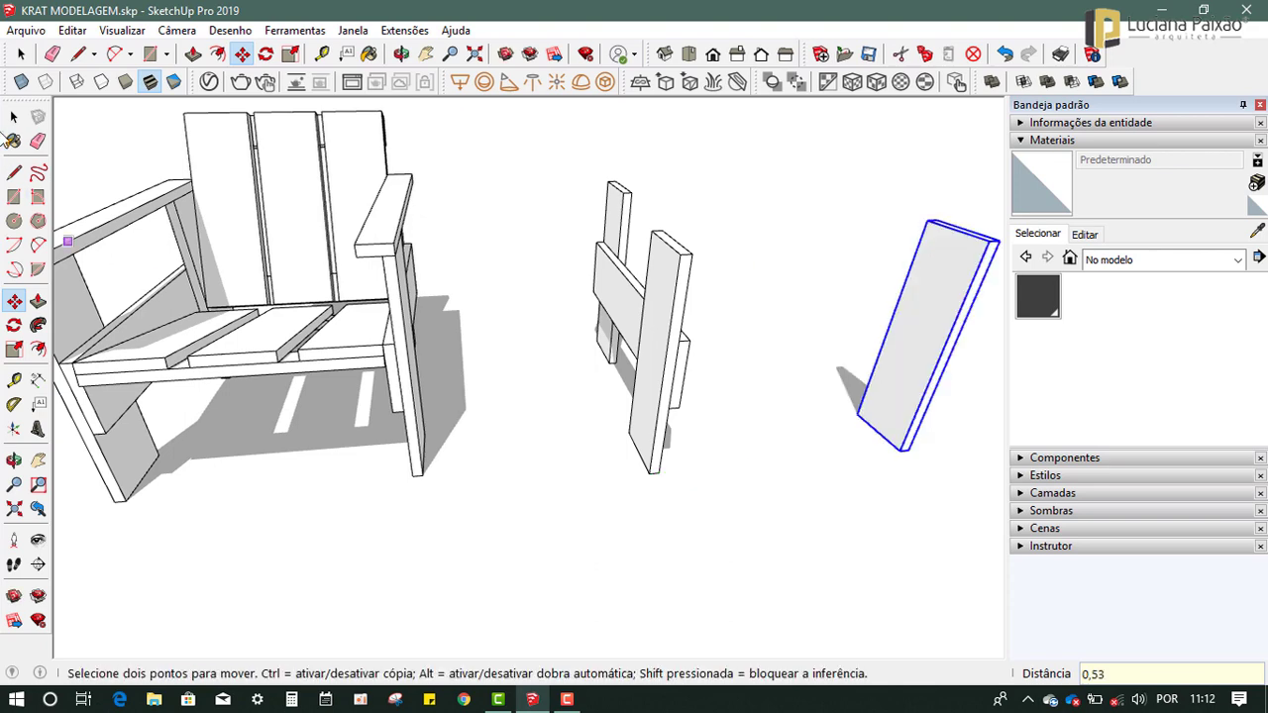
Select the H-frame's horizontal board.
{"action": "left_click", "coordinate": [15, 118]}
{"action": "left_click", "coordinate": [527, 582]}
{"action": "mouse_move", "coordinate": [323, 482]}
{"action": "middle_mouse_down"}
{"action": "mouse_move", "coordinate": [785, 463]}
{"action": "mouse_move", "coordinate": [553, 391]}
{"action": "mouse_move", "coordinate": [755, 459]}
{"action": "mouse_move", "coordinate": [634, 445]}
{"action": "middle_mouse_up"}
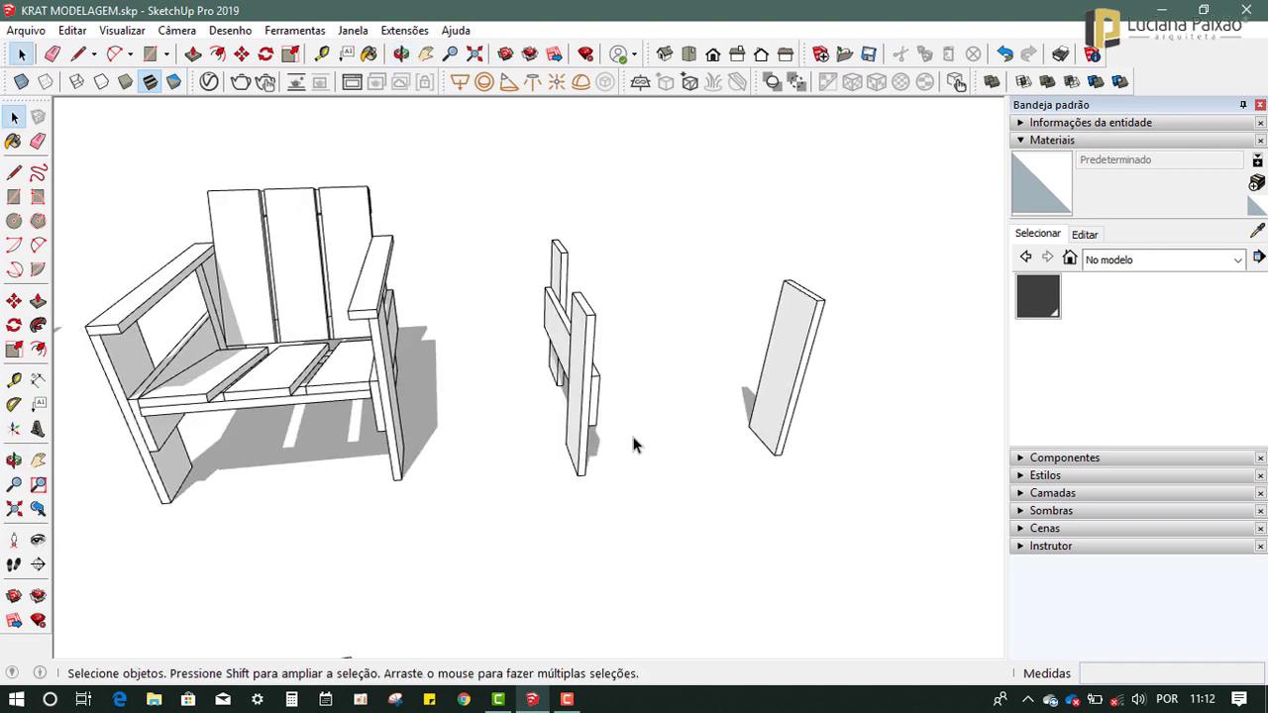
{"action": "left_click", "coordinate": [596, 394]}
{"action": "mouse_move", "coordinate": [56, 468]}
{"action": "middle_mouse_down"}
{"action": "mouse_move", "coordinate": [481, 478]}
{"action": "mouse_move", "coordinate": [178, 376]}
{"action": "middle_mouse_up"}
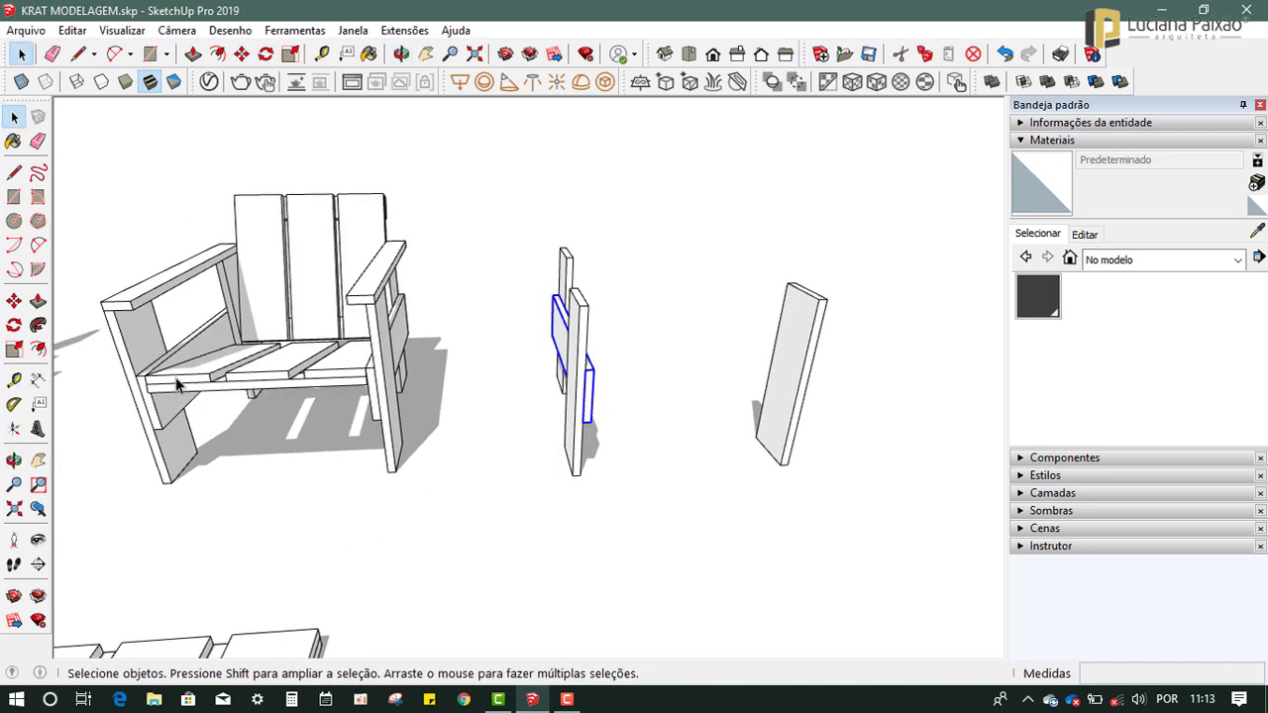
Copy the crossbar onto the right upright board.
{"action": "left_click", "coordinate": [14, 300]}
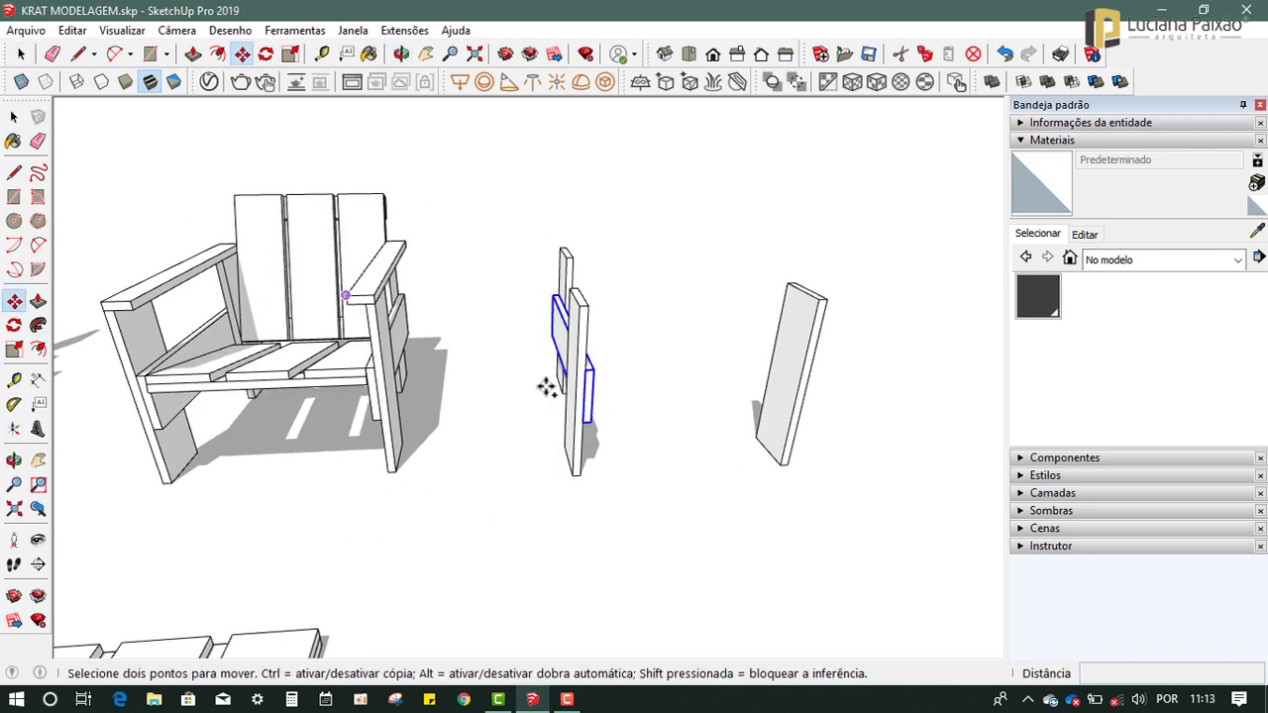
{"action": "scroll", "coordinate": [773, 401], "scroll_direction": "up", "scroll_amount": 2}
{"action": "scroll", "coordinate": [826, 410], "scroll_direction": "up", "scroll_amount": 2}
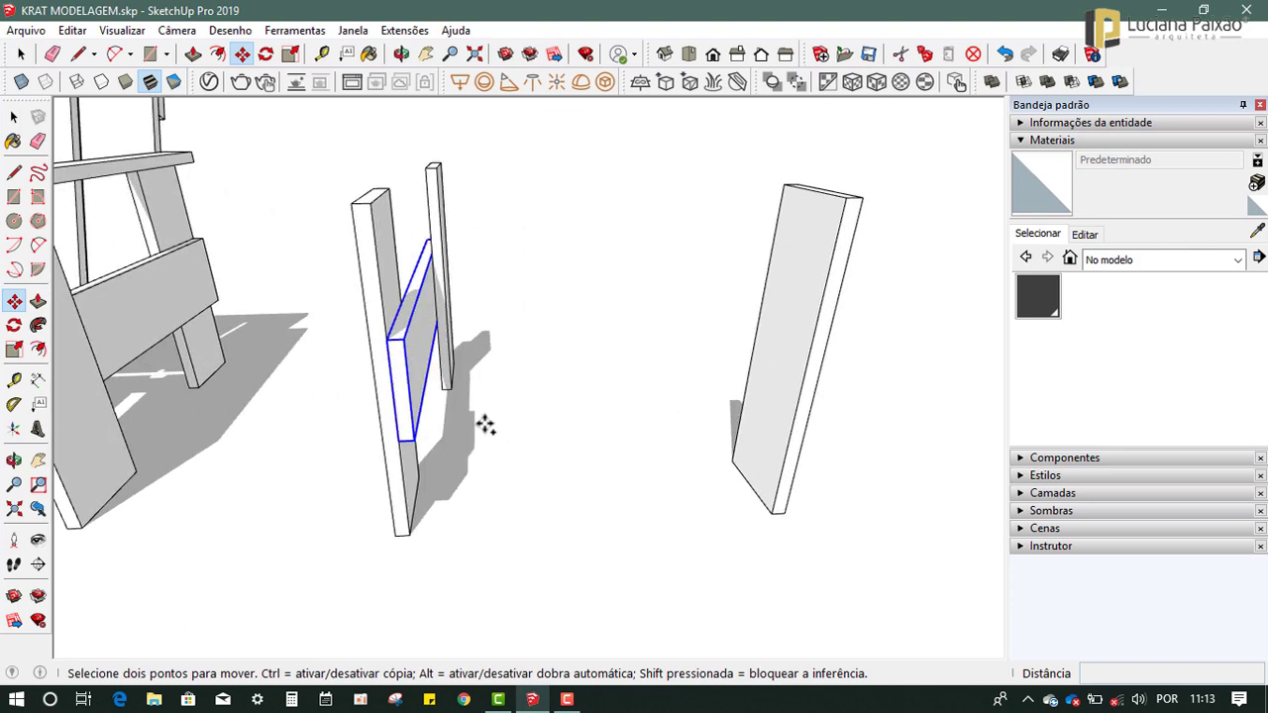
{"action": "left_click", "coordinate": [409, 391], "text": "ctrl"}
{"action": "left_click", "coordinate": [801, 384]}
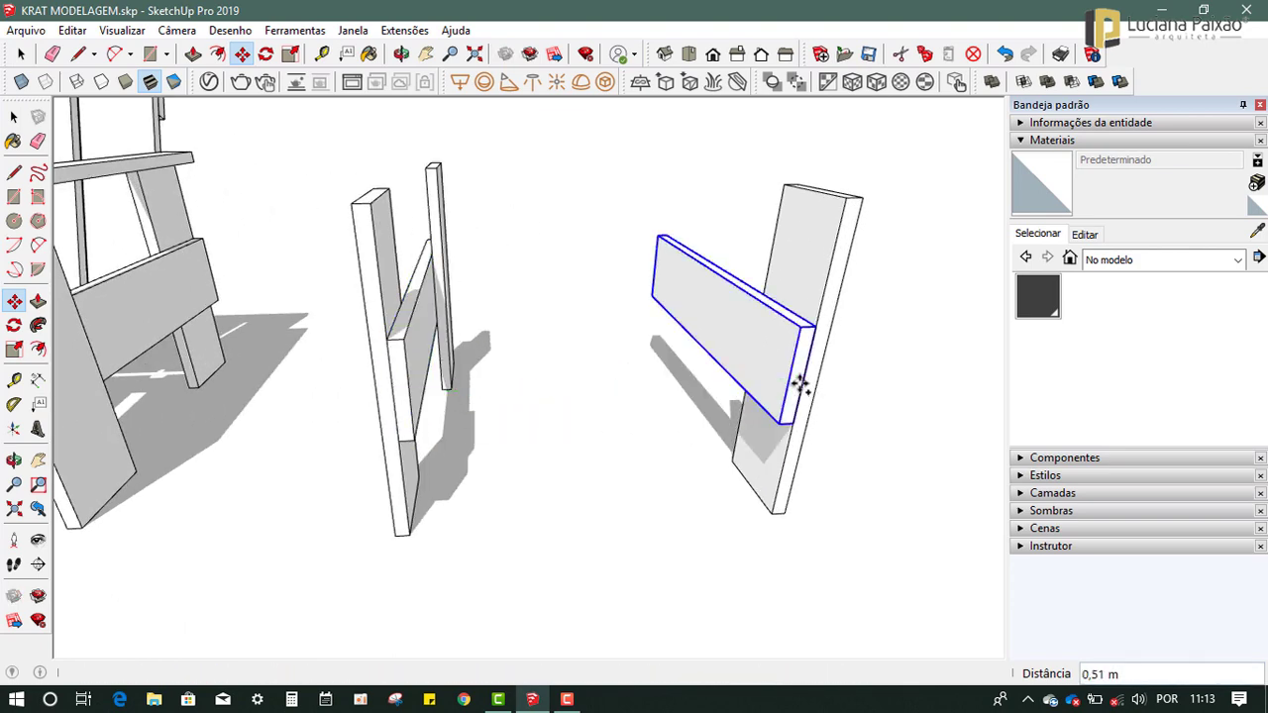
{"action": "scroll", "coordinate": [647, 473], "scroll_direction": "down", "scroll_amount": 3}
{"action": "mouse_move", "coordinate": [667, 467]}
{"action": "middle_mouse_down"}
{"action": "mouse_move", "coordinate": [453, 461]}
{"action": "mouse_move", "coordinate": [376, 475]}
{"action": "mouse_move", "coordinate": [588, 472]}
{"action": "middle_mouse_up"}
Copy the tall upright next to the left frame, about 0,47 m along.
{"action": "left_click", "coordinate": [14, 116]}
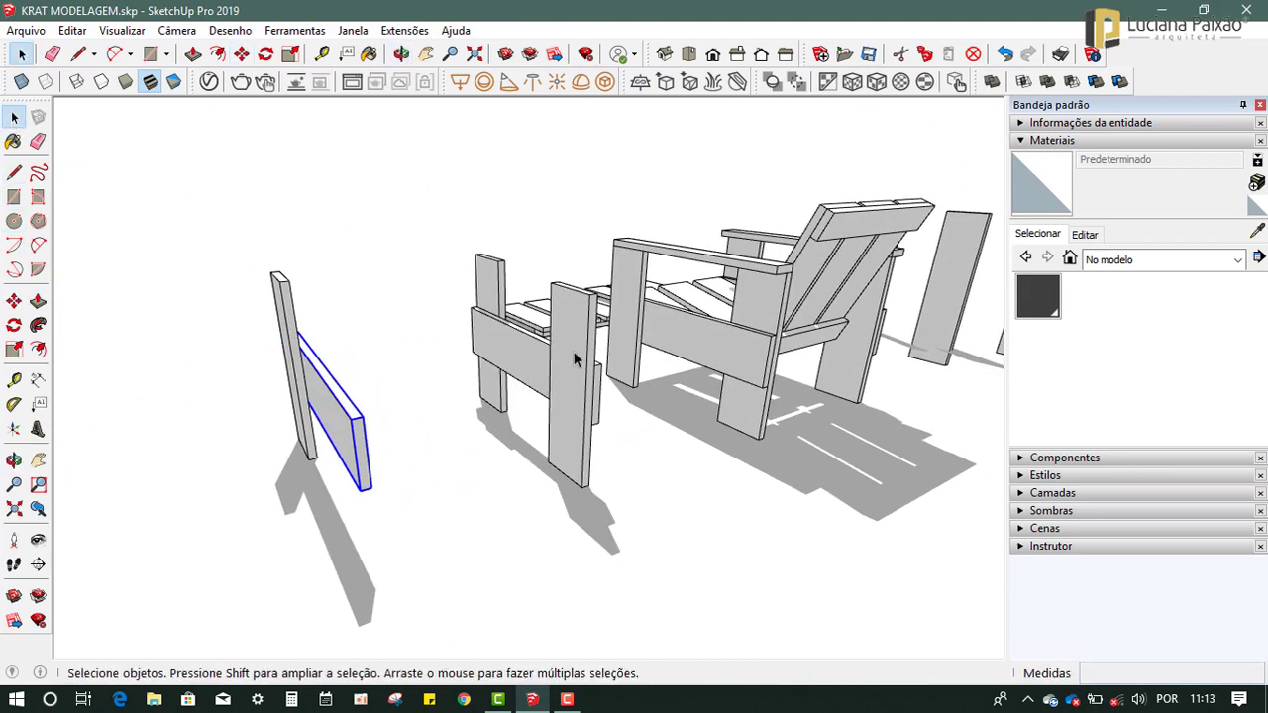
{"action": "left_click", "coordinate": [578, 361]}
{"action": "left_click", "coordinate": [14, 301]}
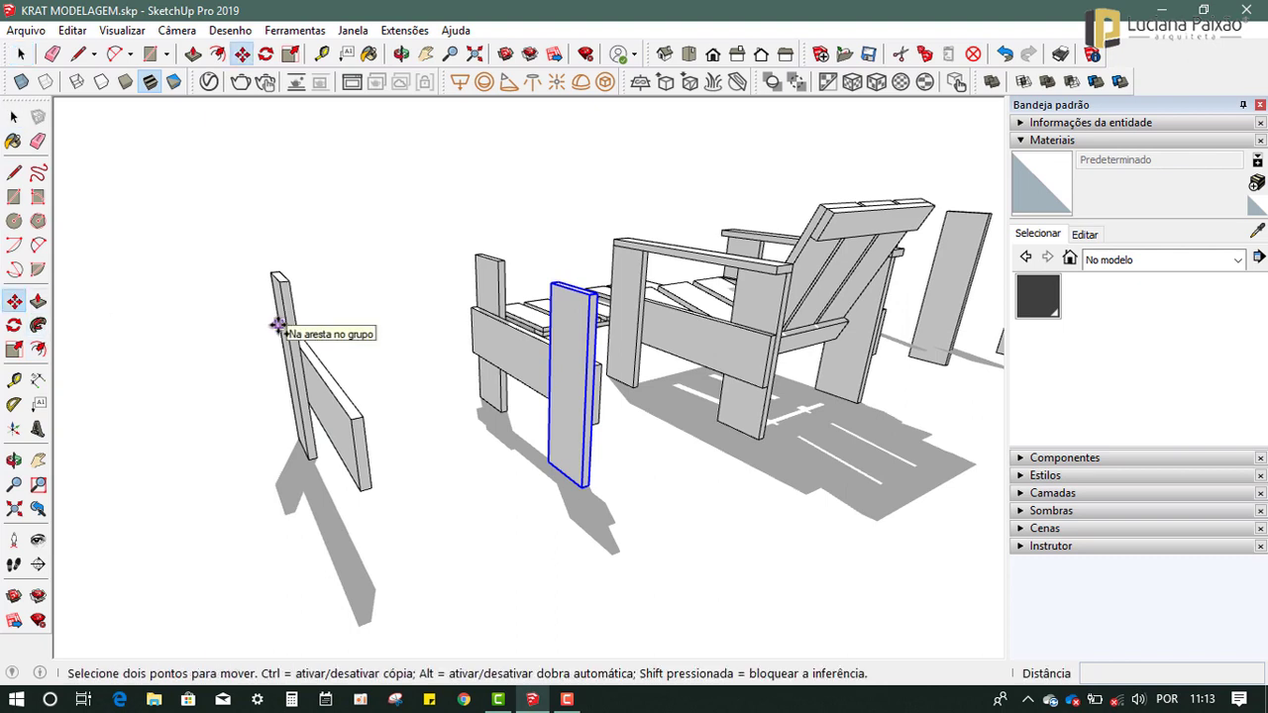
{"action": "scroll", "coordinate": [525, 442], "scroll_direction": "up", "scroll_amount": 2}
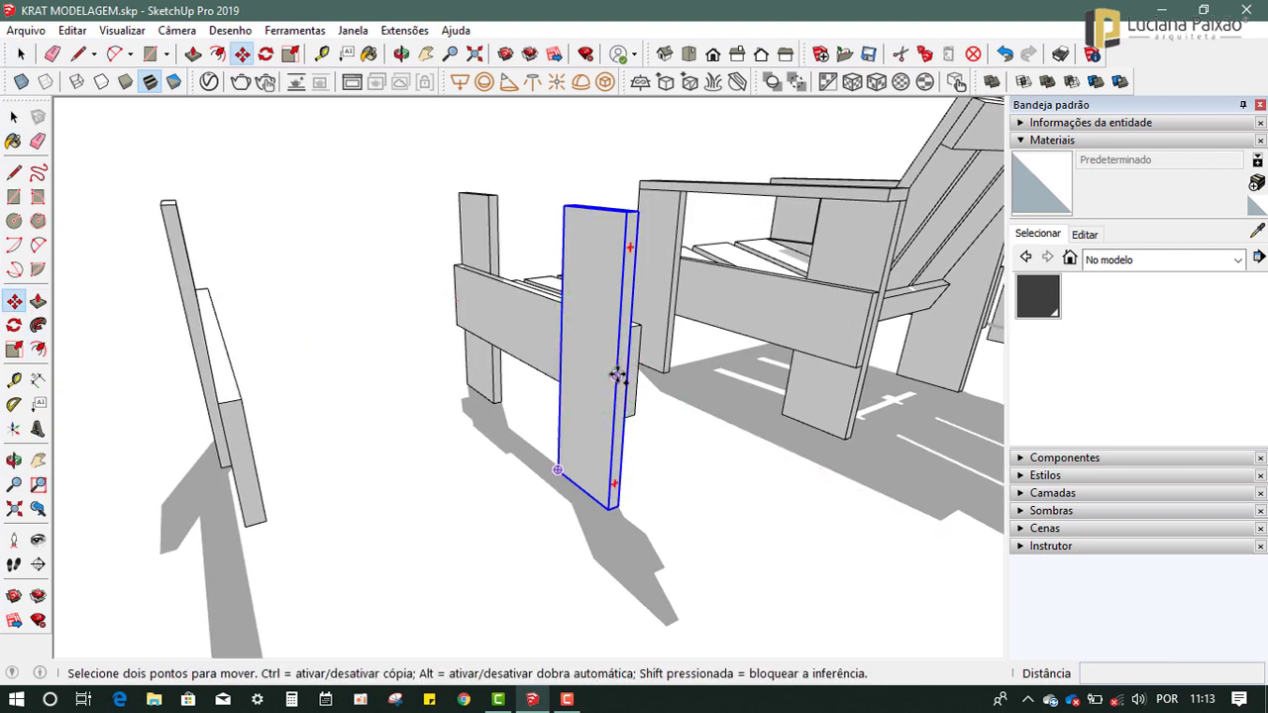
{"action": "key", "text": "ctrl"}
{"action": "left_click", "coordinate": [616, 377]}
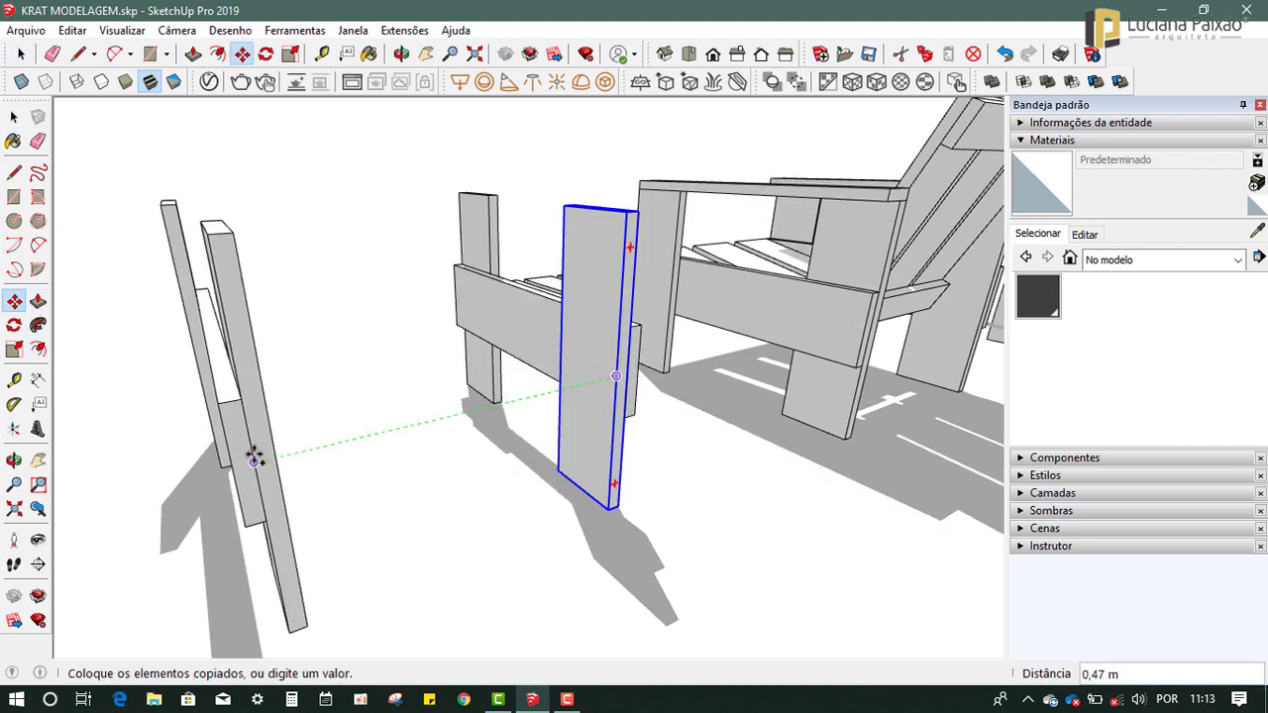
{"action": "left_click", "coordinate": [256, 463]}
{"action": "scroll", "coordinate": [419, 413], "scroll_direction": "down", "scroll_amount": 3}
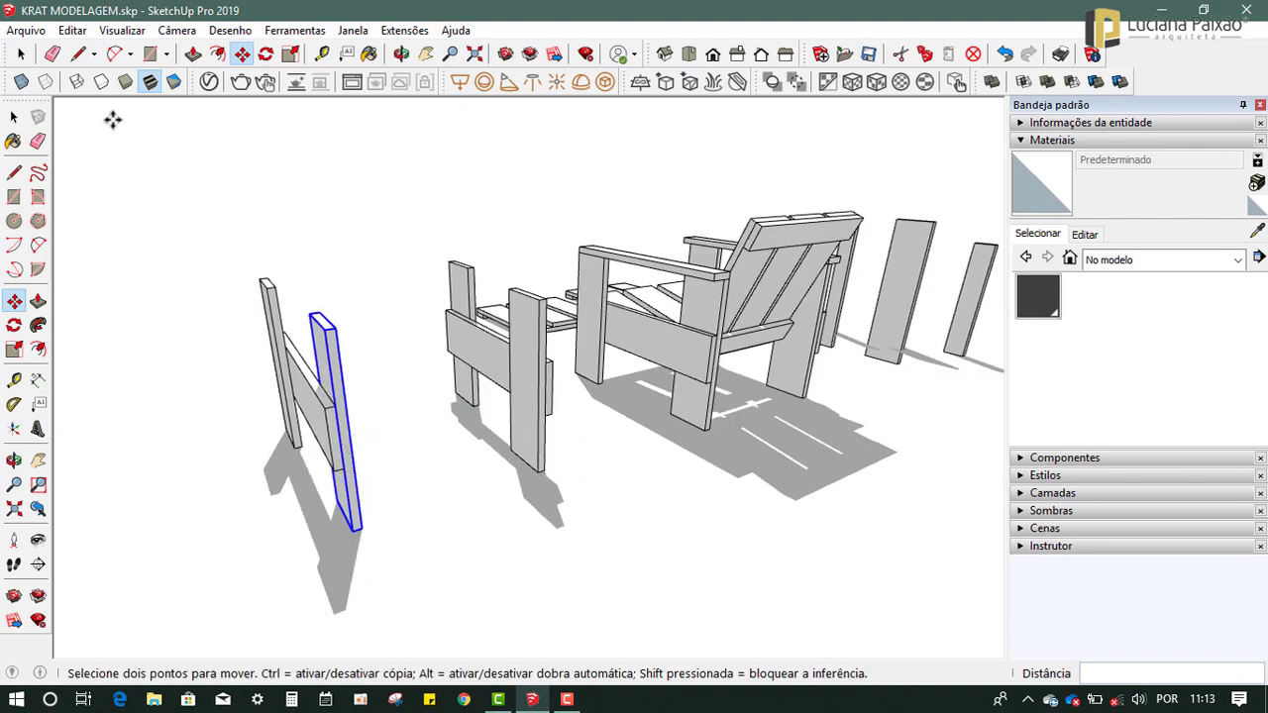
{"action": "left_click", "coordinate": [14, 117]}
{"action": "left_click", "coordinate": [256, 377]}
{"action": "mouse_move", "coordinate": [255, 378]}
{"action": "middle_mouse_down"}
{"action": "mouse_move", "coordinate": [821, 453]}
{"action": "mouse_move", "coordinate": [782, 455]}
{"action": "mouse_move", "coordinate": [707, 241]}
{"action": "middle_mouse_up"}
{"action": "left_click", "coordinate": [748, 218]}
{"action": "left_click", "coordinate": [629, 231]}
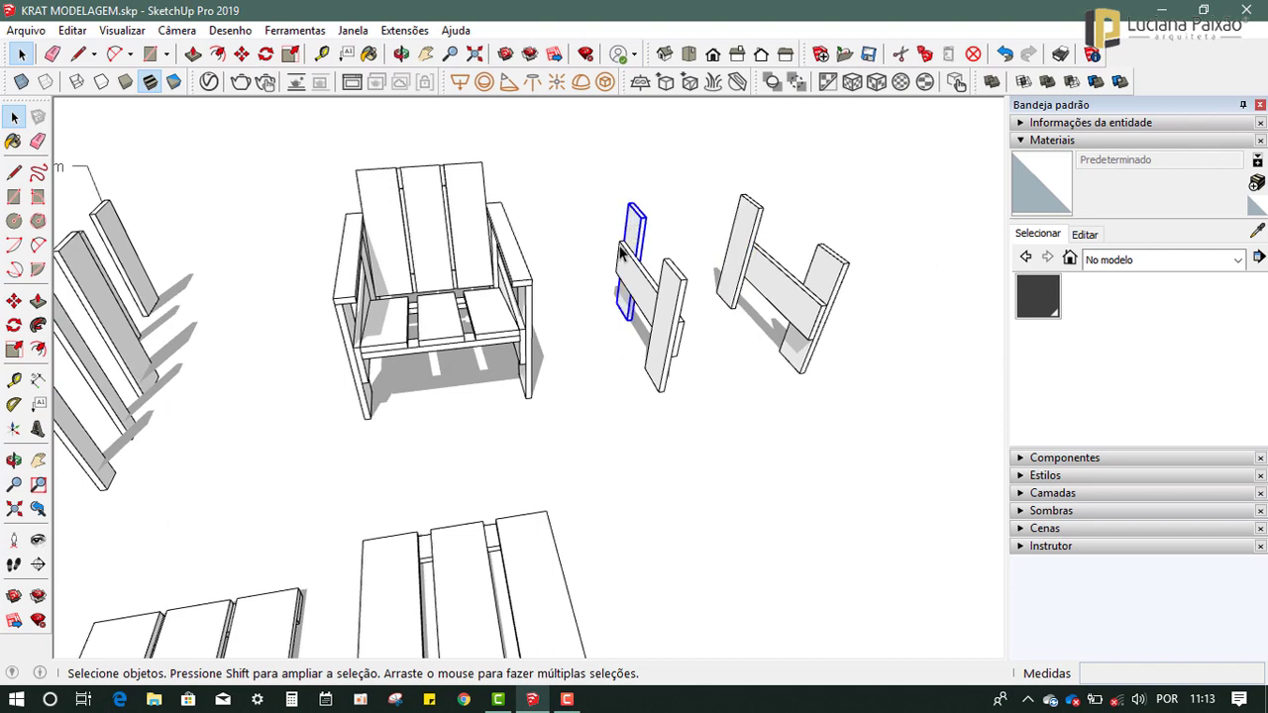
{"action": "left_click", "coordinate": [820, 317]}
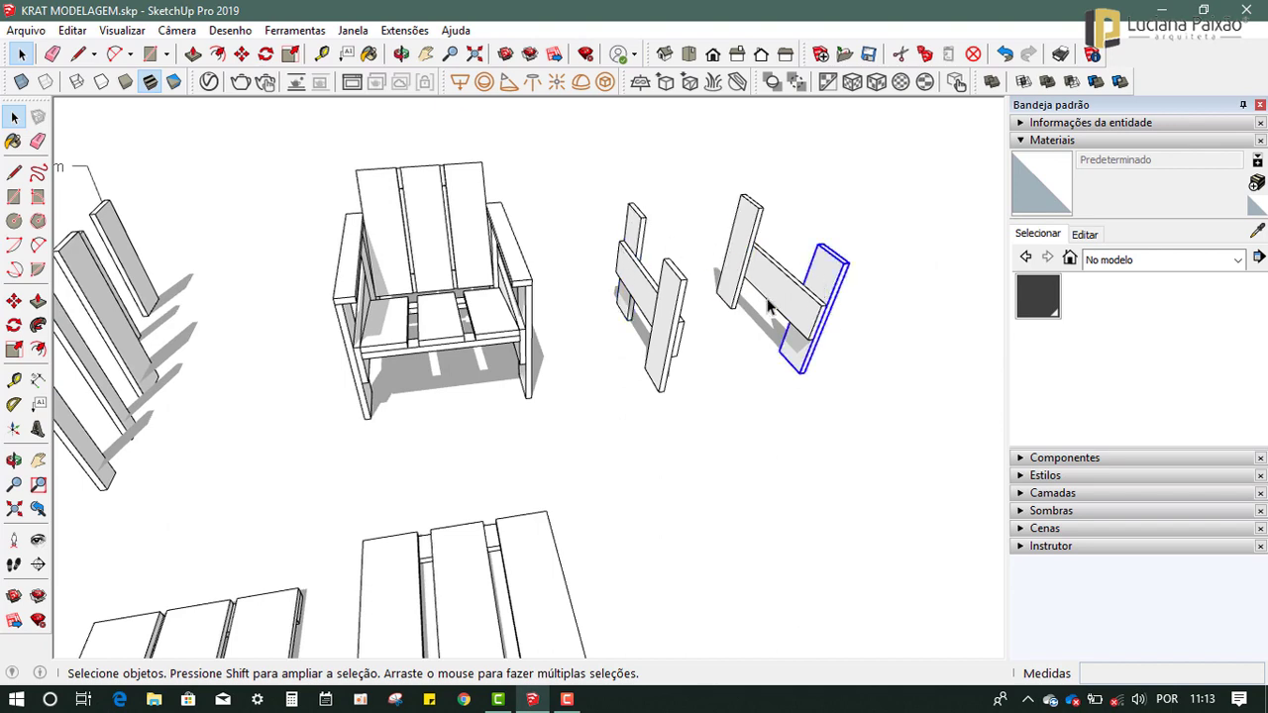
{"action": "left_click", "coordinate": [668, 292]}
{"action": "left_click", "coordinate": [607, 412]}
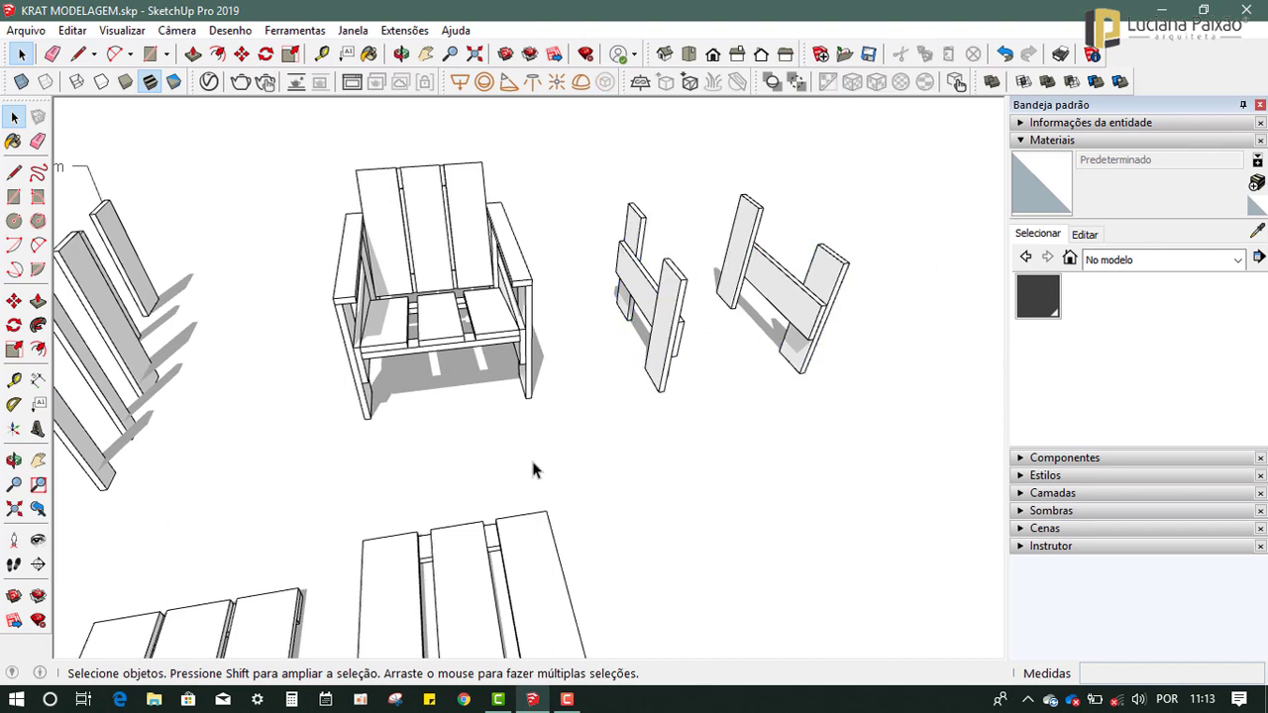
{"action": "mouse_move", "coordinate": [607, 412]}
{"action": "middle_mouse_down"}
{"action": "mouse_move", "coordinate": [495, 391]}
{"action": "mouse_move", "coordinate": [445, 458]}
{"action": "middle_mouse_up"}
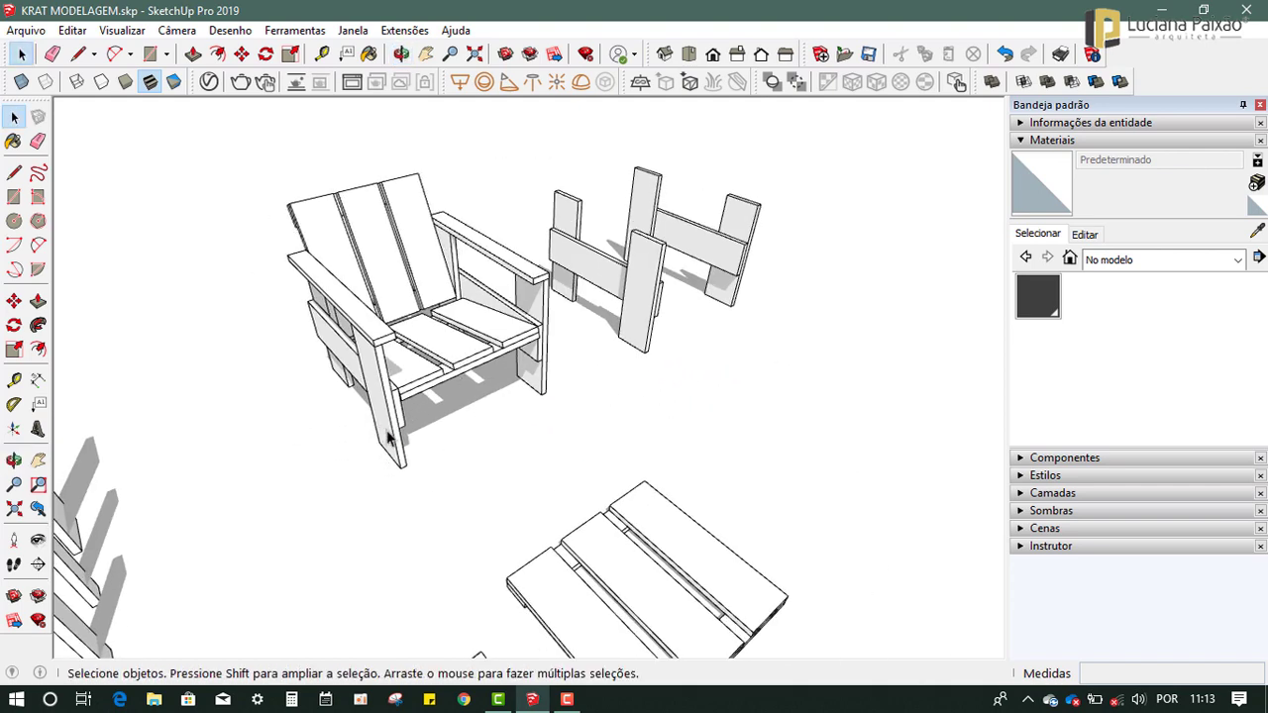
{"action": "mouse_move", "coordinate": [388, 439]}
{"action": "middle_mouse_down"}
{"action": "mouse_move", "coordinate": [390, 351]}
{"action": "mouse_move", "coordinate": [371, 320]}
{"action": "mouse_move", "coordinate": [645, 592]}
{"action": "middle_mouse_up"}
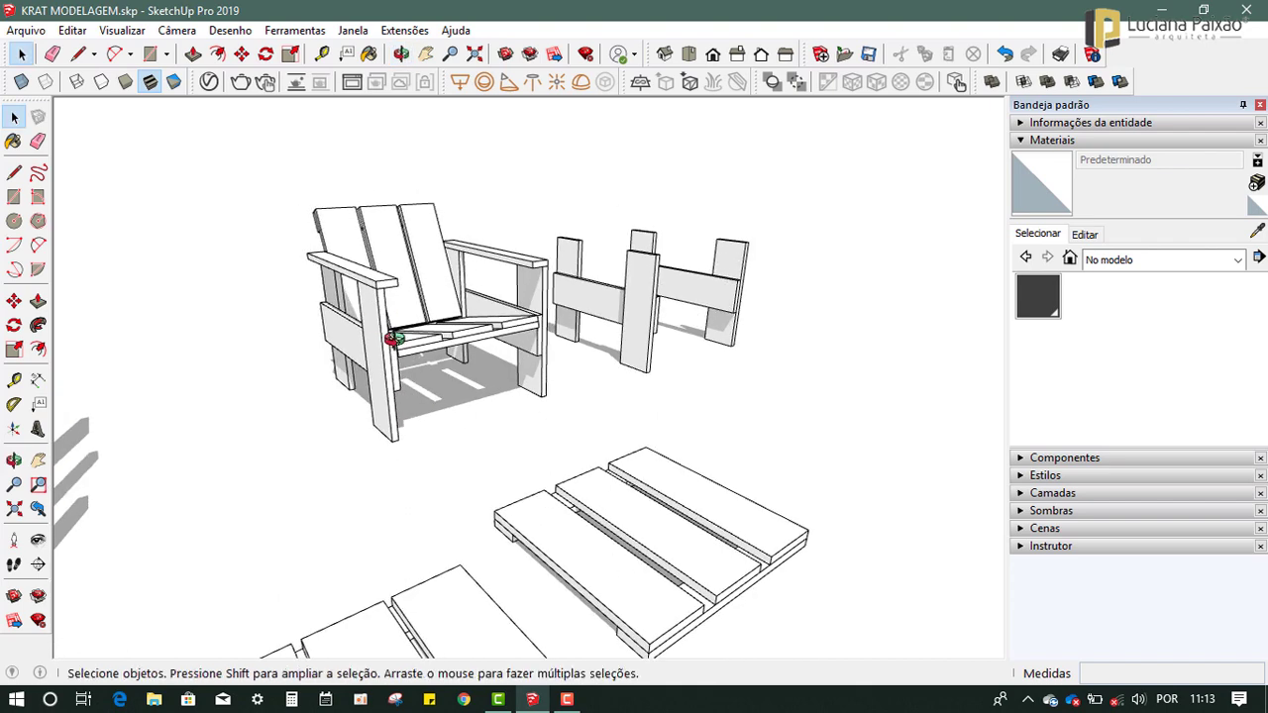
{"action": "middle_click_drag", "start_coordinate": [394, 338], "coordinate": [376, 315]}
{"action": "left_click", "coordinate": [375, 309]}
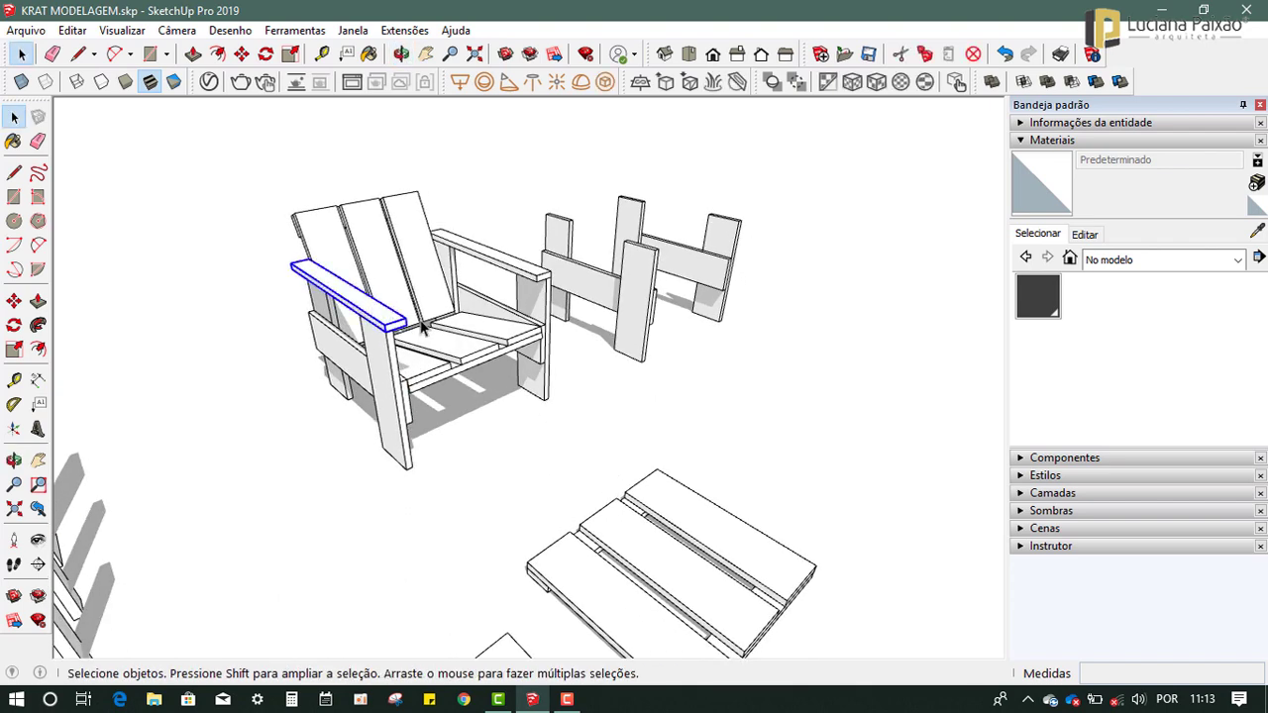
{"action": "scroll", "coordinate": [513, 313], "scroll_direction": "down", "scroll_amount": 5}
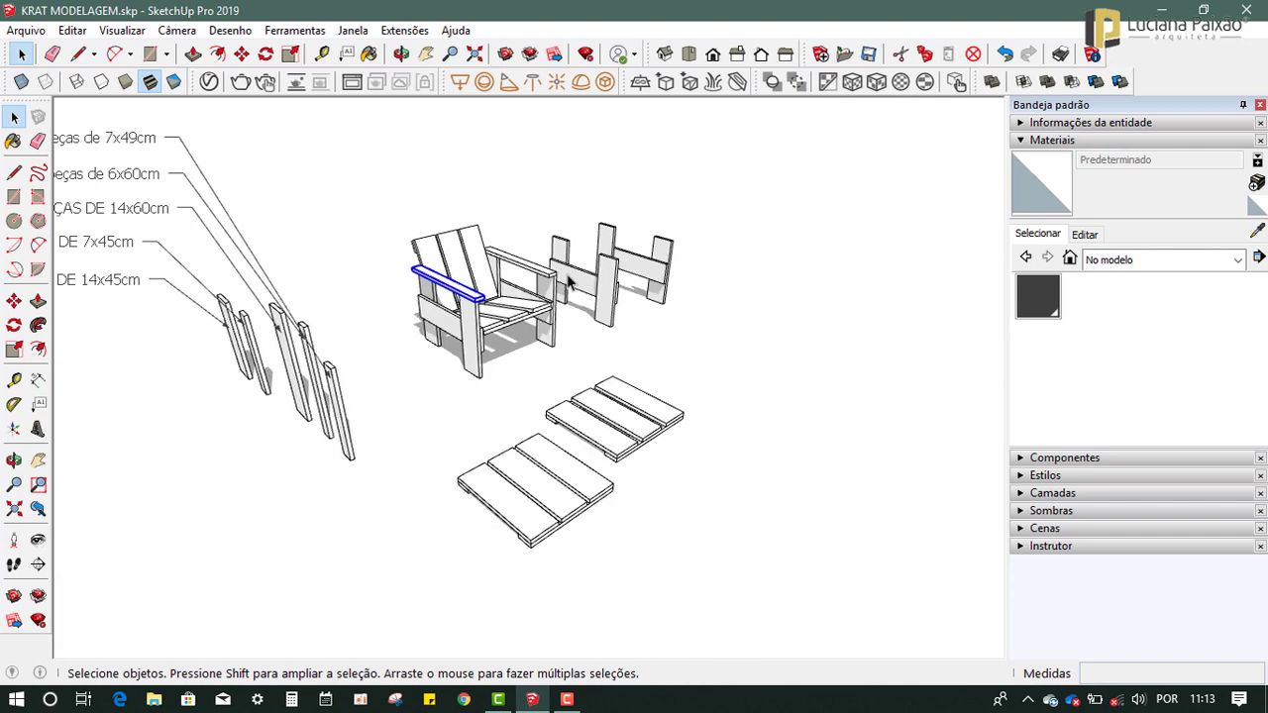
{"action": "middle_click_drag", "start_coordinate": [513, 313], "coordinate": [416, 322]}
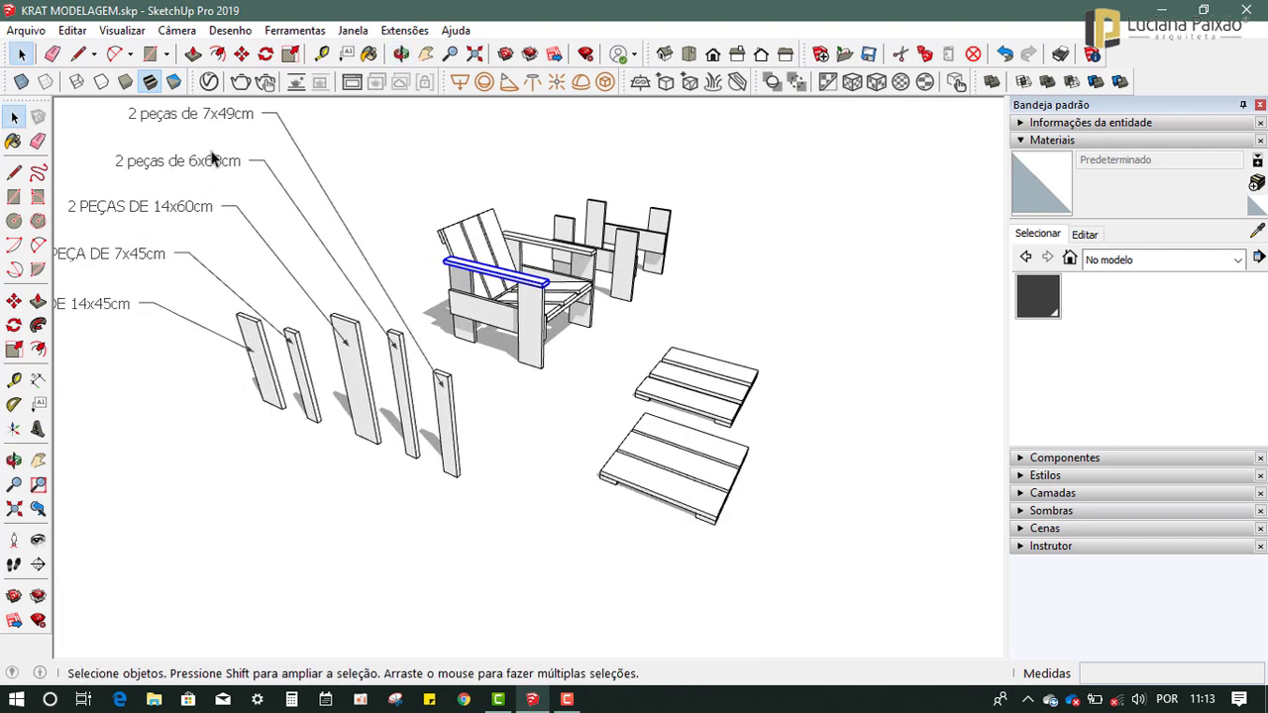
{"action": "left_click", "coordinate": [337, 168]}
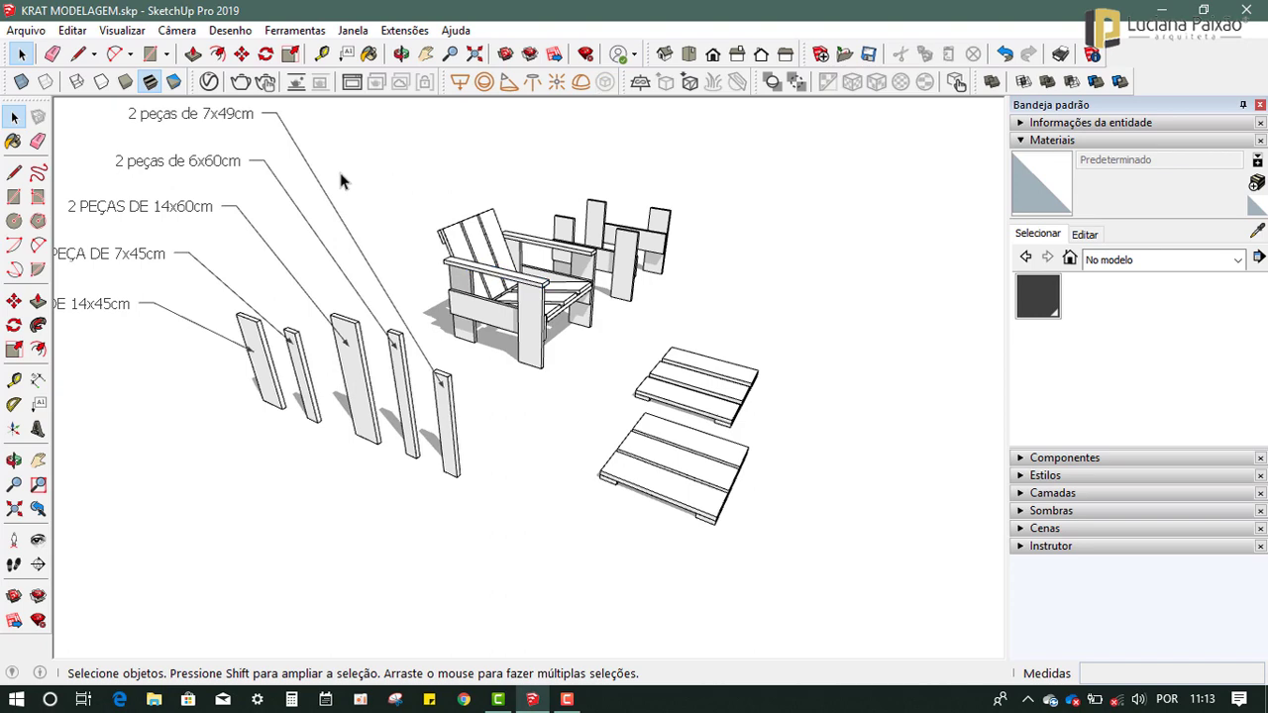
Draw a 0,60 × 0,06 m rectangle near the chairs.
{"action": "left_click", "coordinate": [14, 196]}
{"action": "middle_click_drag", "start_coordinate": [595, 362], "coordinate": [503, 439]}
{"action": "middle_click_drag", "start_coordinate": [620, 169], "coordinate": [583, 187]}
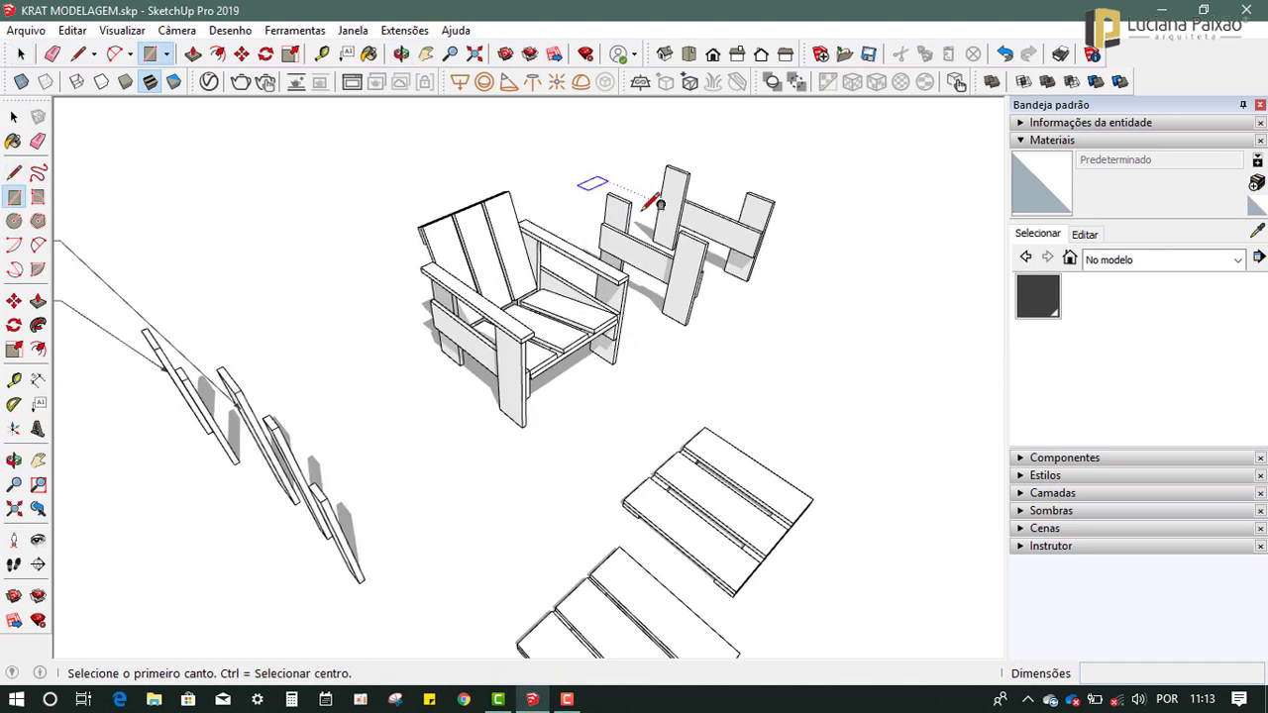
{"action": "left_click", "coordinate": [720, 367]}
{"action": "type", "text": ",60;0,0"}
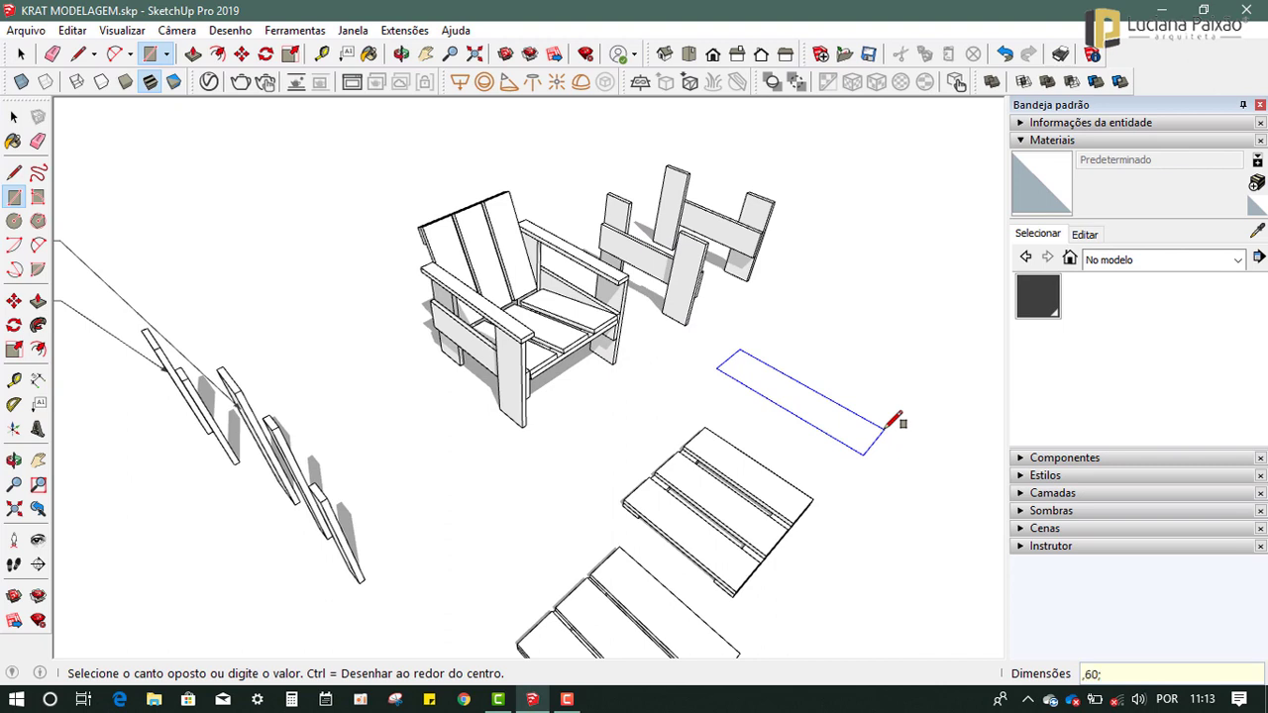
{"action": "type", "text": "6"}
{"action": "key", "text": "Return"}
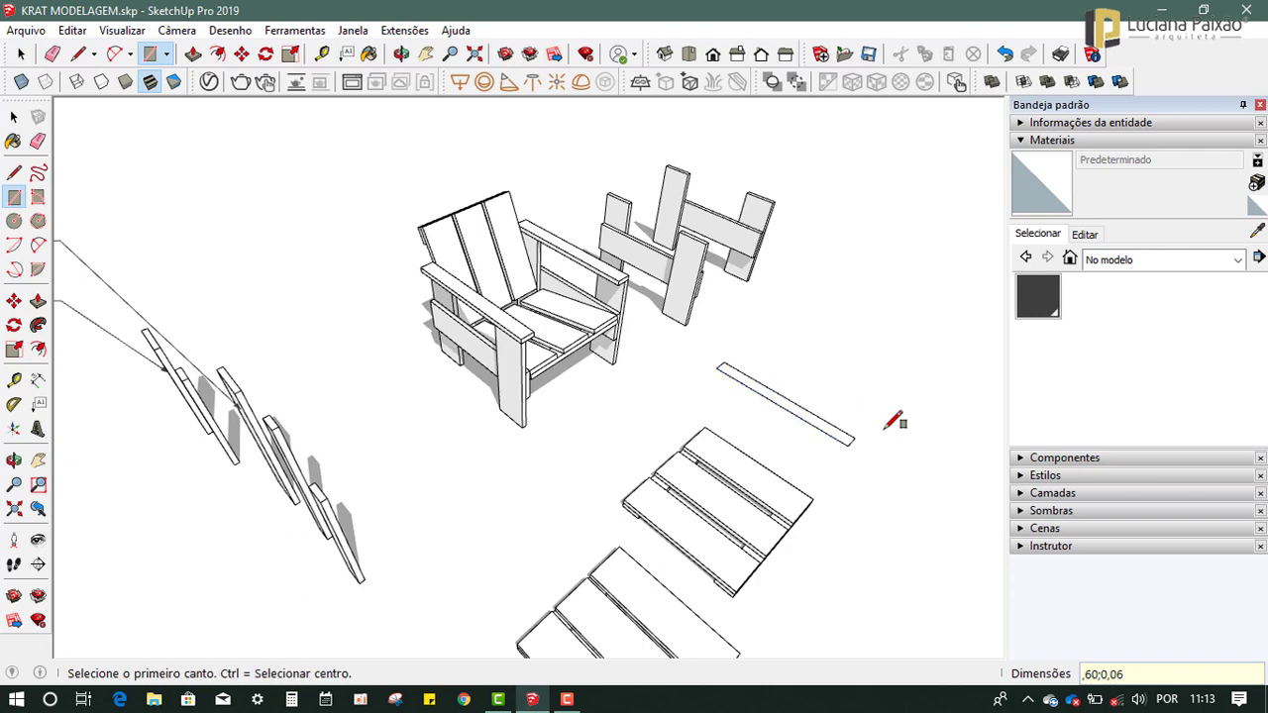
Push/Pull the rectangle to a 0,02 m thick plank.
{"action": "middle_click_drag", "start_coordinate": [878, 396], "coordinate": [821, 429]}
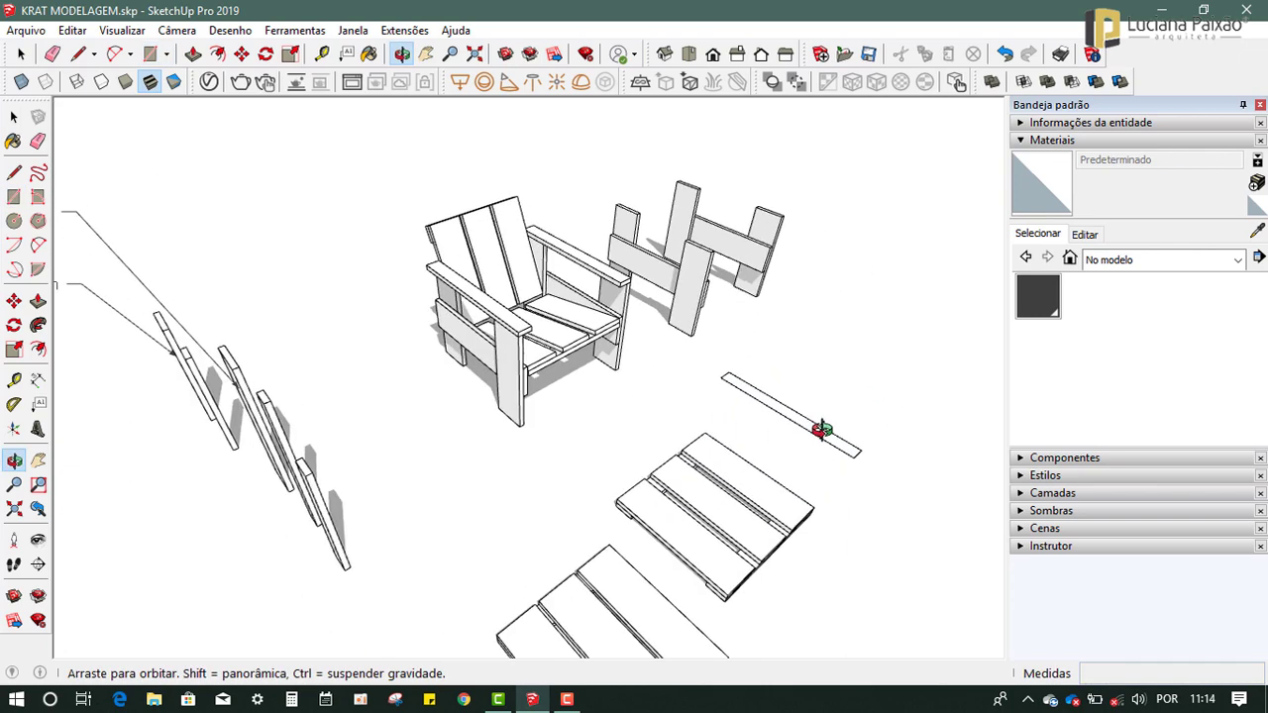
{"action": "left_click", "coordinate": [36, 304]}
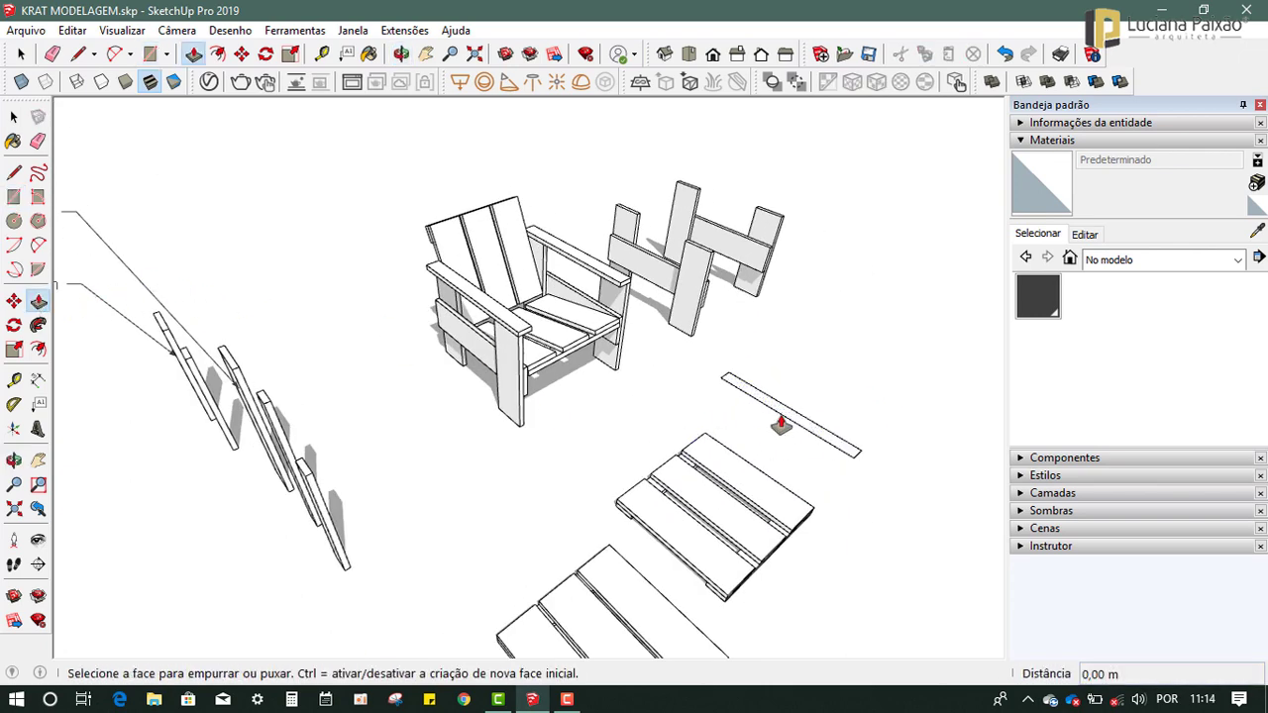
{"action": "left_click", "coordinate": [780, 422]}
{"action": "type", "text": ",02"}
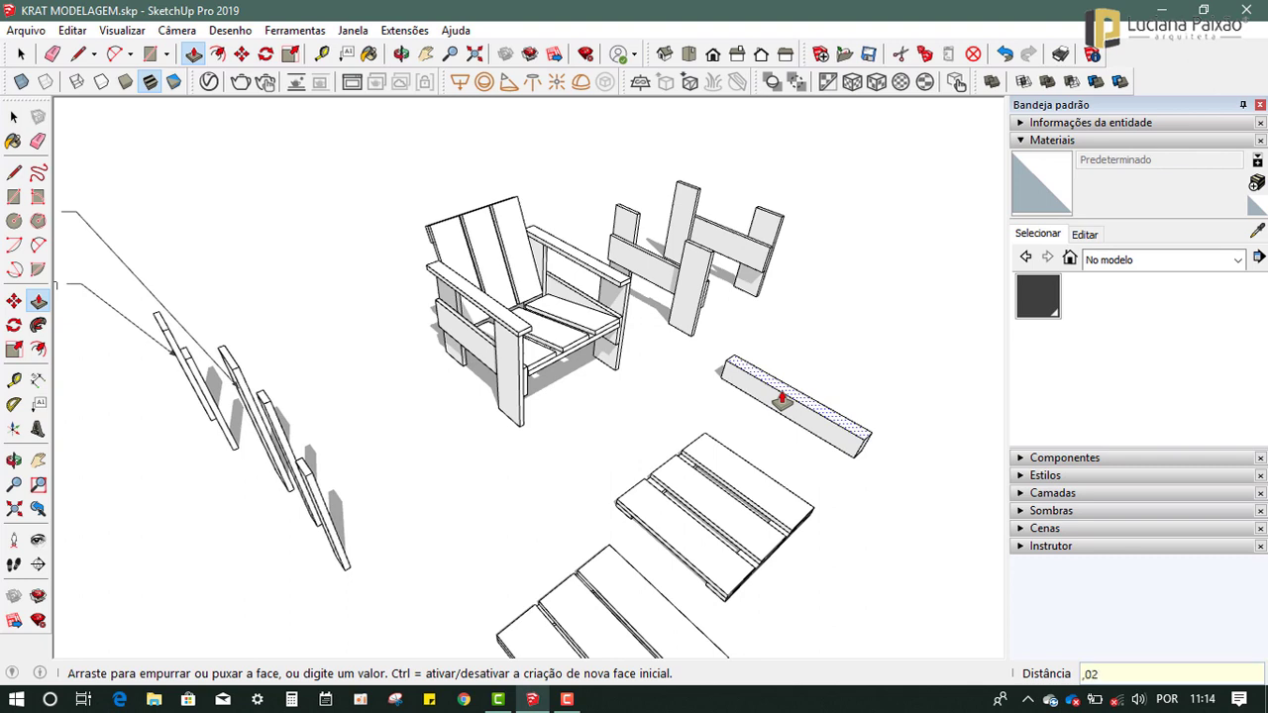
{"action": "left_click", "coordinate": [781, 400]}
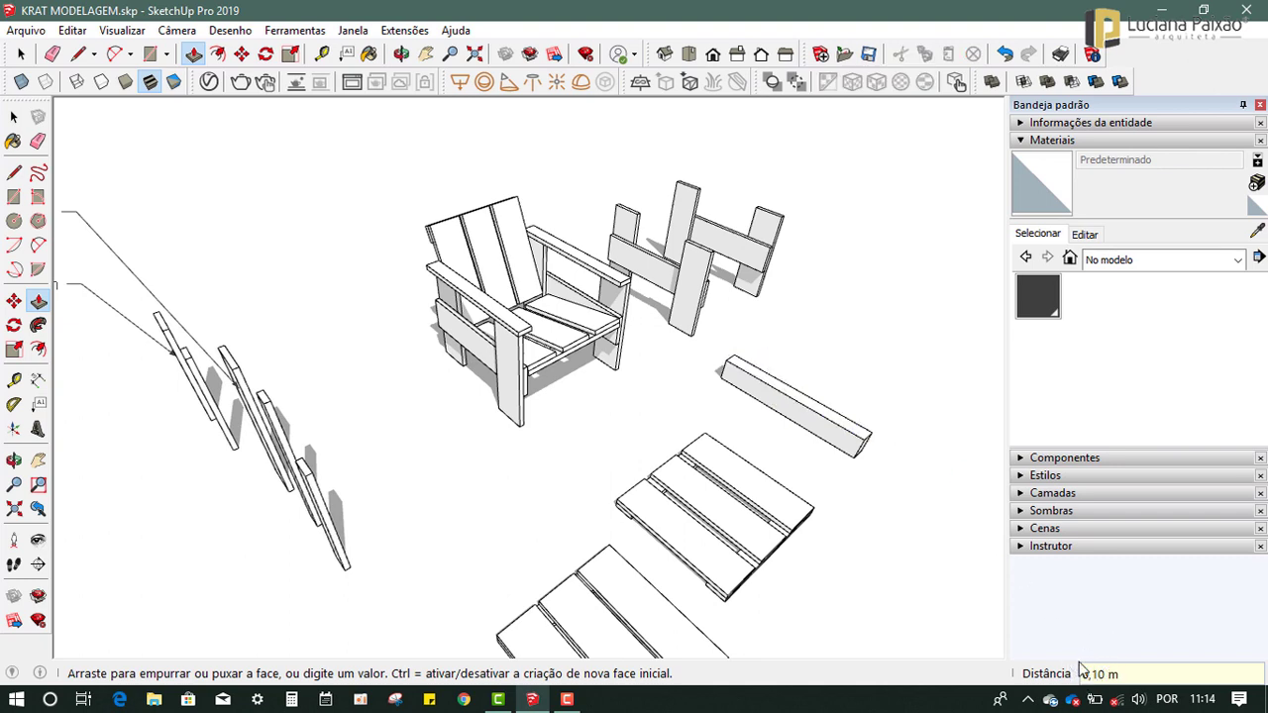
{"action": "left_click", "coordinate": [847, 435]}
{"action": "type", "text": ",02"}
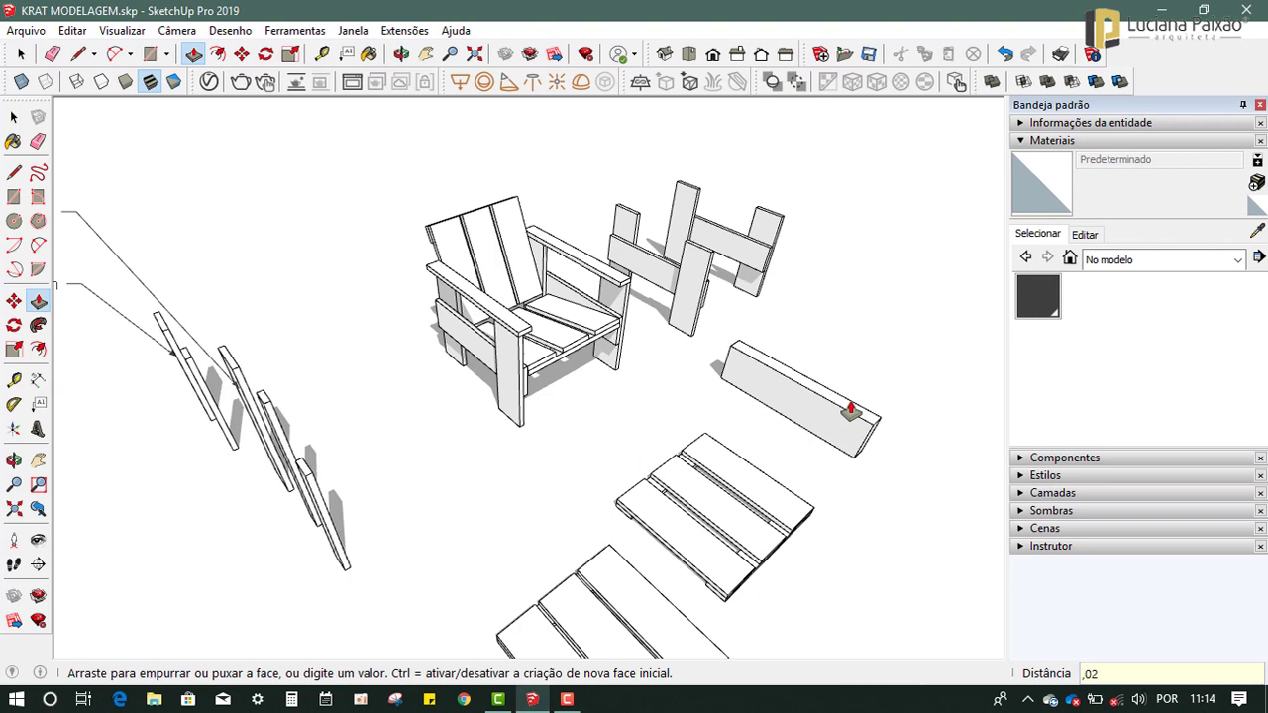
{"action": "key", "text": "Return"}
Make the new plank a group.
{"action": "left_click", "coordinate": [14, 117]}
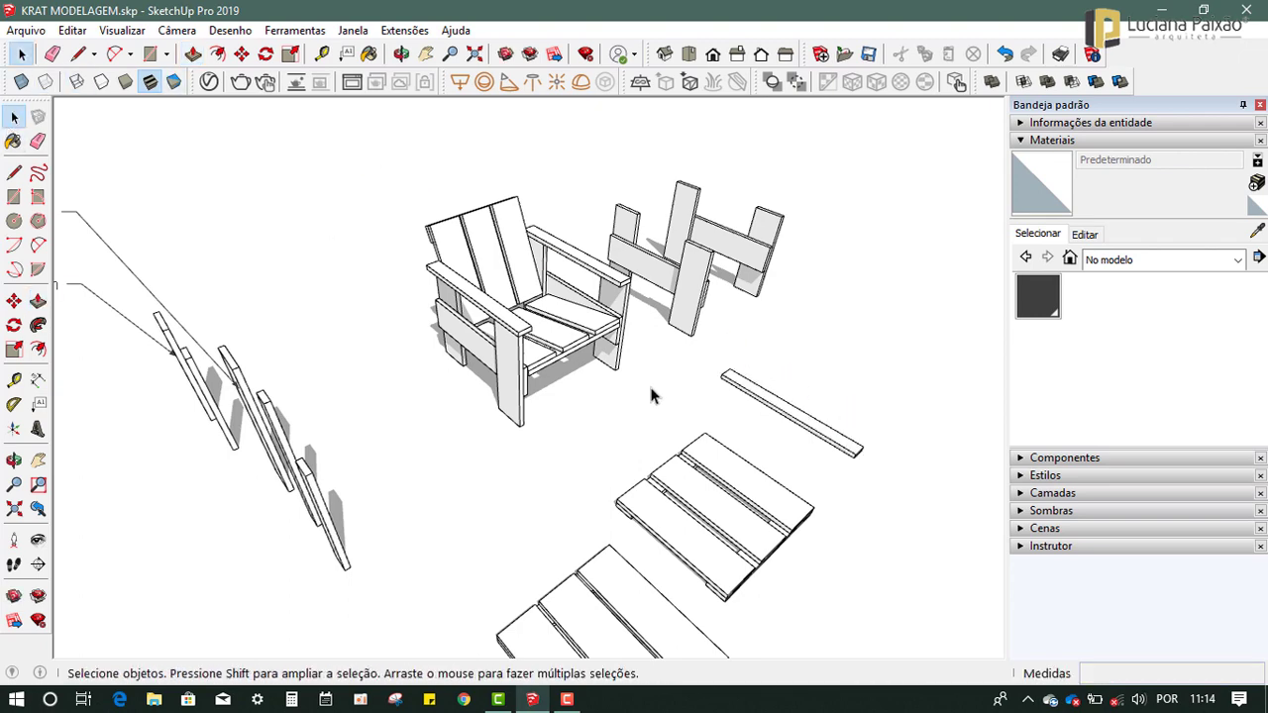
{"action": "triple_click", "coordinate": [810, 427]}
{"action": "scroll", "coordinate": [845, 443], "scroll_direction": "up", "scroll_amount": 3}
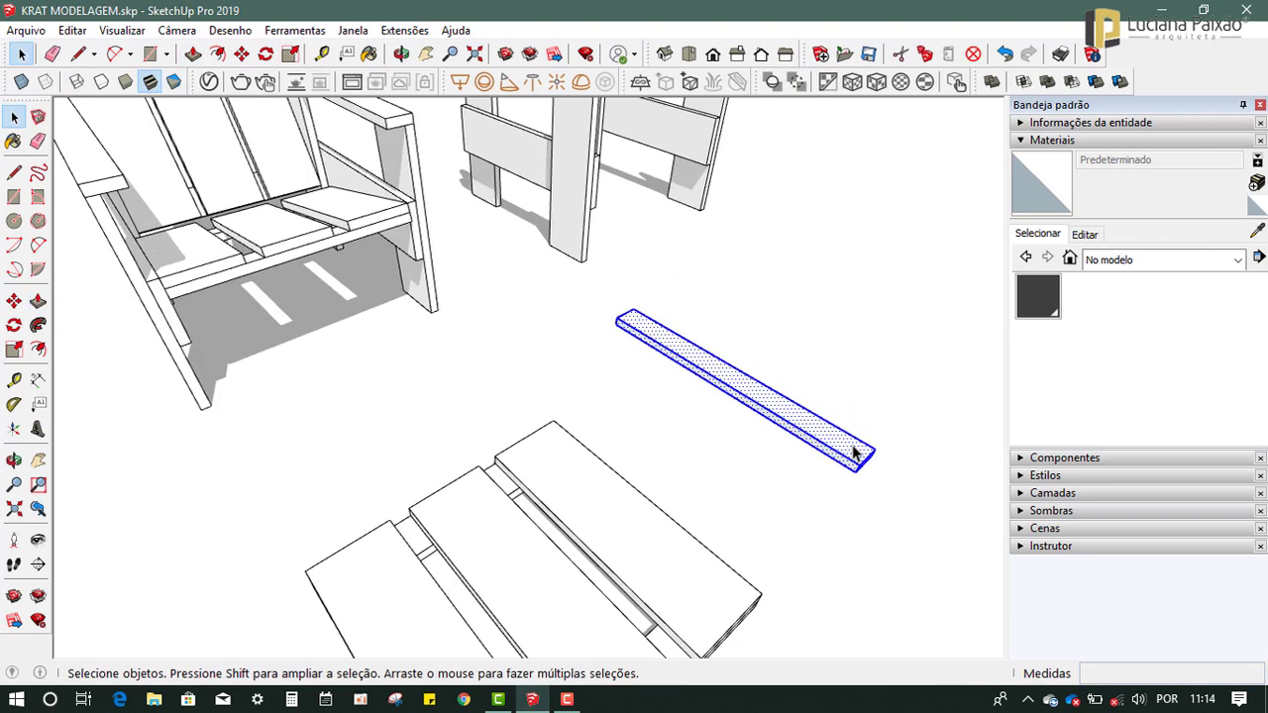
{"action": "right_click", "coordinate": [813, 442]}
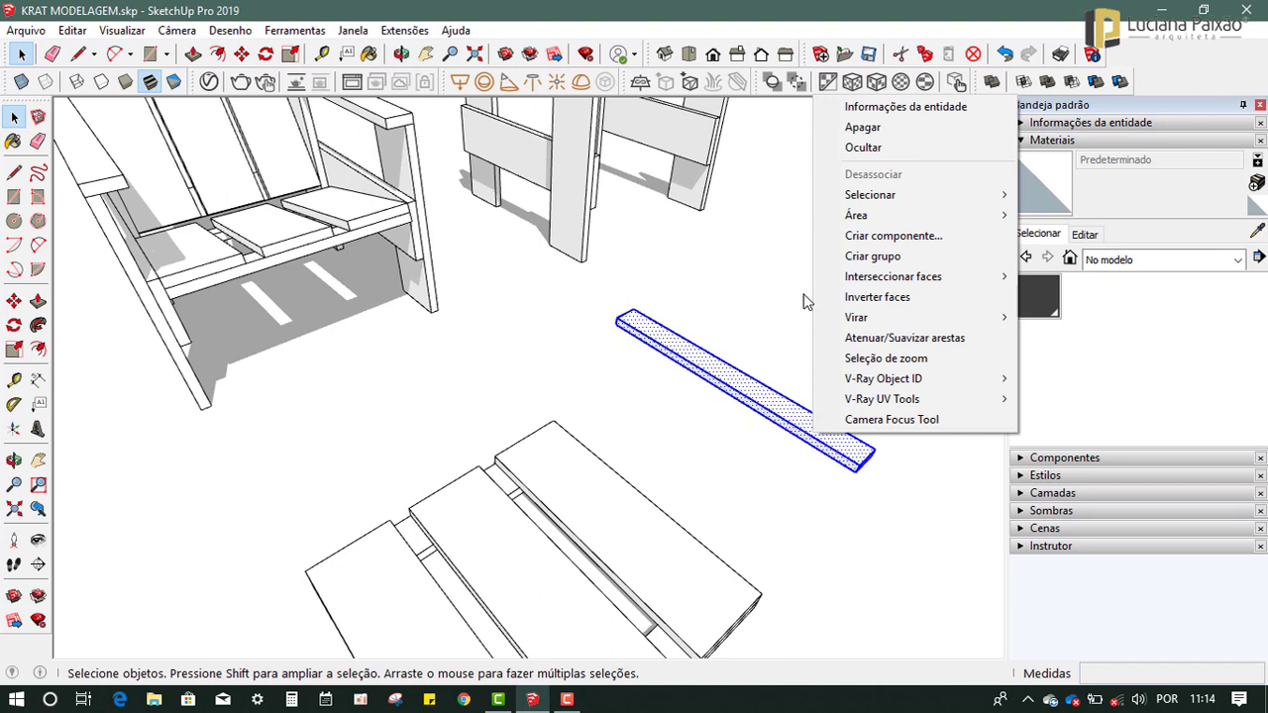
{"action": "left_click", "coordinate": [871, 257]}
{"action": "scroll", "coordinate": [611, 428], "scroll_direction": "down", "scroll_amount": 3}
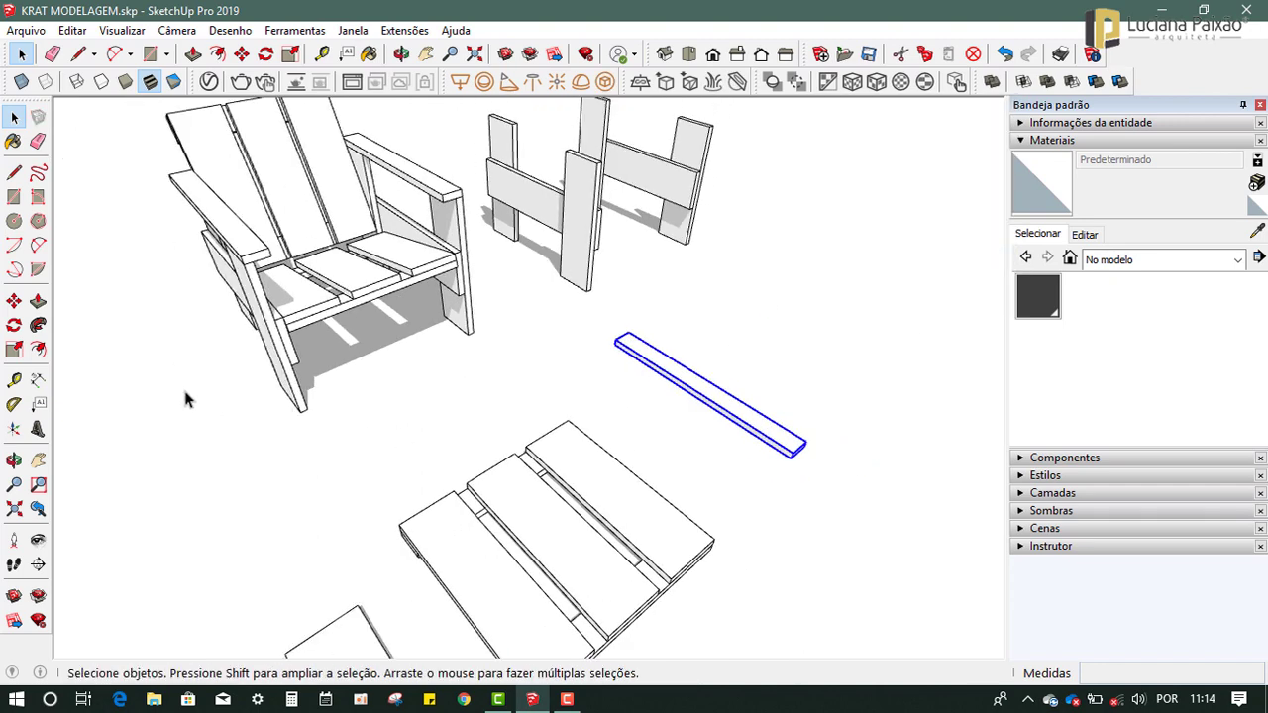
Move the plank onto the top corner of the first H-frame's post.
{"action": "left_click", "coordinate": [14, 305]}
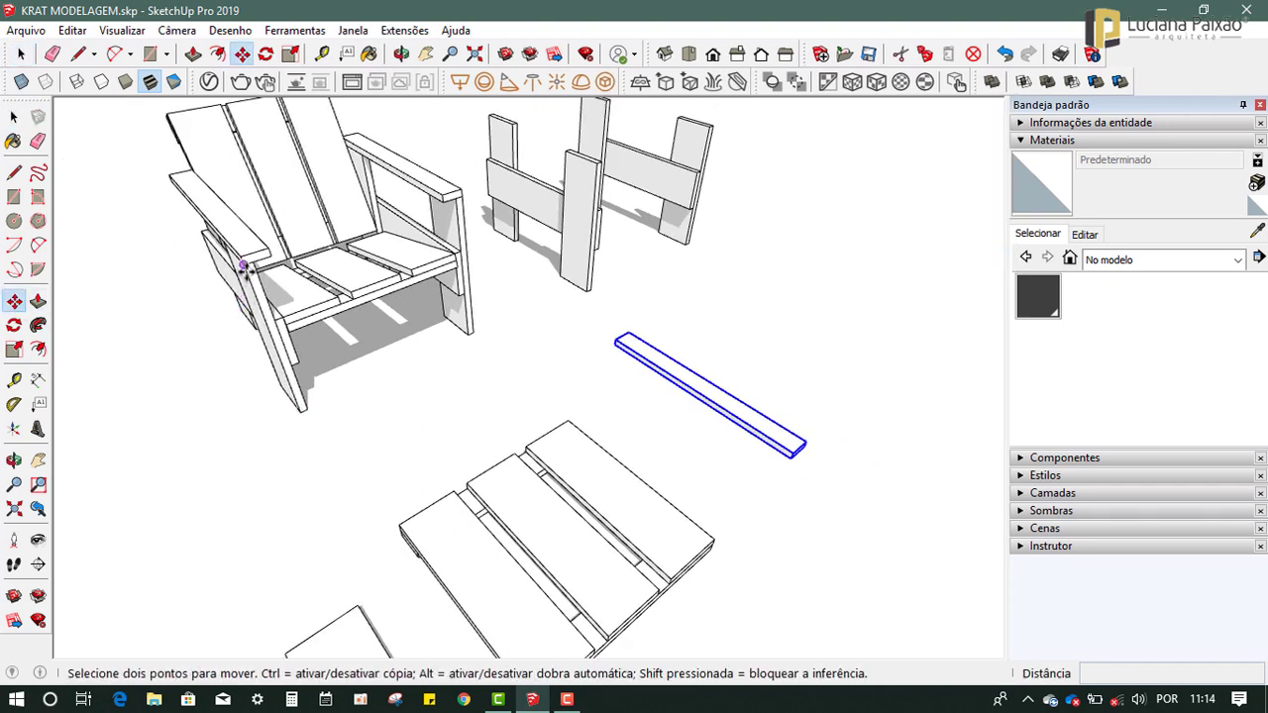
{"action": "middle_click_drag", "start_coordinate": [283, 367], "coordinate": [839, 493]}
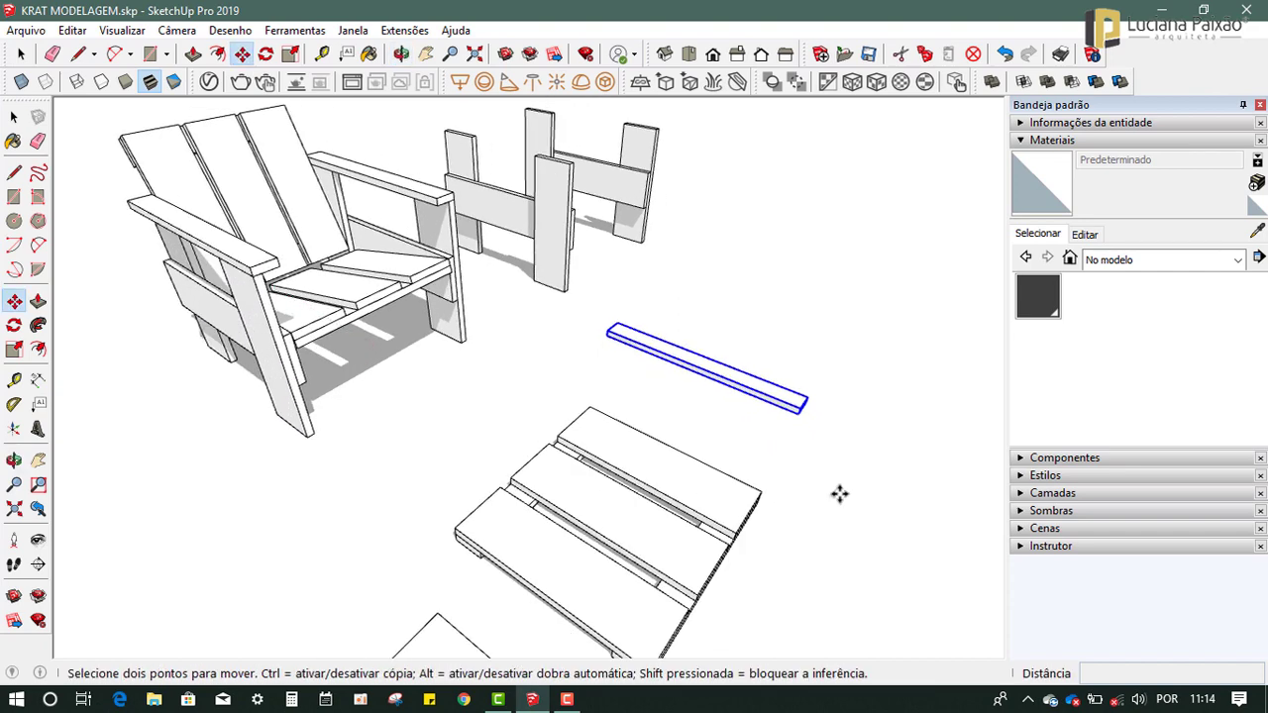
{"action": "left_click", "coordinate": [797, 415]}
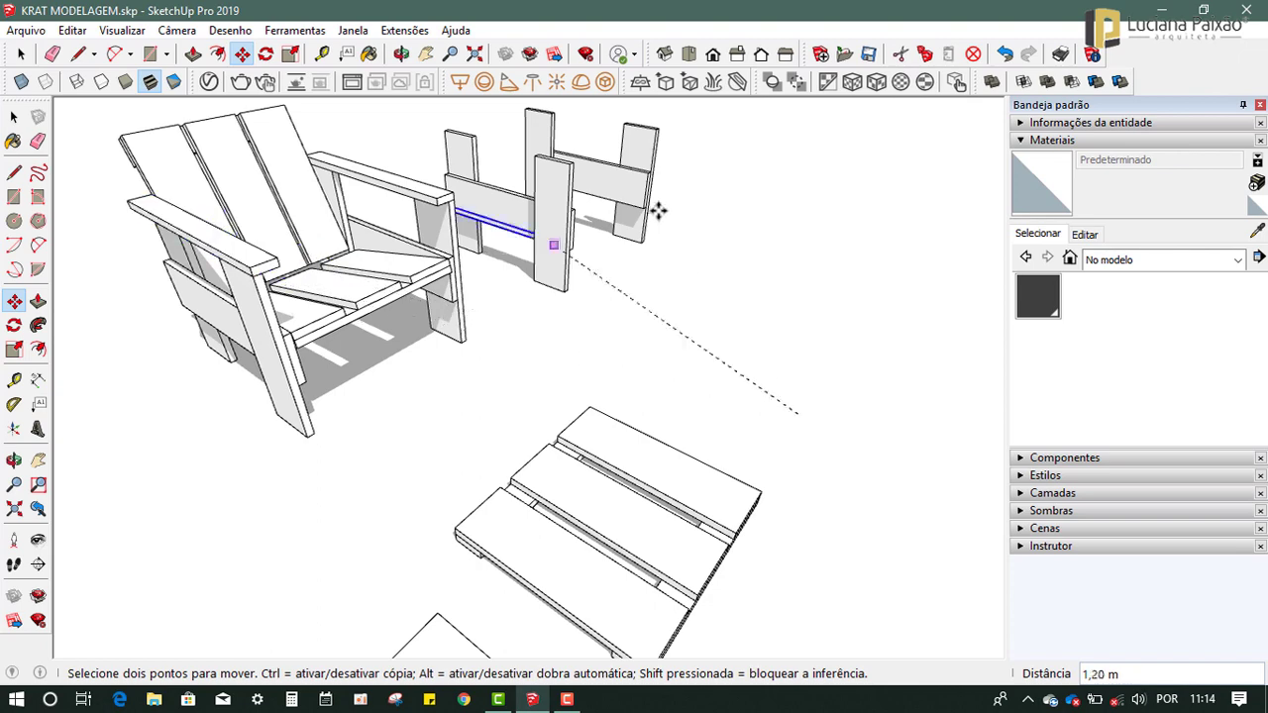
{"action": "scroll", "coordinate": [589, 153], "scroll_direction": "up", "scroll_amount": 3}
{"action": "scroll", "coordinate": [582, 166], "scroll_direction": "up", "scroll_amount": 2}
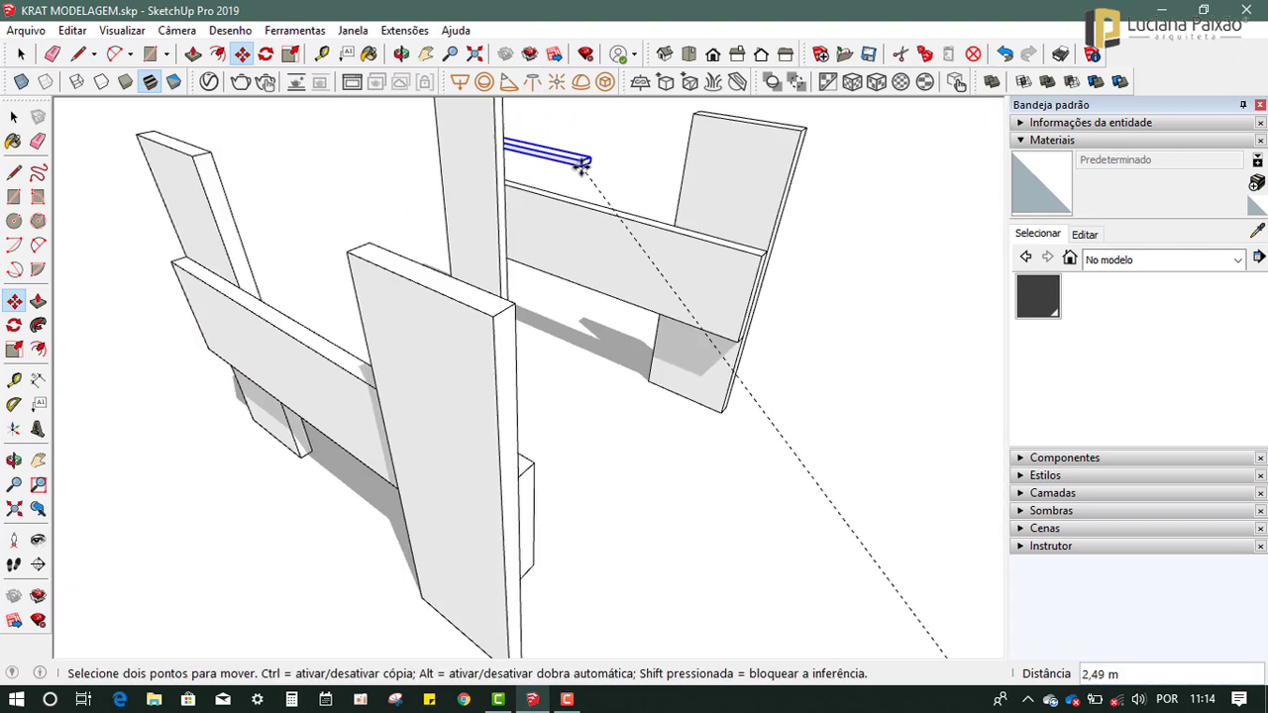
{"action": "left_click", "coordinate": [493, 317]}
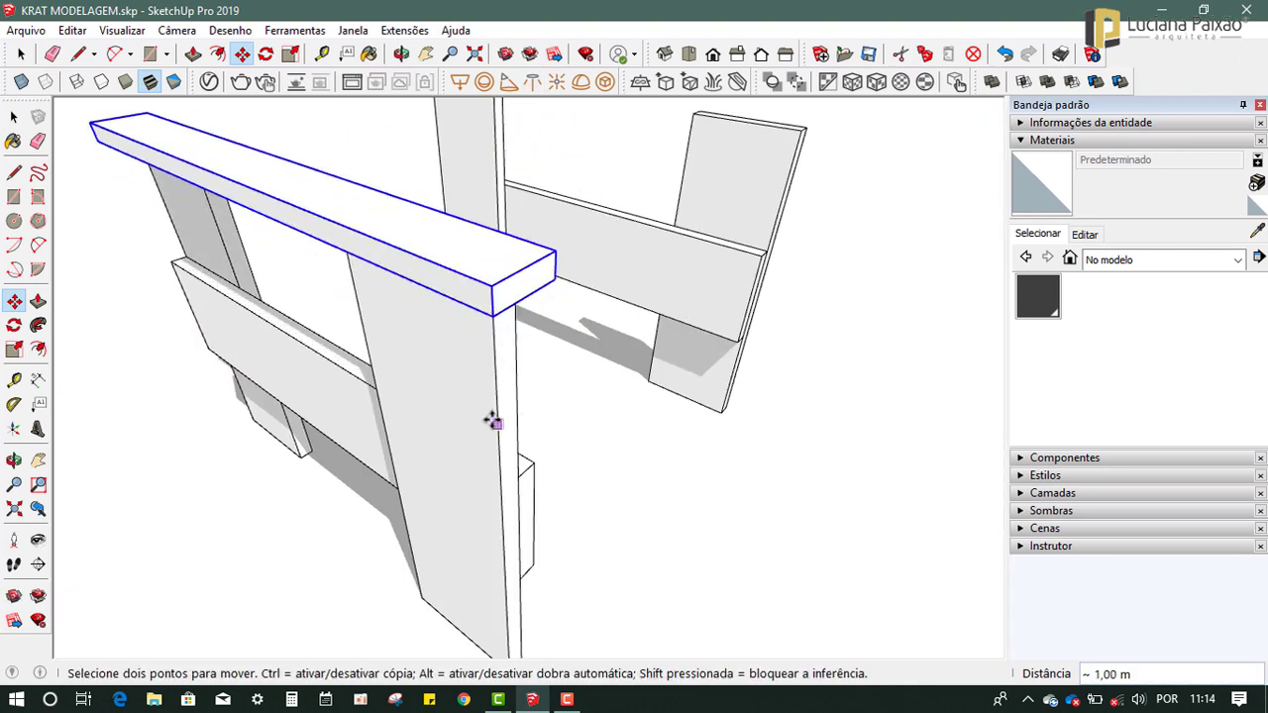
{"action": "scroll", "coordinate": [490, 419], "scroll_direction": "down", "scroll_amount": 5}
{"action": "mouse_move", "coordinate": [450, 467]}
{"action": "middle_mouse_down"}
{"action": "mouse_move", "coordinate": [227, 397]}
{"action": "mouse_move", "coordinate": [429, 311]}
{"action": "middle_mouse_up"}
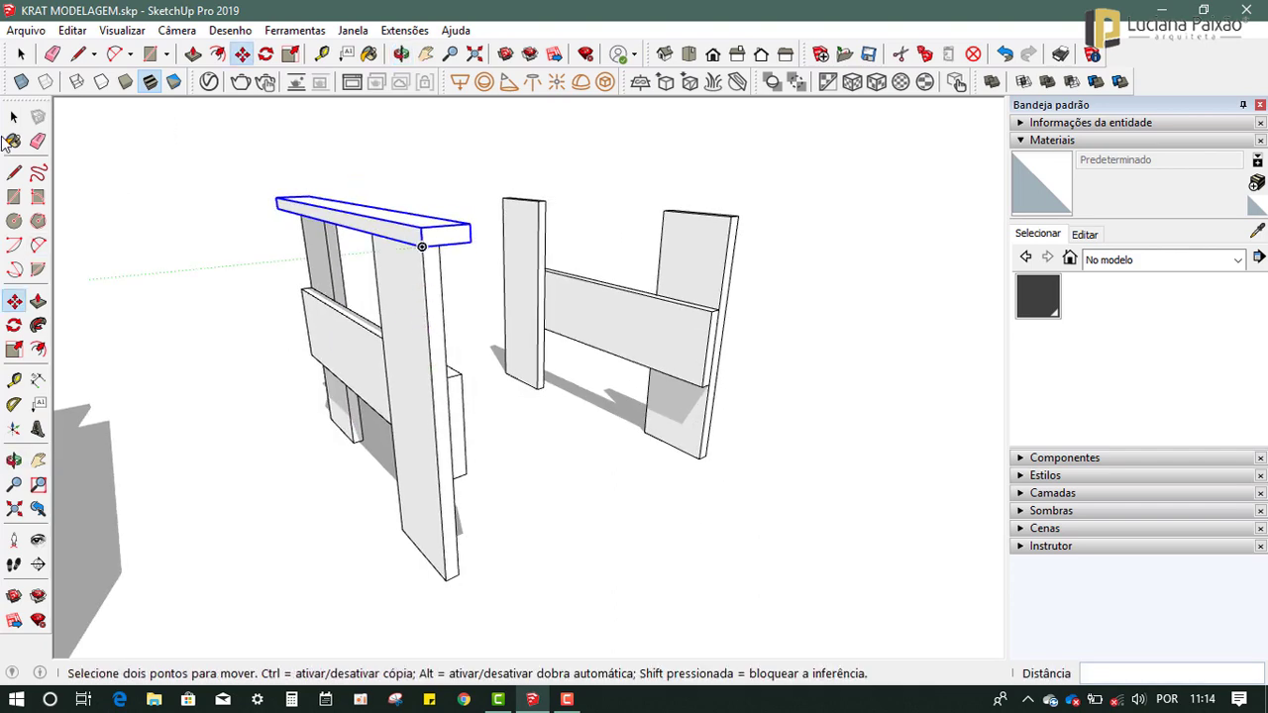
{"action": "left_click", "coordinate": [14, 117]}
{"action": "left_click", "coordinate": [277, 216]}
{"action": "mouse_move", "coordinate": [311, 357]}
{"action": "middle_mouse_down"}
{"action": "mouse_move", "coordinate": [294, 268]}
{"action": "mouse_move", "coordinate": [306, 486]}
{"action": "mouse_move", "coordinate": [424, 500]}
{"action": "middle_mouse_up"}
{"action": "scroll", "coordinate": [510, 443], "scroll_direction": "down", "scroll_amount": 2}
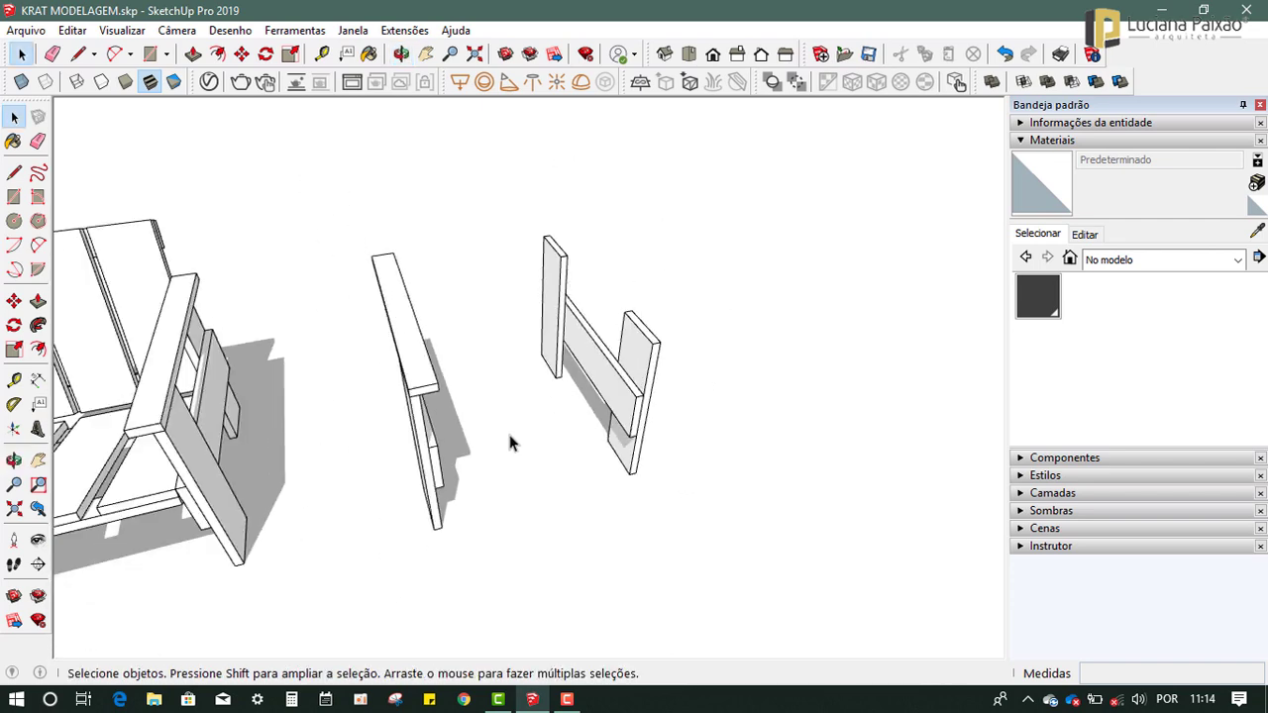
Copy the armrest plank onto the second H-frame's post corner.
{"action": "left_click", "coordinate": [428, 394]}
{"action": "mouse_move", "coordinate": [429, 394]}
{"action": "middle_mouse_down"}
{"action": "mouse_move", "coordinate": [428, 469]}
{"action": "mouse_move", "coordinate": [367, 409]}
{"action": "middle_mouse_up"}
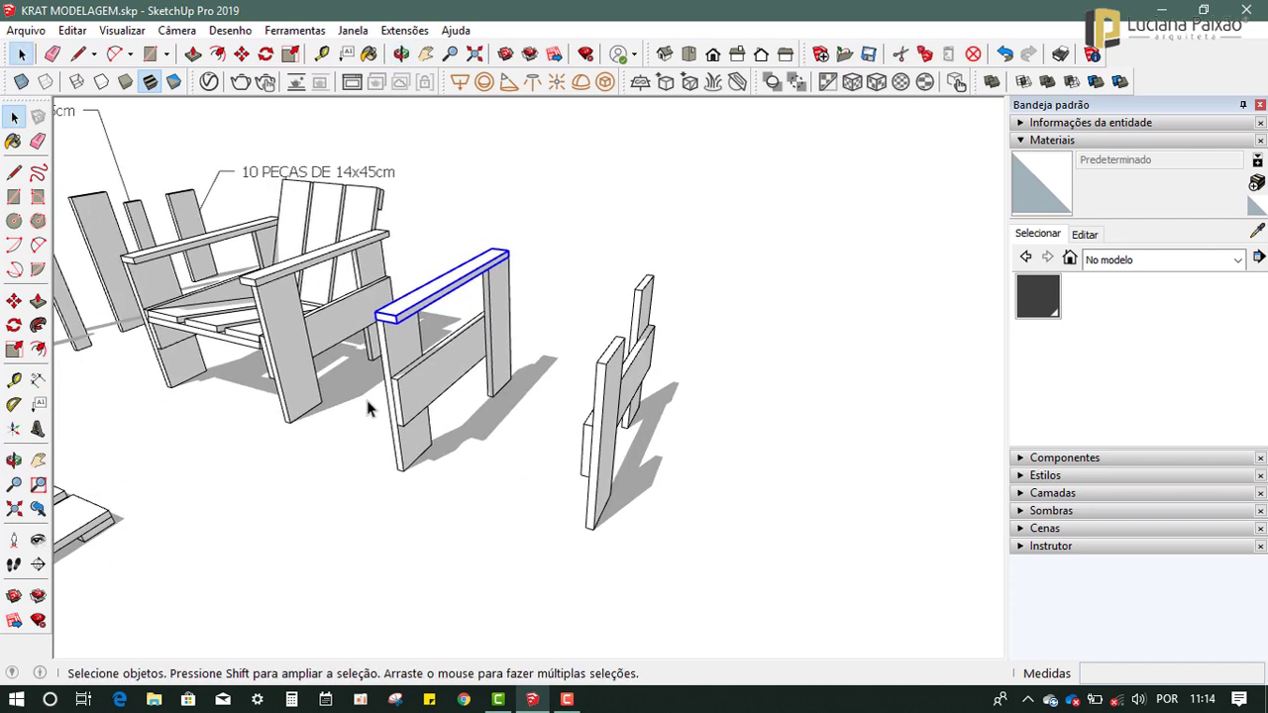
{"action": "left_click", "coordinate": [14, 301]}
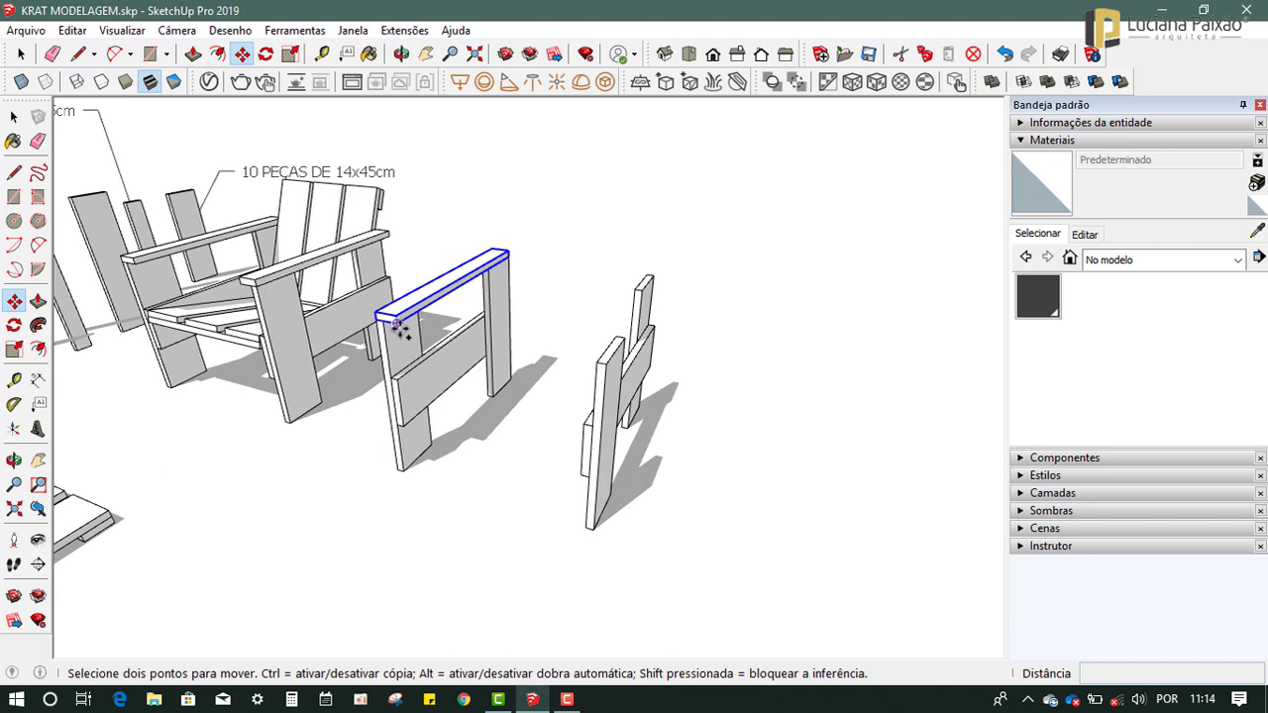
{"action": "key", "text": "ctrl"}
{"action": "left_click", "coordinate": [396, 323]}
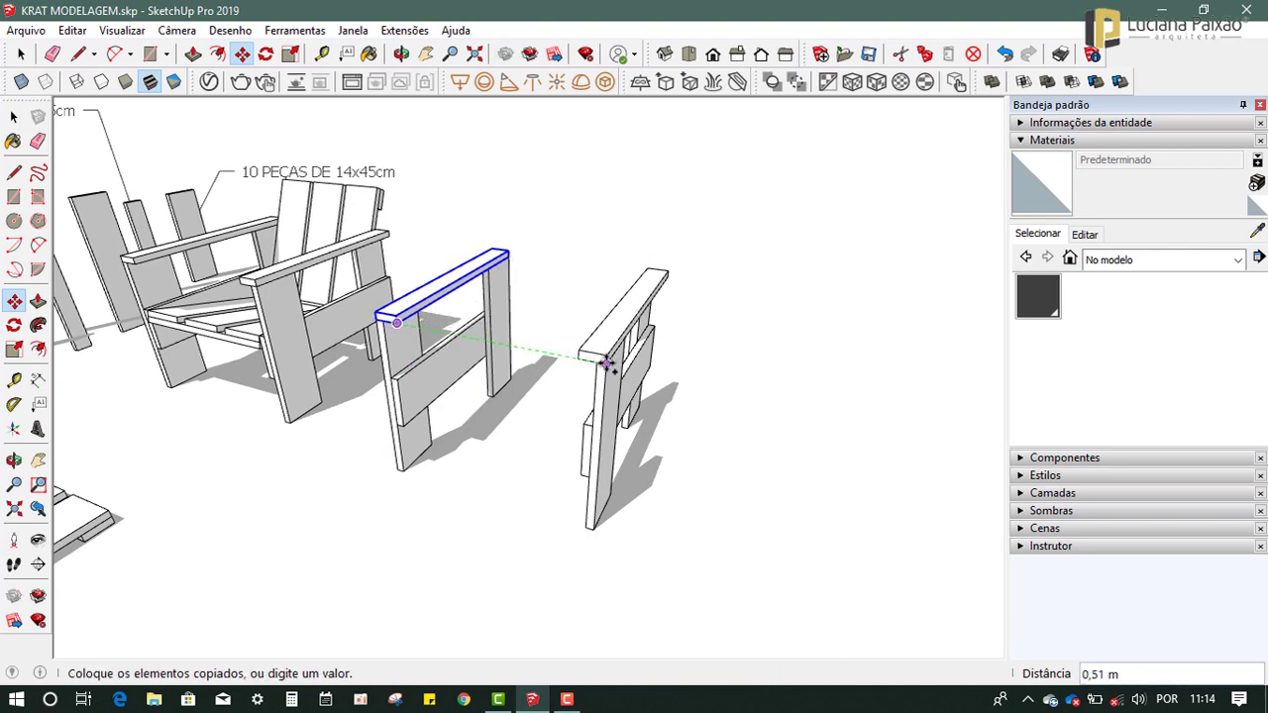
{"action": "left_click", "coordinate": [607, 364]}
{"action": "left_click", "coordinate": [14, 116]}
{"action": "left_click", "coordinate": [546, 280]}
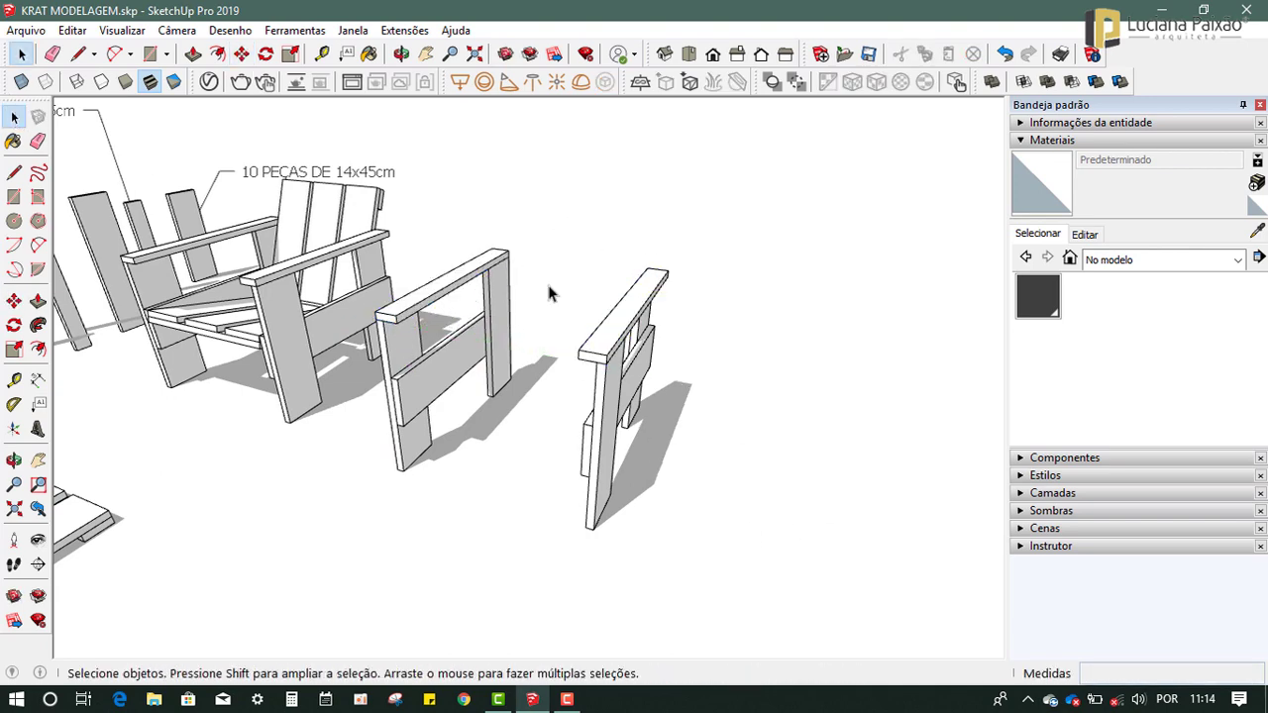
Orbit around the chair and both H-frames to inspect them.
{"action": "mouse_move", "coordinate": [545, 279]}
{"action": "middle_mouse_down"}
{"action": "mouse_move", "coordinate": [647, 385]}
{"action": "mouse_move", "coordinate": [672, 339]}
{"action": "mouse_move", "coordinate": [657, 260]}
{"action": "middle_mouse_up"}
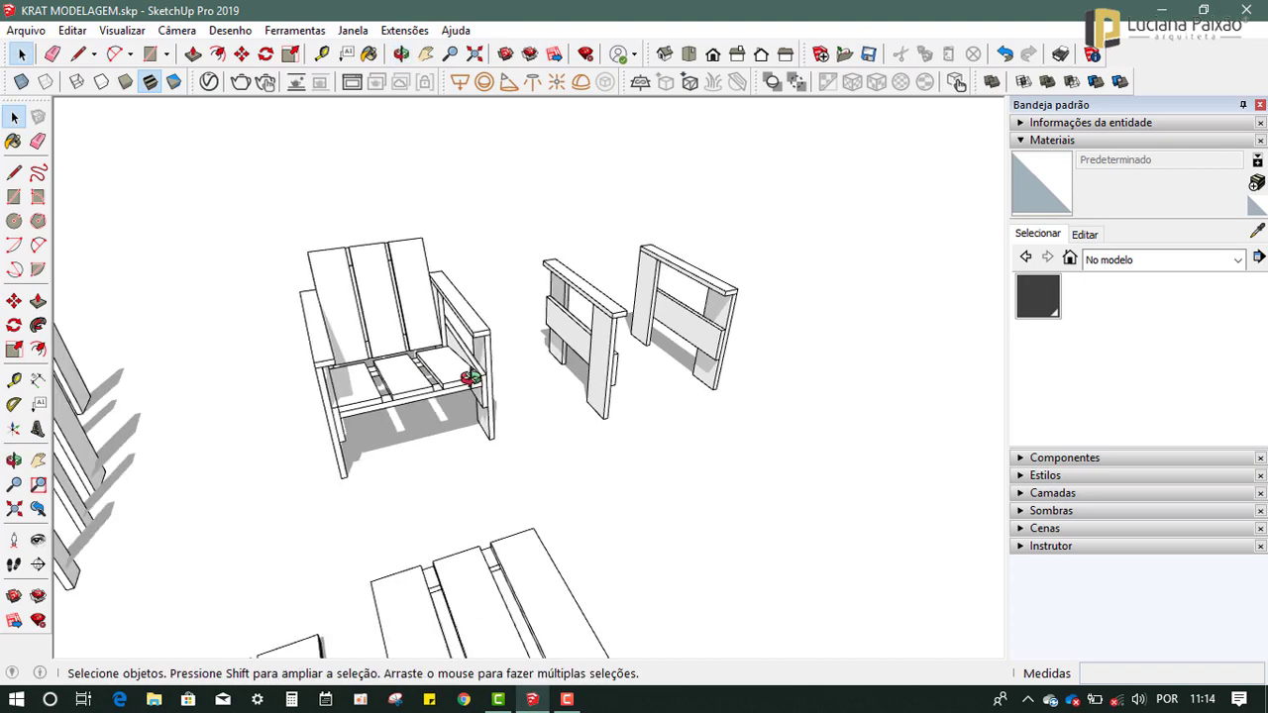
{"action": "mouse_move", "coordinate": [470, 378]}
{"action": "middle_mouse_down"}
{"action": "mouse_move", "coordinate": [297, 465]}
{"action": "mouse_move", "coordinate": [742, 333]}
{"action": "mouse_move", "coordinate": [152, 398]}
{"action": "mouse_move", "coordinate": [485, 406]}
{"action": "middle_mouse_up"}
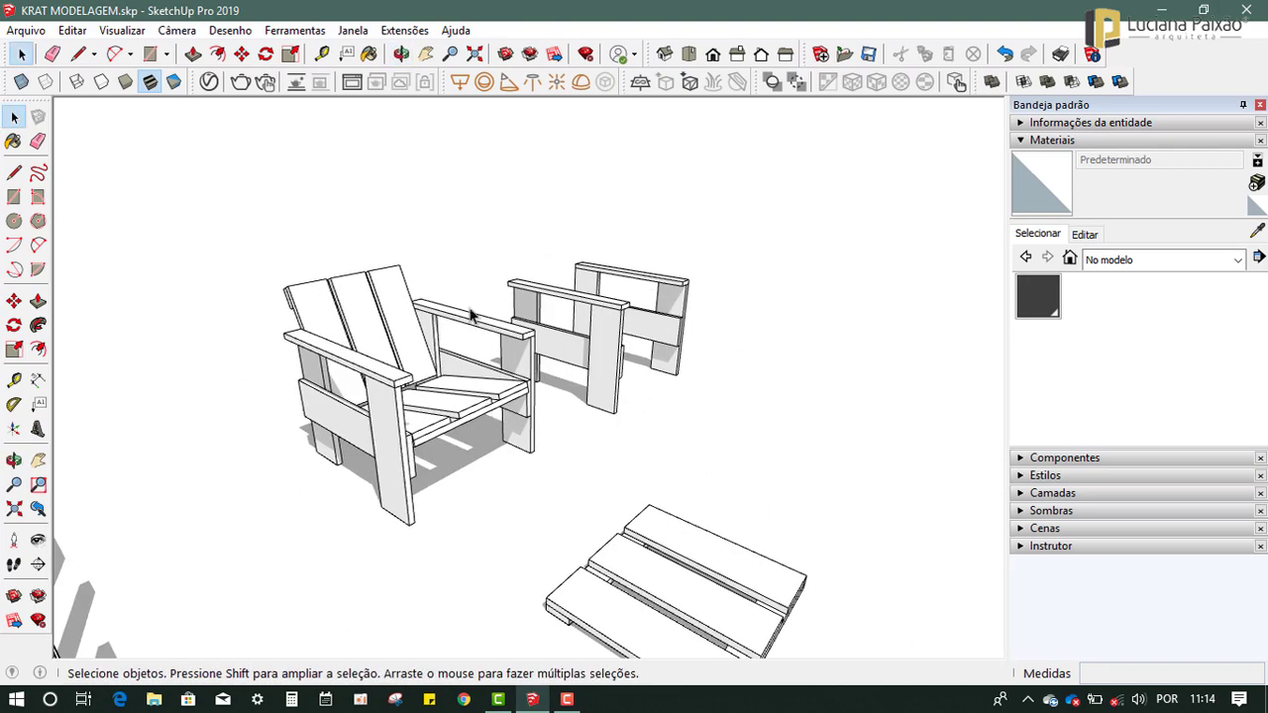
{"action": "scroll", "coordinate": [472, 315], "scroll_direction": "down", "scroll_amount": 3}
{"action": "mouse_move", "coordinate": [634, 388]}
{"action": "middle_mouse_down"}
{"action": "mouse_move", "coordinate": [552, 419]}
{"action": "mouse_move", "coordinate": [526, 444]}
{"action": "mouse_move", "coordinate": [450, 389]}
{"action": "middle_mouse_up"}
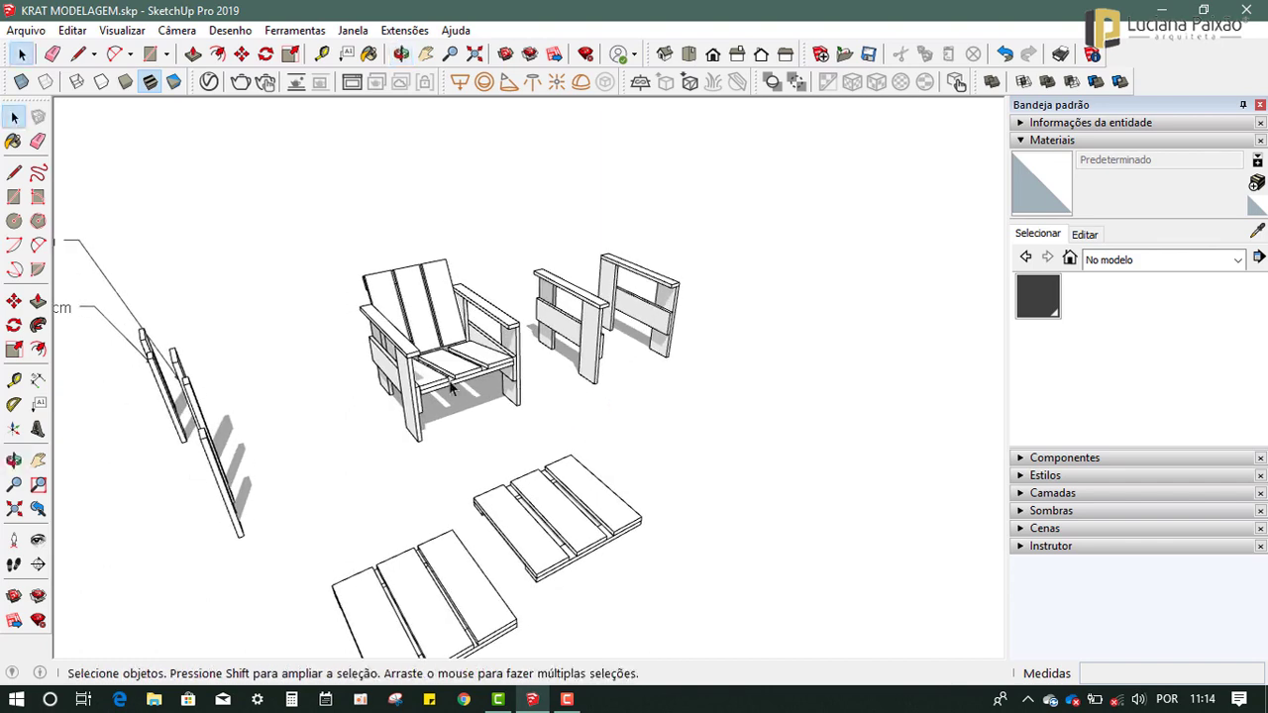
{"action": "scroll", "coordinate": [446, 381], "scroll_direction": "up", "scroll_amount": 4}
{"action": "mouse_move", "coordinate": [584, 393]}
{"action": "middle_mouse_down"}
{"action": "mouse_move", "coordinate": [595, 382]}
{"action": "mouse_move", "coordinate": [368, 439]}
{"action": "mouse_move", "coordinate": [461, 371]}
{"action": "middle_mouse_up"}
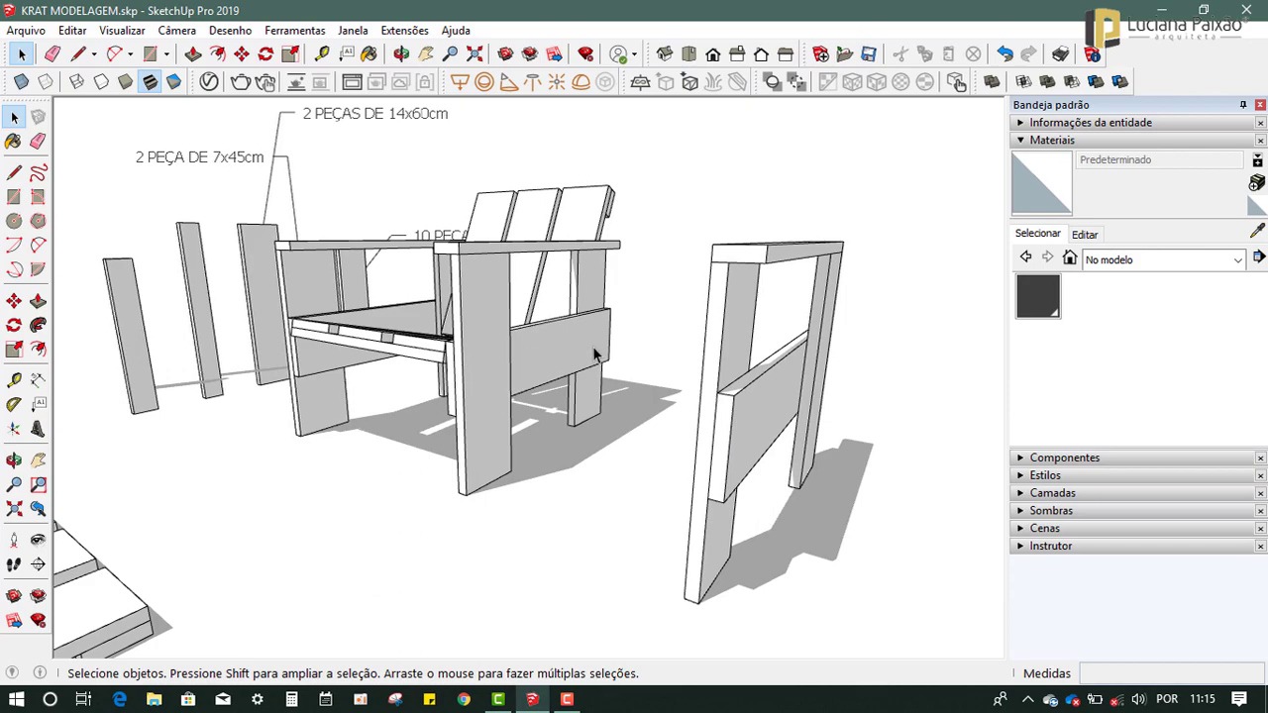
{"action": "mouse_move", "coordinate": [420, 377]}
{"action": "middle_mouse_down"}
{"action": "mouse_move", "coordinate": [736, 467]}
{"action": "mouse_move", "coordinate": [333, 231]}
{"action": "mouse_move", "coordinate": [425, 330]}
{"action": "middle_mouse_up"}
{"action": "scroll", "coordinate": [512, 251], "scroll_direction": "down", "scroll_amount": 2}
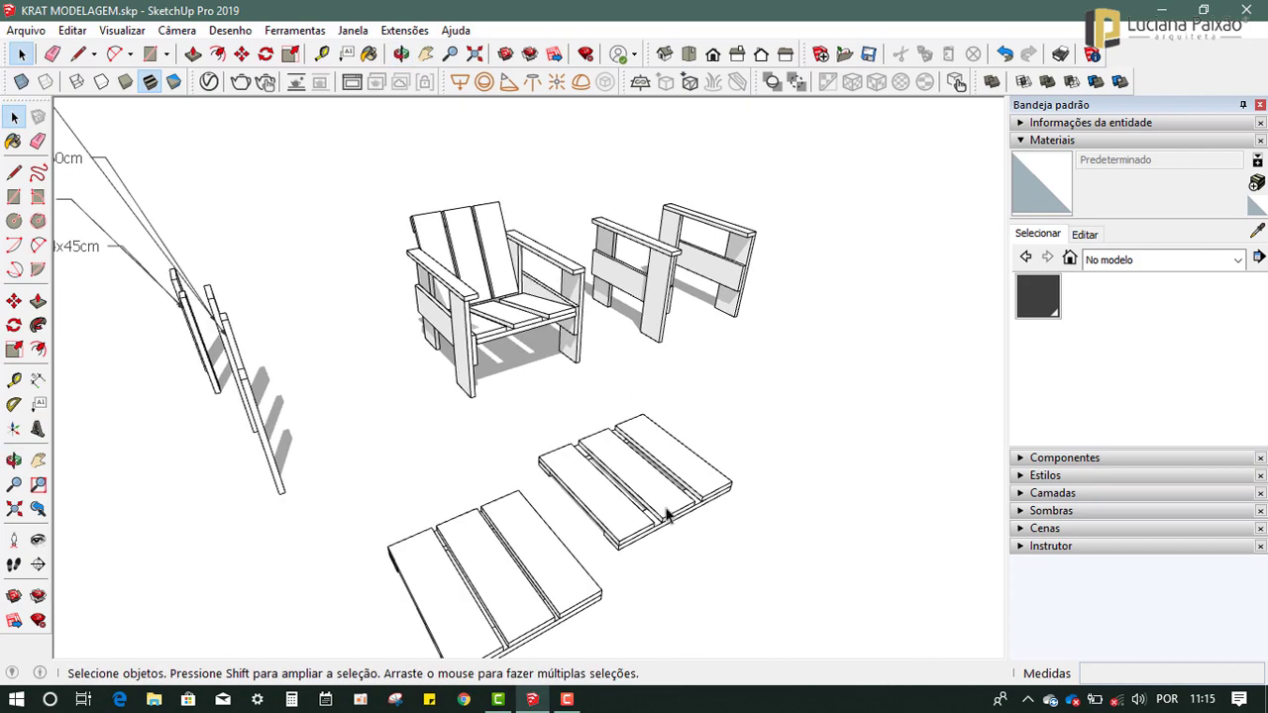
Select the right-hand three-board seat panel and pick it up by its front corner to move it.
{"action": "left_click", "coordinate": [651, 484]}
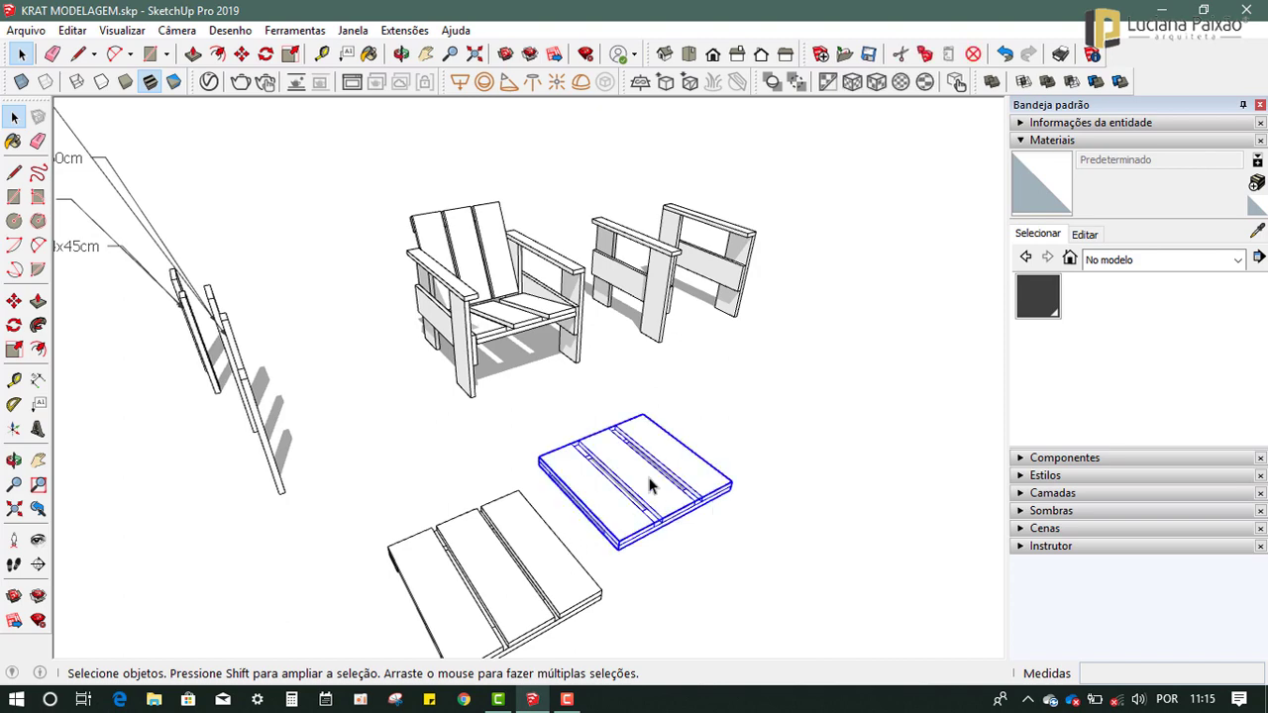
{"action": "left_click", "coordinate": [13, 300]}
{"action": "scroll", "coordinate": [643, 515], "scroll_direction": "up", "scroll_amount": 3}
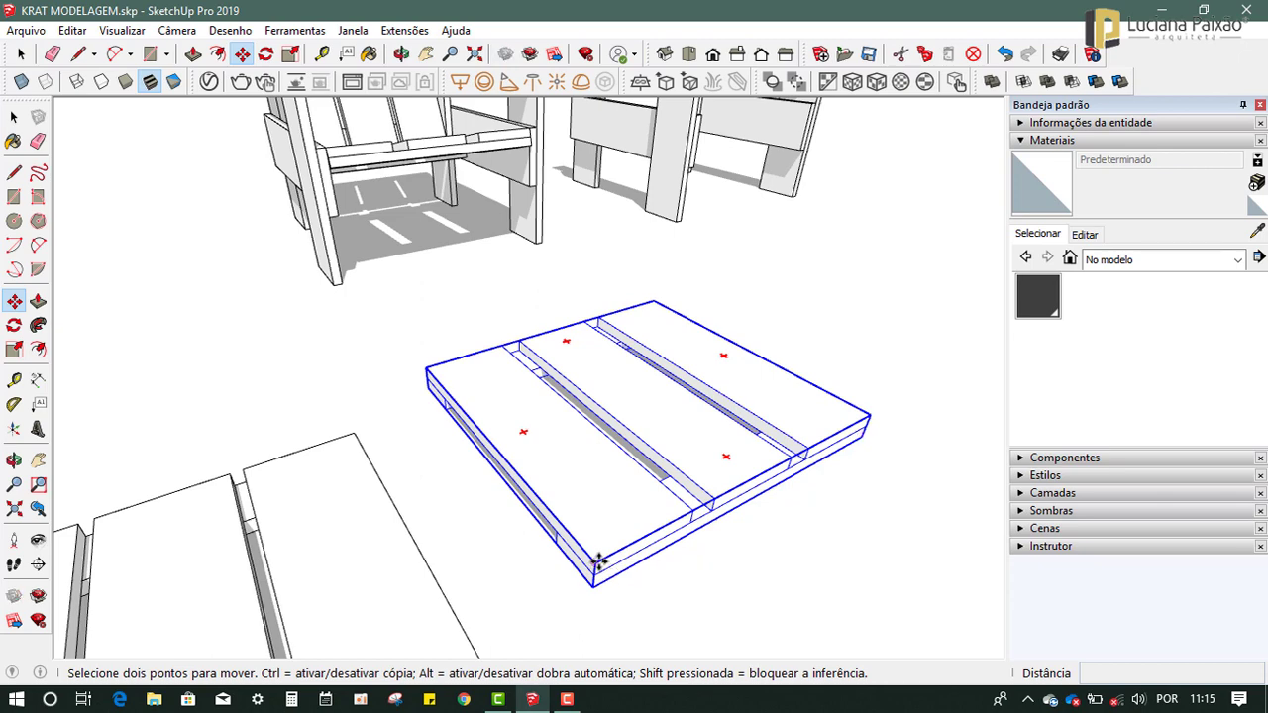
{"action": "left_click", "coordinate": [597, 562]}
{"action": "mouse_move", "coordinate": [602, 571]}
{"action": "middle_mouse_down"}
{"action": "mouse_move", "coordinate": [577, 560]}
{"action": "mouse_move", "coordinate": [537, 377]}
{"action": "middle_mouse_up"}
{"action": "left_click", "coordinate": [538, 374]}
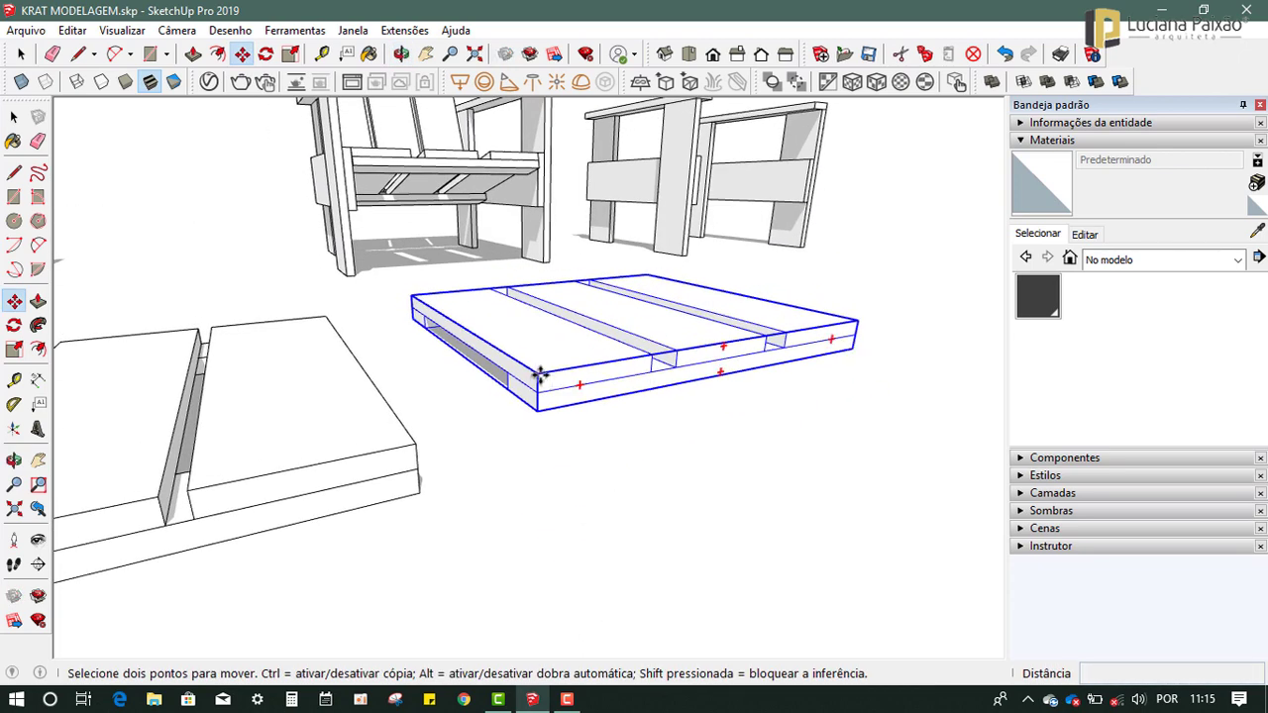
{"action": "mouse_move", "coordinate": [679, 303]}
{"action": "middle_mouse_down"}
{"action": "mouse_move", "coordinate": [650, 447]}
{"action": "mouse_move", "coordinate": [728, 313]}
{"action": "mouse_move", "coordinate": [637, 303]}
{"action": "mouse_move", "coordinate": [684, 274]}
{"action": "middle_mouse_up"}
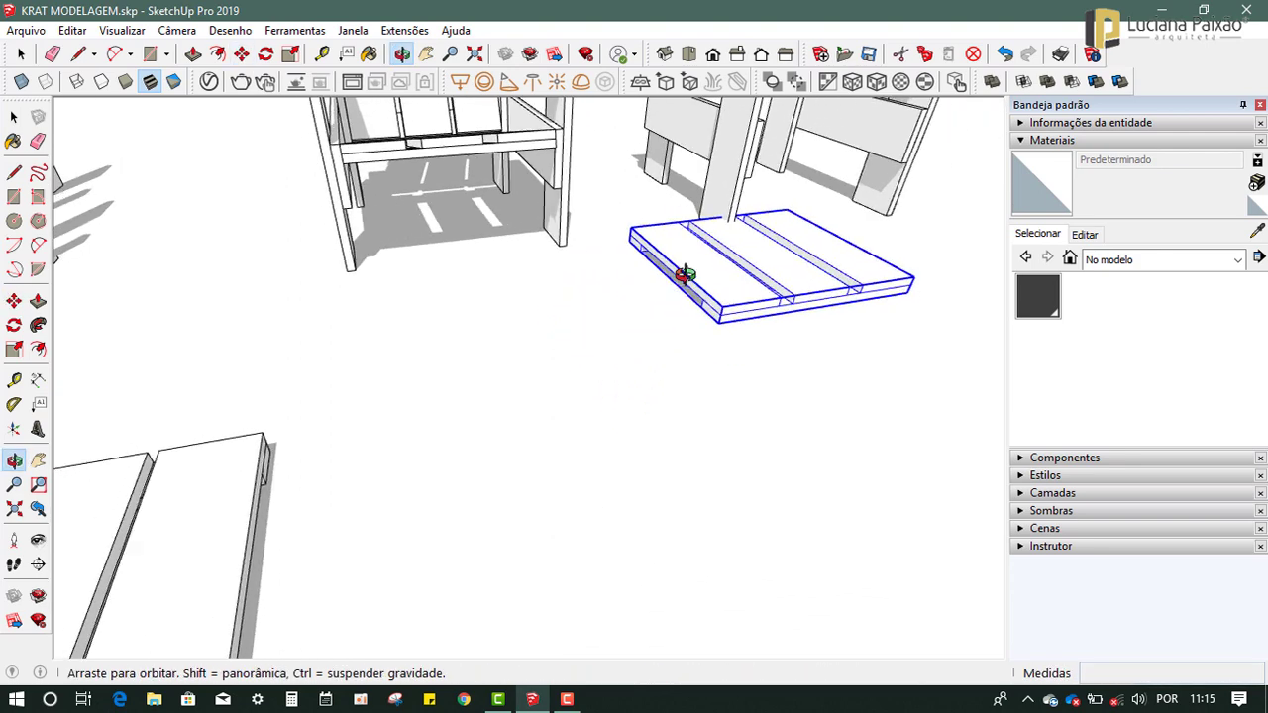
Drop the seat panel onto the crossbars between the two H-frames and view the second chair.
{"action": "left_click", "coordinate": [428, 58]}
{"action": "left_click_drag", "start_coordinate": [535, 227], "coordinate": [538, 363]}
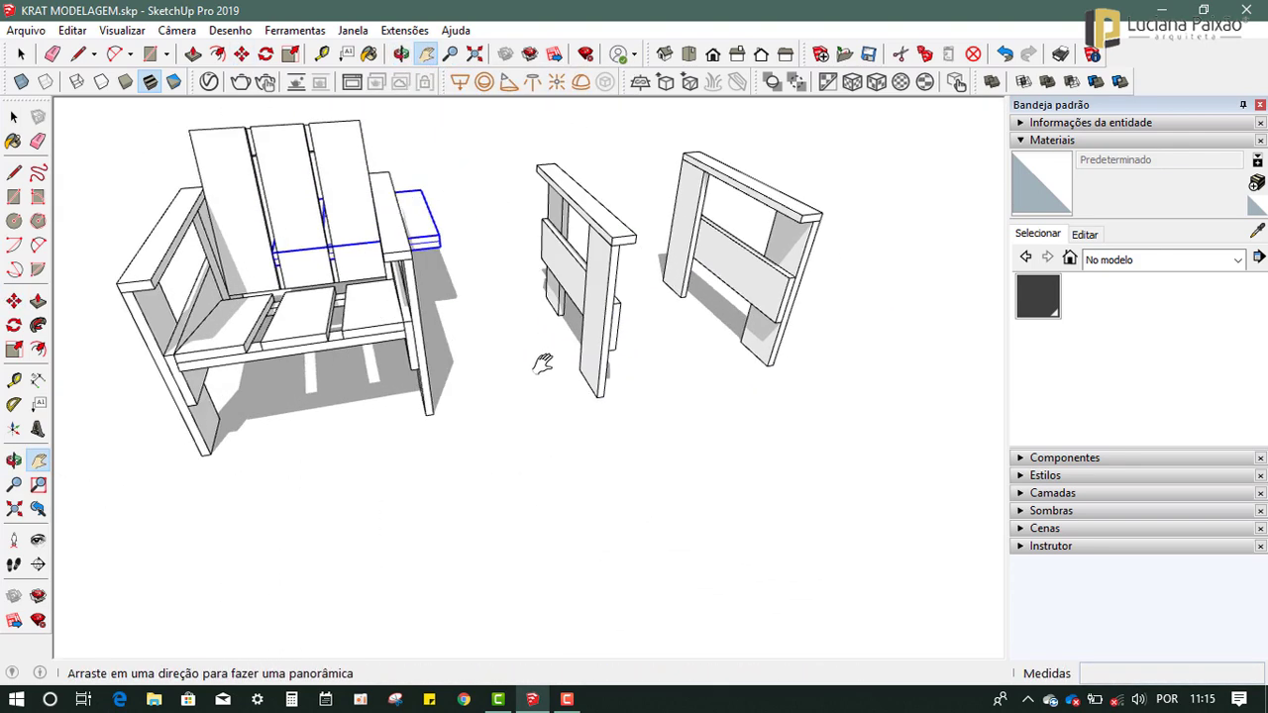
{"action": "right_click", "coordinate": [560, 329]}
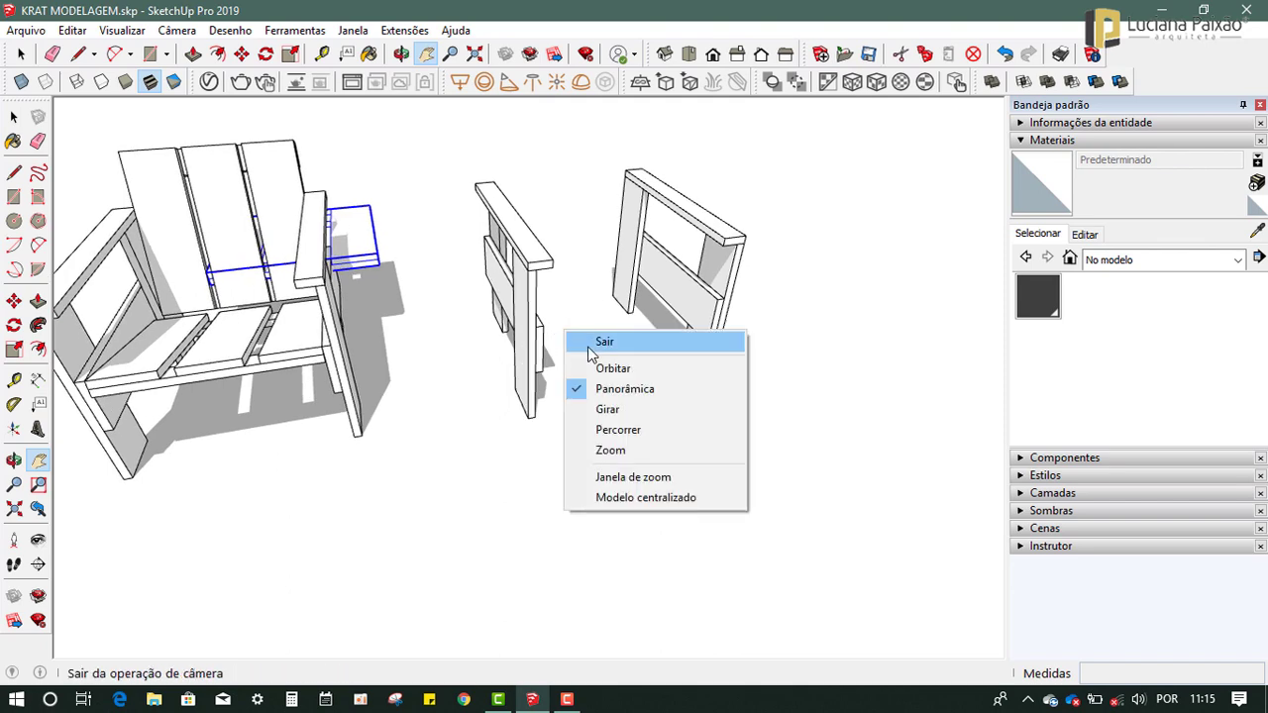
{"action": "left_click", "coordinate": [588, 346]}
{"action": "scroll", "coordinate": [572, 324], "scroll_direction": "up", "scroll_amount": 2}
{"action": "scroll", "coordinate": [573, 325], "scroll_direction": "up", "scroll_amount": 2}
{"action": "scroll", "coordinate": [572, 332], "scroll_direction": "up", "scroll_amount": 2}
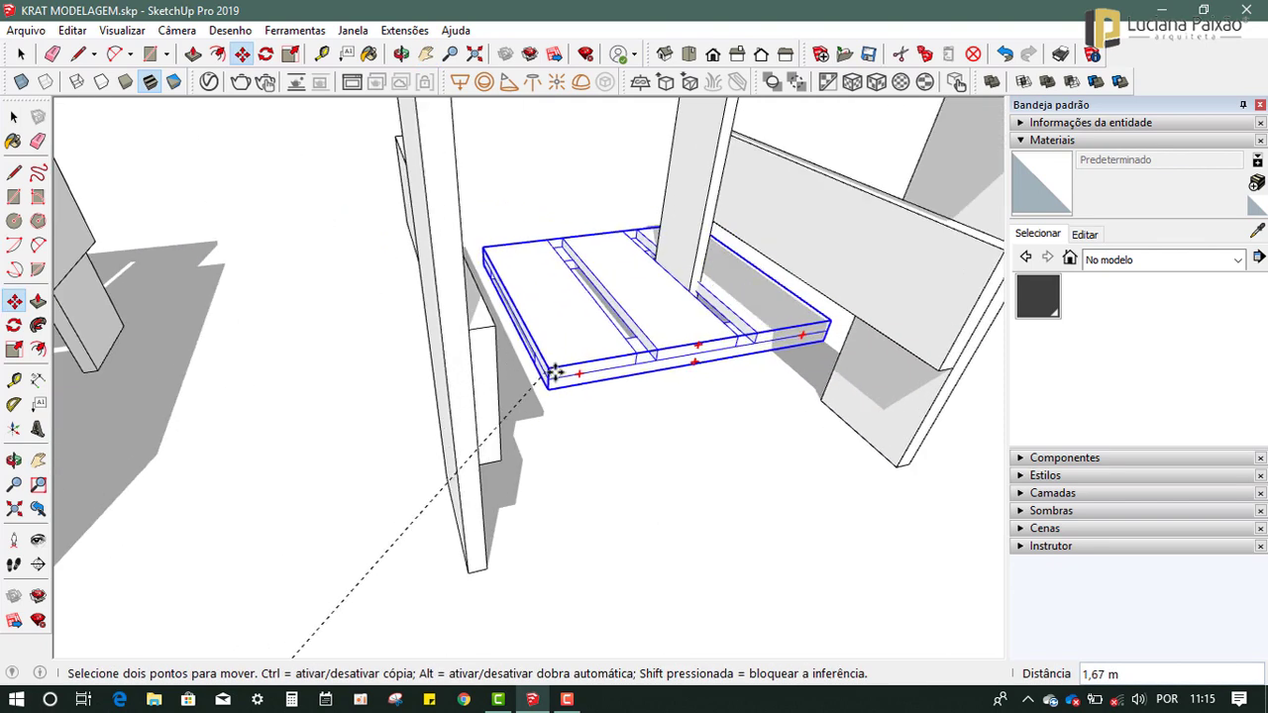
{"action": "mouse_move", "coordinate": [564, 356]}
{"action": "middle_mouse_down"}
{"action": "mouse_move", "coordinate": [577, 363]}
{"action": "mouse_move", "coordinate": [540, 354]}
{"action": "middle_mouse_up"}
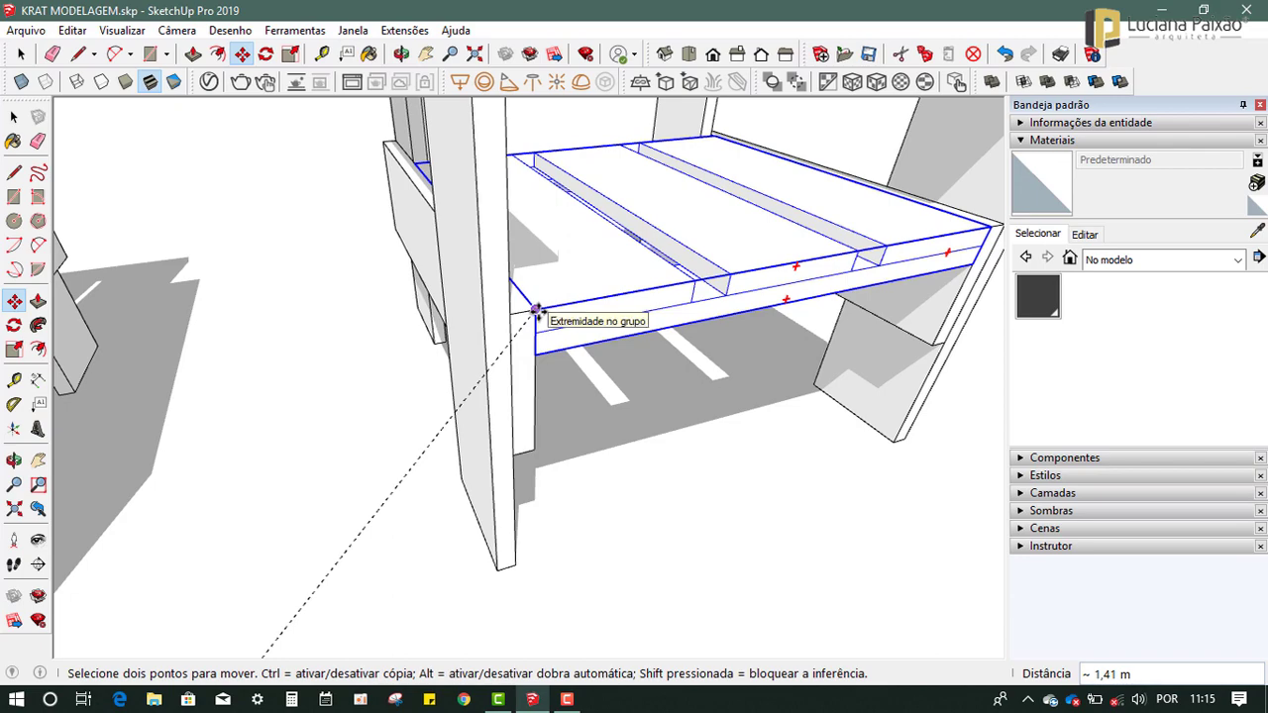
{"action": "left_click", "coordinate": [535, 310]}
{"action": "middle_click_drag", "start_coordinate": [326, 492], "coordinate": [325, 472]}
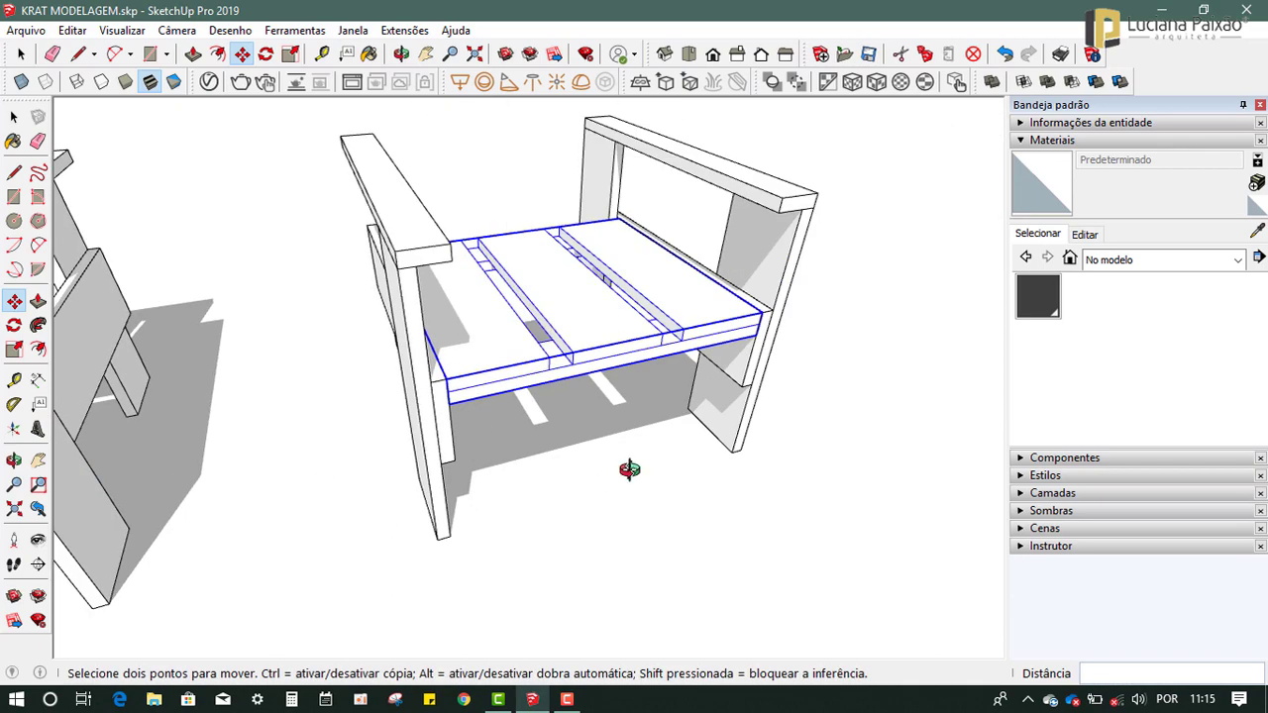
{"action": "mouse_move", "coordinate": [629, 470]}
{"action": "middle_mouse_down"}
{"action": "mouse_move", "coordinate": [243, 419]}
{"action": "mouse_move", "coordinate": [244, 387]}
{"action": "mouse_move", "coordinate": [333, 270]}
{"action": "mouse_move", "coordinate": [337, 306]}
{"action": "mouse_move", "coordinate": [243, 387]}
{"action": "middle_mouse_up"}
Look under the seat panel between the H-frames and take up the Rotate tool.
{"action": "scroll", "coordinate": [362, 207], "scroll_direction": "up", "scroll_amount": 3}
{"action": "mouse_move", "coordinate": [363, 207]}
{"action": "middle_mouse_down"}
{"action": "mouse_move", "coordinate": [449, 312]}
{"action": "mouse_move", "coordinate": [413, 215]}
{"action": "mouse_move", "coordinate": [425, 248]}
{"action": "mouse_move", "coordinate": [376, 212]}
{"action": "mouse_move", "coordinate": [444, 275]}
{"action": "mouse_move", "coordinate": [447, 328]}
{"action": "mouse_move", "coordinate": [426, 265]}
{"action": "middle_mouse_up"}
{"action": "scroll", "coordinate": [413, 215], "scroll_direction": "up", "scroll_amount": 2}
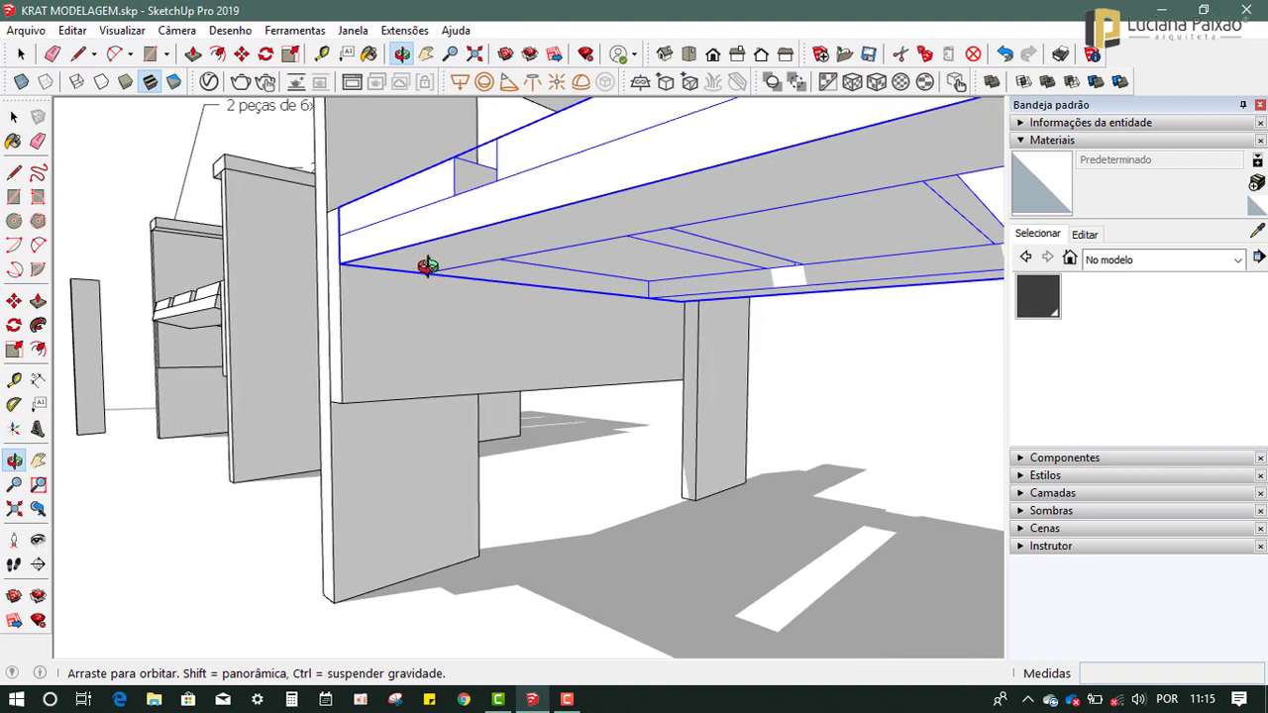
{"action": "key", "text": "m"}
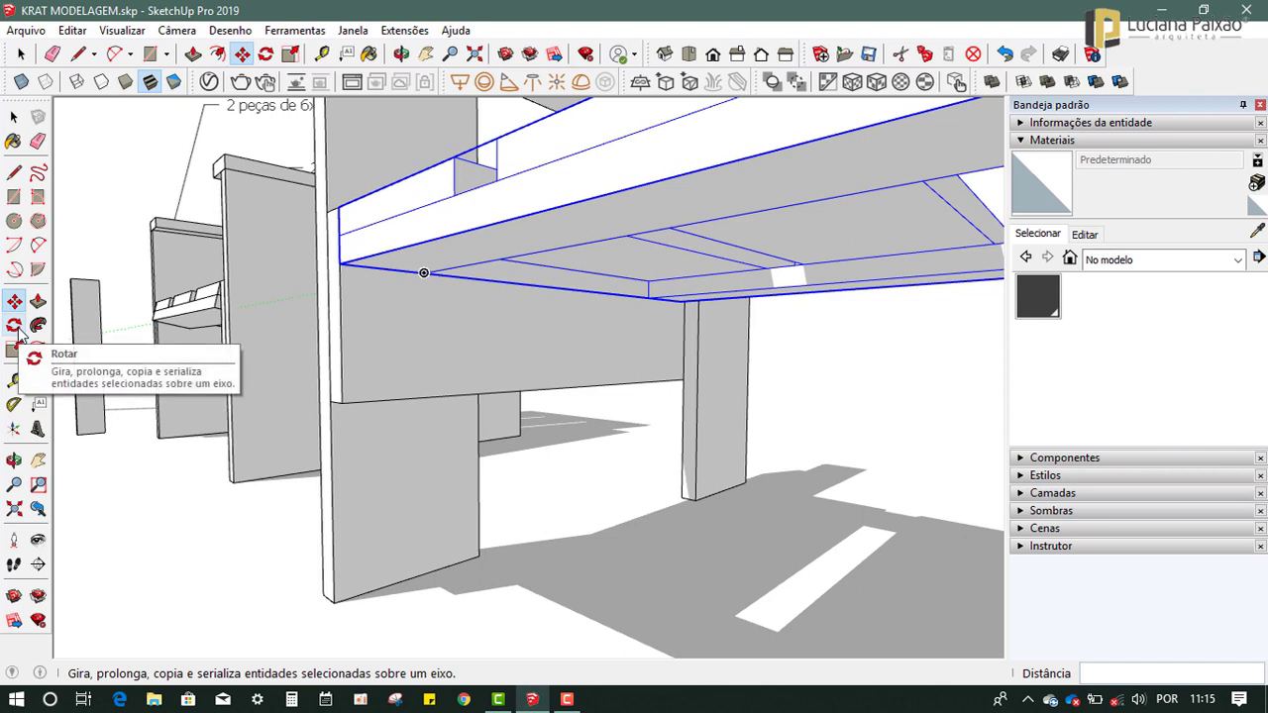
{"action": "left_click", "coordinate": [17, 333]}
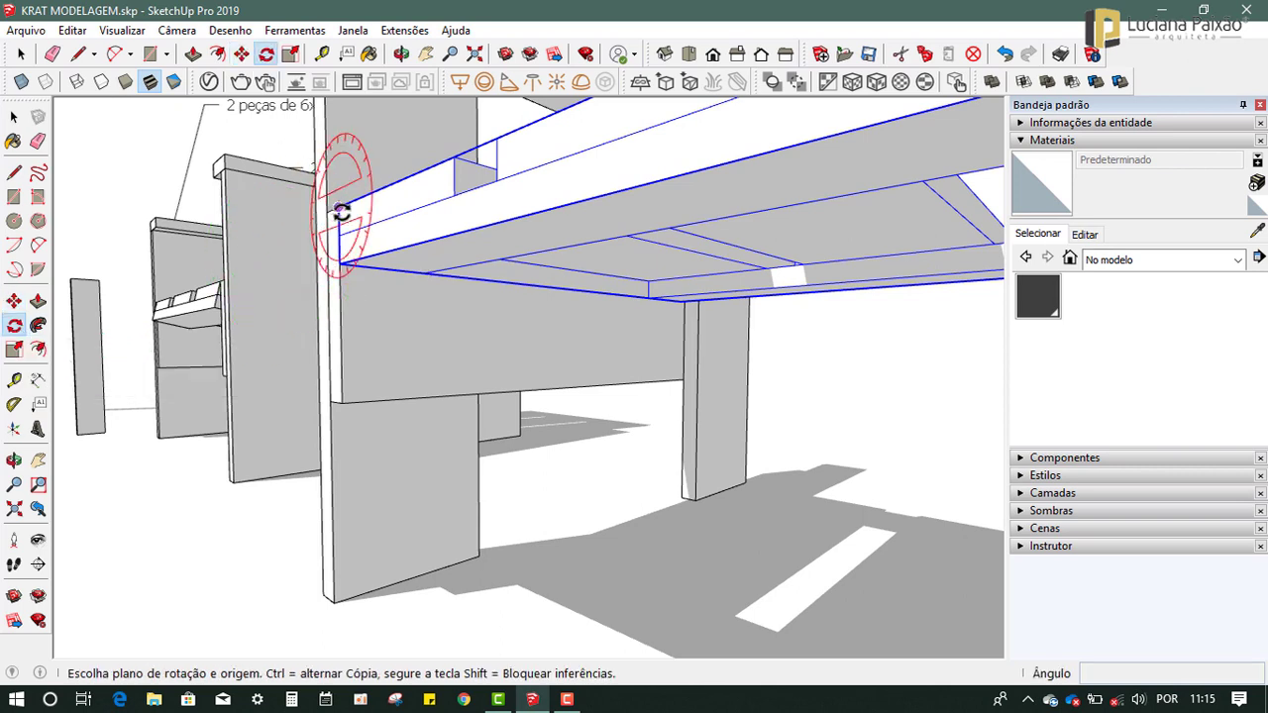
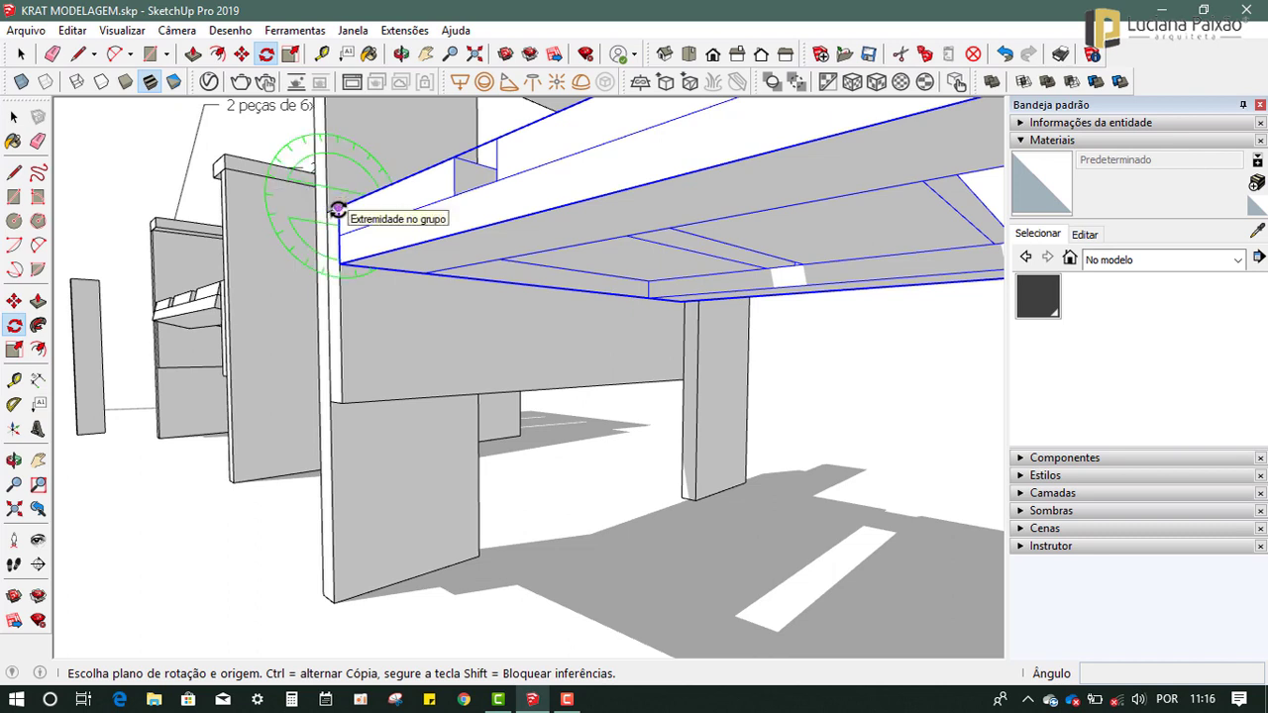
Rotate the slatted piece upward about its corner, locked to a vertical plane.
{"action": "key", "text": "Right"}
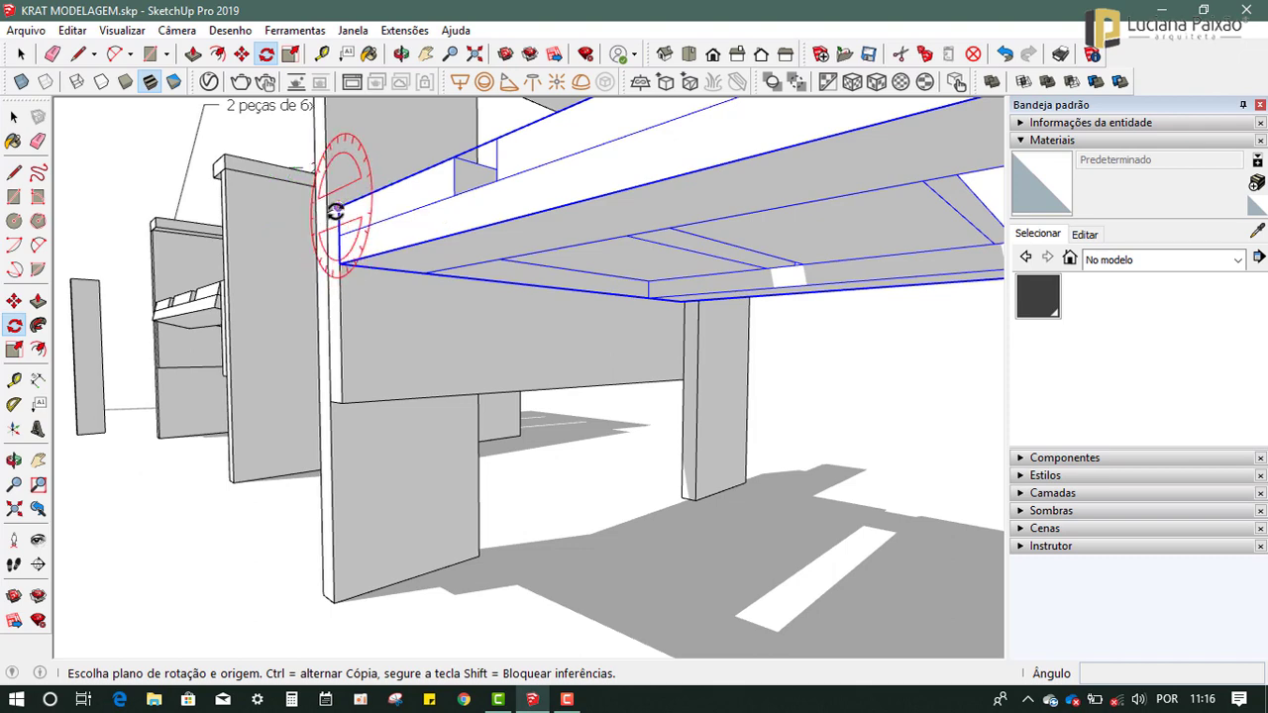
{"action": "left_click", "coordinate": [340, 208]}
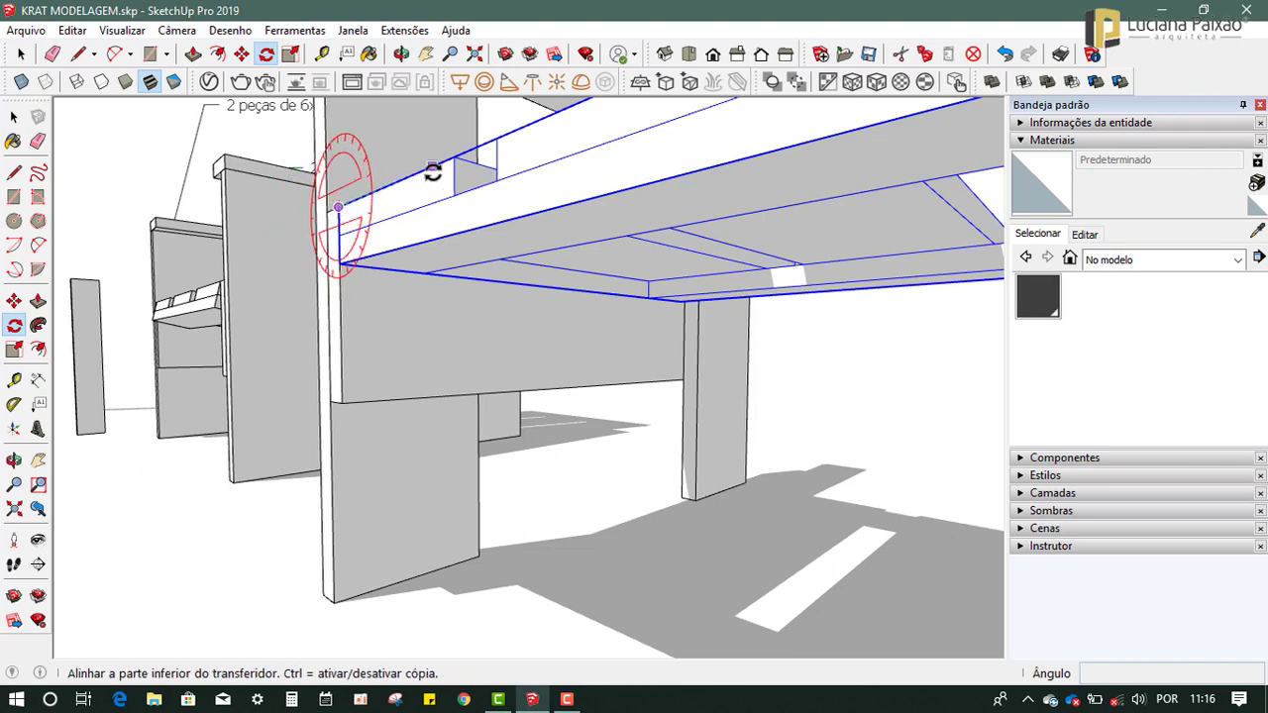
{"action": "left_click", "coordinate": [427, 172]}
{"action": "scroll", "coordinate": [441, 295], "scroll_direction": "down", "scroll_amount": 1}
{"action": "scroll", "coordinate": [441, 294], "scroll_direction": "down", "scroll_amount": 2}
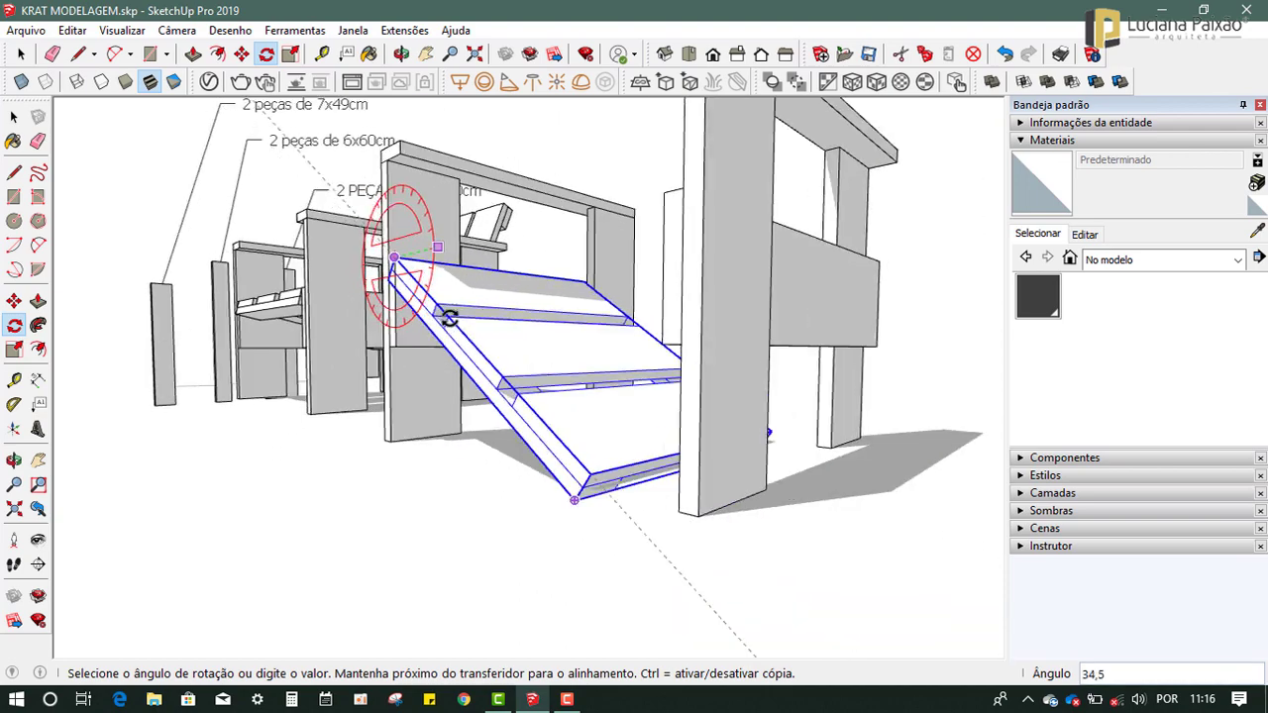
{"action": "left_click", "coordinate": [426, 238]}
{"action": "scroll", "coordinate": [396, 212], "scroll_direction": "up", "scroll_amount": 3}
{"action": "scroll", "coordinate": [389, 206], "scroll_direction": "up", "scroll_amount": 2}
{"action": "scroll", "coordinate": [389, 206], "scroll_direction": "down", "scroll_amount": 2}
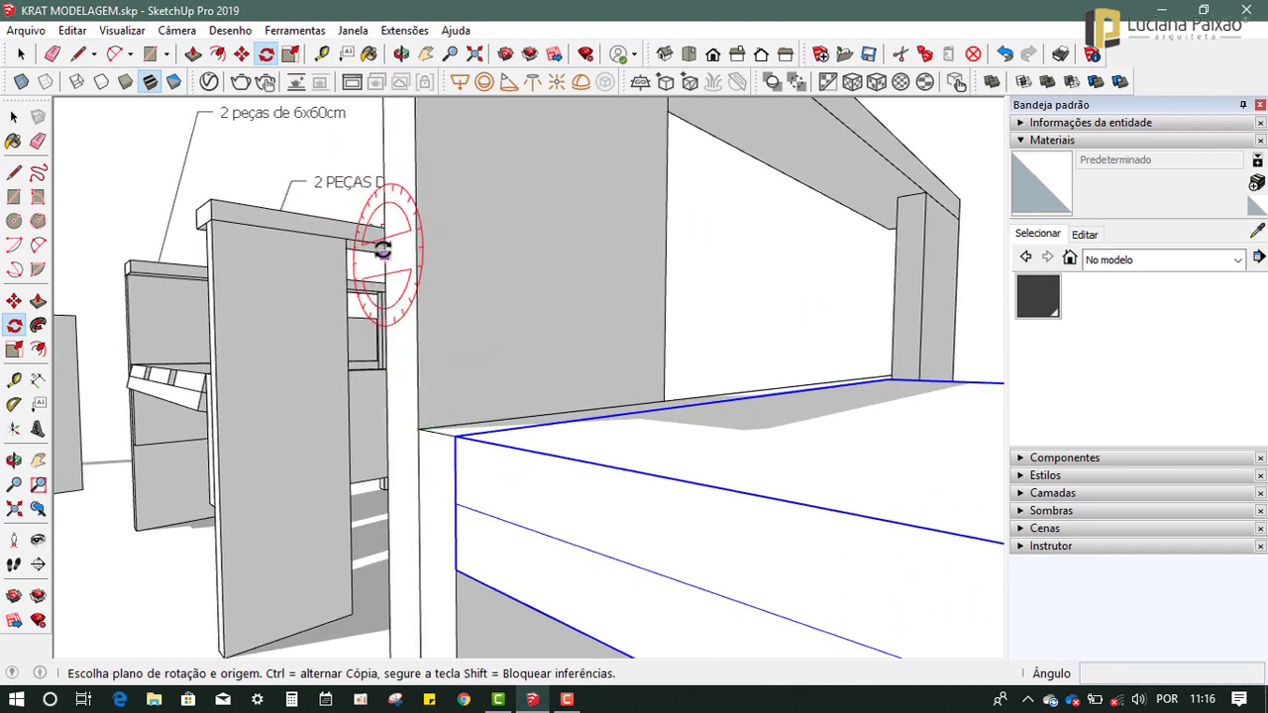
Begin another rotation from the piece's underside corners, then cancel it.
{"action": "mouse_move", "coordinate": [376, 241]}
{"action": "middle_mouse_down"}
{"action": "mouse_move", "coordinate": [453, 367]}
{"action": "mouse_move", "coordinate": [380, 283]}
{"action": "middle_mouse_up"}
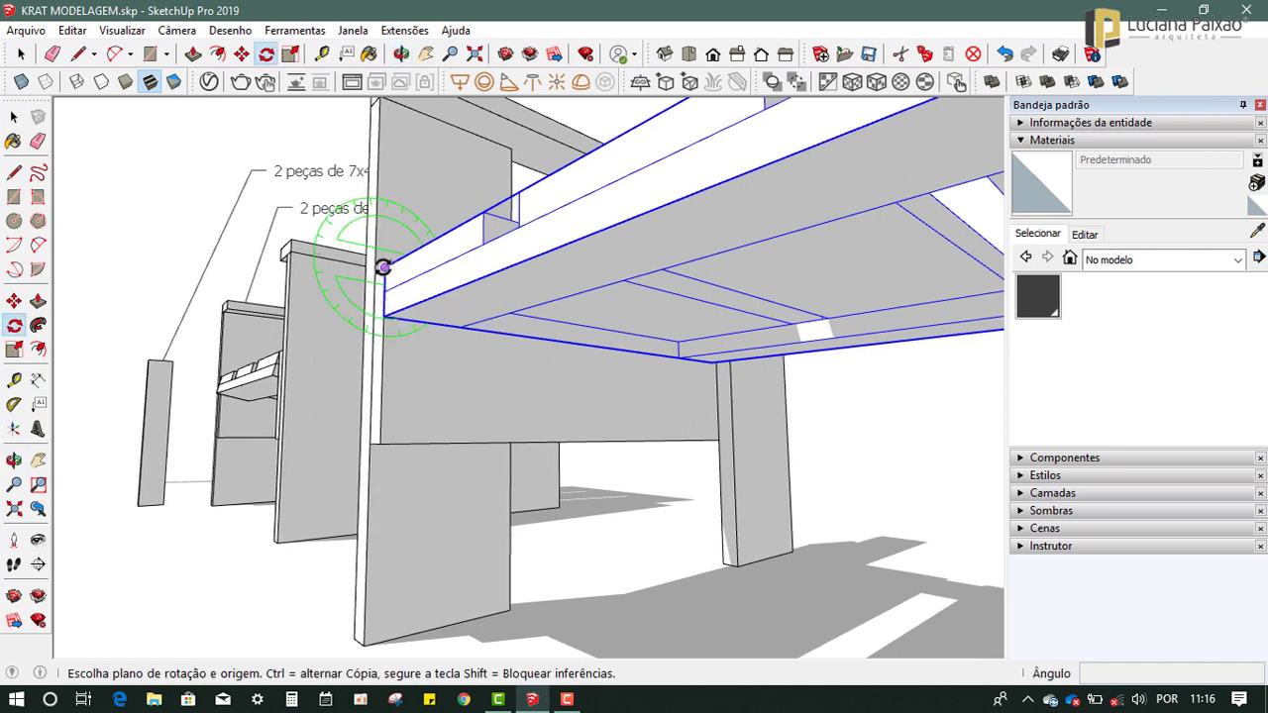
{"action": "left_click", "coordinate": [383, 267]}
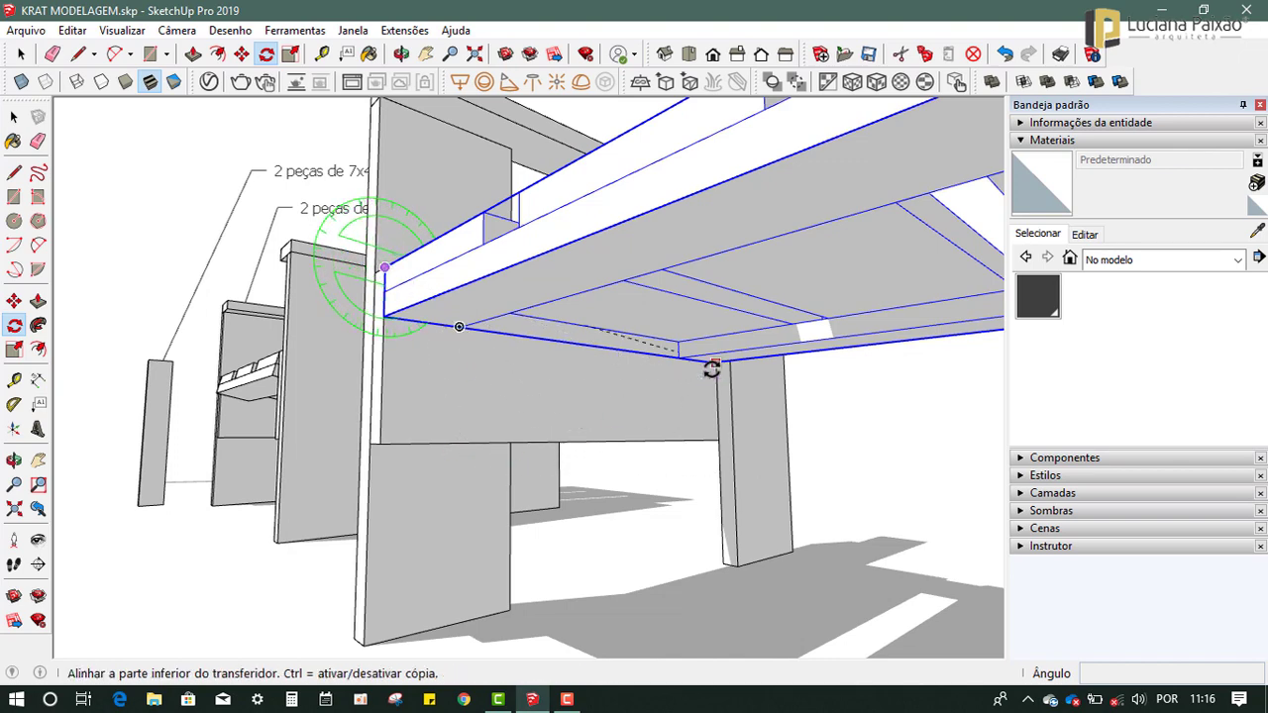
{"action": "middle_click_drag", "start_coordinate": [710, 369], "coordinate": [649, 309]}
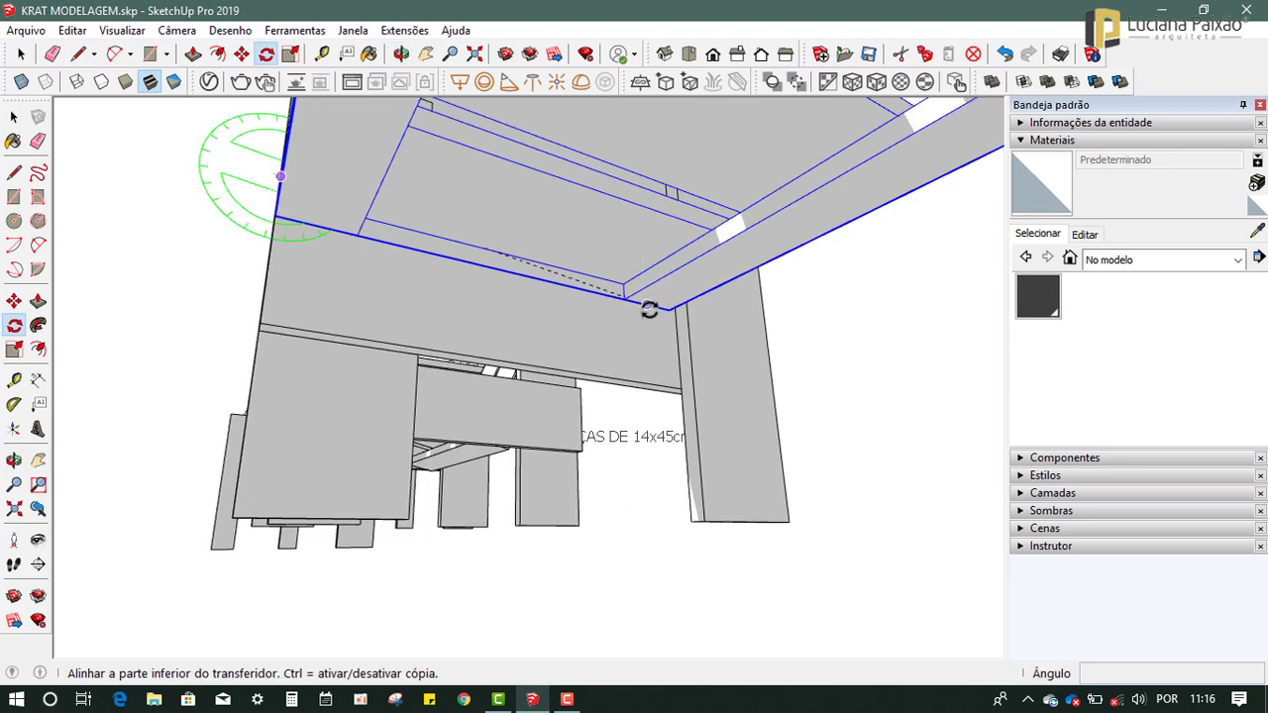
{"action": "left_click", "coordinate": [667, 313]}
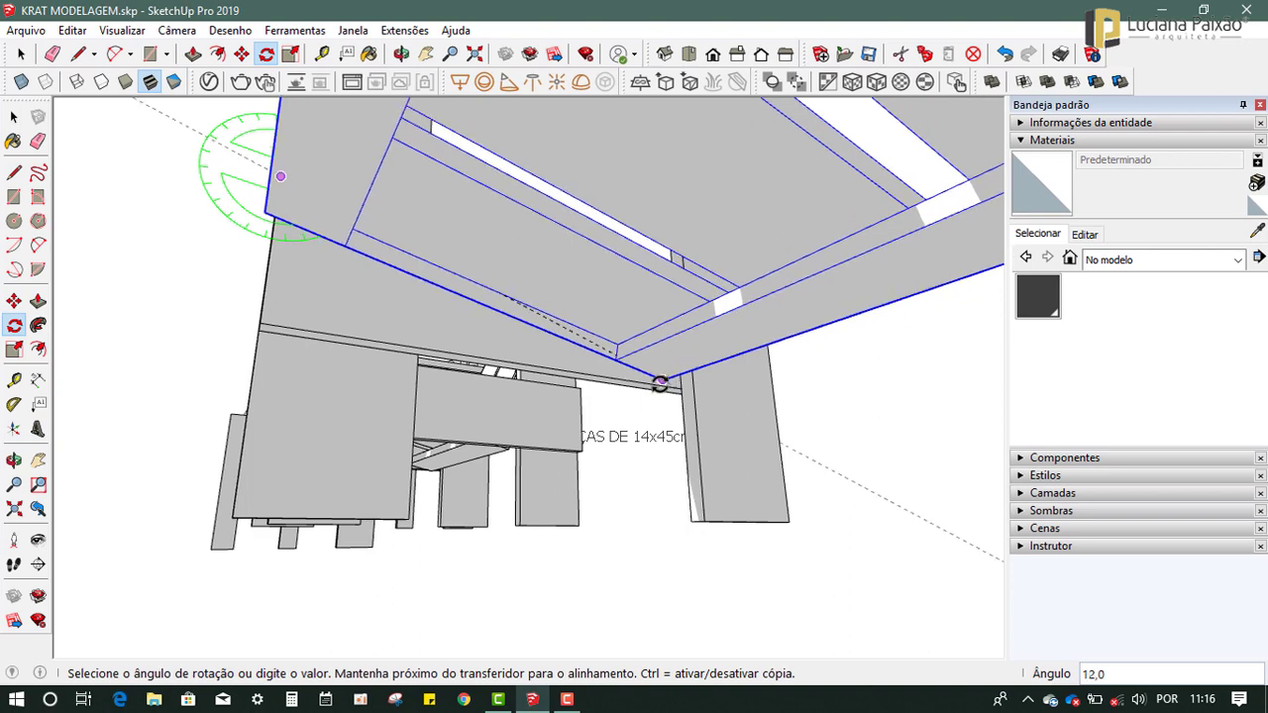
{"action": "scroll", "coordinate": [660, 384], "scroll_direction": "up", "scroll_amount": 2}
{"action": "scroll", "coordinate": [662, 385], "scroll_direction": "up", "scroll_amount": 2}
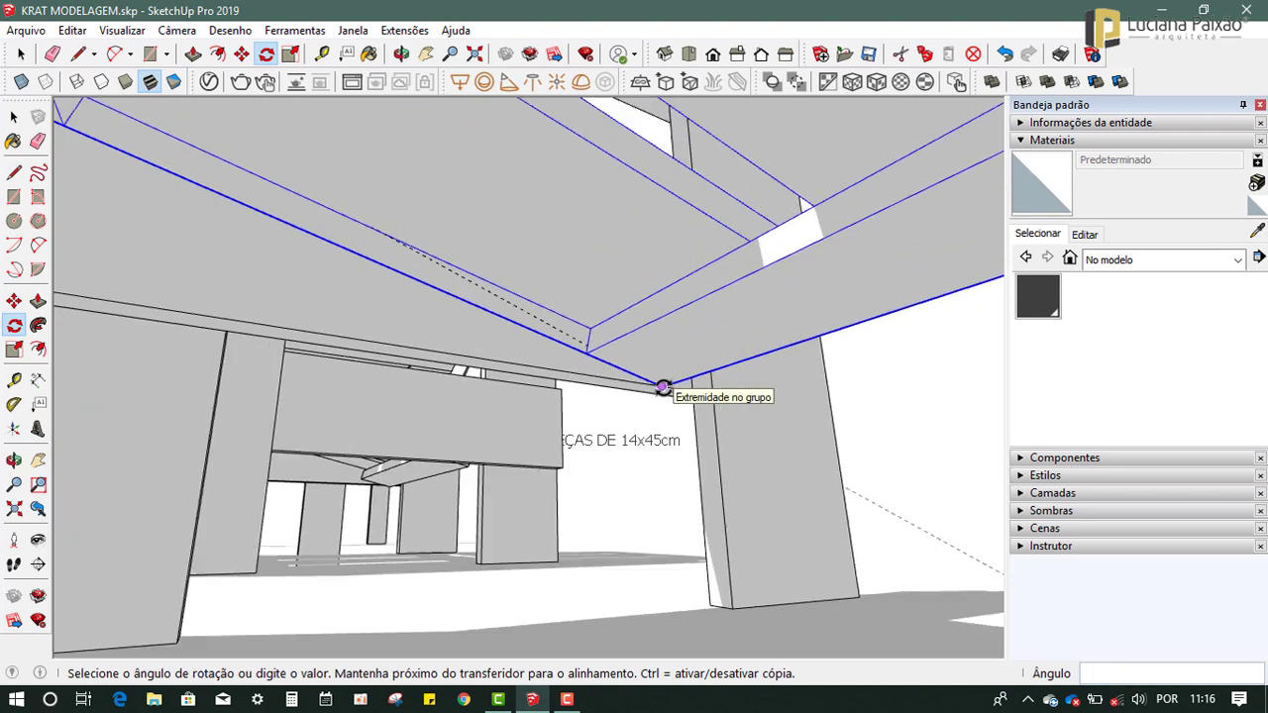
{"action": "scroll", "coordinate": [662, 385], "scroll_direction": "down", "scroll_amount": 2}
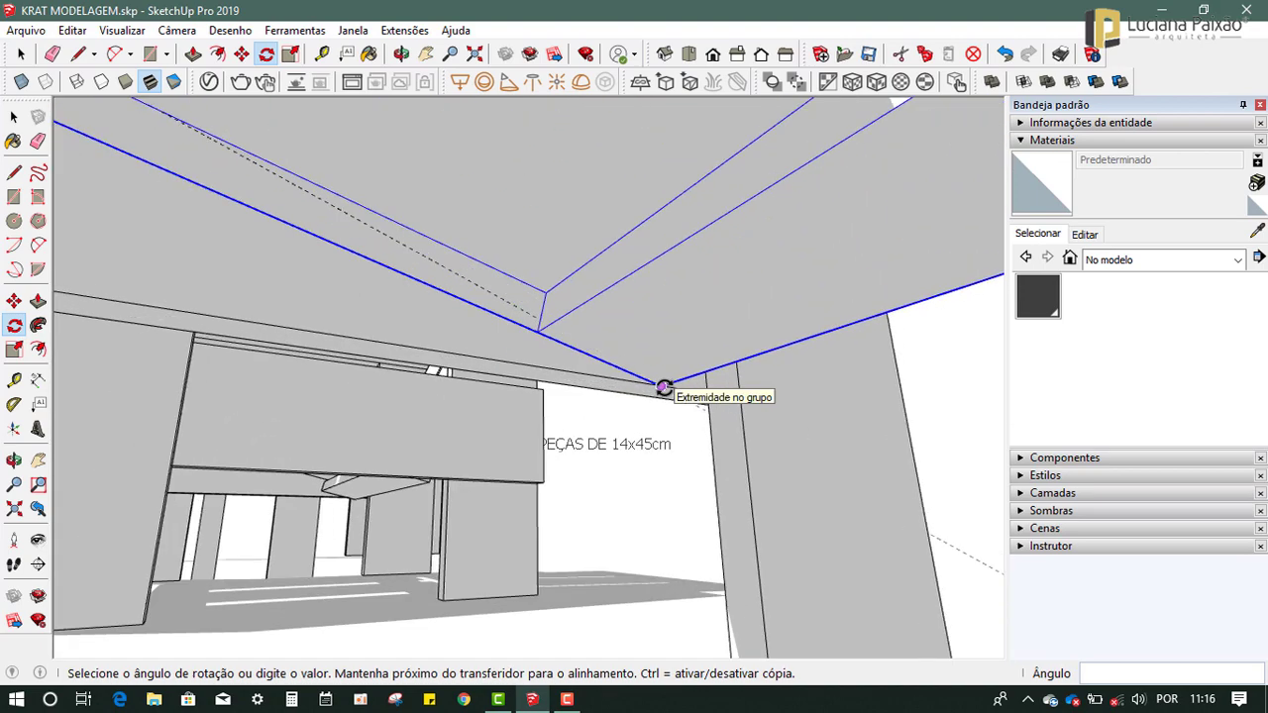
{"action": "key", "text": "Escape"}
Orbit around both chairs to view the reference chair's backrest side-on.
{"action": "middle_click_drag", "start_coordinate": [486, 367], "coordinate": [644, 467]}
{"action": "scroll", "coordinate": [659, 379], "scroll_direction": "down", "scroll_amount": 3}
{"action": "scroll", "coordinate": [660, 377], "scroll_direction": "down", "scroll_amount": 2}
{"action": "scroll", "coordinate": [657, 376], "scroll_direction": "down", "scroll_amount": 2}
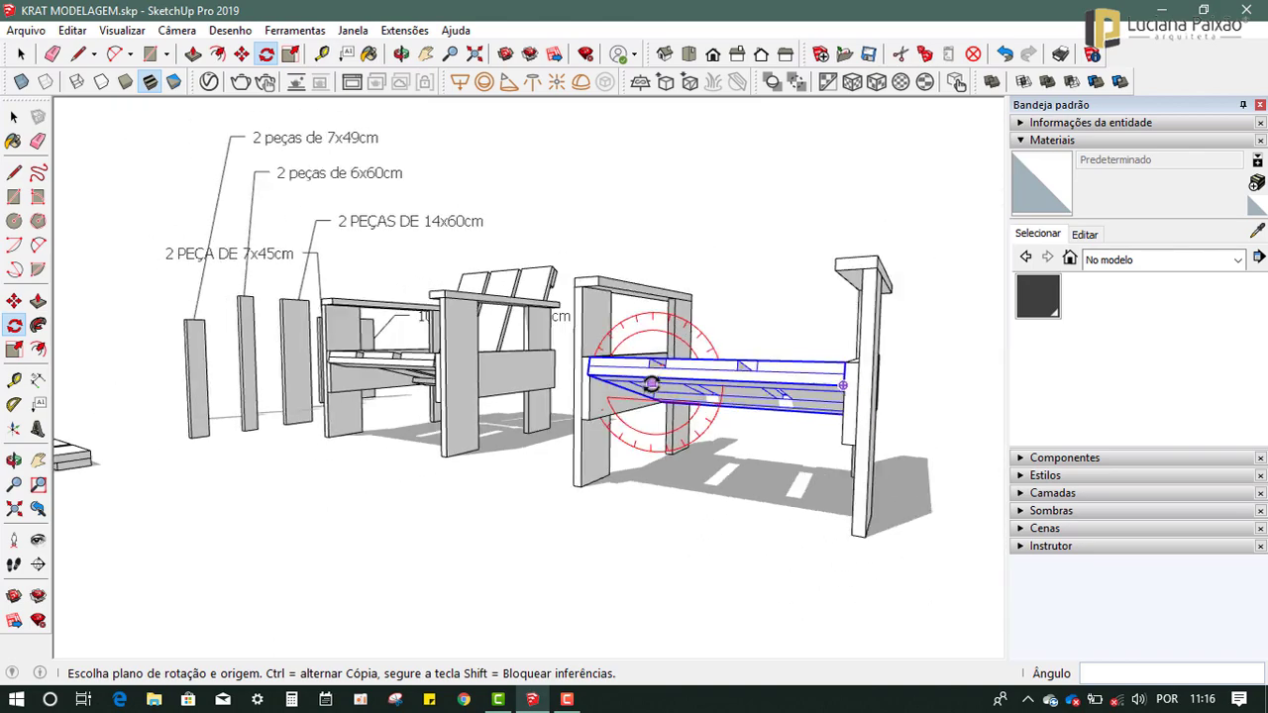
{"action": "mouse_move", "coordinate": [657, 376]}
{"action": "middle_mouse_down"}
{"action": "mouse_move", "coordinate": [656, 528]}
{"action": "mouse_move", "coordinate": [580, 501]}
{"action": "mouse_move", "coordinate": [763, 510]}
{"action": "mouse_move", "coordinate": [862, 448]}
{"action": "mouse_move", "coordinate": [821, 320]}
{"action": "mouse_move", "coordinate": [826, 470]}
{"action": "middle_mouse_up"}
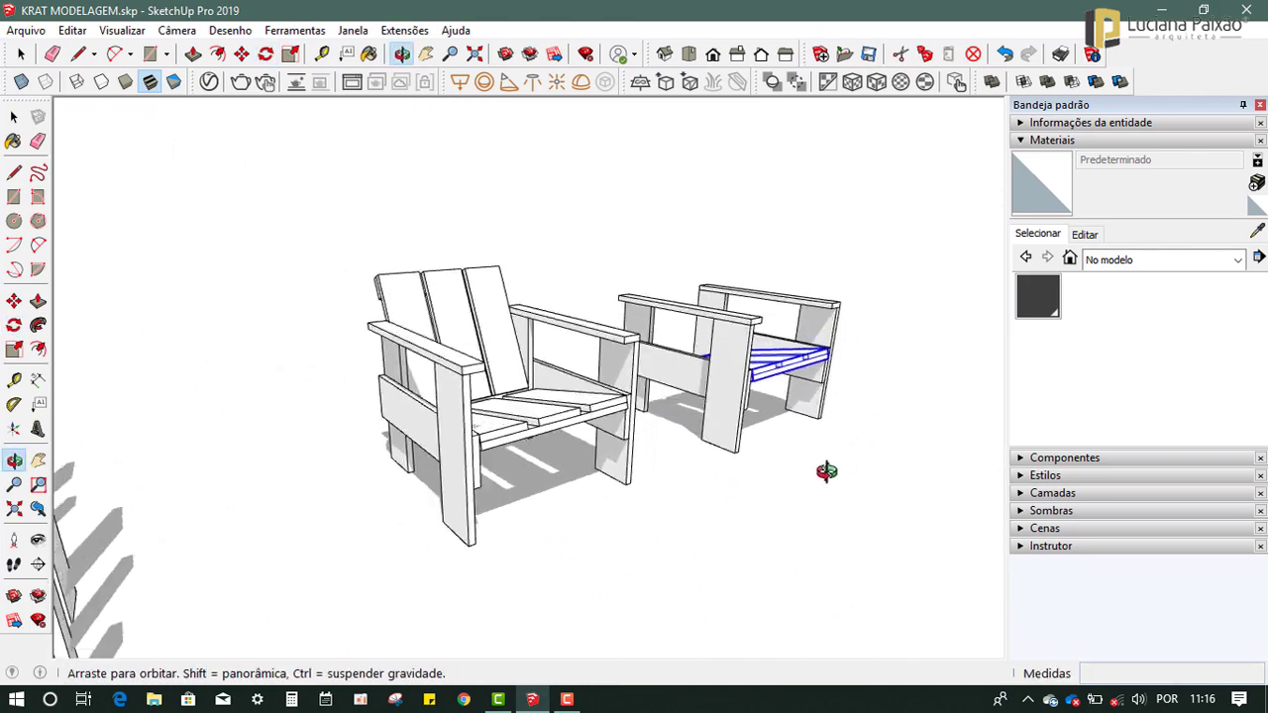
{"action": "key", "text": "q"}
{"action": "scroll", "coordinate": [538, 376], "scroll_direction": "up", "scroll_amount": 5}
{"action": "mouse_move", "coordinate": [538, 396]}
{"action": "middle_mouse_down"}
{"action": "mouse_move", "coordinate": [803, 453]}
{"action": "mouse_move", "coordinate": [808, 476]}
{"action": "mouse_move", "coordinate": [538, 482]}
{"action": "mouse_move", "coordinate": [736, 481]}
{"action": "middle_mouse_up"}
{"action": "scroll", "coordinate": [716, 425], "scroll_direction": "down", "scroll_amount": 5}
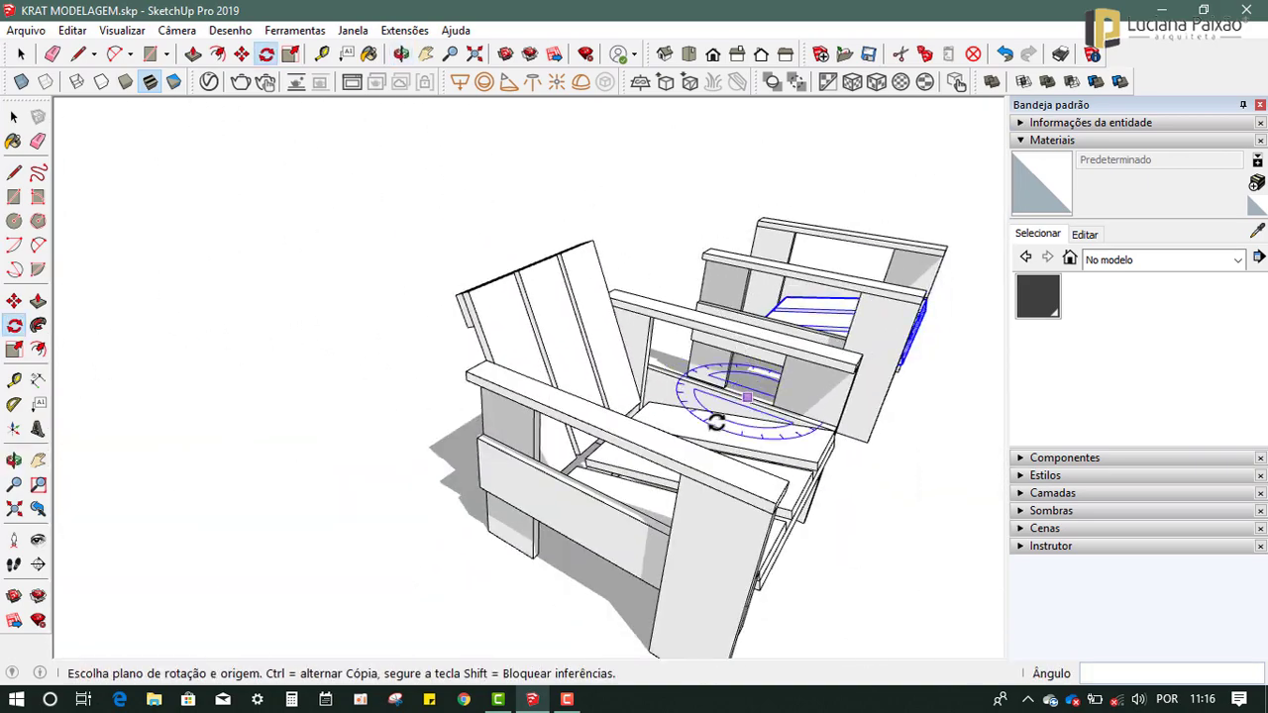
{"action": "mouse_move", "coordinate": [502, 411]}
{"action": "middle_mouse_down"}
{"action": "mouse_move", "coordinate": [682, 379]}
{"action": "mouse_move", "coordinate": [565, 354]}
{"action": "middle_mouse_up"}
{"action": "scroll", "coordinate": [566, 353], "scroll_direction": "up", "scroll_amount": 3}
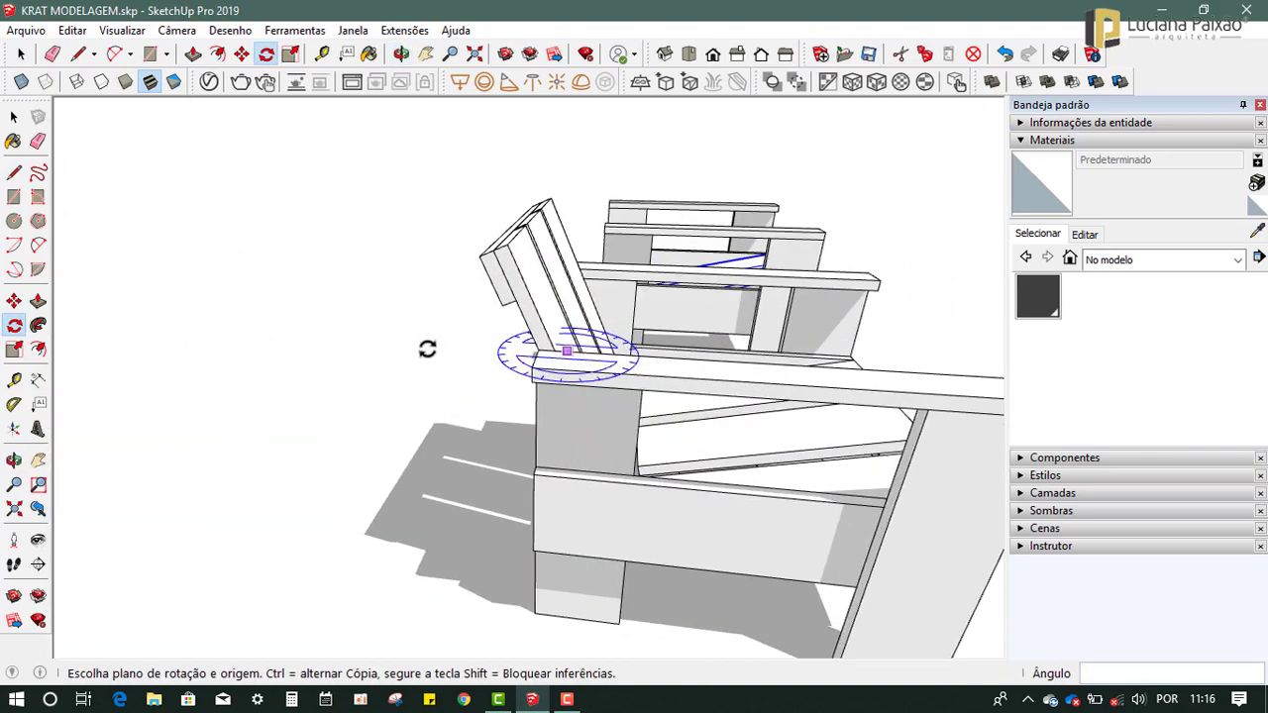
Measure the reference chair's backrest from its lower corner with the Tape Measure.
{"action": "left_click", "coordinate": [14, 379]}
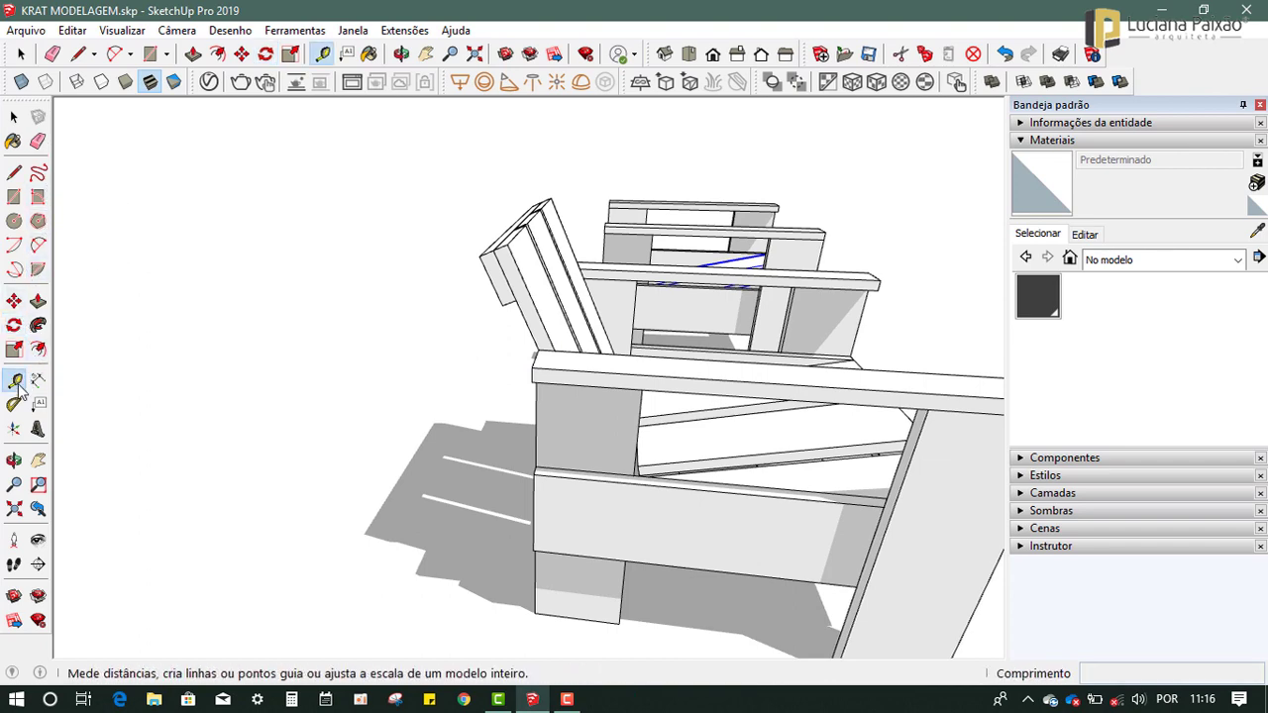
{"action": "scroll", "coordinate": [523, 333], "scroll_direction": "up", "scroll_amount": 3}
{"action": "scroll", "coordinate": [529, 341], "scroll_direction": "down", "scroll_amount": 2}
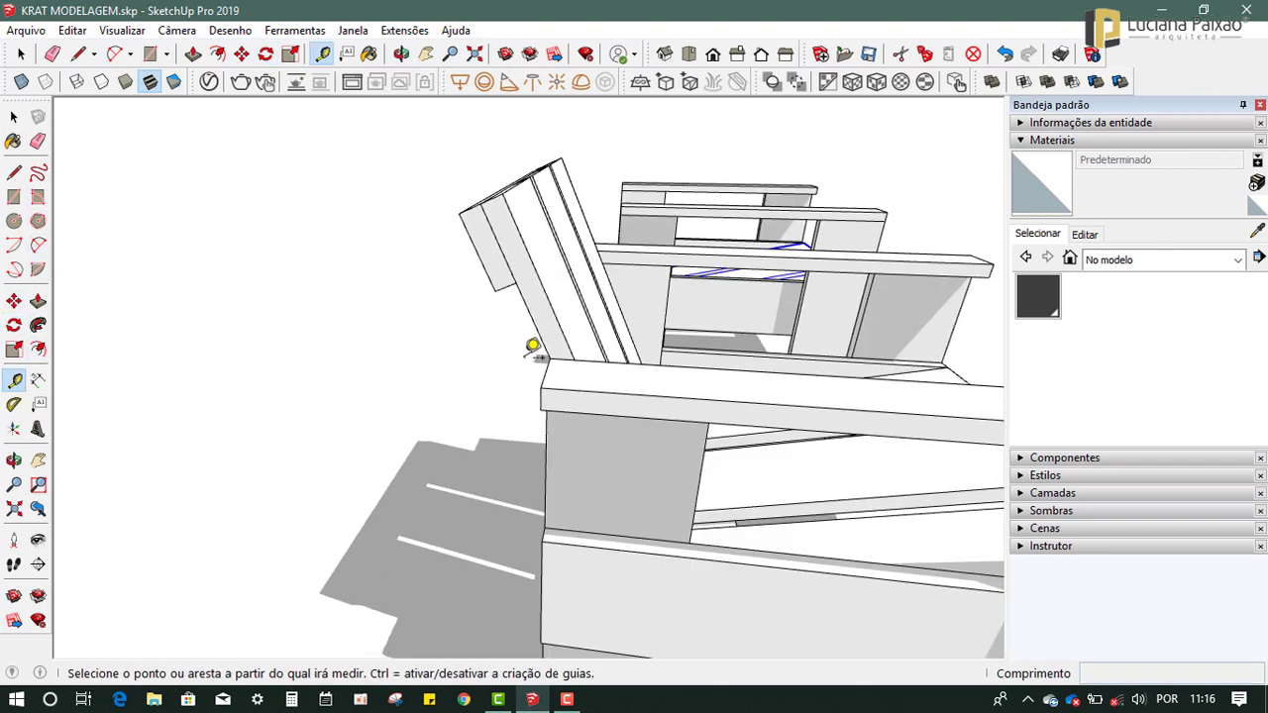
{"action": "left_click", "coordinate": [550, 357]}
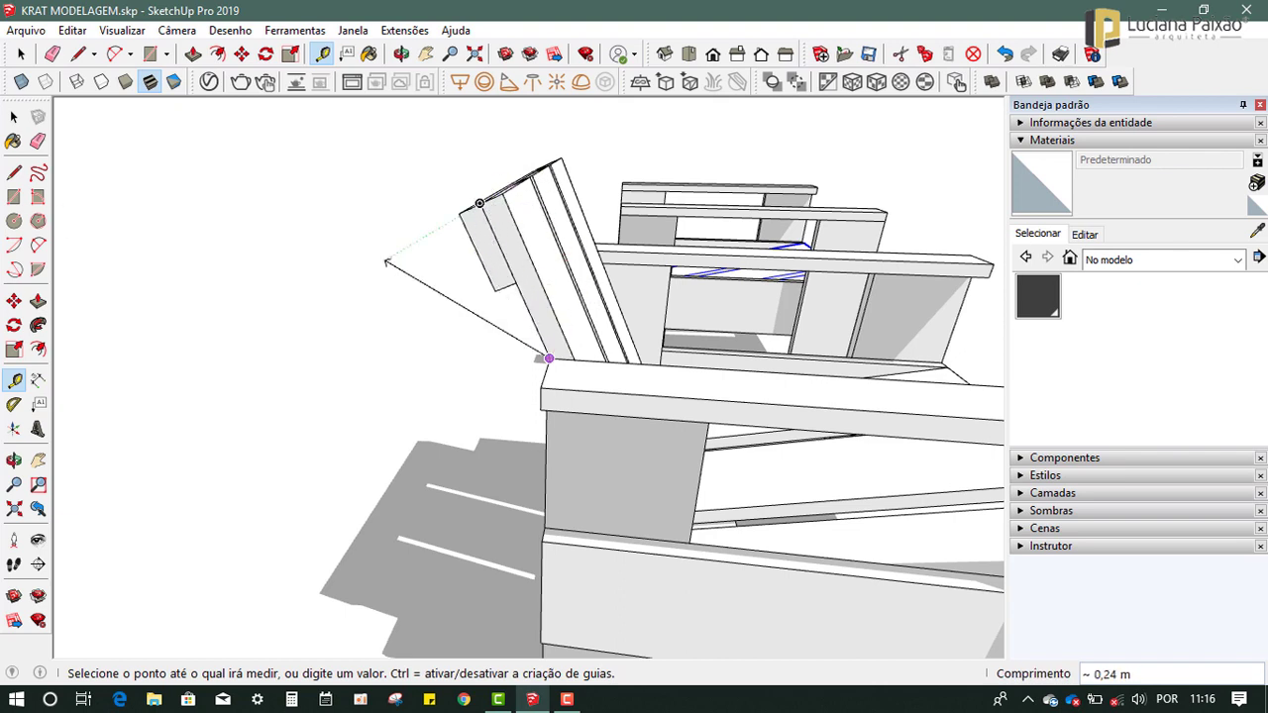
{"action": "left_click", "coordinate": [14, 117]}
{"action": "scroll", "coordinate": [252, 266], "scroll_direction": "down", "scroll_amount": 3}
{"action": "scroll", "coordinate": [251, 267], "scroll_direction": "down", "scroll_amount": 2}
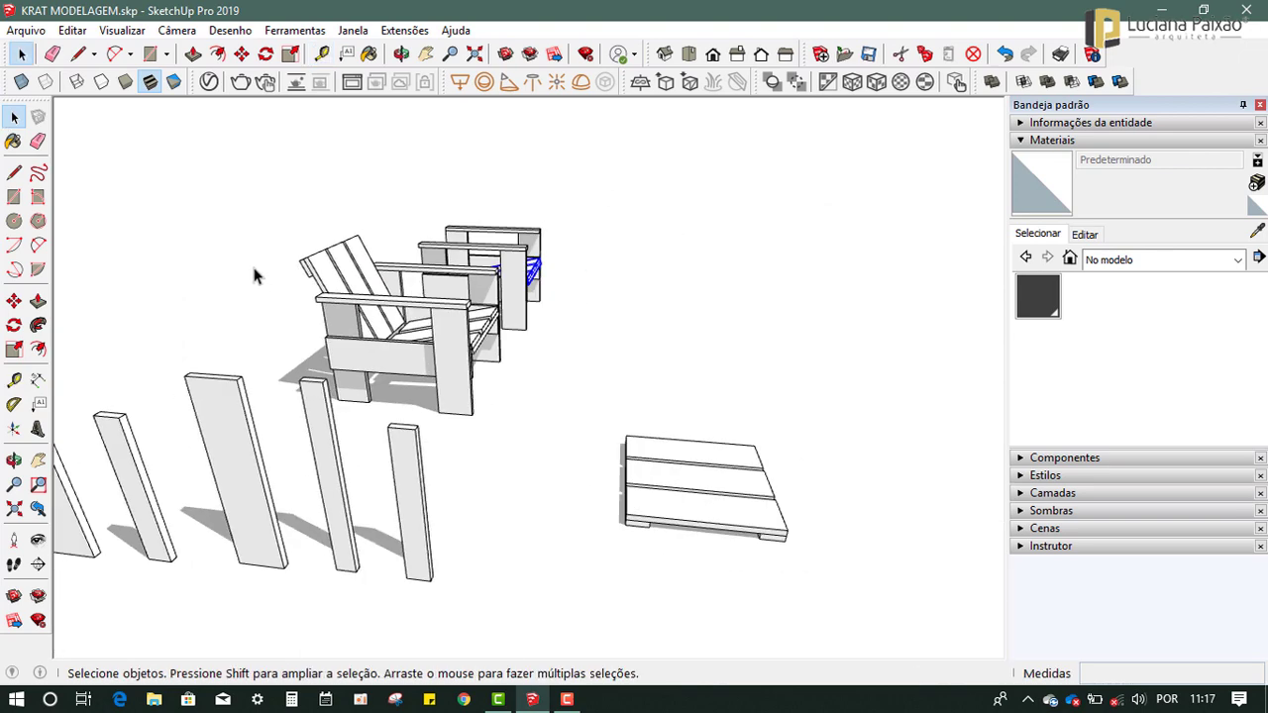
{"action": "scroll", "coordinate": [634, 523], "scroll_direction": "up", "scroll_amount": 2}
{"action": "scroll", "coordinate": [639, 523], "scroll_direction": "up", "scroll_amount": 2}
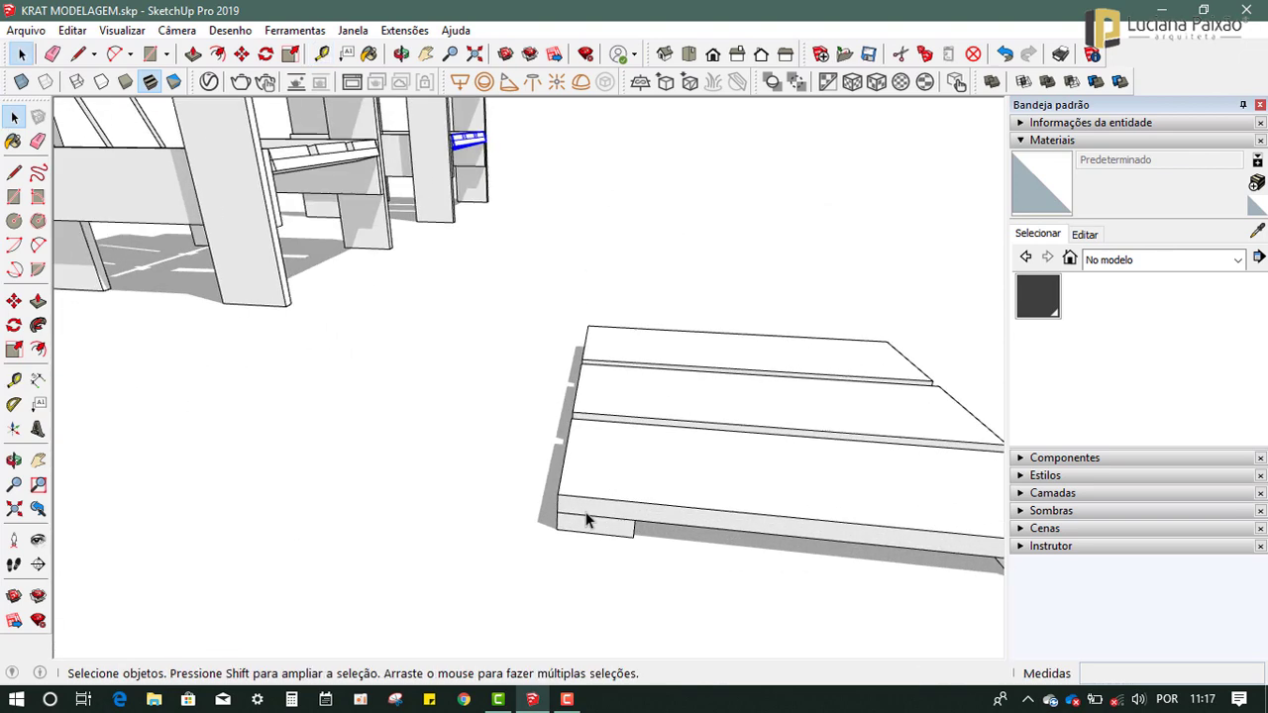
{"action": "mouse_move", "coordinate": [585, 520]}
{"action": "middle_mouse_down"}
{"action": "mouse_move", "coordinate": [504, 419]}
{"action": "mouse_move", "coordinate": [405, 424]}
{"action": "middle_mouse_up"}
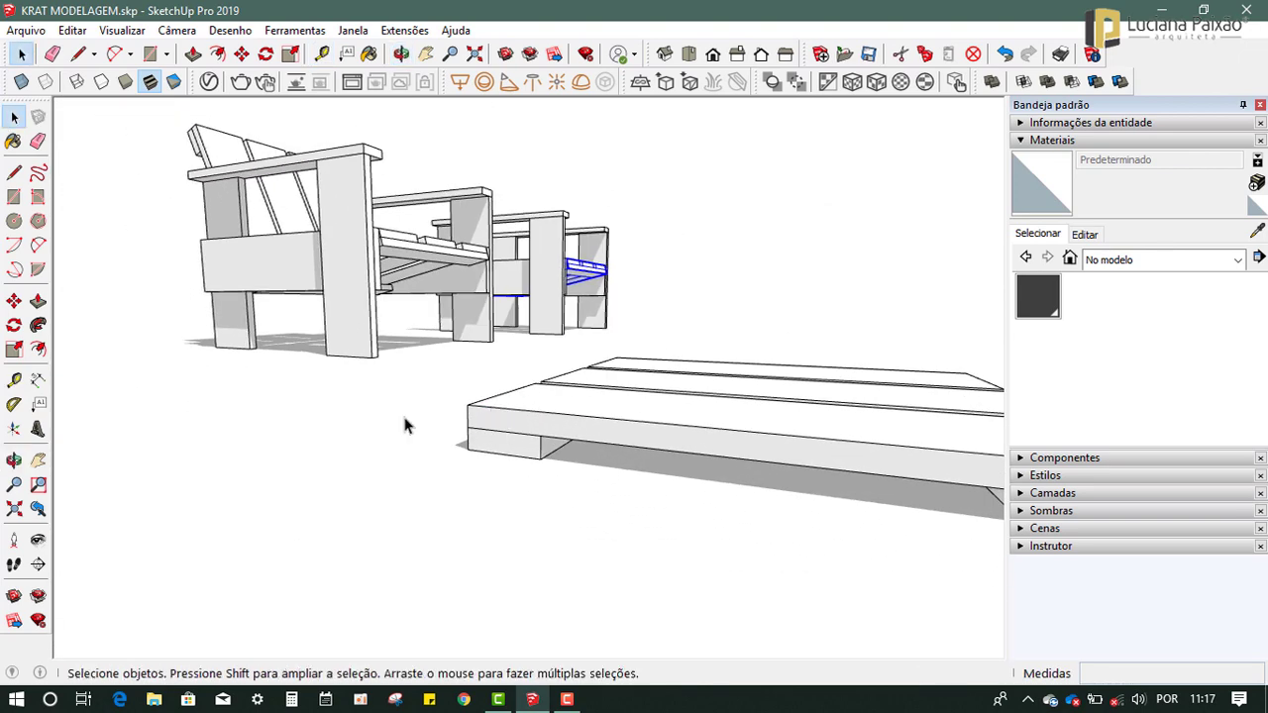
Measure the loose slatted panel starting from its corner.
{"action": "left_click", "coordinate": [16, 381]}
{"action": "left_click", "coordinate": [467, 427]}
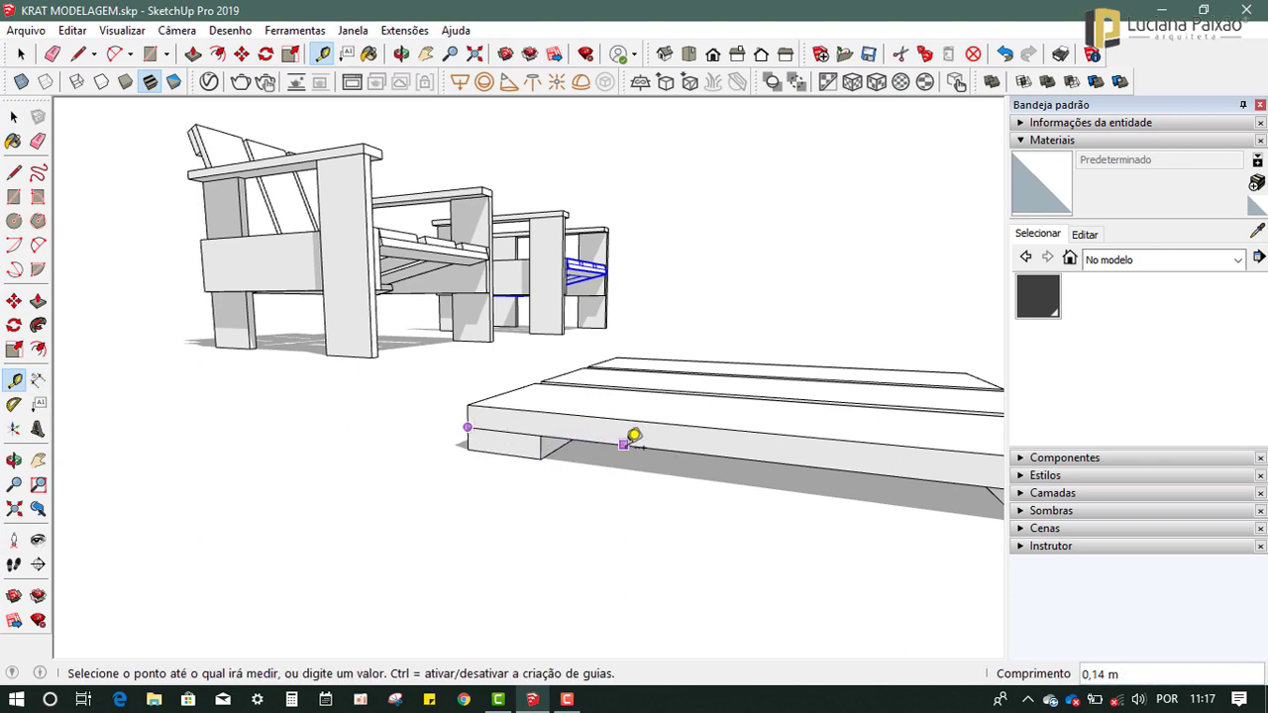
{"action": "middle_click_drag", "start_coordinate": [634, 436], "coordinate": [600, 544]}
{"action": "scroll", "coordinate": [600, 543], "scroll_direction": "down", "scroll_amount": 4}
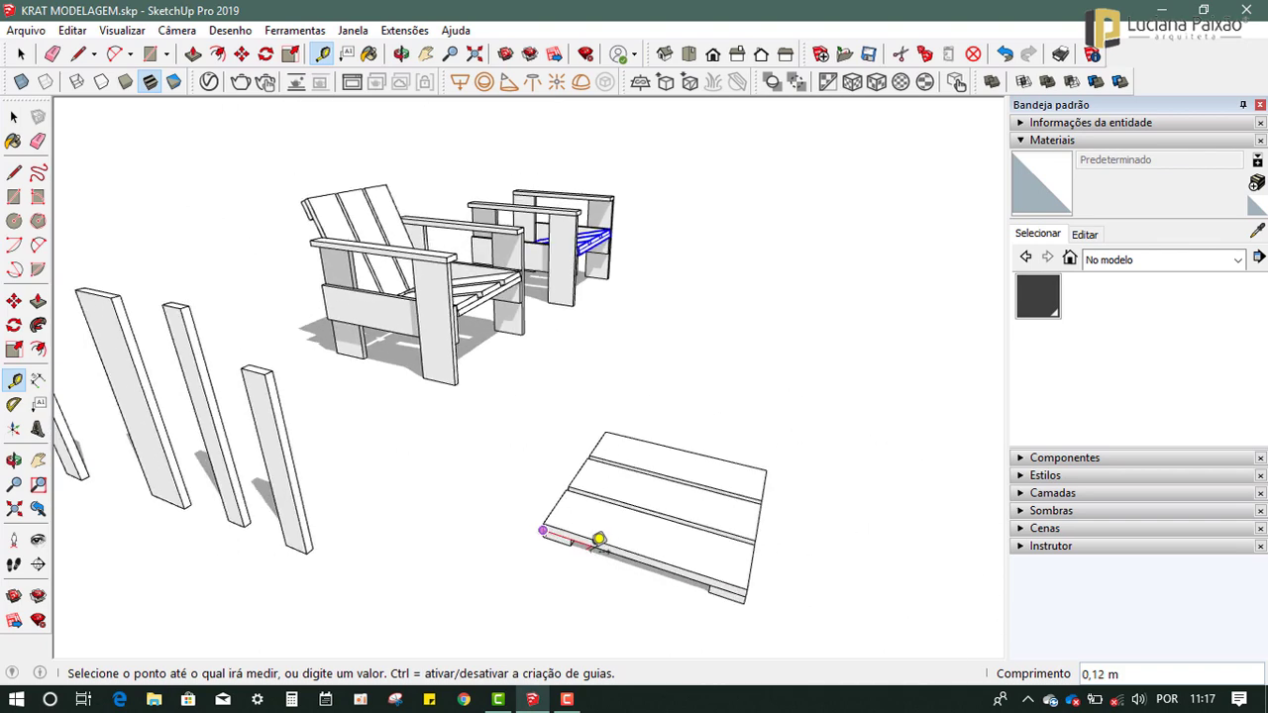
{"action": "scroll", "coordinate": [495, 274], "scroll_direction": "up", "scroll_amount": 2}
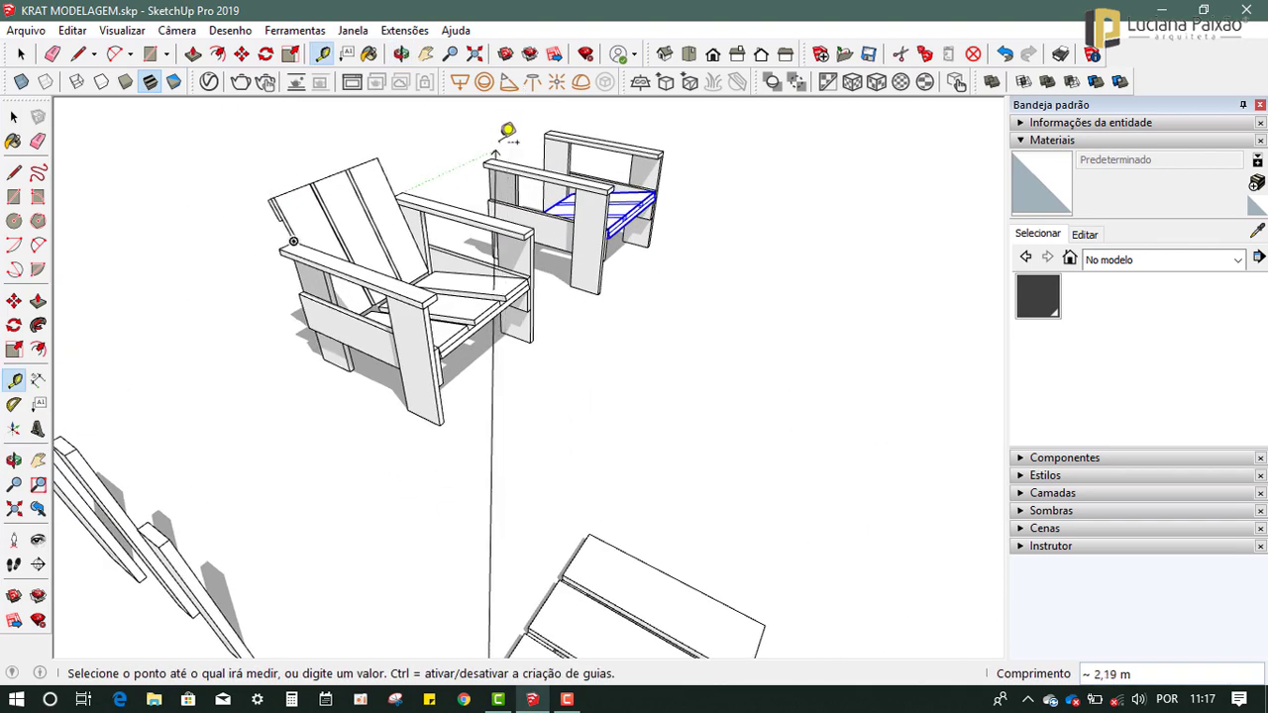
{"action": "left_click", "coordinate": [14, 117]}
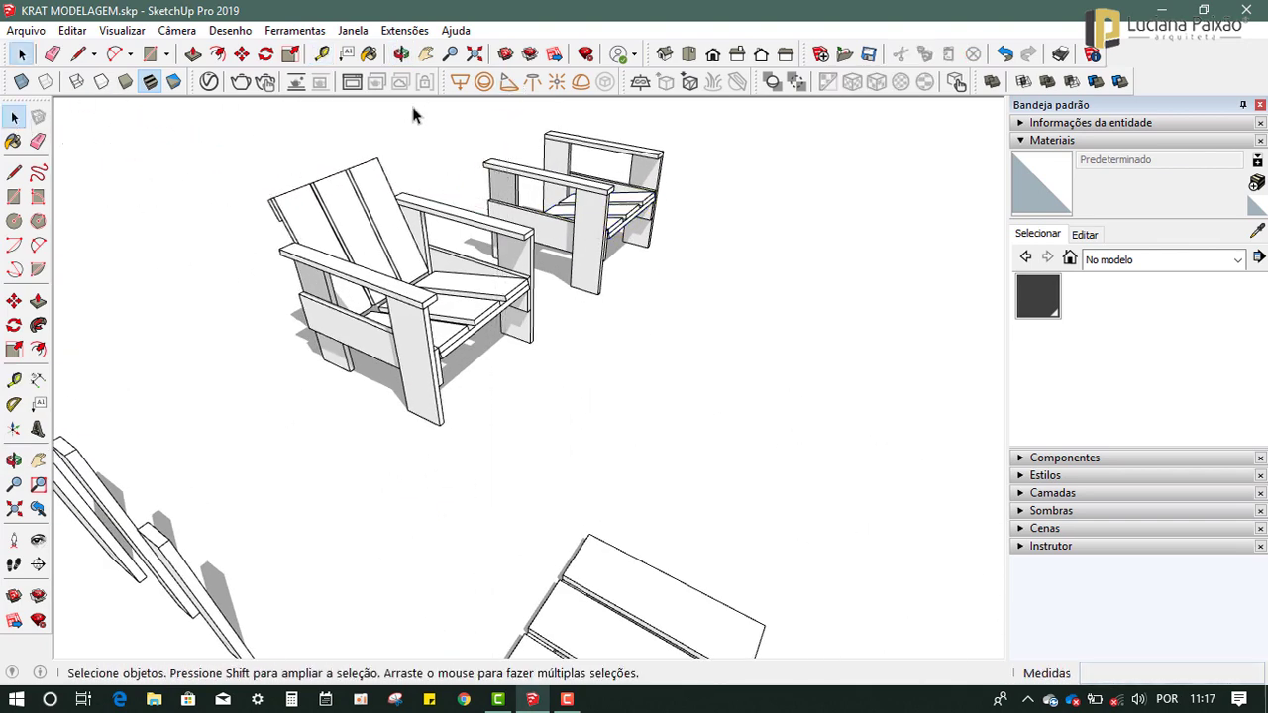
Select the loose slatted panel and rotate it about its corner to lie flat.
{"action": "scroll", "coordinate": [495, 137], "scroll_direction": "down", "scroll_amount": 2}
{"action": "left_click", "coordinate": [563, 448]}
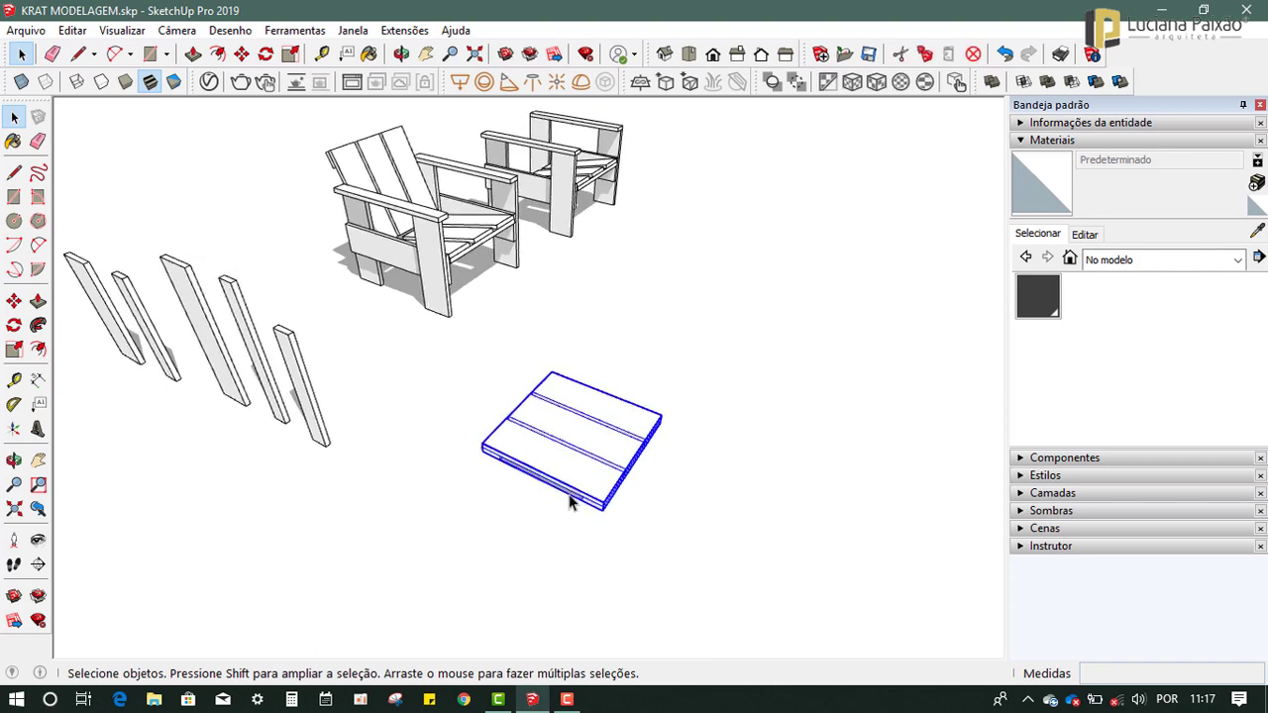
{"action": "middle_click_drag", "start_coordinate": [569, 500], "coordinate": [617, 384]}
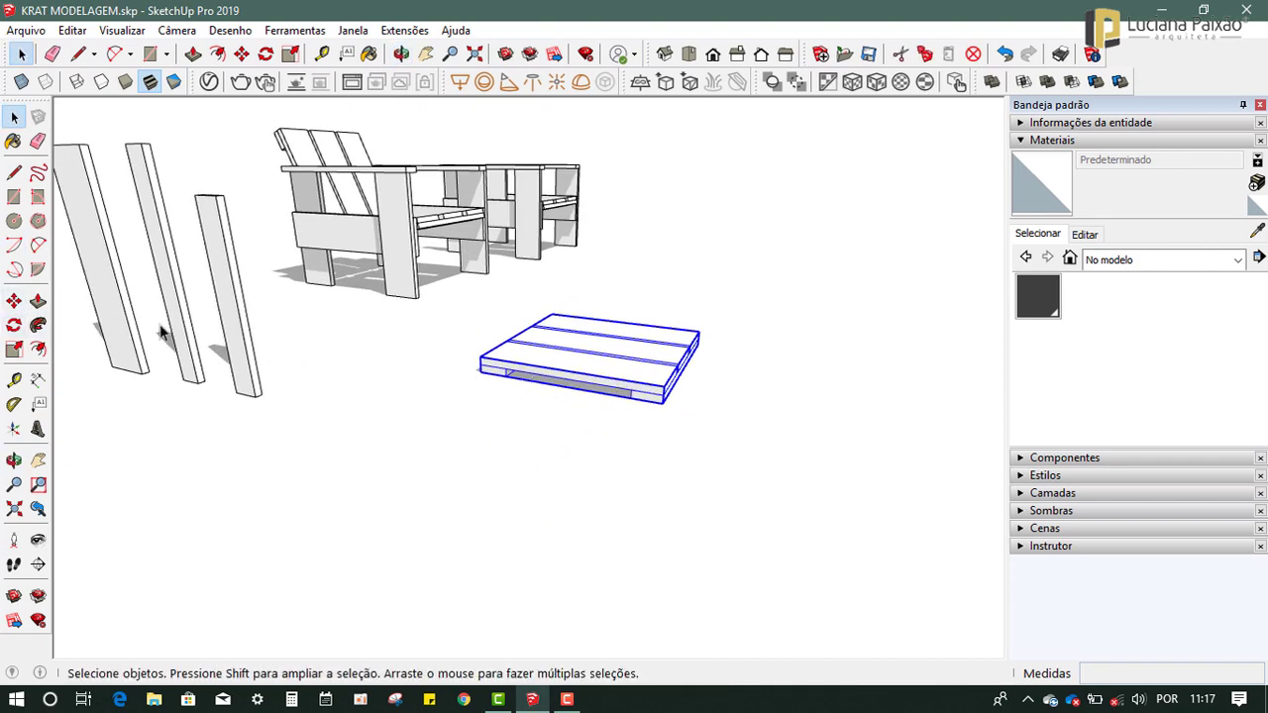
{"action": "left_click", "coordinate": [14, 326]}
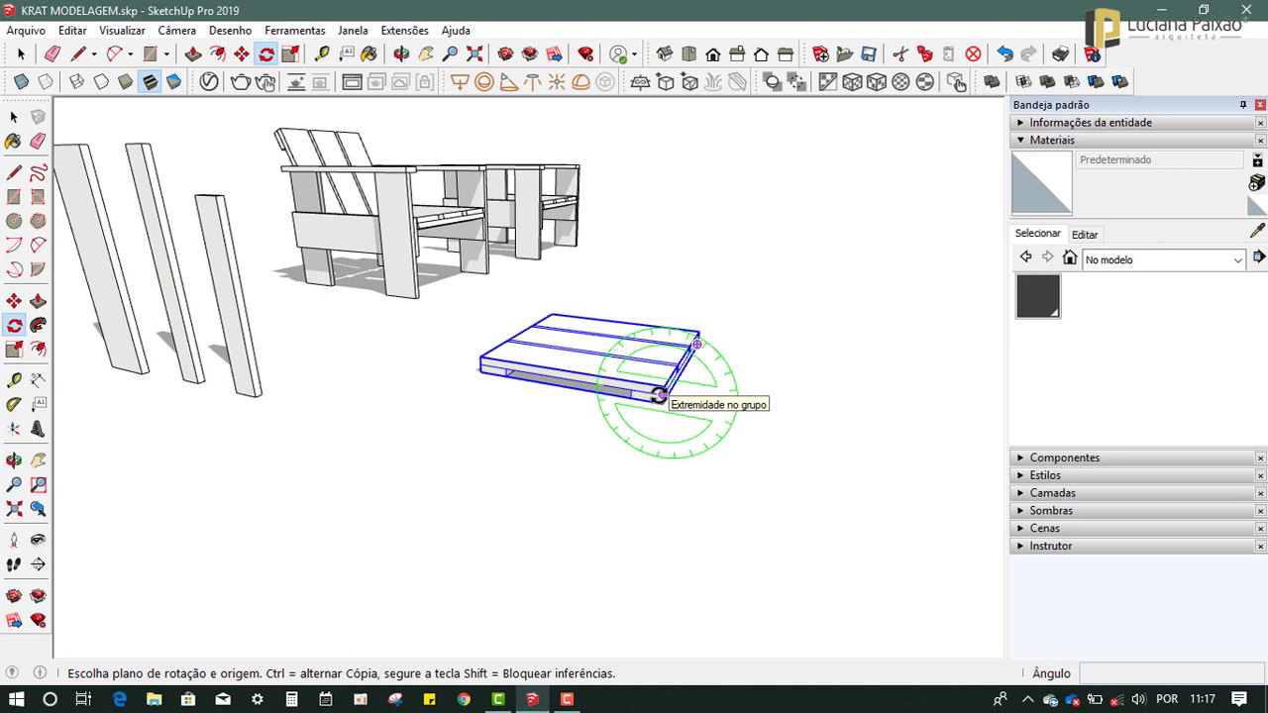
{"action": "left_click", "coordinate": [660, 395]}
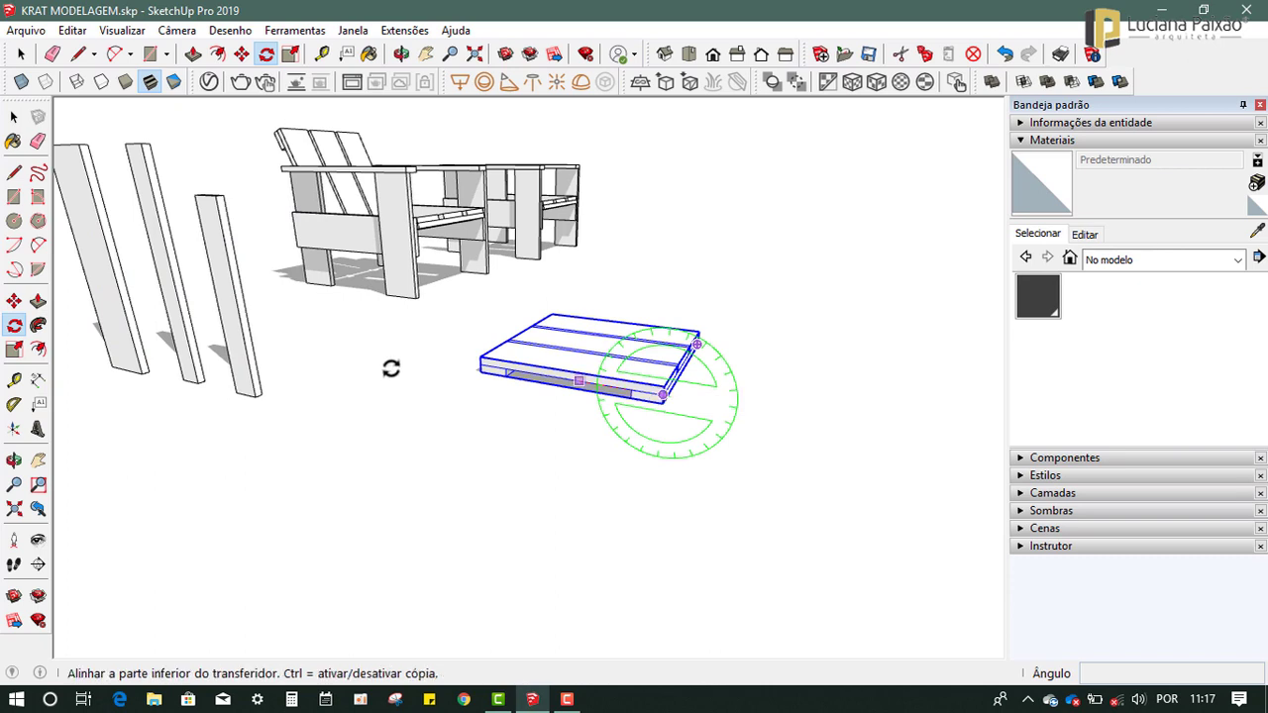
{"action": "left_click", "coordinate": [480, 365]}
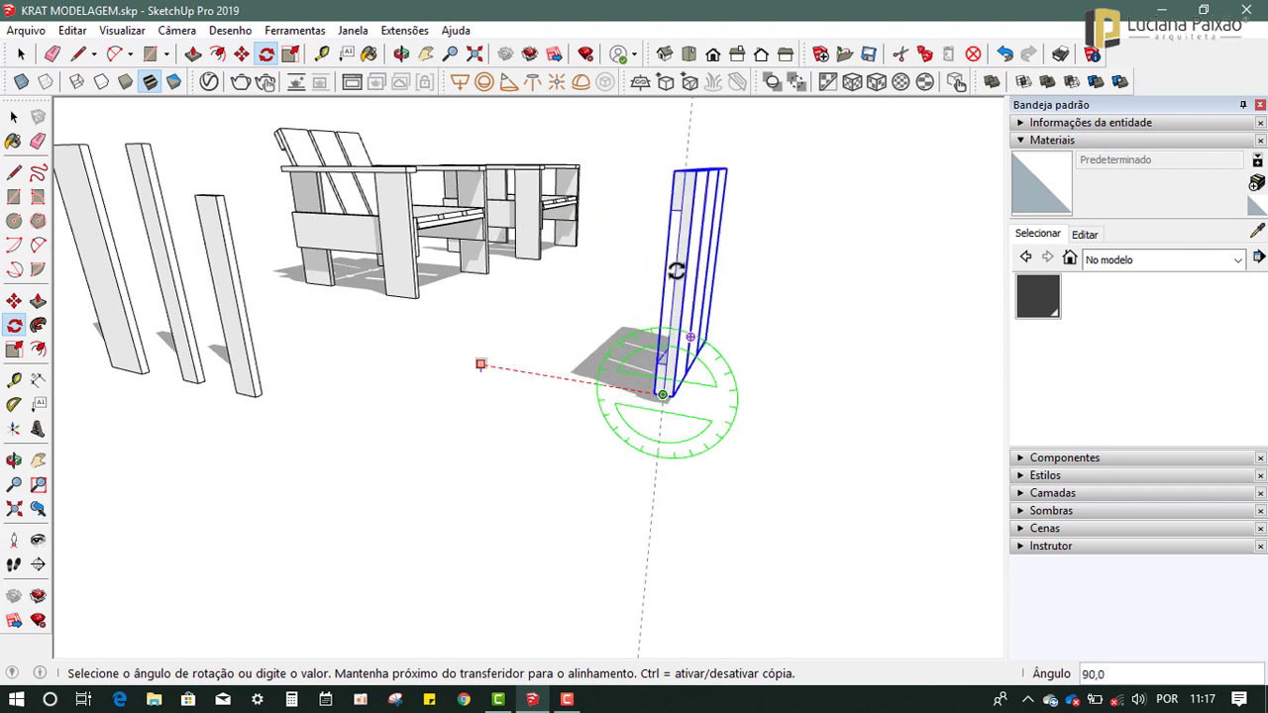
{"action": "left_click", "coordinate": [487, 362]}
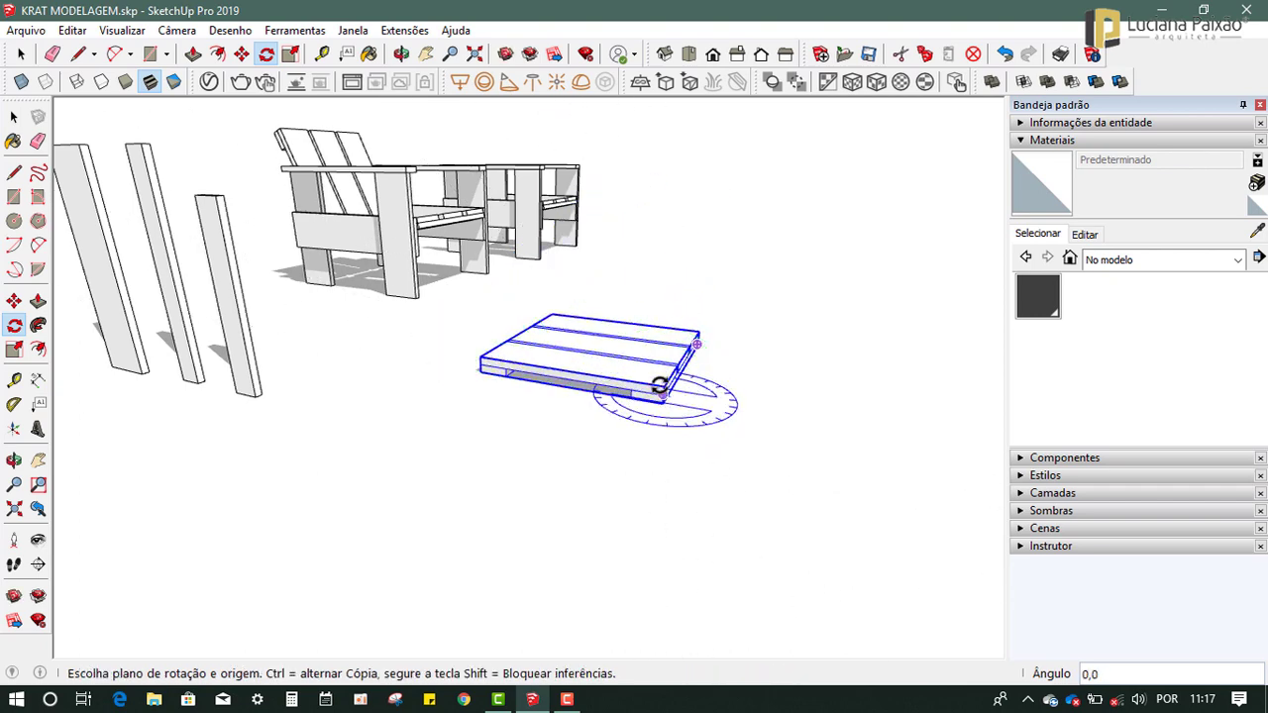
{"action": "left_click", "coordinate": [662, 384]}
{"action": "left_click", "coordinate": [483, 358]}
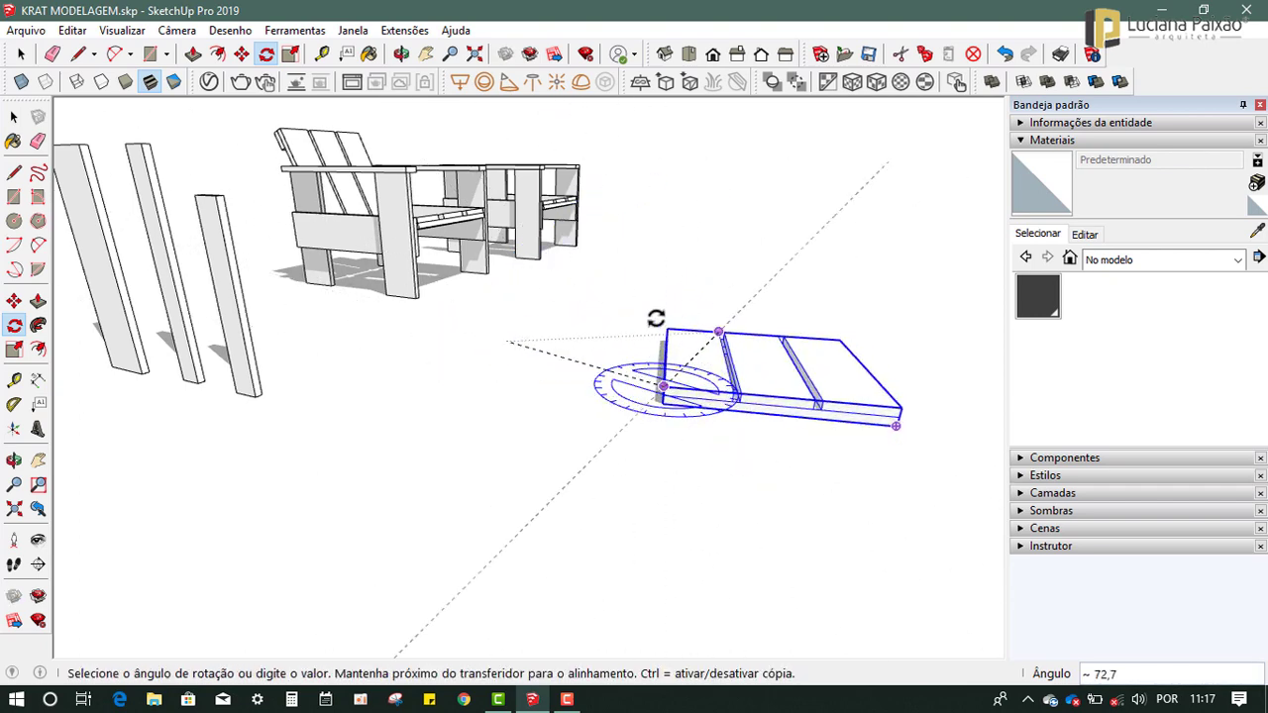
{"action": "mouse_move", "coordinate": [648, 314]}
{"action": "middle_mouse_down"}
{"action": "mouse_move", "coordinate": [495, 418]}
{"action": "mouse_move", "coordinate": [529, 297]}
{"action": "middle_mouse_up"}
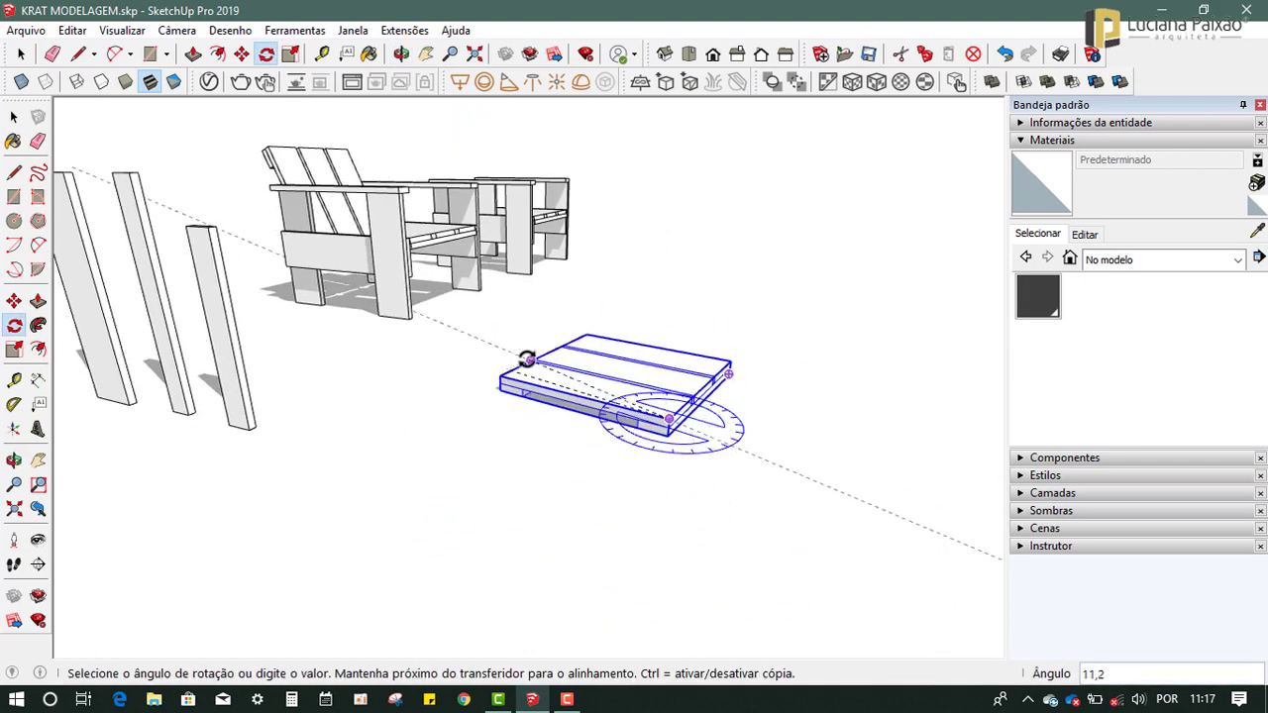
{"action": "left_click", "coordinate": [595, 377]}
Rotate the panel about its end corner so it stands upright.
{"action": "mouse_move", "coordinate": [647, 390]}
{"action": "middle_mouse_down"}
{"action": "mouse_move", "coordinate": [633, 328]}
{"action": "mouse_move", "coordinate": [699, 330]}
{"action": "mouse_move", "coordinate": [711, 313]}
{"action": "middle_mouse_up"}
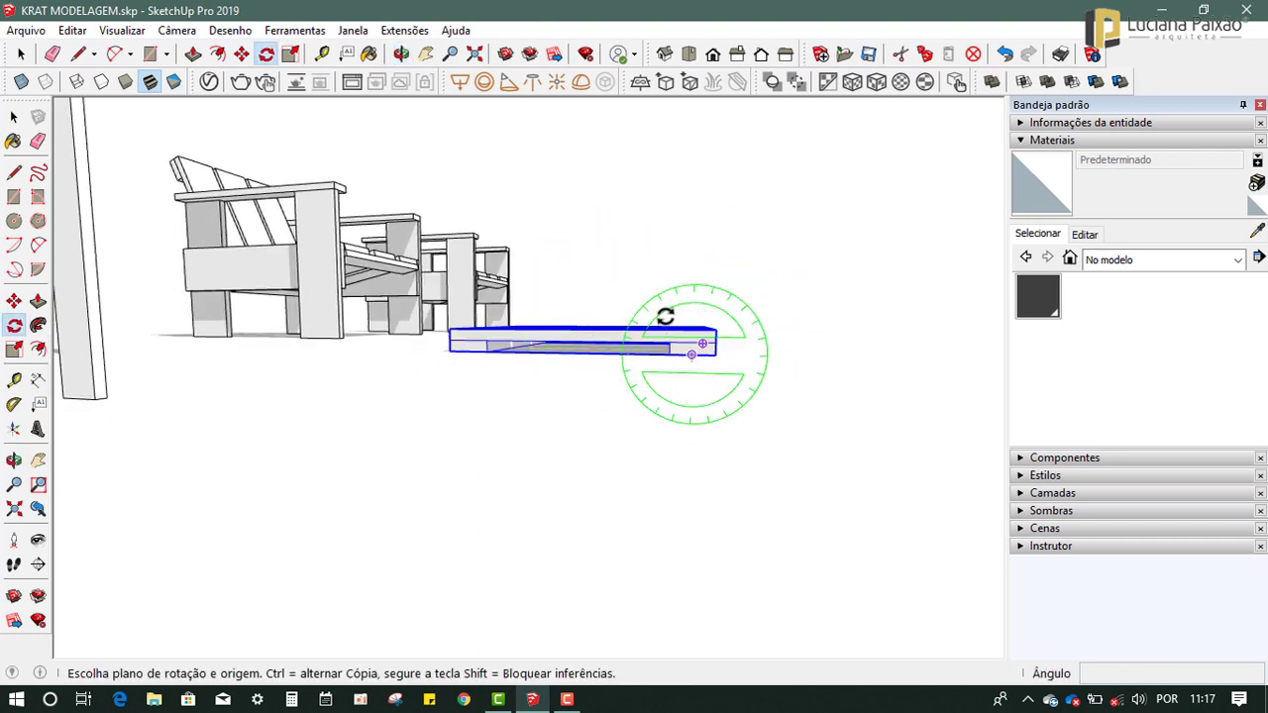
{"action": "left_click", "coordinate": [713, 330]}
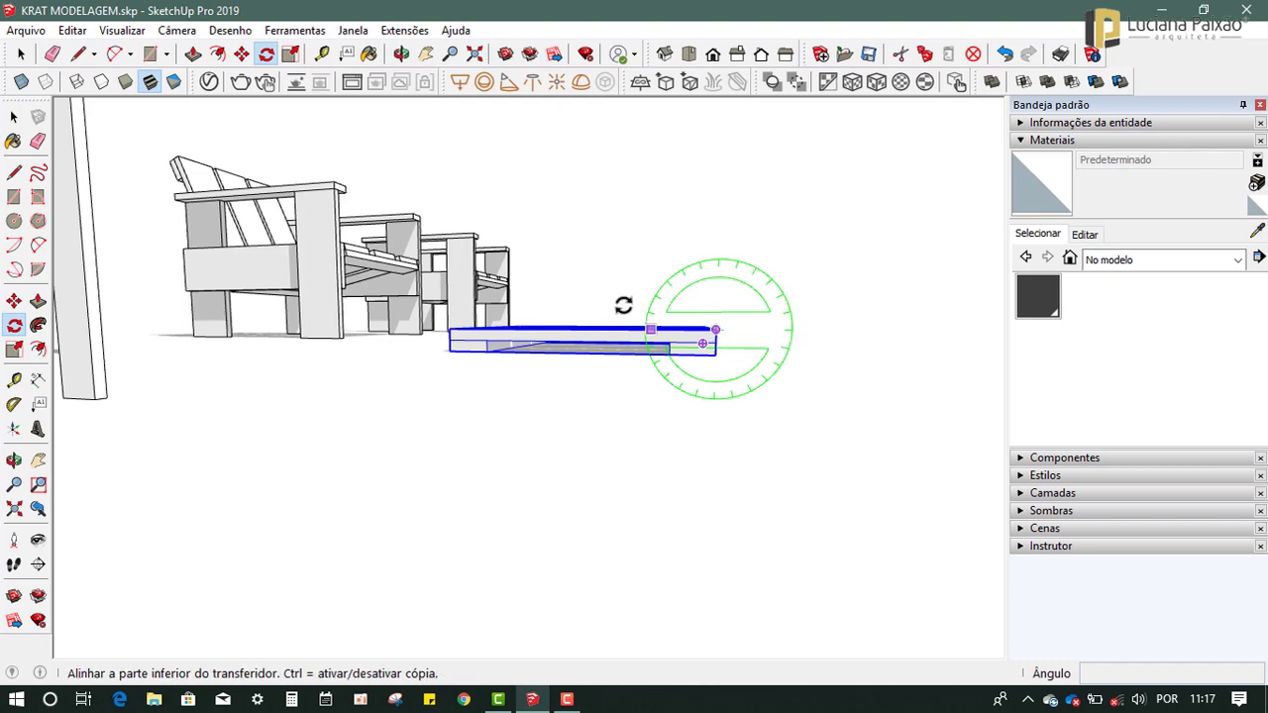
{"action": "left_click", "coordinate": [447, 331]}
{"action": "middle_click_drag", "start_coordinate": [518, 348], "coordinate": [524, 354]}
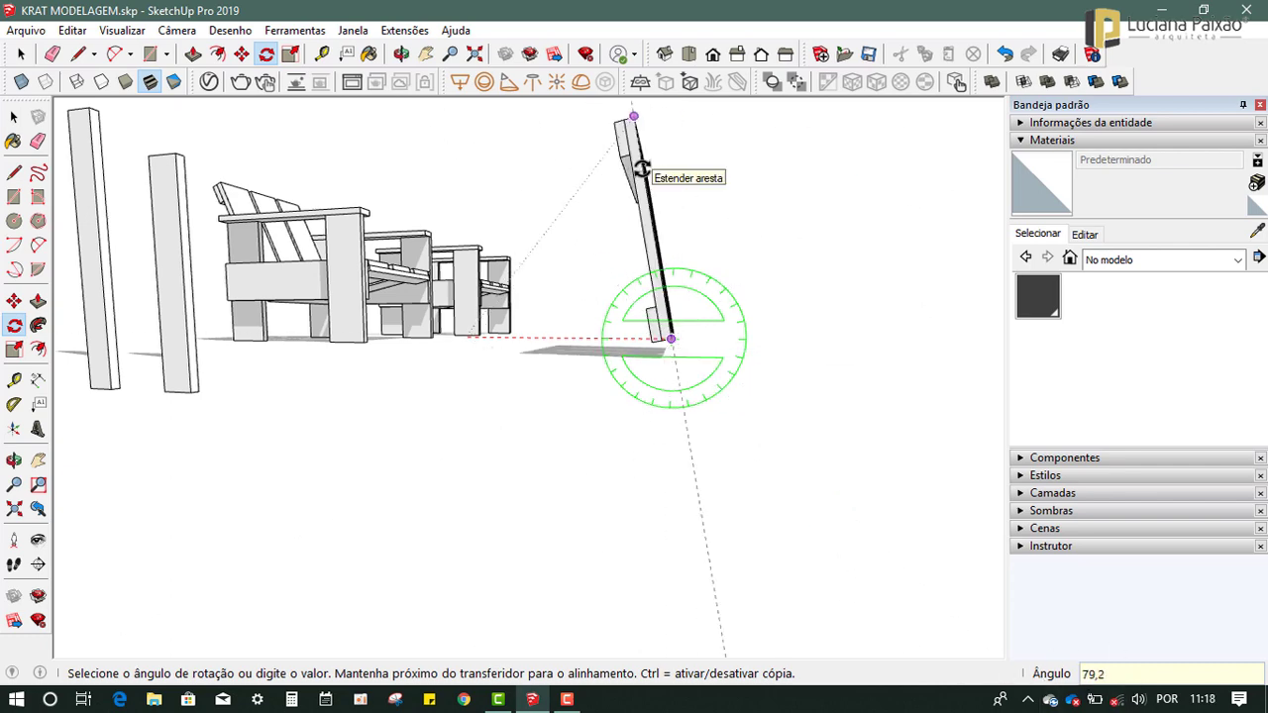
{"action": "left_click", "coordinate": [642, 169]}
{"action": "mouse_move", "coordinate": [645, 125]}
{"action": "middle_mouse_down"}
{"action": "mouse_move", "coordinate": [840, 430]}
{"action": "mouse_move", "coordinate": [822, 497]}
{"action": "middle_mouse_up"}
{"action": "key", "text": "q"}
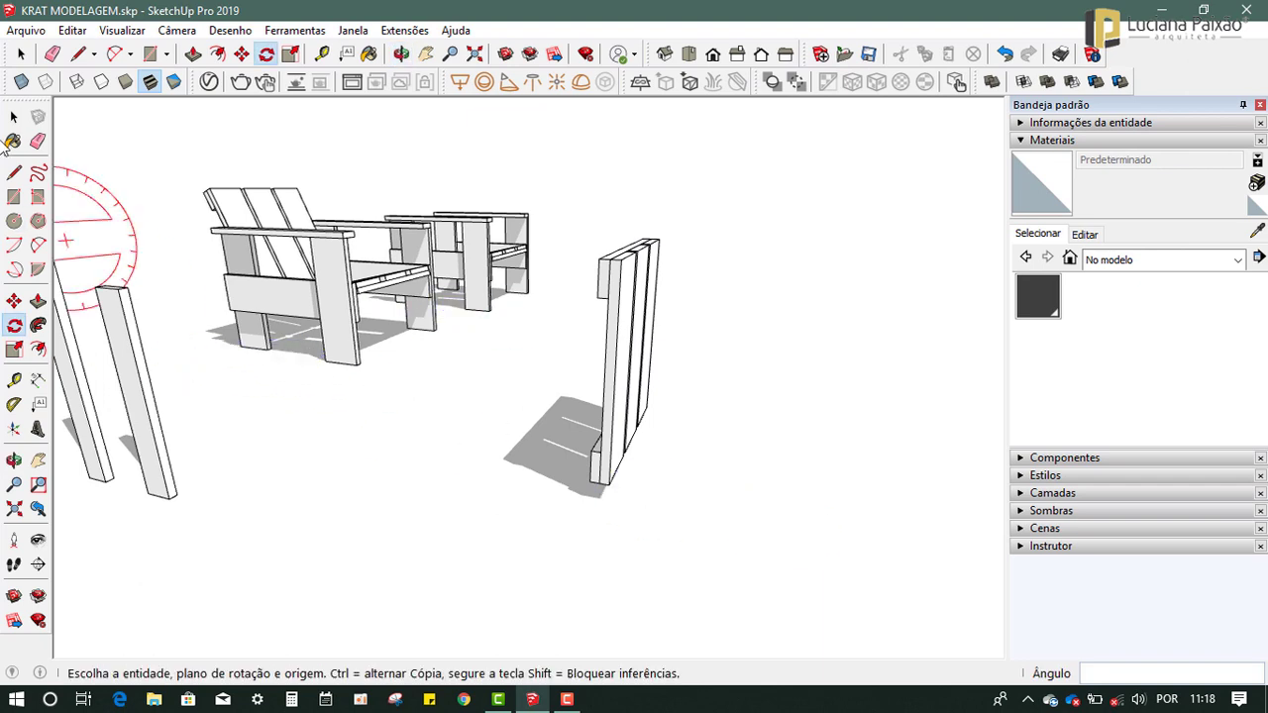
Move the upright panel by its top corner onto the chair frame's back corner.
{"action": "left_click", "coordinate": [14, 302]}
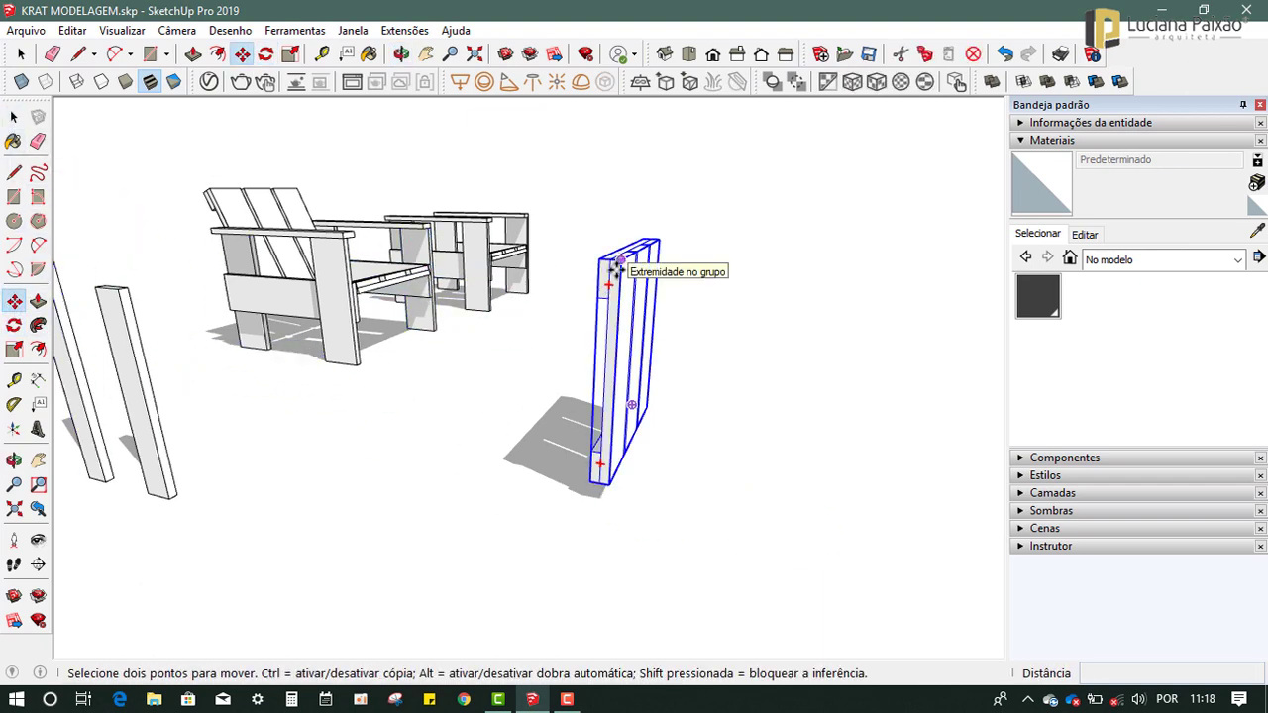
{"action": "scroll", "coordinate": [604, 268], "scroll_direction": "up", "scroll_amount": 1}
{"action": "scroll", "coordinate": [594, 266], "scroll_direction": "up", "scroll_amount": 2}
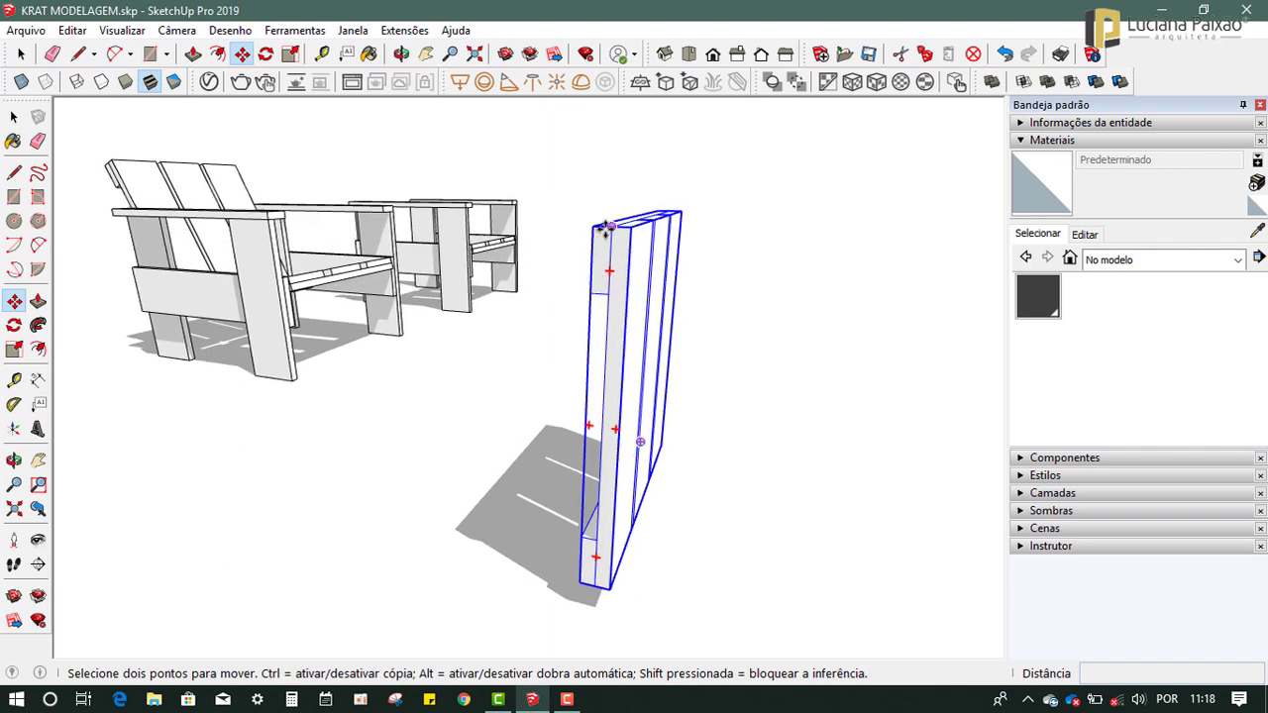
{"action": "scroll", "coordinate": [609, 230], "scroll_direction": "up", "scroll_amount": 1}
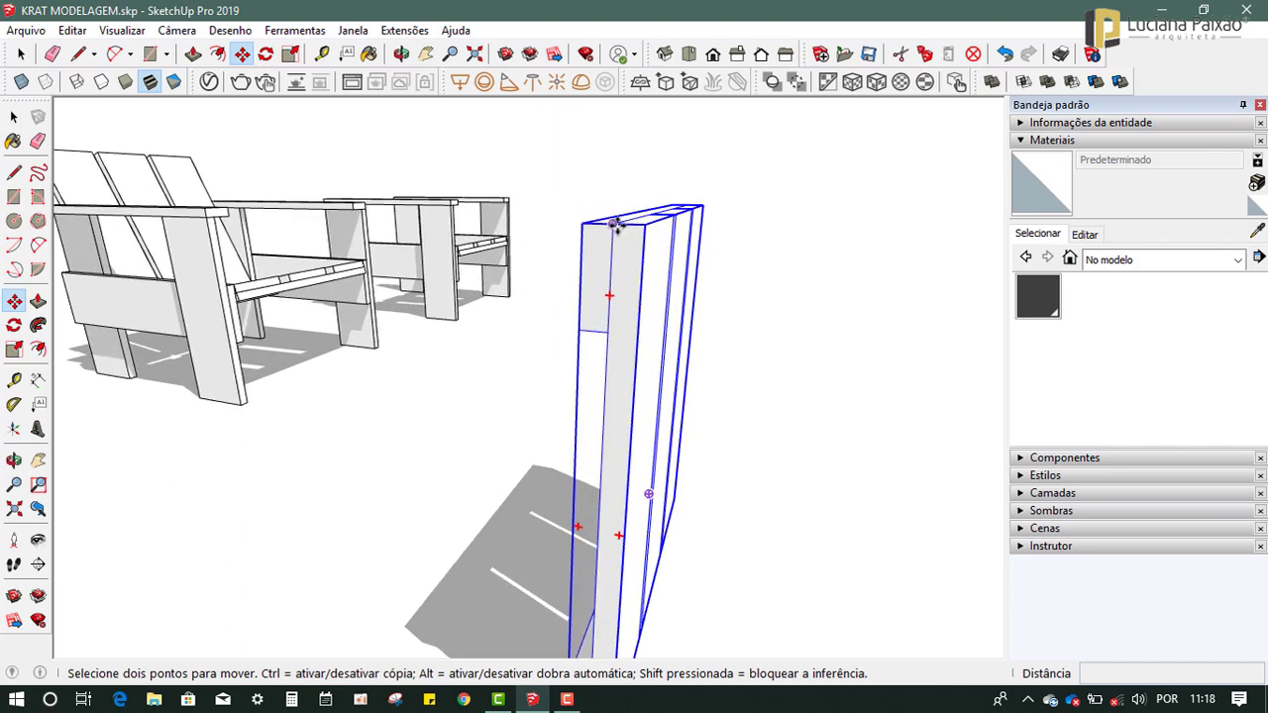
{"action": "left_click", "coordinate": [613, 226]}
{"action": "middle_click_drag", "start_coordinate": [426, 212], "coordinate": [535, 451]}
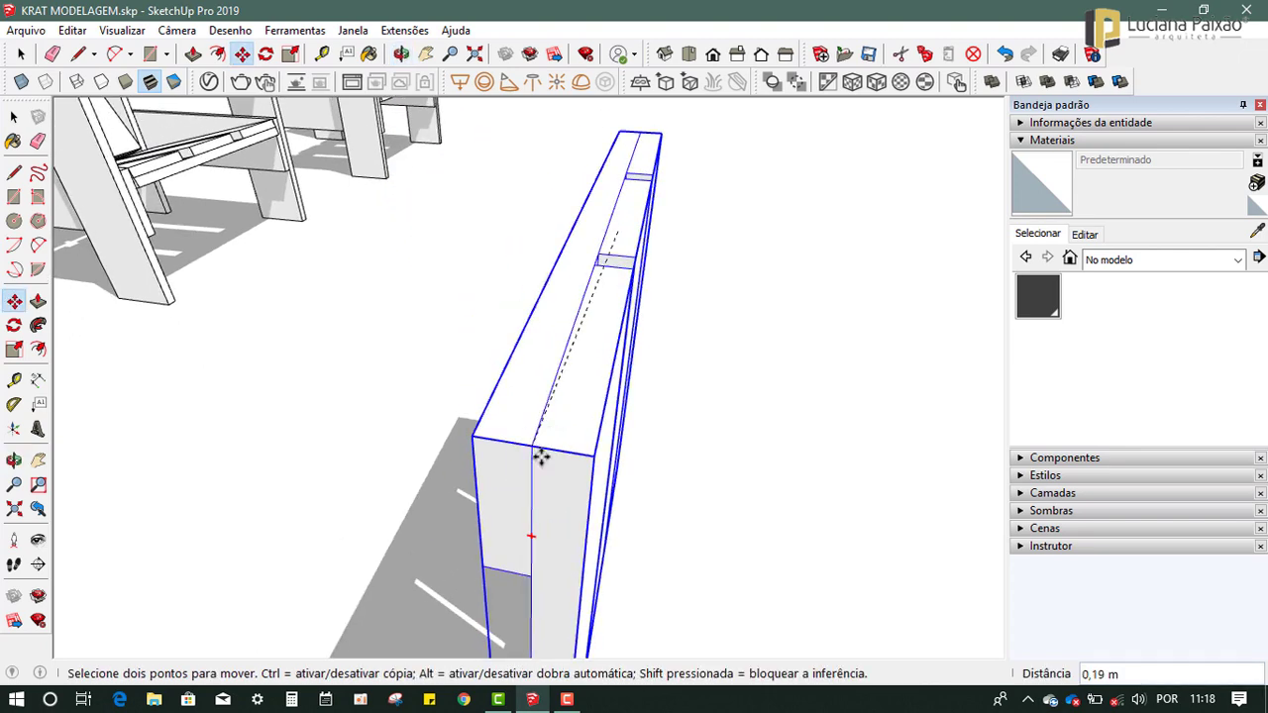
{"action": "scroll", "coordinate": [594, 495], "scroll_direction": "down", "scroll_amount": 3}
{"action": "middle_click_drag", "start_coordinate": [363, 161], "coordinate": [406, 248]}
{"action": "scroll", "coordinate": [406, 248], "scroll_direction": "up", "scroll_amount": 3}
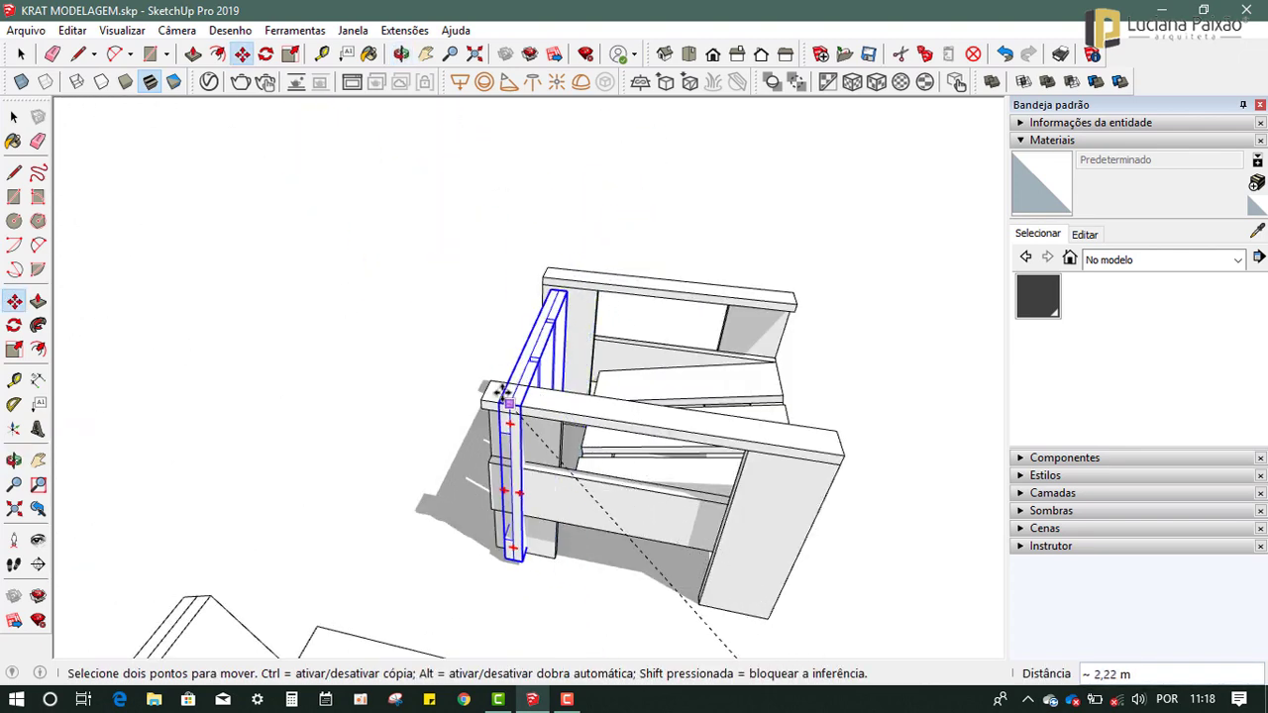
{"action": "scroll", "coordinate": [490, 374], "scroll_direction": "up", "scroll_amount": 1}
{"action": "scroll", "coordinate": [500, 376], "scroll_direction": "up", "scroll_amount": 1}
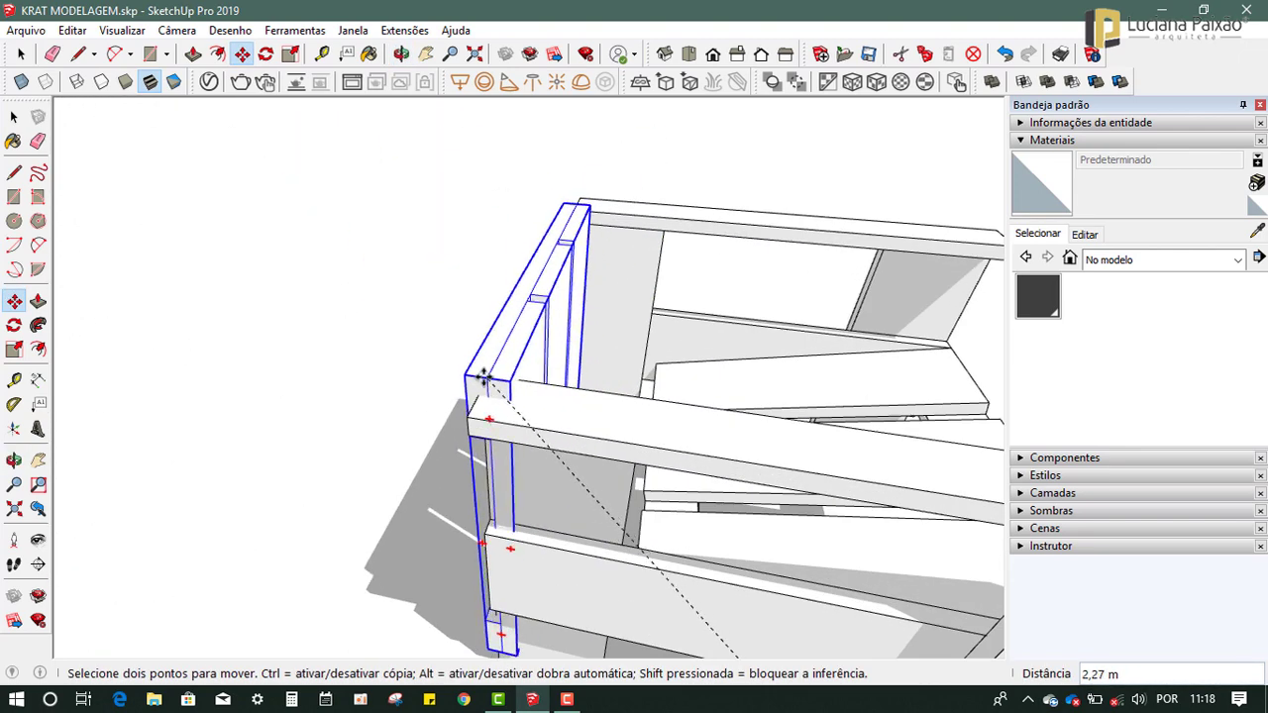
{"action": "middle_click_drag", "start_coordinate": [519, 381], "coordinate": [588, 405]}
{"action": "scroll", "coordinate": [604, 396], "scroll_direction": "down", "scroll_amount": 3}
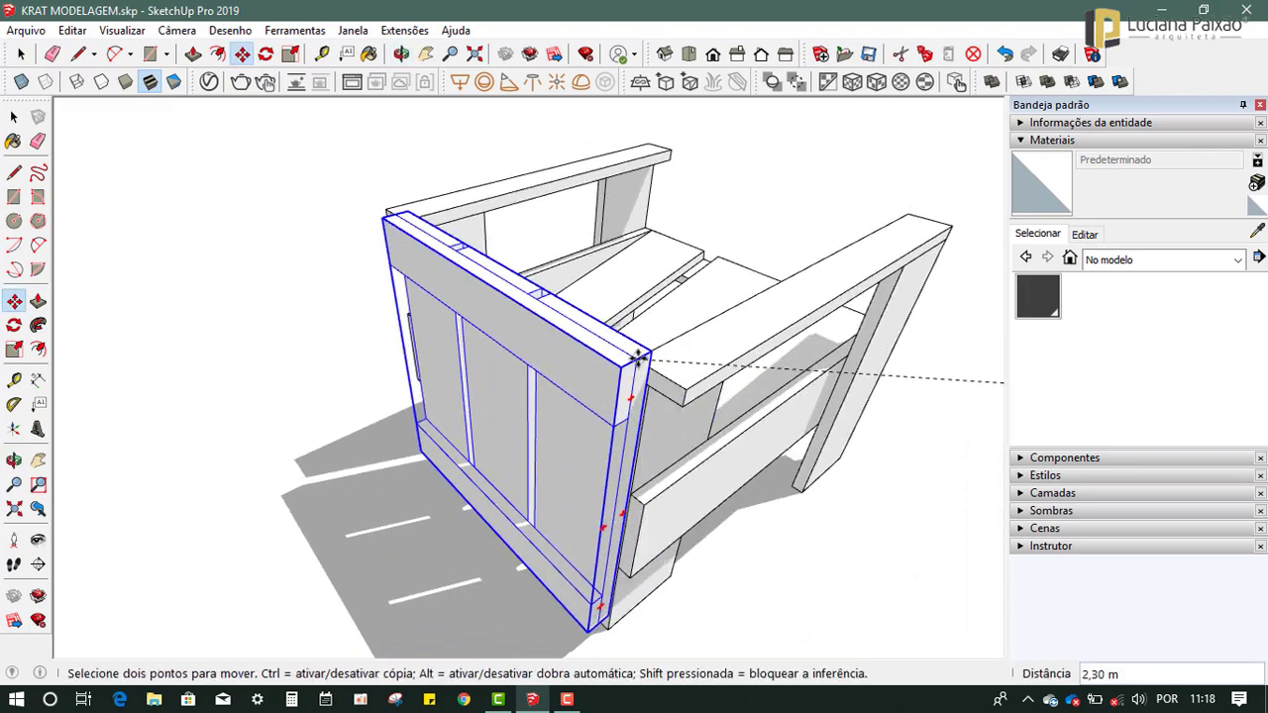
{"action": "middle_click_drag", "start_coordinate": [588, 346], "coordinate": [260, 430]}
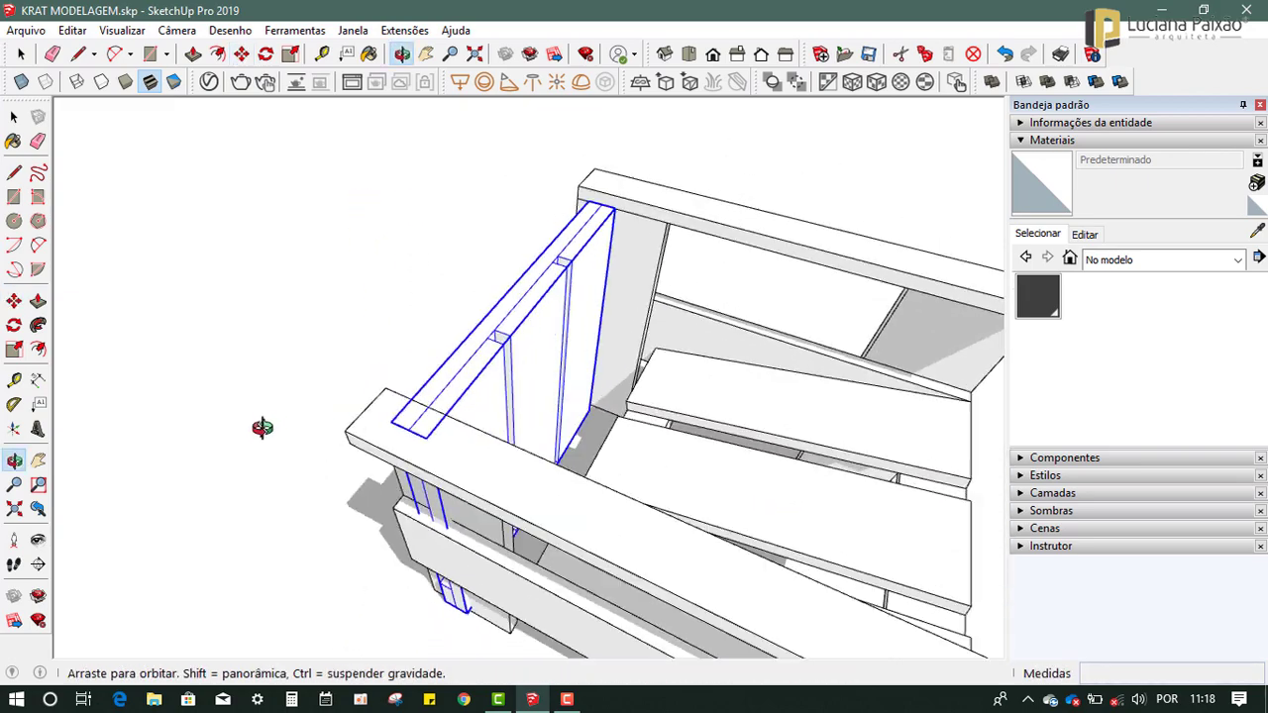
{"action": "scroll", "coordinate": [394, 399], "scroll_direction": "up", "scroll_amount": 2}
{"action": "left_click", "coordinate": [396, 324]}
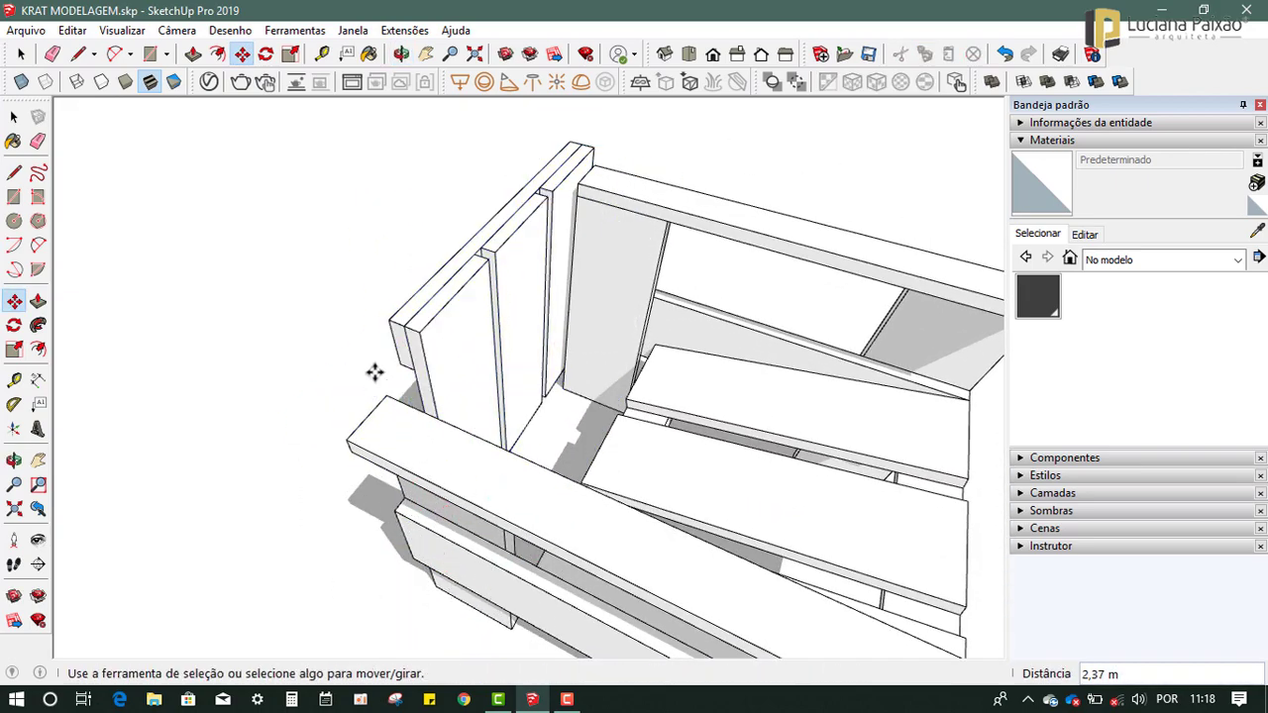
Check the panel's placement from several angles, cancelling the second move.
{"action": "left_click", "coordinate": [400, 327]}
{"action": "mouse_move", "coordinate": [396, 342]}
{"action": "middle_mouse_down"}
{"action": "mouse_move", "coordinate": [339, 303]}
{"action": "mouse_move", "coordinate": [361, 243]}
{"action": "middle_mouse_up"}
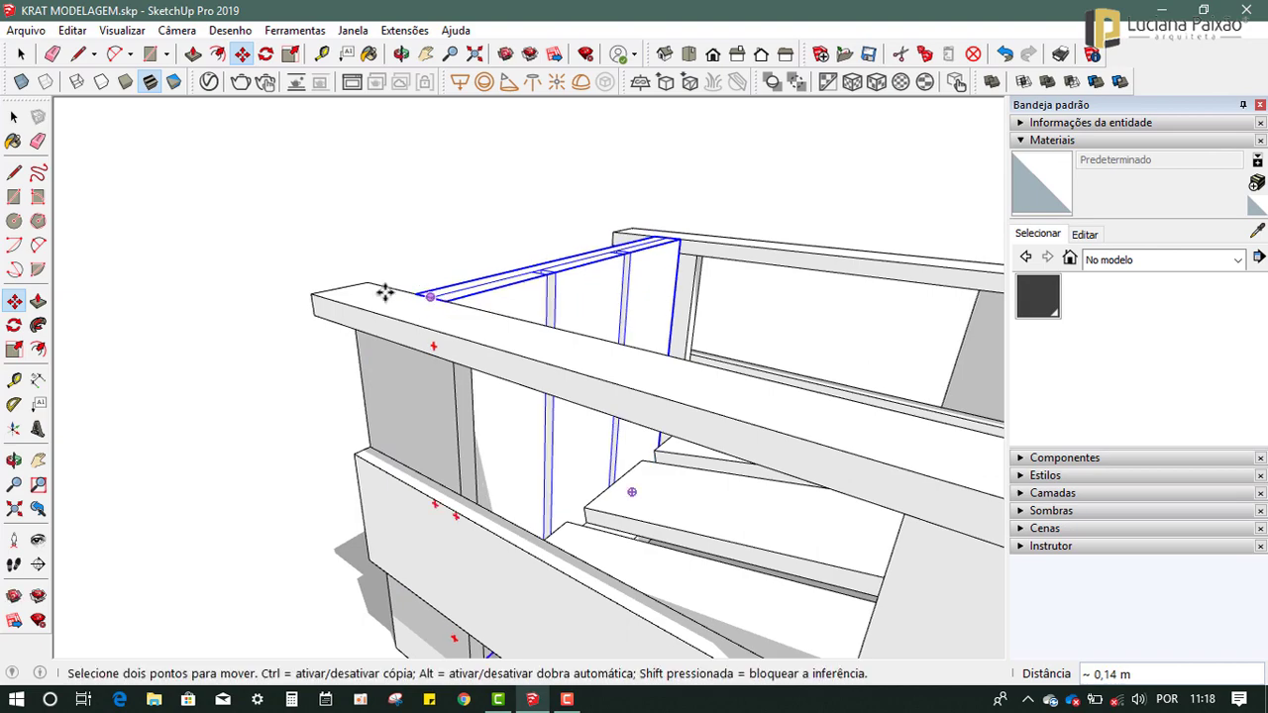
{"action": "middle_click_drag", "start_coordinate": [376, 288], "coordinate": [538, 453]}
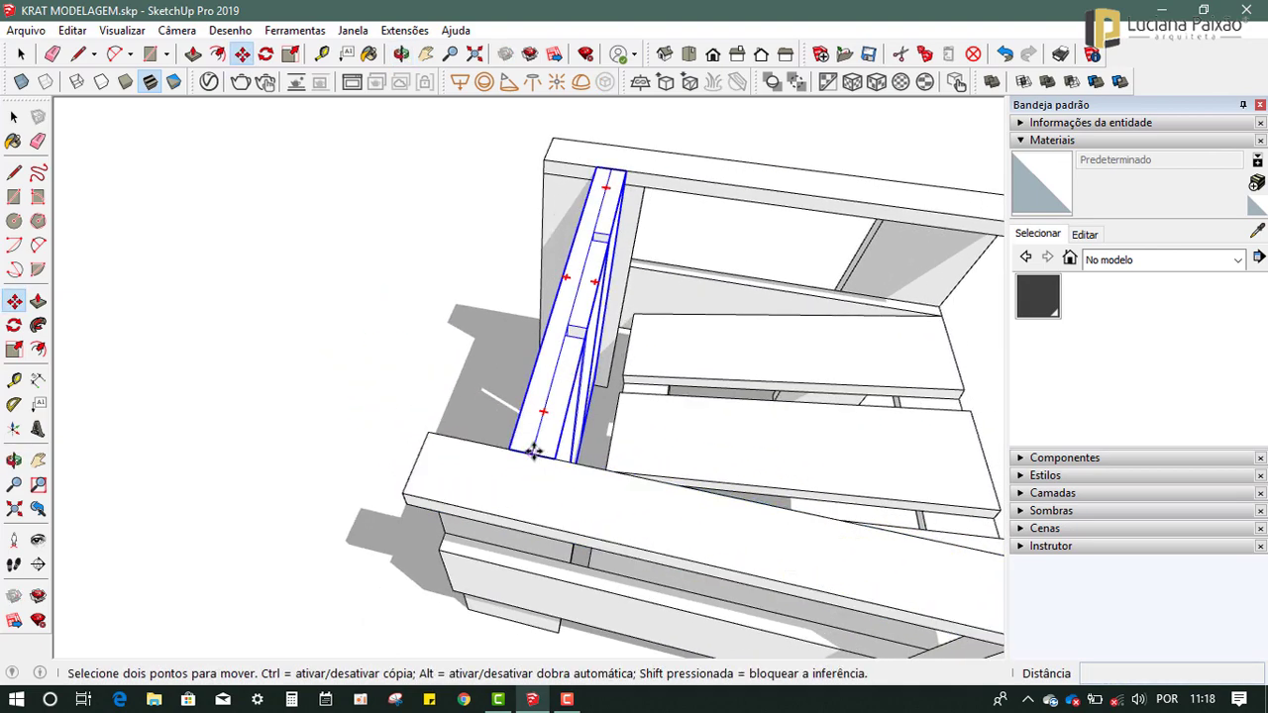
{"action": "mouse_move", "coordinate": [597, 495]}
{"action": "middle_mouse_down"}
{"action": "mouse_move", "coordinate": [587, 535]}
{"action": "mouse_move", "coordinate": [654, 399]}
{"action": "middle_mouse_up"}
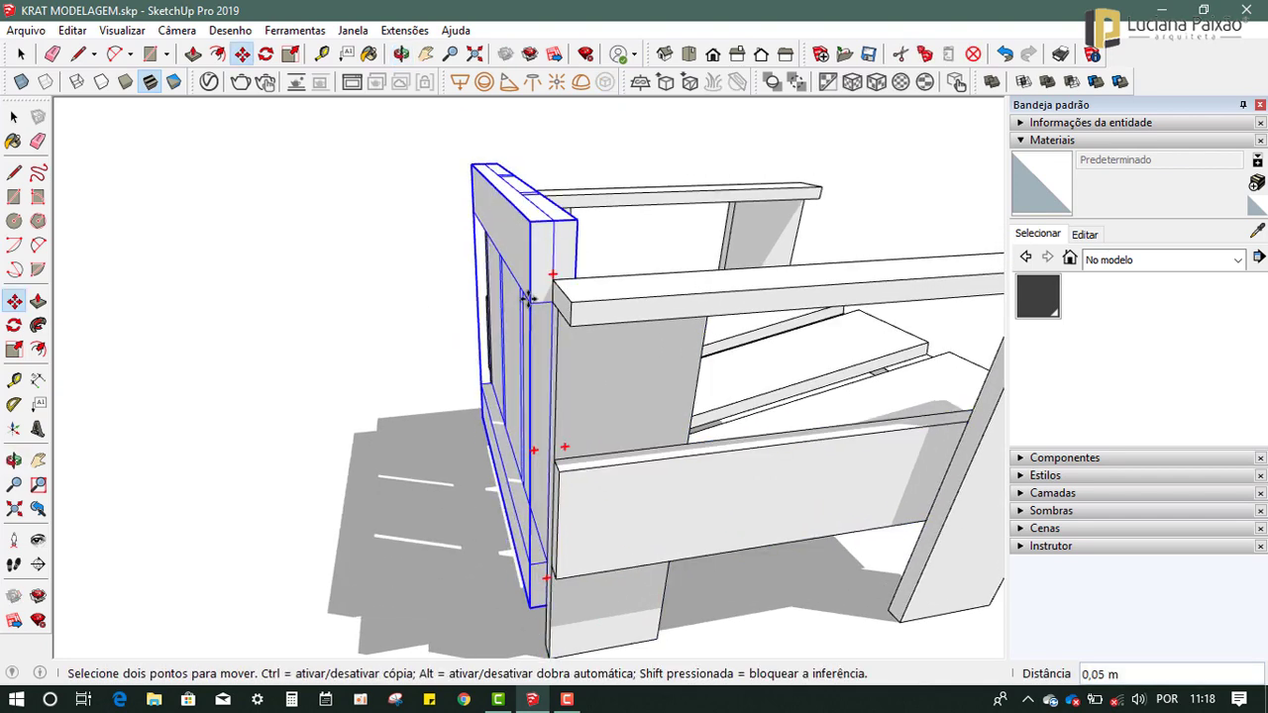
{"action": "middle_click_drag", "start_coordinate": [522, 188], "coordinate": [506, 141]}
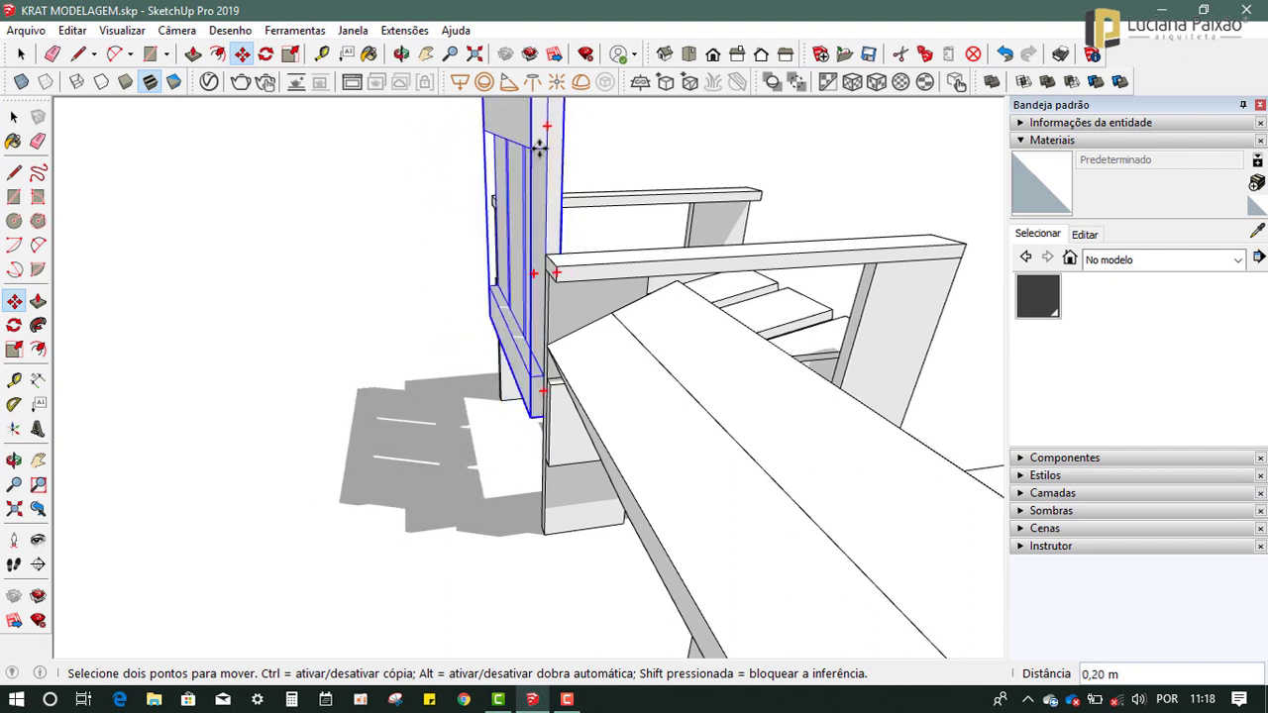
{"action": "key", "text": "Escape"}
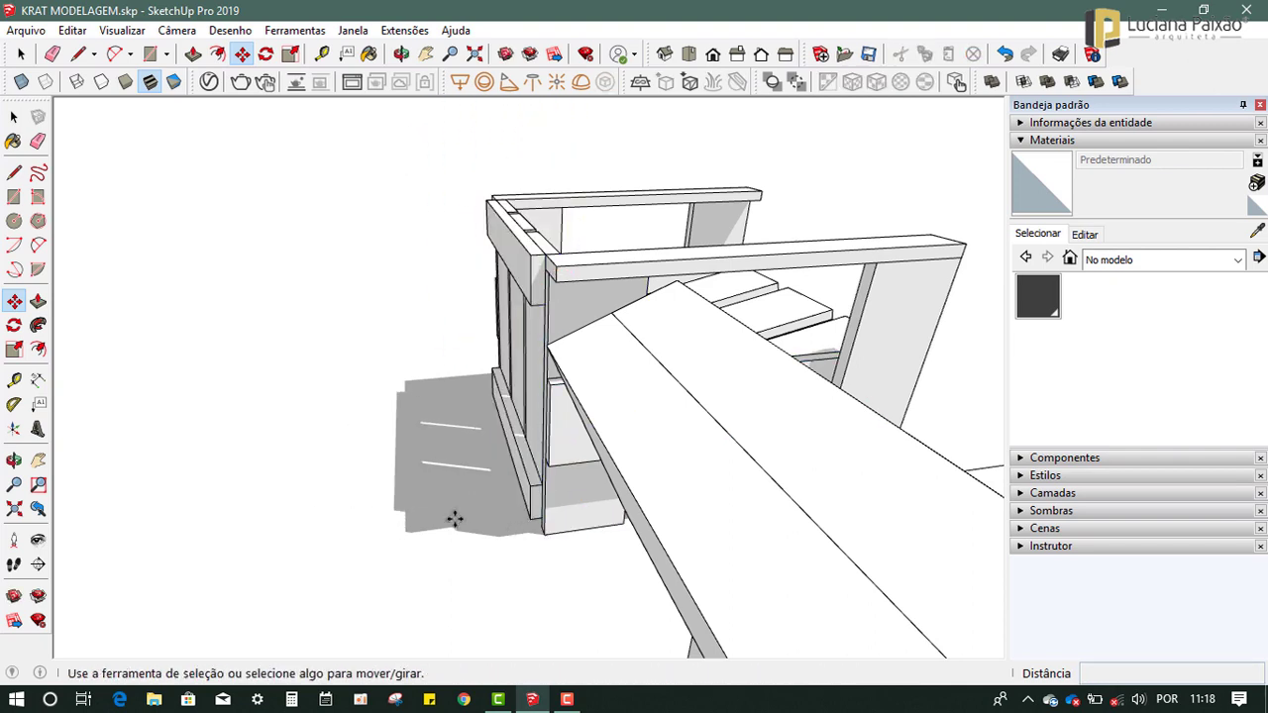
Move the selected backrest panel 0,14 m along the blue axis.
{"action": "left_click", "coordinate": [18, 117]}
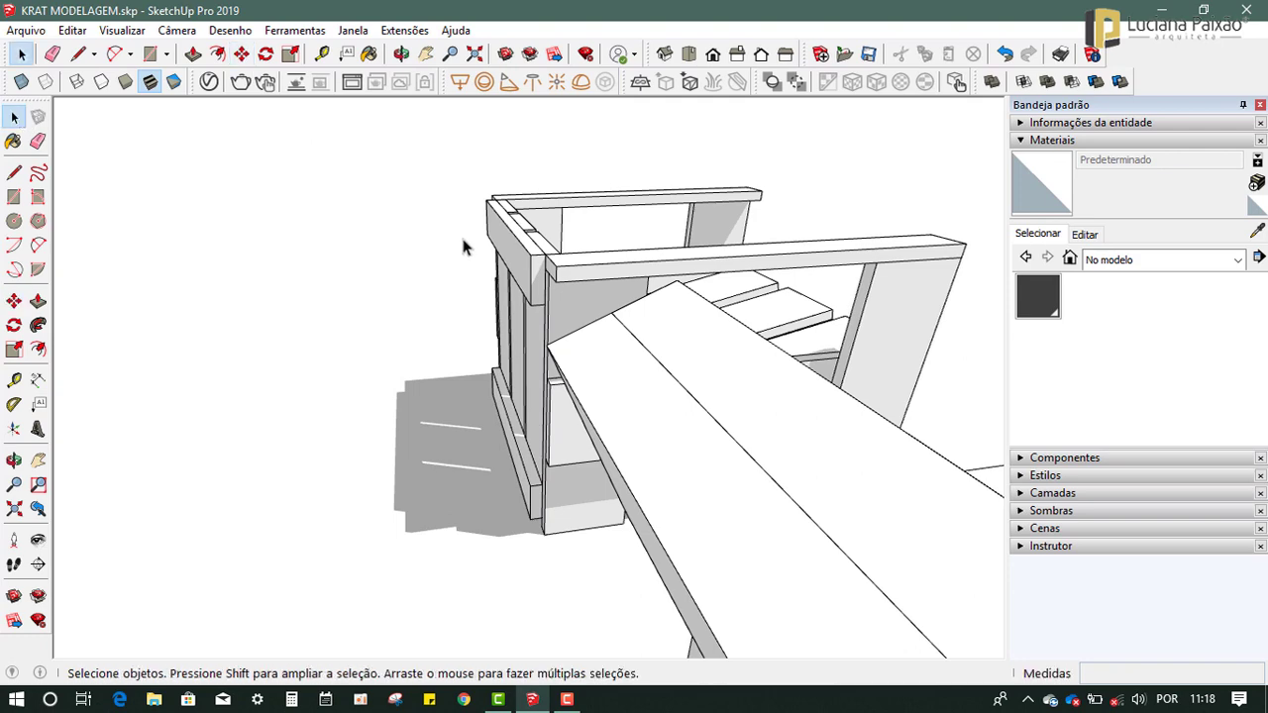
{"action": "left_click", "coordinate": [517, 250]}
{"action": "middle_click_drag", "start_coordinate": [510, 463], "coordinate": [284, 447]}
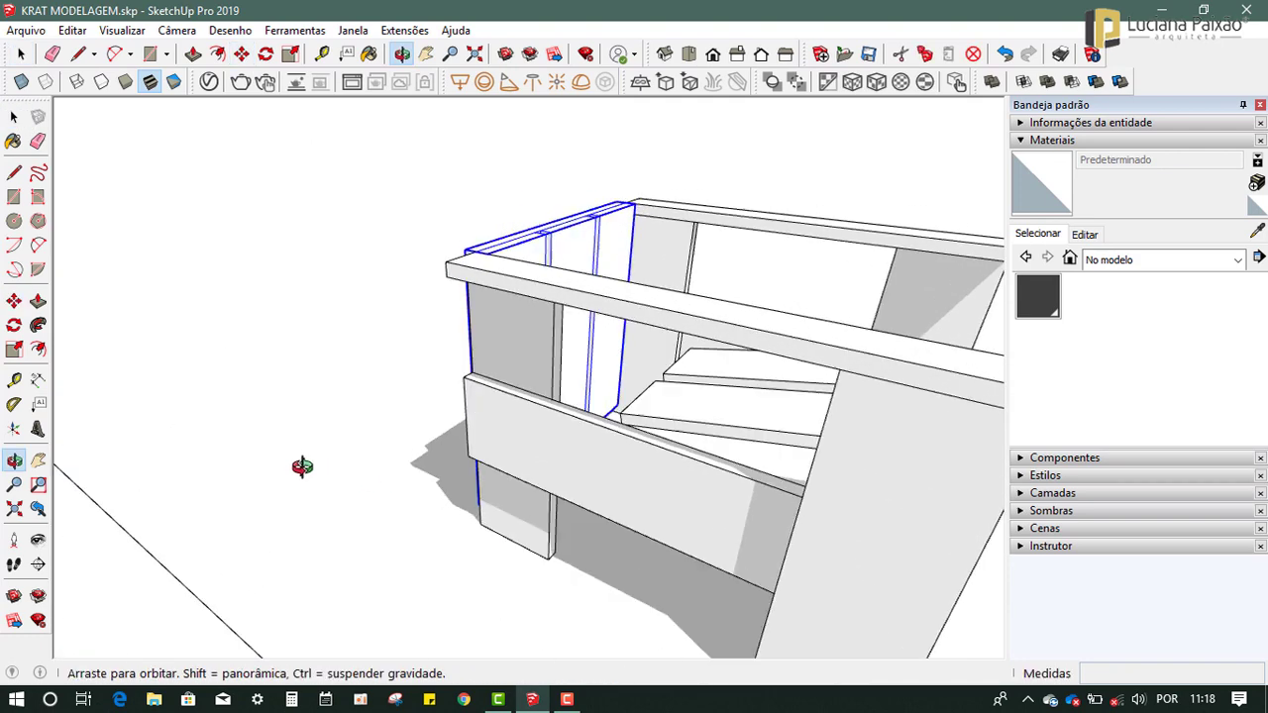
{"action": "left_click", "coordinate": [14, 301]}
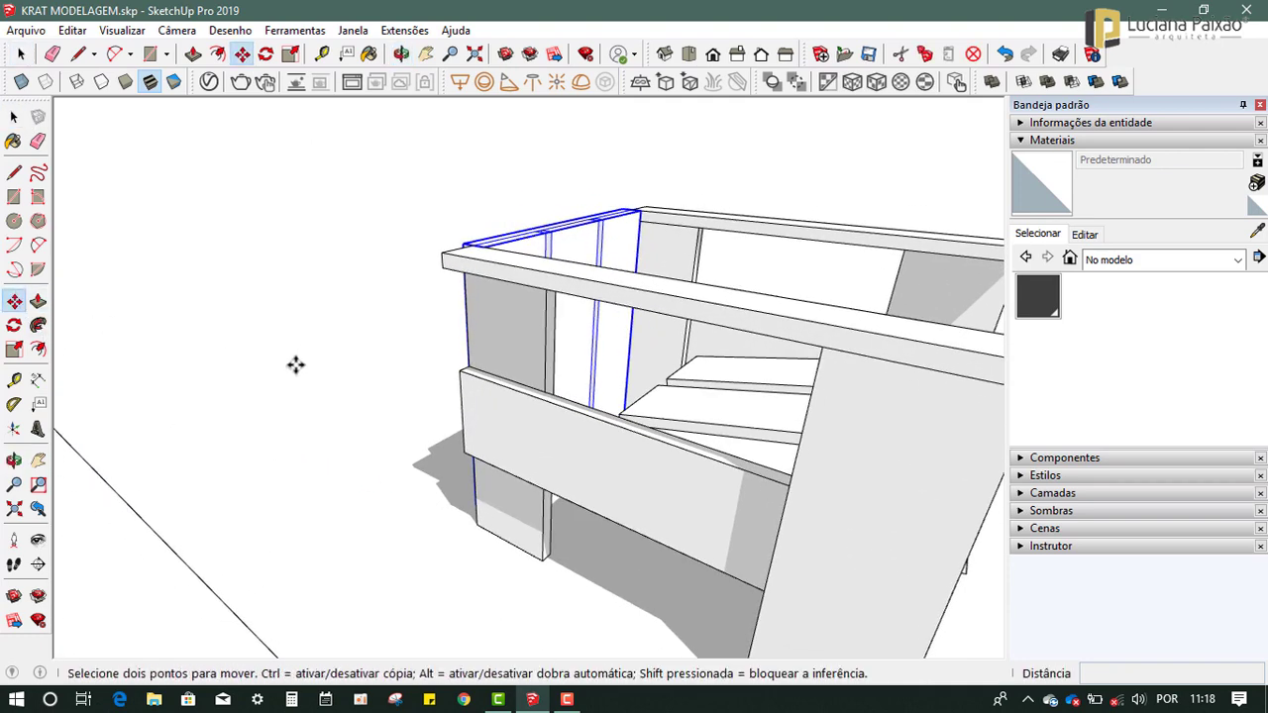
{"action": "scroll", "coordinate": [260, 377], "scroll_direction": "down", "scroll_amount": 3}
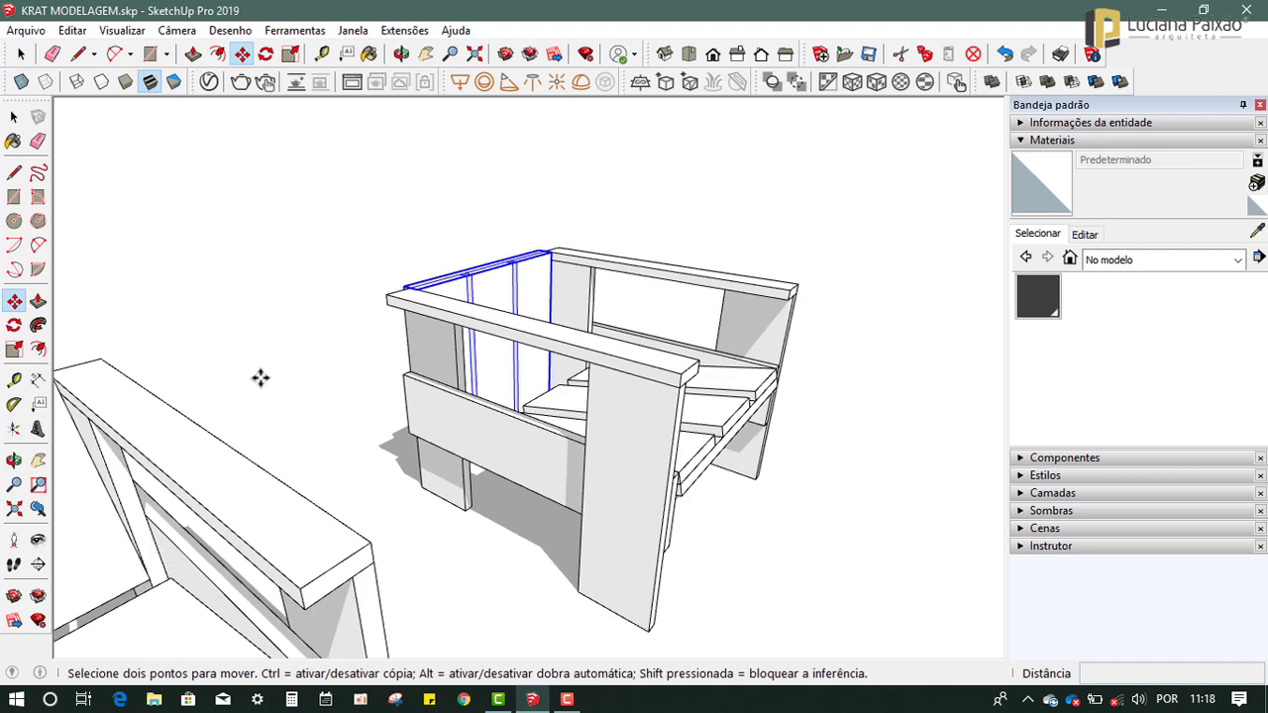
{"action": "left_click", "coordinate": [798, 281]}
{"action": "type", "text": ",14"}
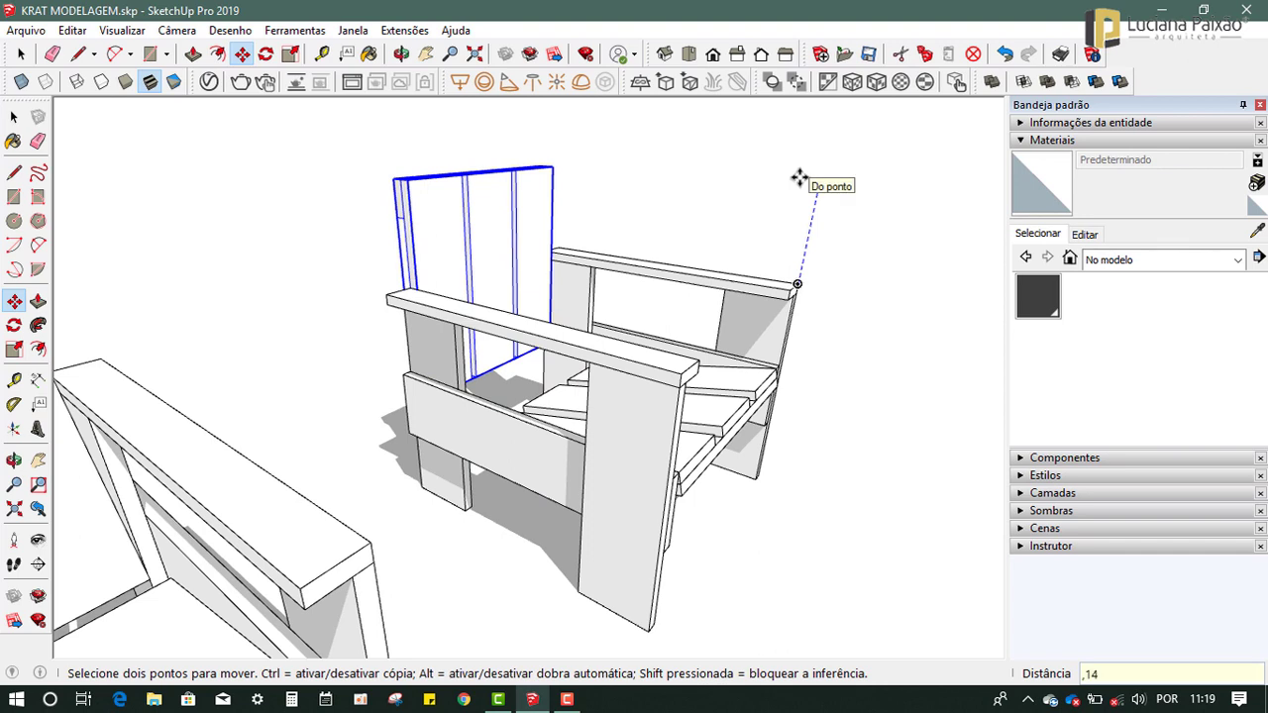
{"action": "key", "text": "Escape"}
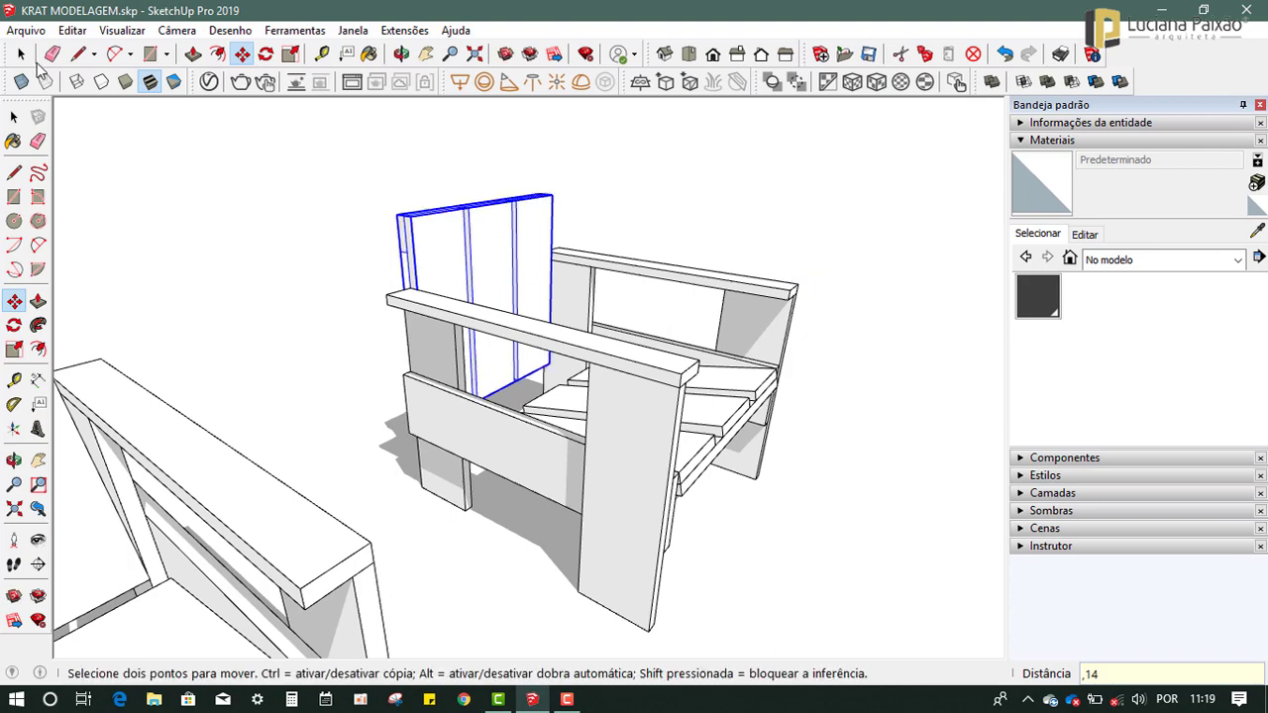
Clear the selection and orbit around the chair to check the backrest.
{"action": "left_click", "coordinate": [14, 117]}
{"action": "left_click", "coordinate": [359, 220]}
{"action": "mouse_move", "coordinate": [359, 220]}
{"action": "middle_mouse_down"}
{"action": "mouse_move", "coordinate": [461, 369]}
{"action": "mouse_move", "coordinate": [774, 369]}
{"action": "mouse_move", "coordinate": [742, 303]}
{"action": "mouse_move", "coordinate": [603, 458]}
{"action": "mouse_move", "coordinate": [537, 484]}
{"action": "mouse_move", "coordinate": [480, 471]}
{"action": "mouse_move", "coordinate": [439, 413]}
{"action": "middle_mouse_up"}
{"action": "scroll", "coordinate": [426, 317], "scroll_direction": "up", "scroll_amount": 2}
Rotate the selected backrest panel about its corner to stand vertical.
{"action": "left_click", "coordinate": [386, 277]}
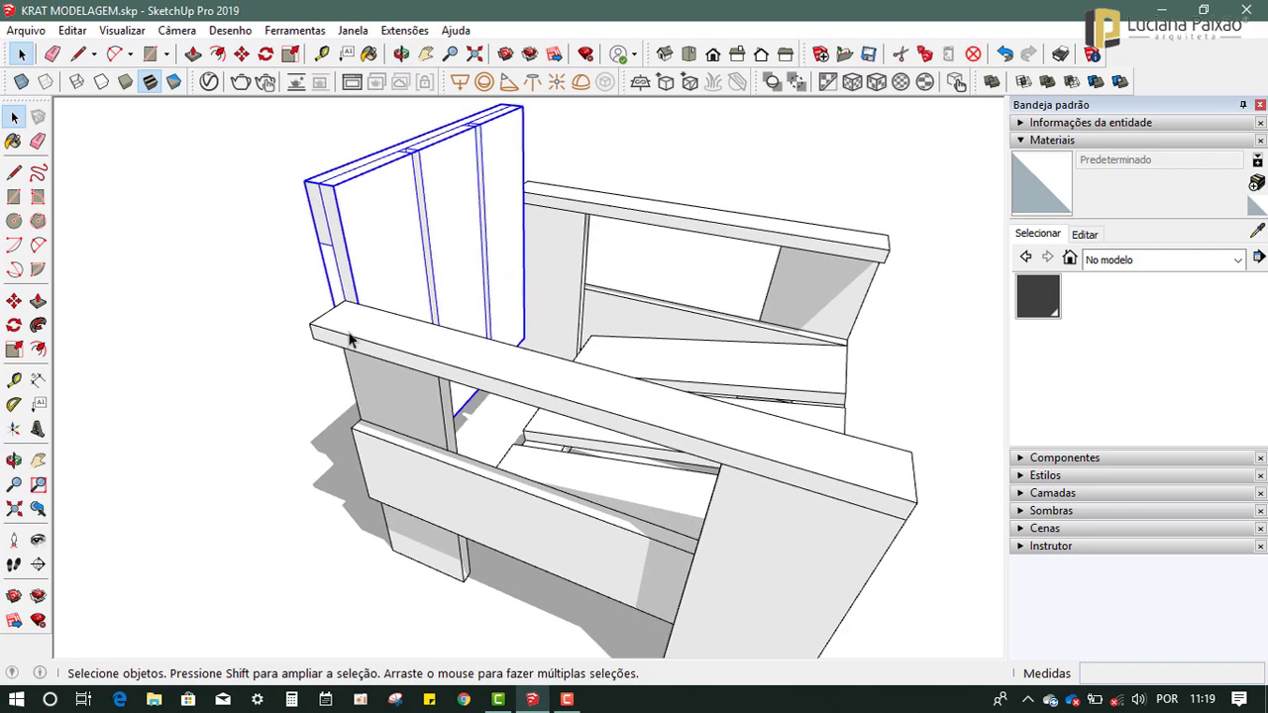
{"action": "scroll", "coordinate": [512, 267], "scroll_direction": "up", "scroll_amount": 2}
{"action": "middle_click_drag", "start_coordinate": [512, 265], "coordinate": [574, 274]}
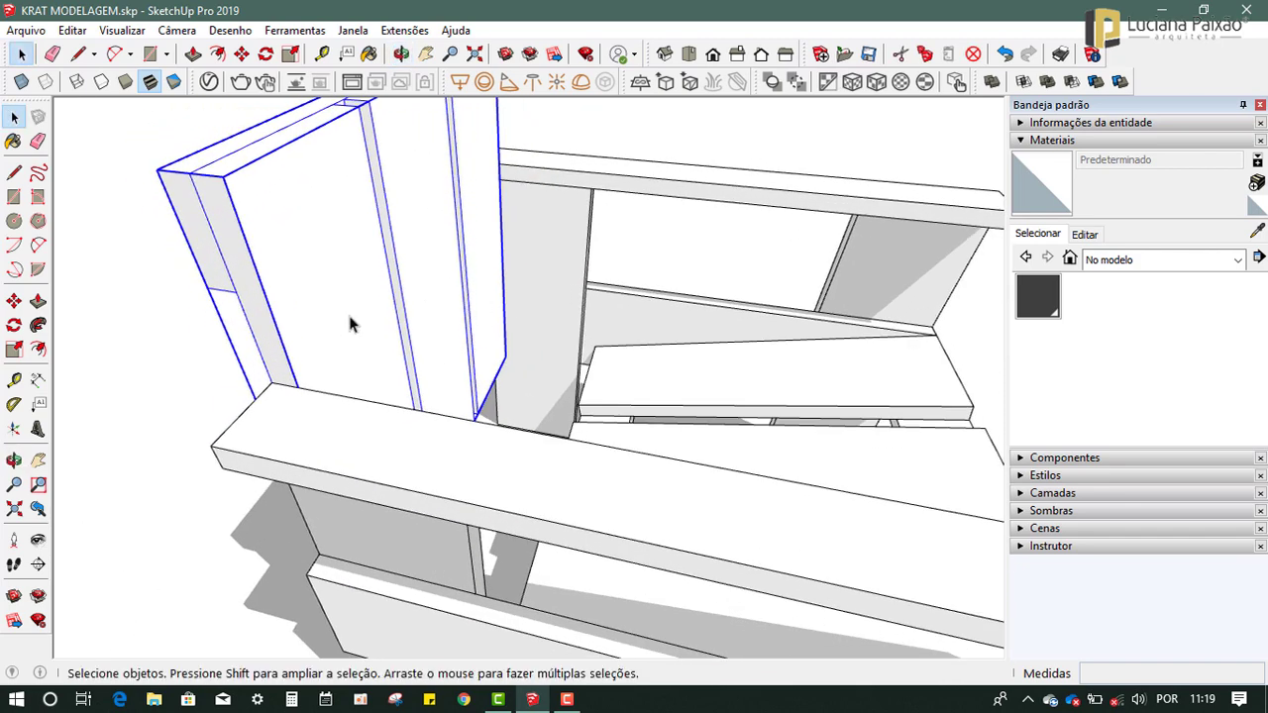
{"action": "left_click", "coordinate": [15, 326]}
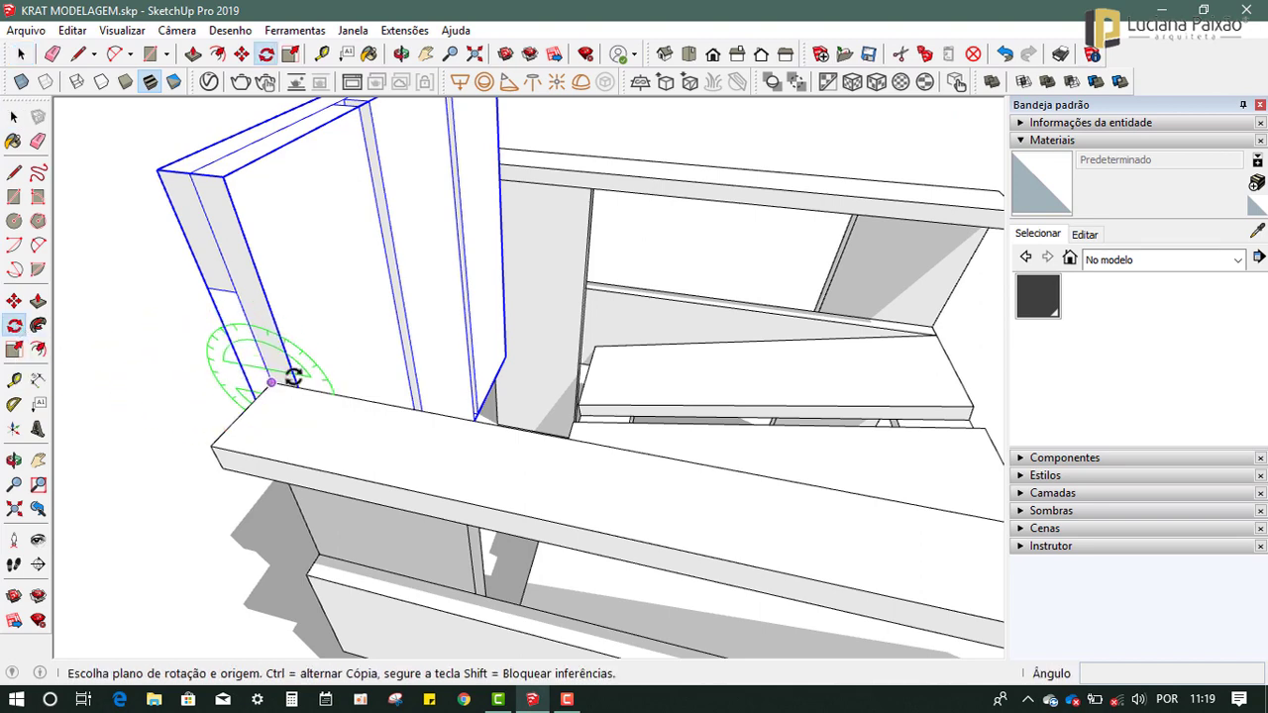
{"action": "mouse_move", "coordinate": [294, 377]}
{"action": "middle_mouse_down"}
{"action": "mouse_move", "coordinate": [545, 288]}
{"action": "mouse_move", "coordinate": [446, 354]}
{"action": "middle_mouse_up"}
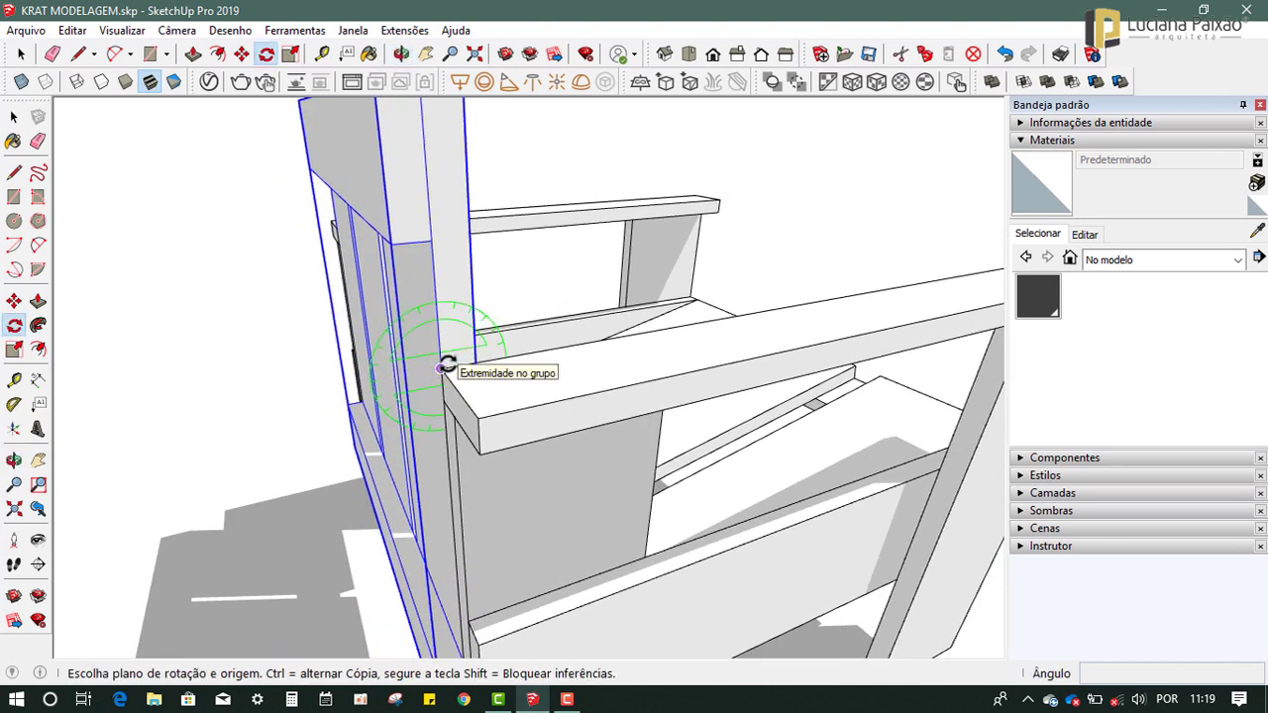
{"action": "left_click", "coordinate": [445, 366]}
{"action": "scroll", "coordinate": [583, 346], "scroll_direction": "down", "scroll_amount": 3}
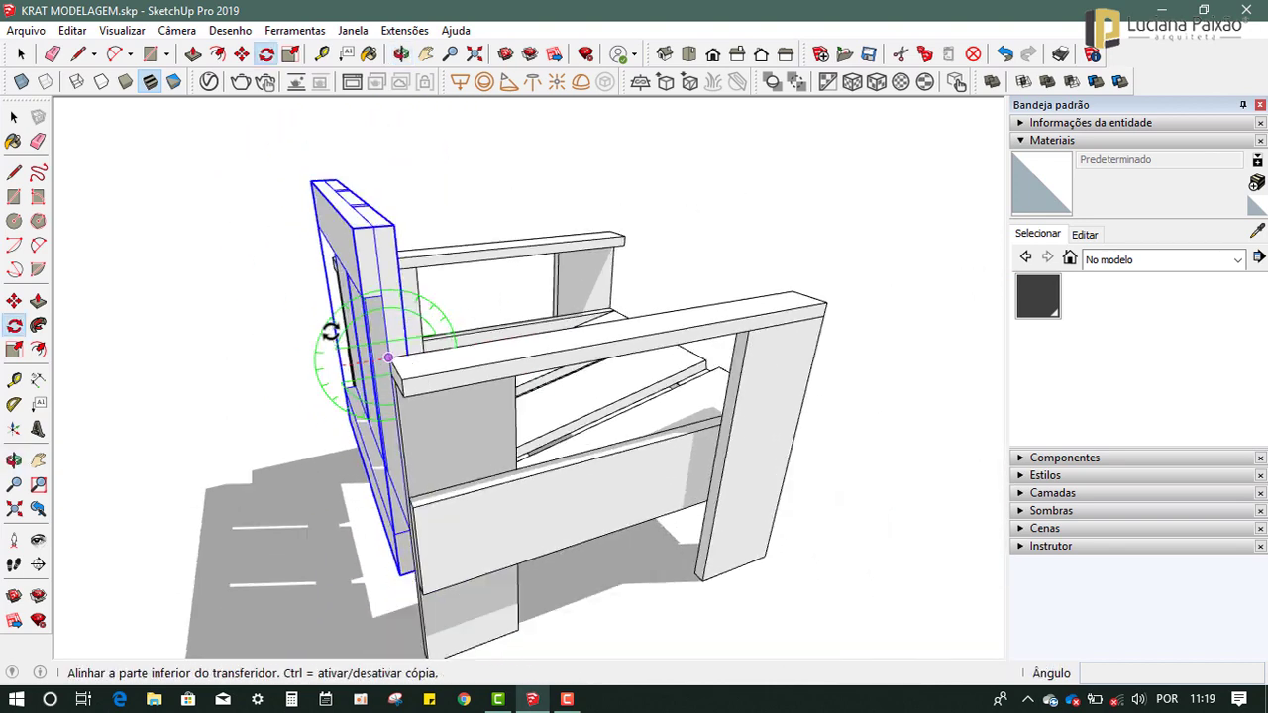
{"action": "scroll", "coordinate": [333, 330], "scroll_direction": "down", "scroll_amount": 2}
{"action": "mouse_move", "coordinate": [565, 320]}
{"action": "middle_mouse_down"}
{"action": "mouse_move", "coordinate": [317, 486]}
{"action": "mouse_move", "coordinate": [445, 303]}
{"action": "middle_mouse_up"}
{"action": "scroll", "coordinate": [483, 298], "scroll_direction": "up", "scroll_amount": 2}
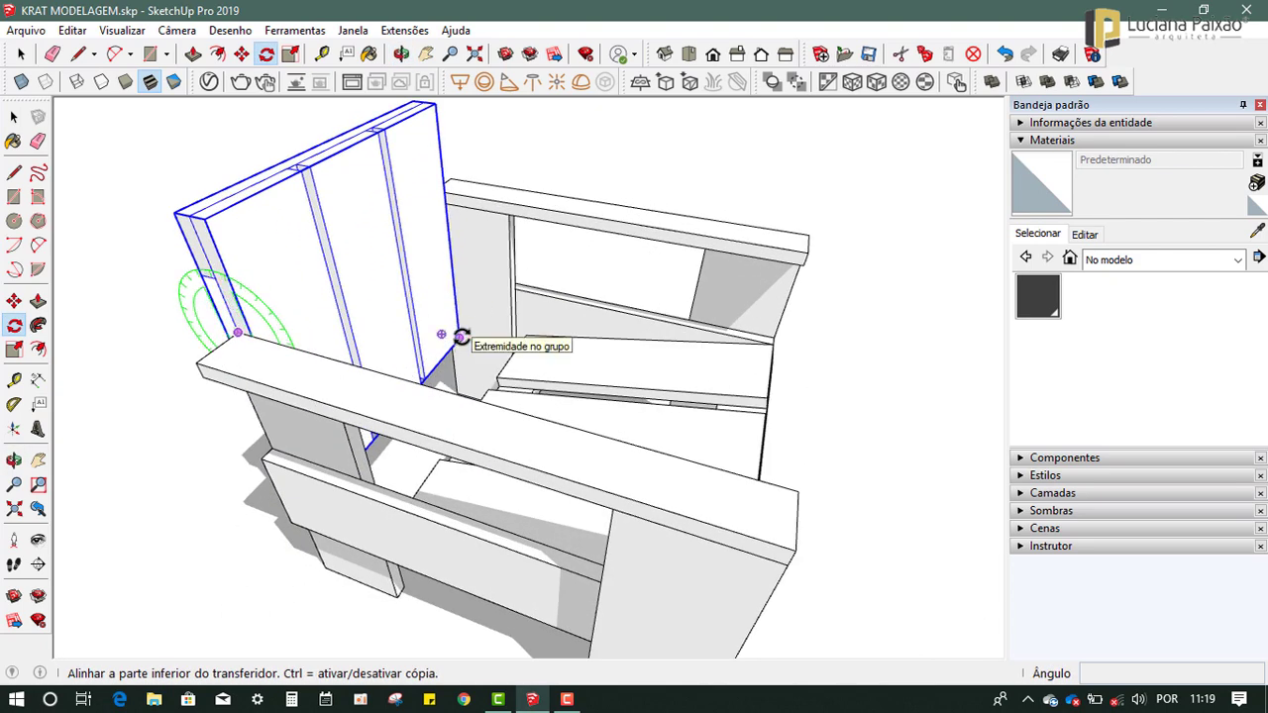
{"action": "left_click", "coordinate": [459, 337]}
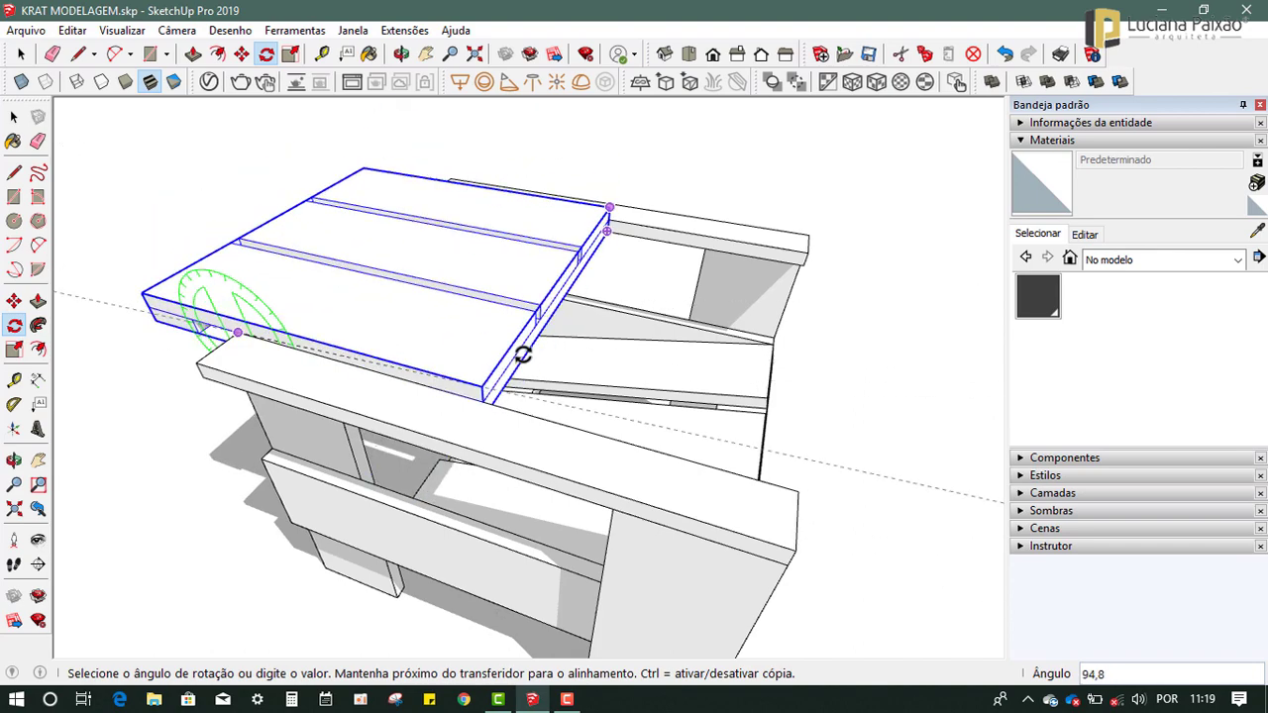
{"action": "left_click", "coordinate": [411, 396]}
{"action": "mouse_move", "coordinate": [413, 388]}
{"action": "middle_mouse_down"}
{"action": "mouse_move", "coordinate": [539, 391]}
{"action": "mouse_move", "coordinate": [677, 328]}
{"action": "middle_mouse_up"}
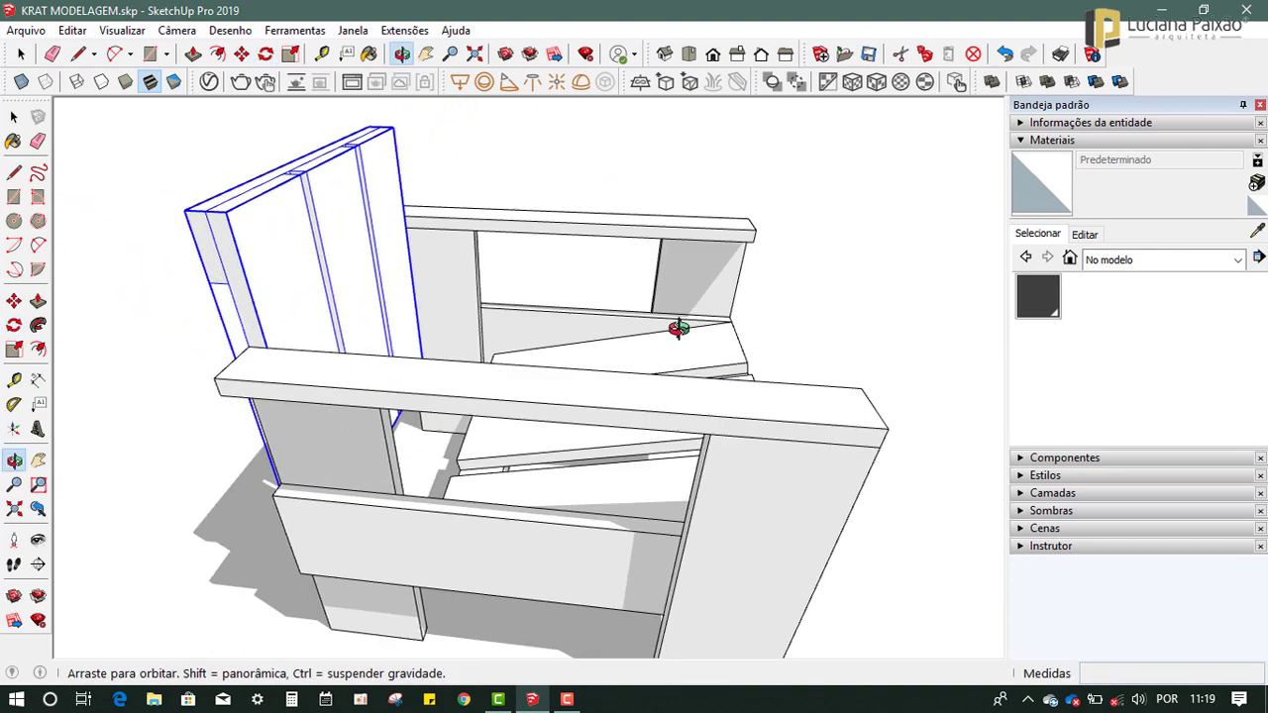
Tilt the backrest back about 22.8° around its lower corner onto the seat frame.
{"action": "left_click", "coordinate": [250, 345]}
{"action": "mouse_move", "coordinate": [436, 292]}
{"action": "middle_mouse_down"}
{"action": "mouse_move", "coordinate": [462, 405]}
{"action": "mouse_move", "coordinate": [569, 439]}
{"action": "mouse_move", "coordinate": [410, 424]}
{"action": "middle_mouse_up"}
{"action": "scroll", "coordinate": [495, 388], "scroll_direction": "up", "scroll_amount": 5}
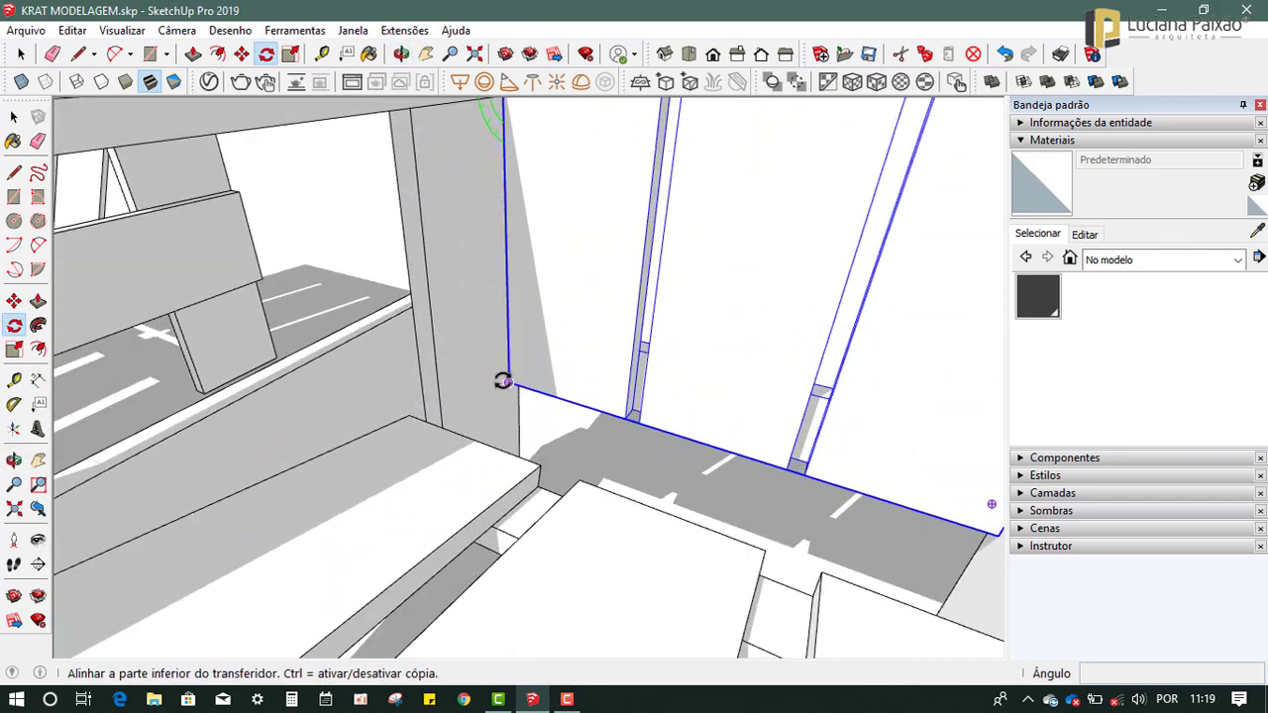
{"action": "scroll", "coordinate": [503, 382], "scroll_direction": "down", "scroll_amount": 3}
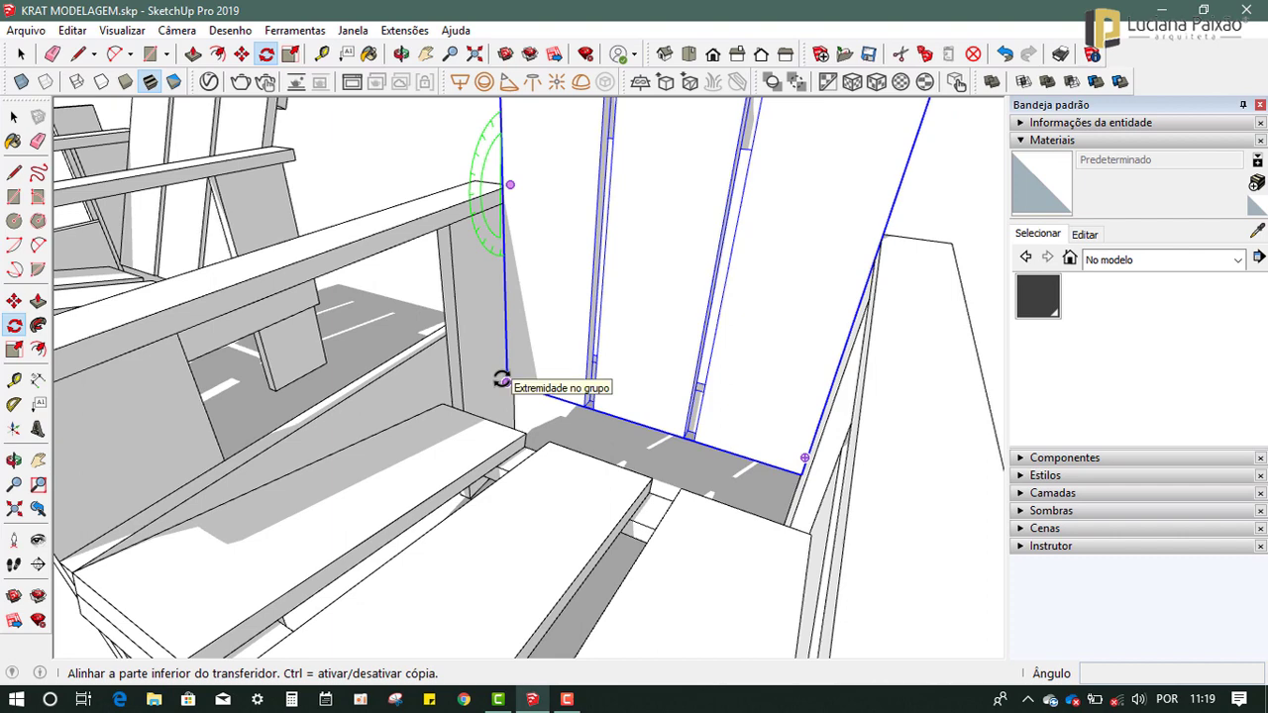
{"action": "left_click", "coordinate": [503, 380]}
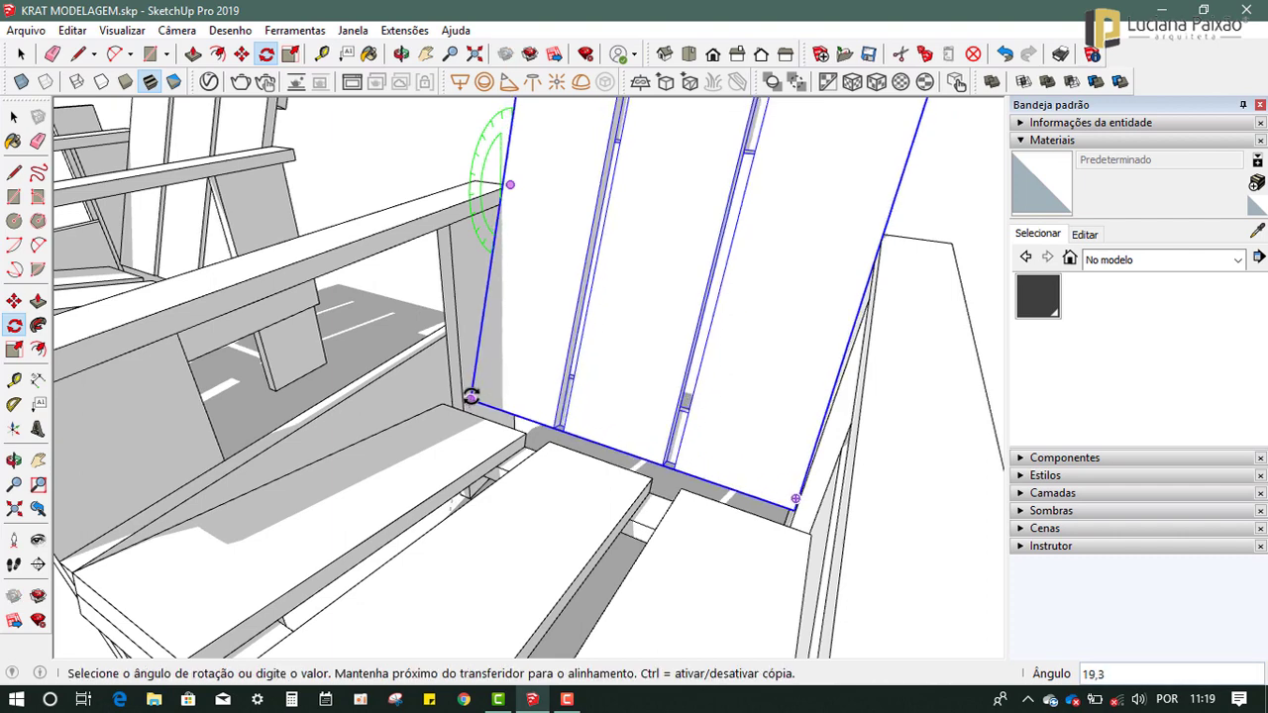
{"action": "scroll", "coordinate": [466, 398], "scroll_direction": "up", "scroll_amount": 3}
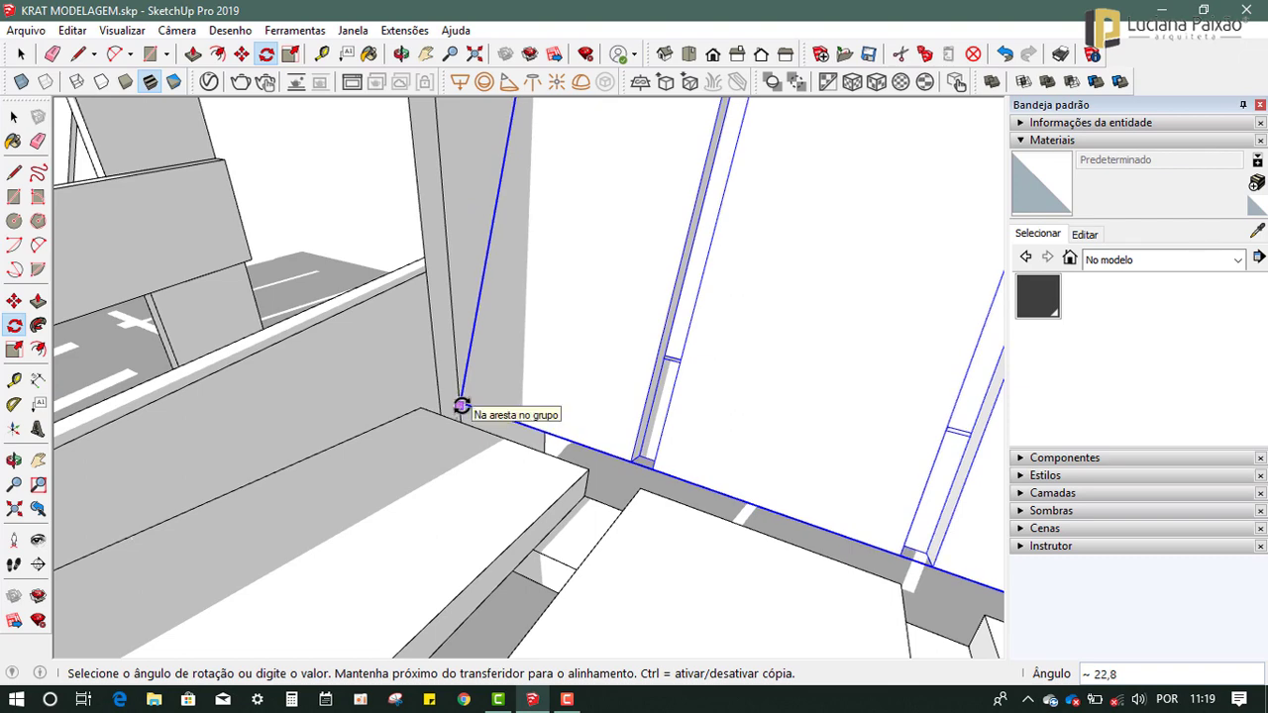
{"action": "left_click", "coordinate": [461, 406]}
{"action": "mouse_move", "coordinate": [461, 327]}
{"action": "middle_mouse_down"}
{"action": "mouse_move", "coordinate": [608, 297]}
{"action": "mouse_move", "coordinate": [608, 334]}
{"action": "middle_mouse_up"}
{"action": "left_click", "coordinate": [22, 115]}
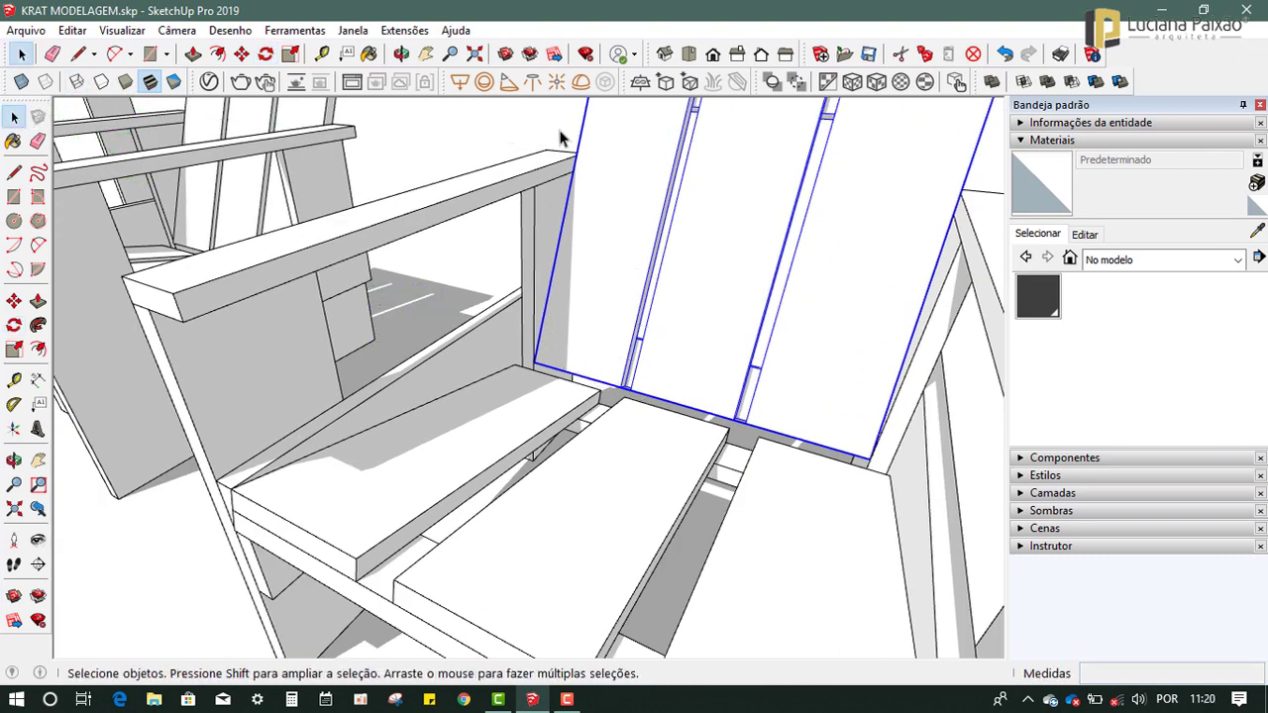
{"action": "left_click", "coordinate": [581, 146]}
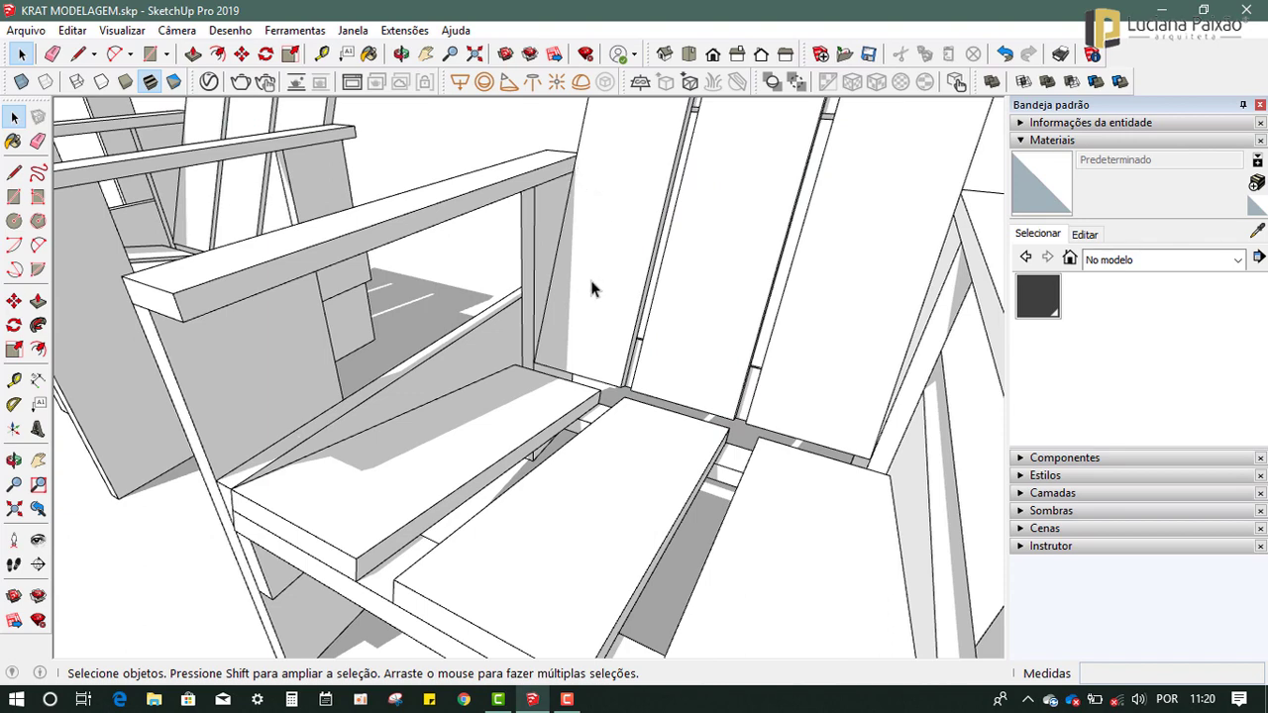
{"action": "scroll", "coordinate": [591, 288], "scroll_direction": "up", "scroll_amount": 3}
{"action": "middle_click_drag", "start_coordinate": [549, 359], "coordinate": [551, 376]}
{"action": "scroll", "coordinate": [467, 396], "scroll_direction": "up", "scroll_amount": 2}
{"action": "scroll", "coordinate": [446, 377], "scroll_direction": "up", "scroll_amount": 2}
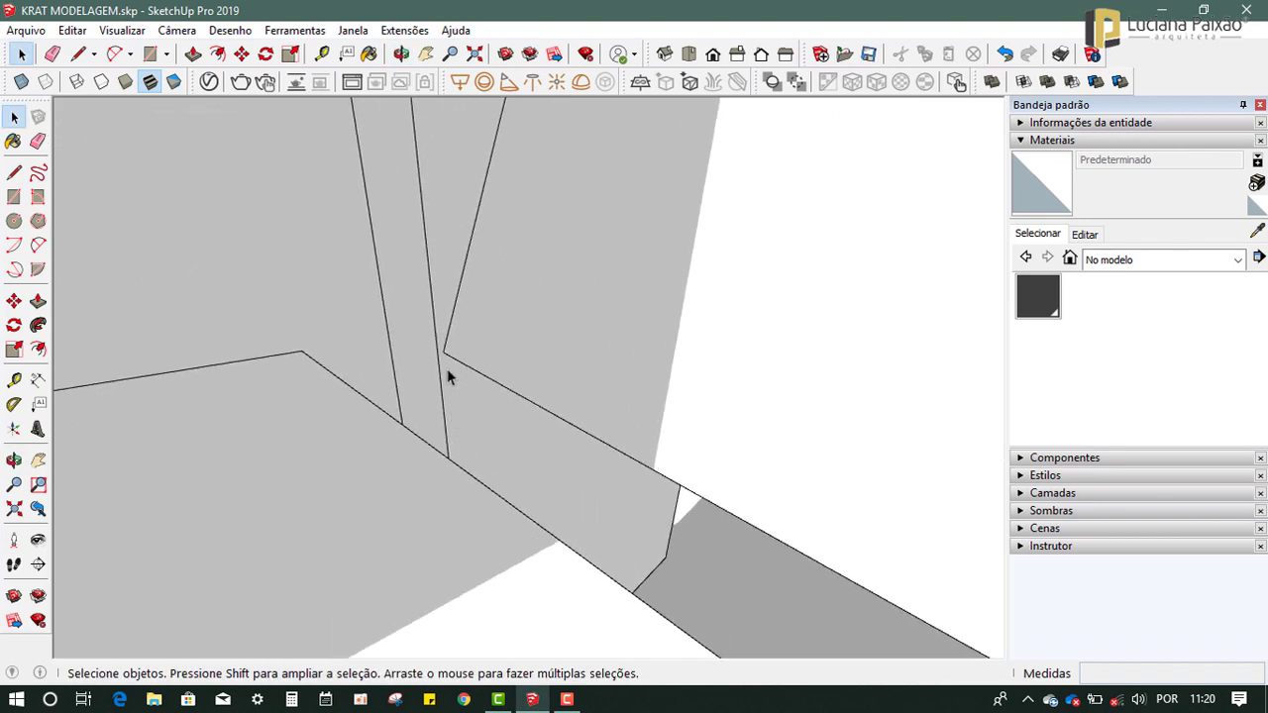
{"action": "scroll", "coordinate": [447, 374], "scroll_direction": "up", "scroll_amount": 2}
{"action": "mouse_move", "coordinate": [445, 357]}
{"action": "middle_mouse_down"}
{"action": "mouse_move", "coordinate": [362, 153]}
{"action": "mouse_move", "coordinate": [243, 104]}
{"action": "mouse_move", "coordinate": [376, 150]}
{"action": "mouse_move", "coordinate": [487, 363]}
{"action": "mouse_move", "coordinate": [807, 325]}
{"action": "mouse_move", "coordinate": [657, 354]}
{"action": "mouse_move", "coordinate": [667, 382]}
{"action": "mouse_move", "coordinate": [677, 360]}
{"action": "middle_mouse_up"}
{"action": "scroll", "coordinate": [486, 362], "scroll_direction": "down", "scroll_amount": 2}
{"action": "scroll", "coordinate": [492, 354], "scroll_direction": "down", "scroll_amount": 2}
{"action": "scroll", "coordinate": [500, 347], "scroll_direction": "down", "scroll_amount": 4}
{"action": "scroll", "coordinate": [426, 337], "scroll_direction": "down", "scroll_amount": 3}
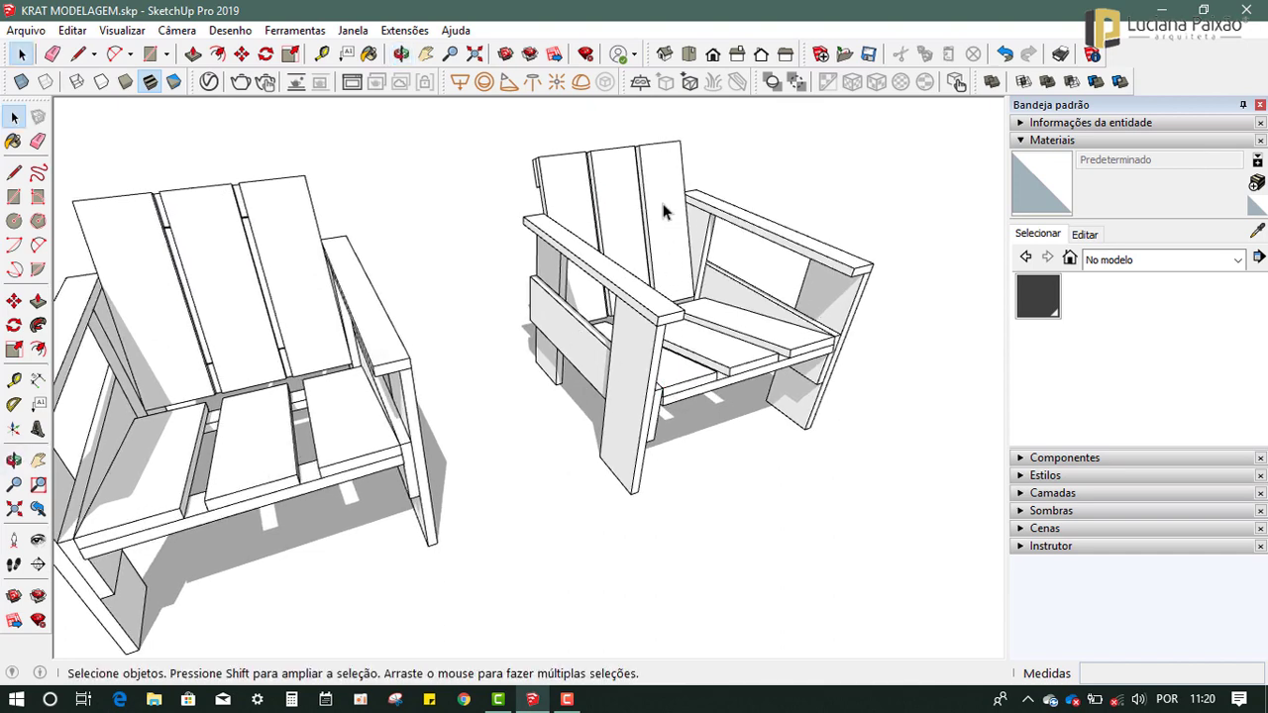
{"action": "scroll", "coordinate": [662, 188], "scroll_direction": "up", "scroll_amount": 3}
{"action": "scroll", "coordinate": [709, 351], "scroll_direction": "up", "scroll_amount": 5}
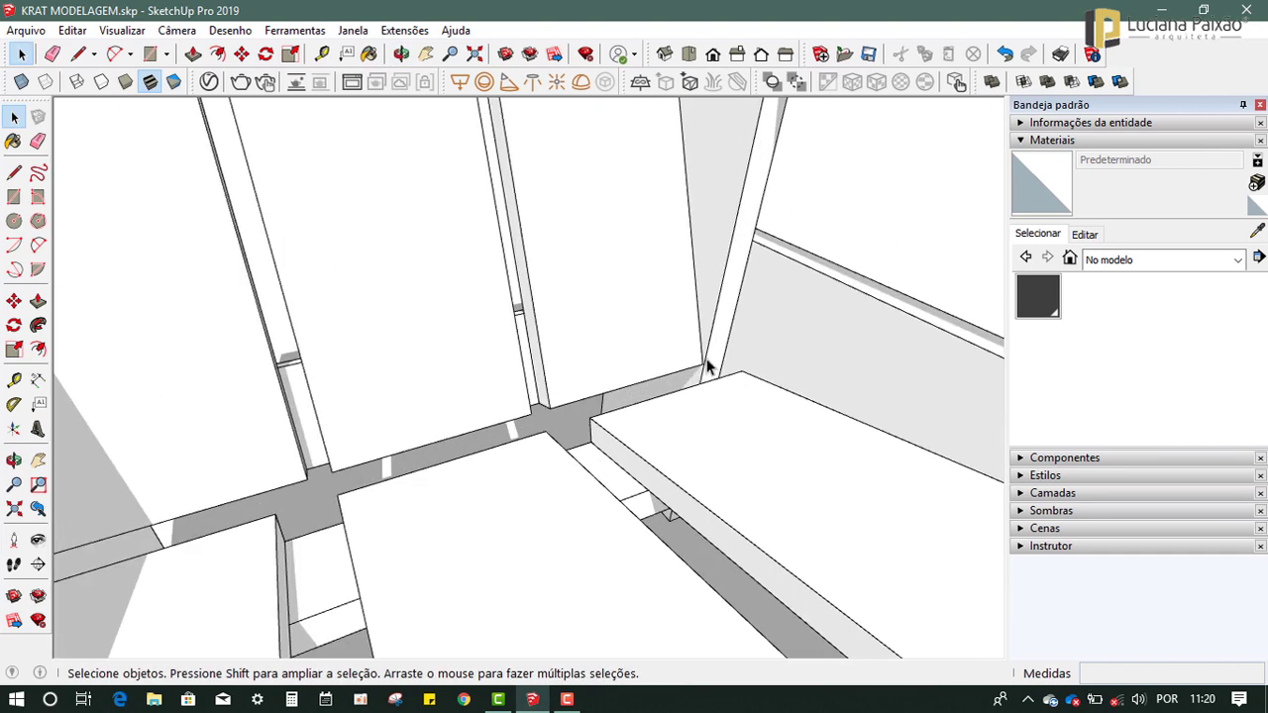
{"action": "scroll", "coordinate": [708, 366], "scroll_direction": "up", "scroll_amount": 2}
{"action": "scroll", "coordinate": [693, 359], "scroll_direction": "up", "scroll_amount": 2}
{"action": "scroll", "coordinate": [682, 396], "scroll_direction": "down", "scroll_amount": 3}
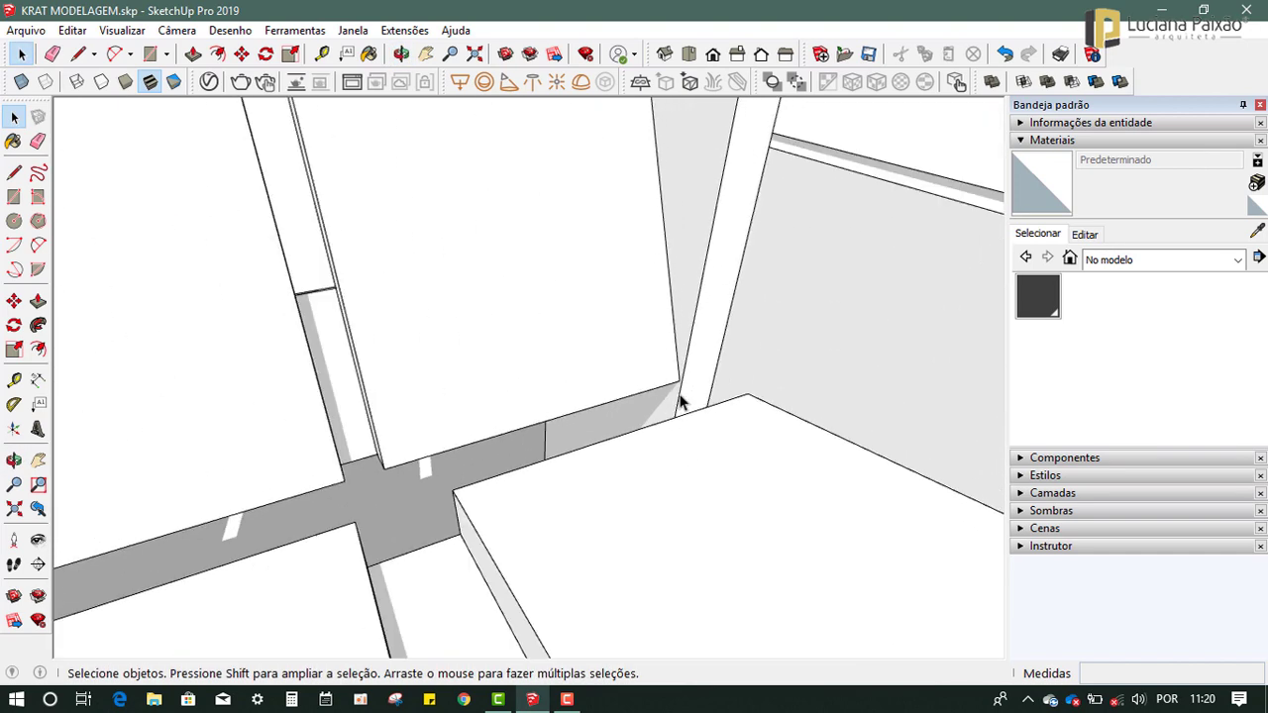
{"action": "scroll", "coordinate": [688, 384], "scroll_direction": "down", "scroll_amount": 3}
{"action": "scroll", "coordinate": [634, 337], "scroll_direction": "down", "scroll_amount": 3}
{"action": "left_click", "coordinate": [588, 303]}
Rotate the backrest about 0.4° around its bottom corner so it sits flush.
{"action": "middle_click_drag", "start_coordinate": [588, 303], "coordinate": [698, 320]}
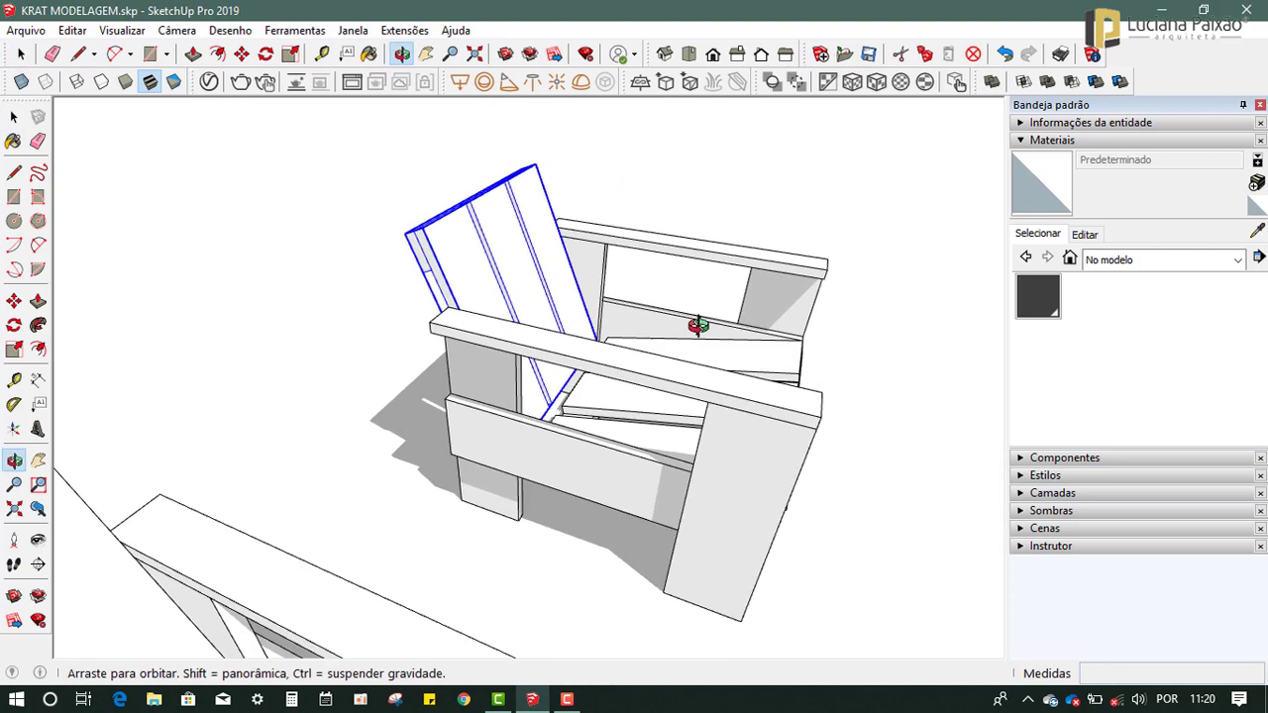
{"action": "left_click", "coordinate": [14, 327]}
{"action": "scroll", "coordinate": [443, 310], "scroll_direction": "up", "scroll_amount": 3}
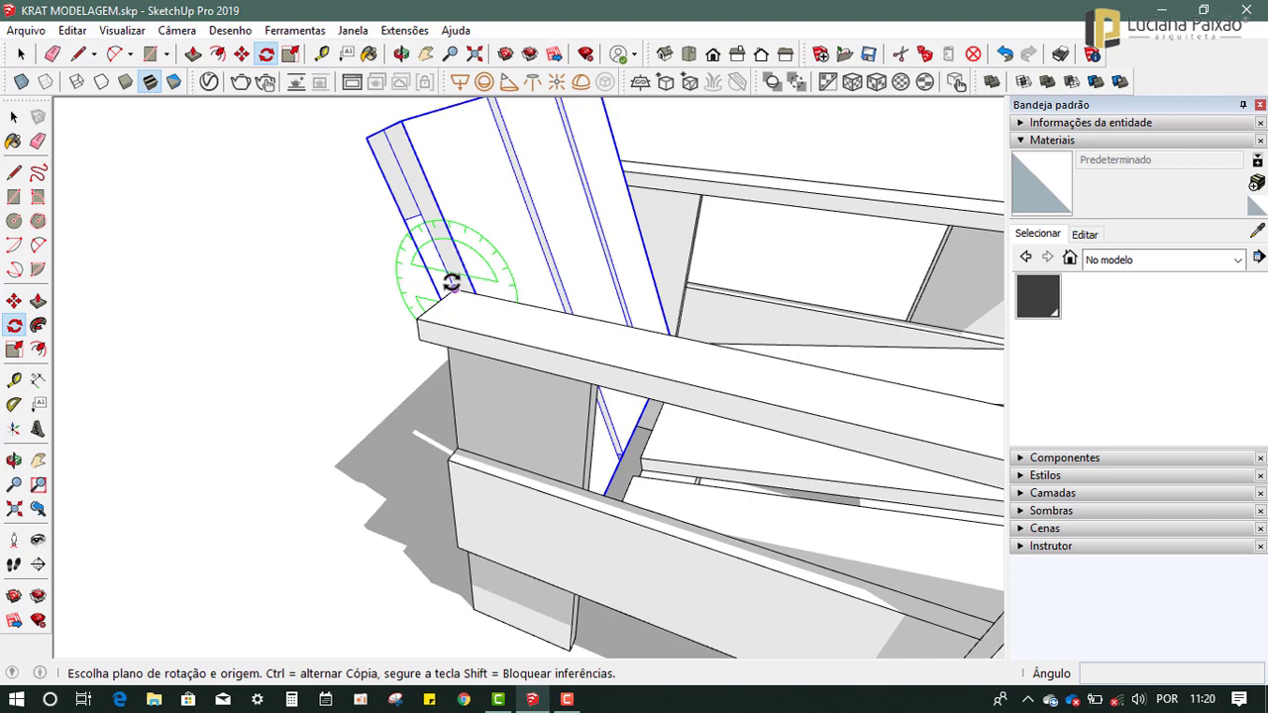
{"action": "left_click", "coordinate": [450, 283]}
{"action": "mouse_move", "coordinate": [815, 340]}
{"action": "middle_mouse_down"}
{"action": "mouse_move", "coordinate": [390, 350]}
{"action": "mouse_move", "coordinate": [303, 368]}
{"action": "middle_mouse_up"}
{"action": "scroll", "coordinate": [307, 439], "scroll_direction": "up", "scroll_amount": 2}
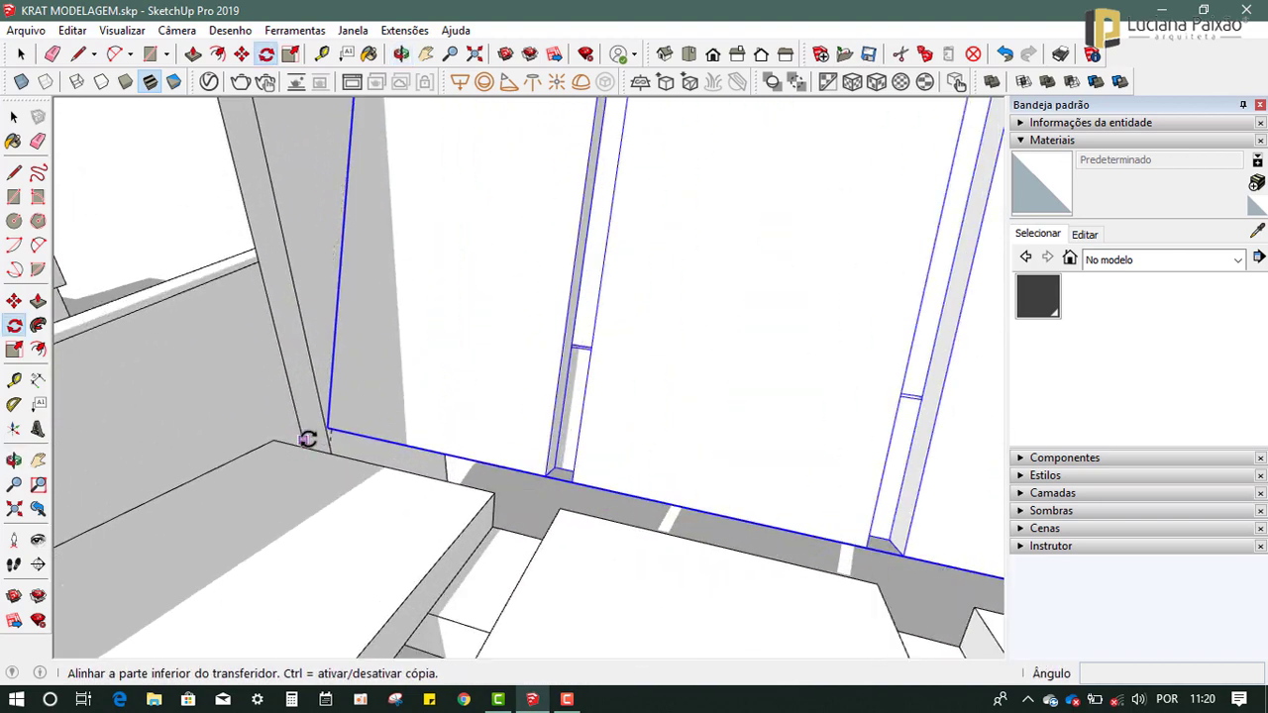
{"action": "scroll", "coordinate": [307, 438], "scroll_direction": "up", "scroll_amount": 2}
{"action": "scroll", "coordinate": [343, 419], "scroll_direction": "up", "scroll_amount": 2}
{"action": "left_click", "coordinate": [337, 412]}
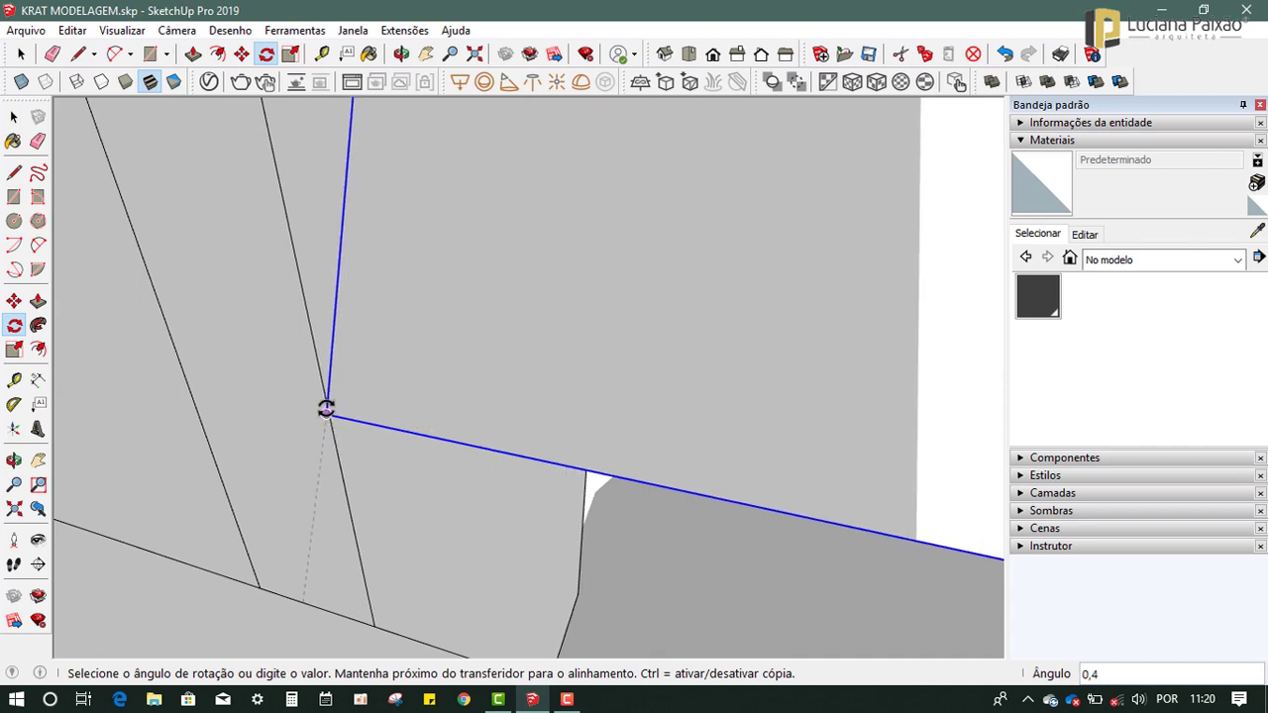
{"action": "left_click", "coordinate": [325, 408]}
View the finished chair from the other side and leave the Rotate tool.
{"action": "scroll", "coordinate": [360, 457], "scroll_direction": "down", "scroll_amount": 3}
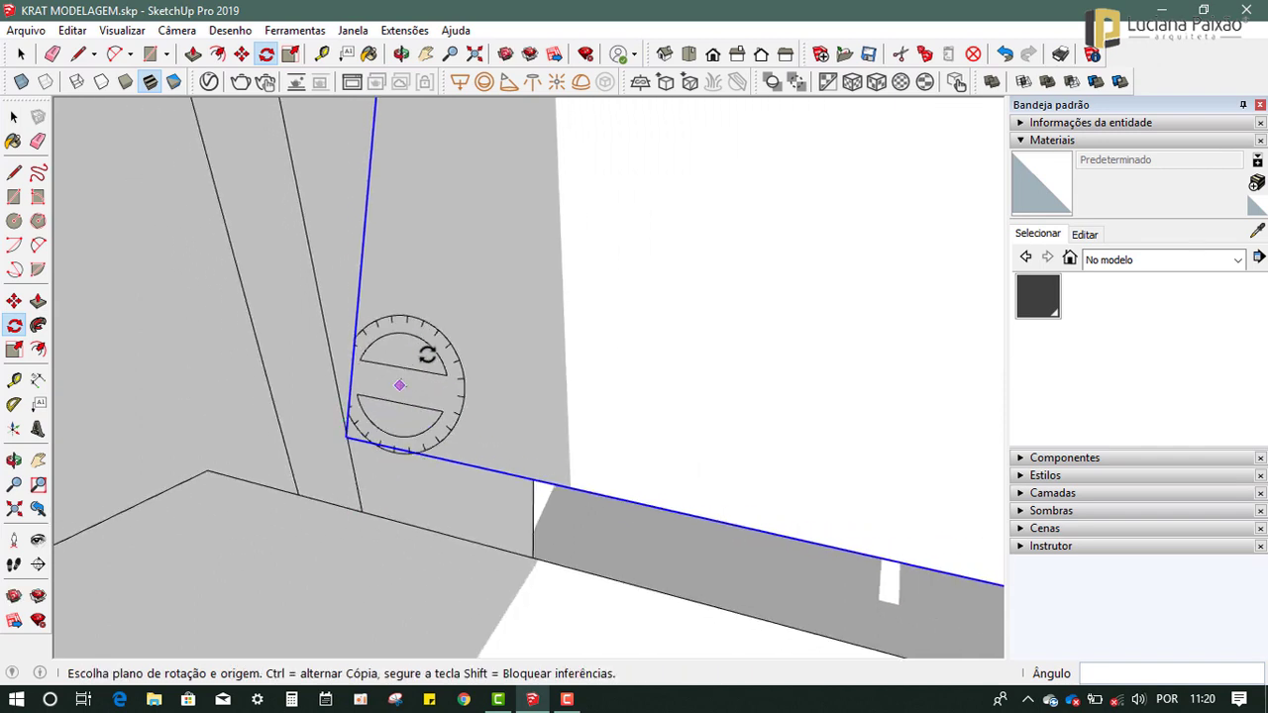
{"action": "scroll", "coordinate": [410, 362], "scroll_direction": "down", "scroll_amount": 2}
{"action": "scroll", "coordinate": [410, 362], "scroll_direction": "down", "scroll_amount": 3}
{"action": "scroll", "coordinate": [456, 367], "scroll_direction": "down", "scroll_amount": 2}
{"action": "middle_click_drag", "start_coordinate": [431, 381], "coordinate": [99, 209]}
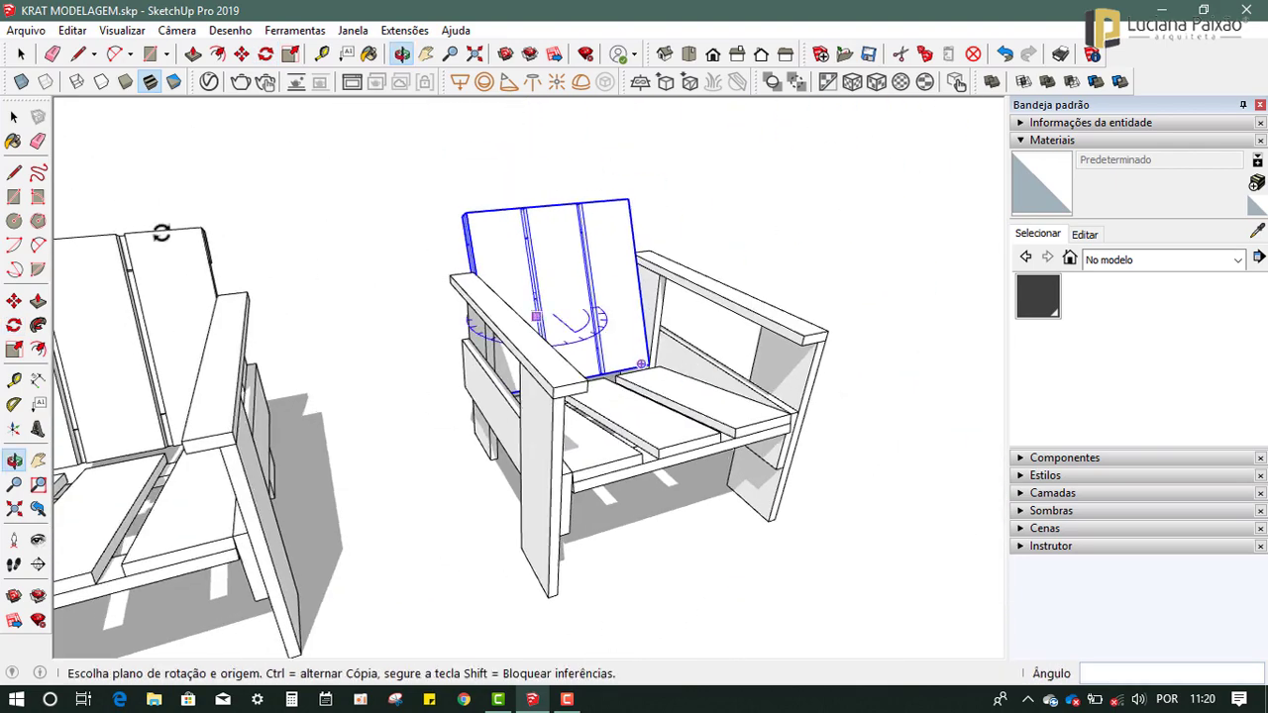
{"action": "key", "text": "space"}
Orbit and zoom out to frame both KRAT chairs and the labelled cut pieces, like 10 PEÇAS DE 14x45cm.
{"action": "scroll", "coordinate": [778, 268], "scroll_direction": "down", "scroll_amount": 2}
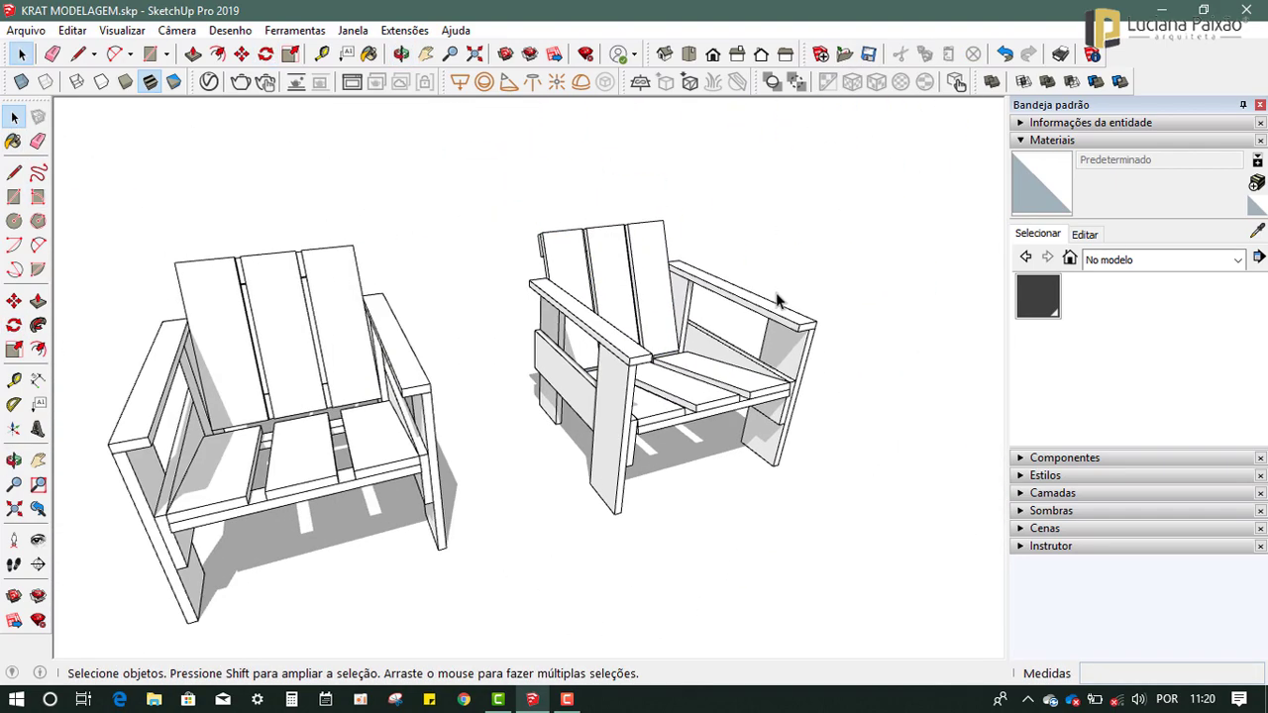
{"action": "scroll", "coordinate": [708, 400], "scroll_direction": "down", "scroll_amount": 2}
{"action": "mouse_move", "coordinate": [828, 502]}
{"action": "middle_mouse_down"}
{"action": "mouse_move", "coordinate": [792, 498]}
{"action": "mouse_move", "coordinate": [832, 492]}
{"action": "middle_mouse_up"}
{"action": "scroll", "coordinate": [775, 341], "scroll_direction": "up", "scroll_amount": 3}
{"action": "scroll", "coordinate": [780, 340], "scroll_direction": "up", "scroll_amount": 1}
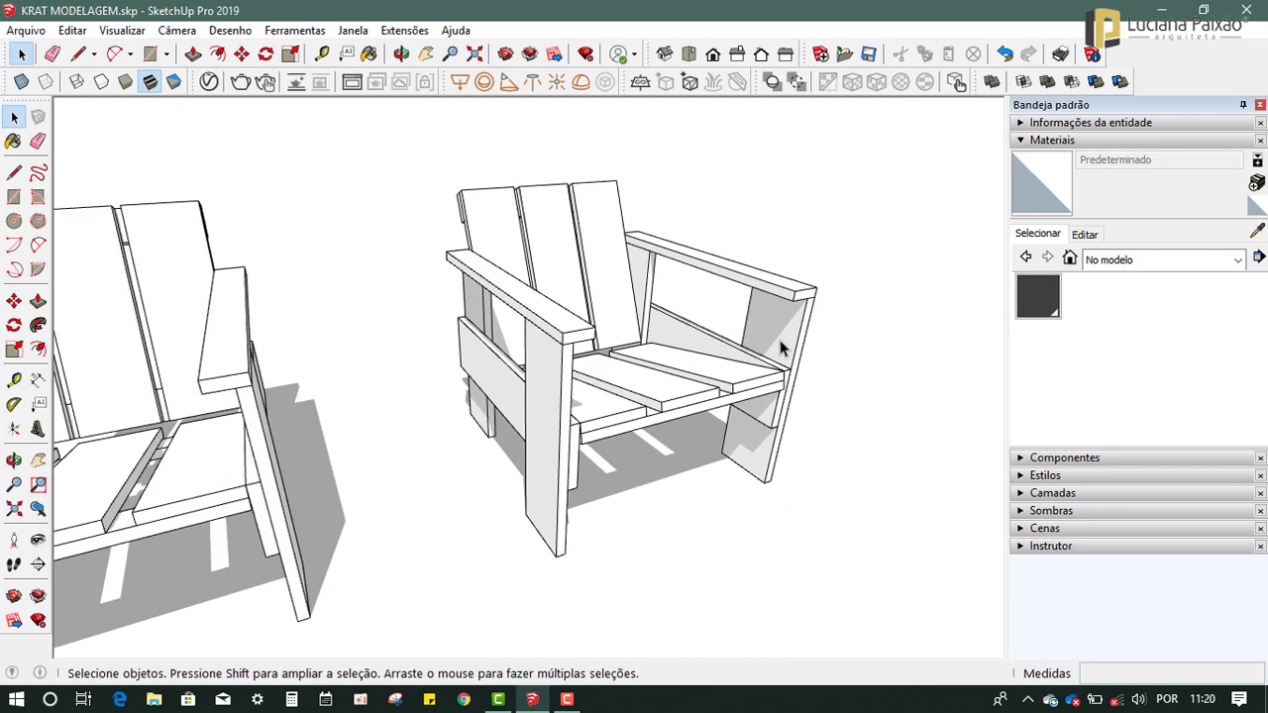
{"action": "mouse_move", "coordinate": [650, 393]}
{"action": "middle_mouse_down"}
{"action": "mouse_move", "coordinate": [594, 376]}
{"action": "mouse_move", "coordinate": [538, 382]}
{"action": "mouse_move", "coordinate": [458, 287]}
{"action": "middle_mouse_up"}
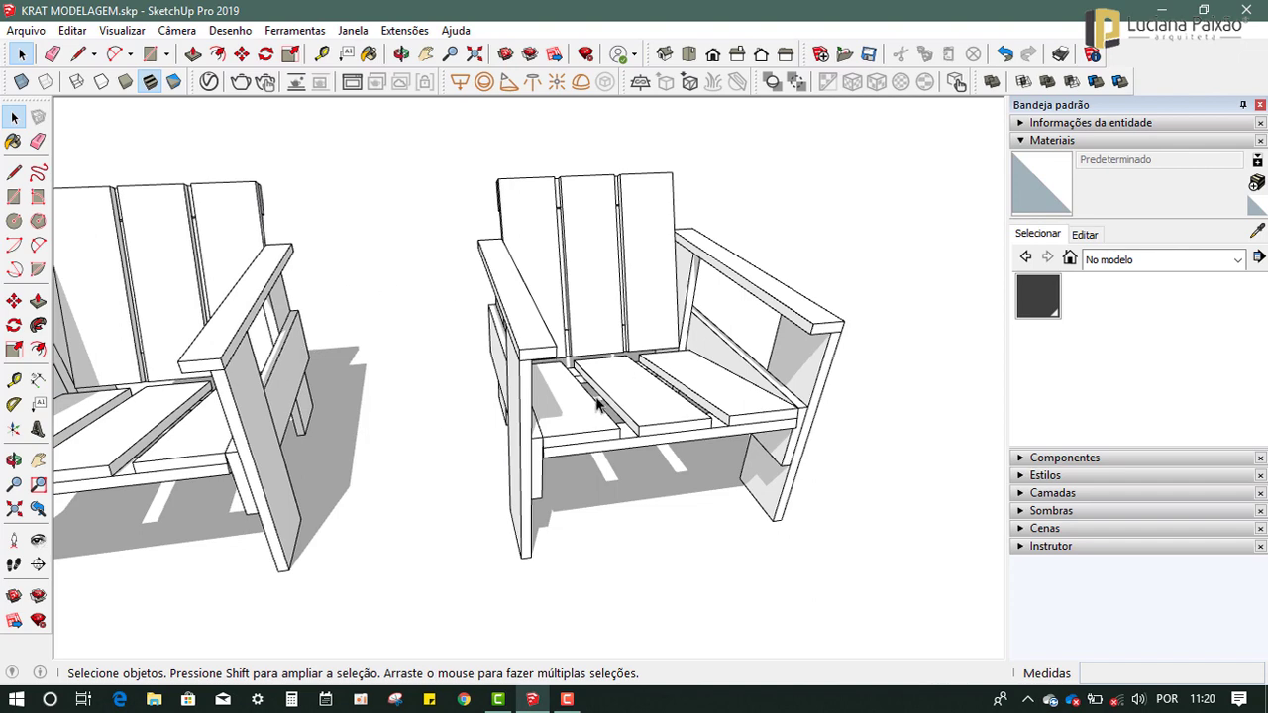
{"action": "scroll", "coordinate": [669, 414], "scroll_direction": "down", "scroll_amount": 3}
{"action": "mouse_move", "coordinate": [465, 459]}
{"action": "middle_mouse_down"}
{"action": "mouse_move", "coordinate": [724, 387]}
{"action": "mouse_move", "coordinate": [637, 438]}
{"action": "middle_mouse_up"}
{"action": "scroll", "coordinate": [151, 445], "scroll_direction": "up", "scroll_amount": 1}
{"action": "middle_click_drag", "start_coordinate": [148, 446], "coordinate": [308, 523]}
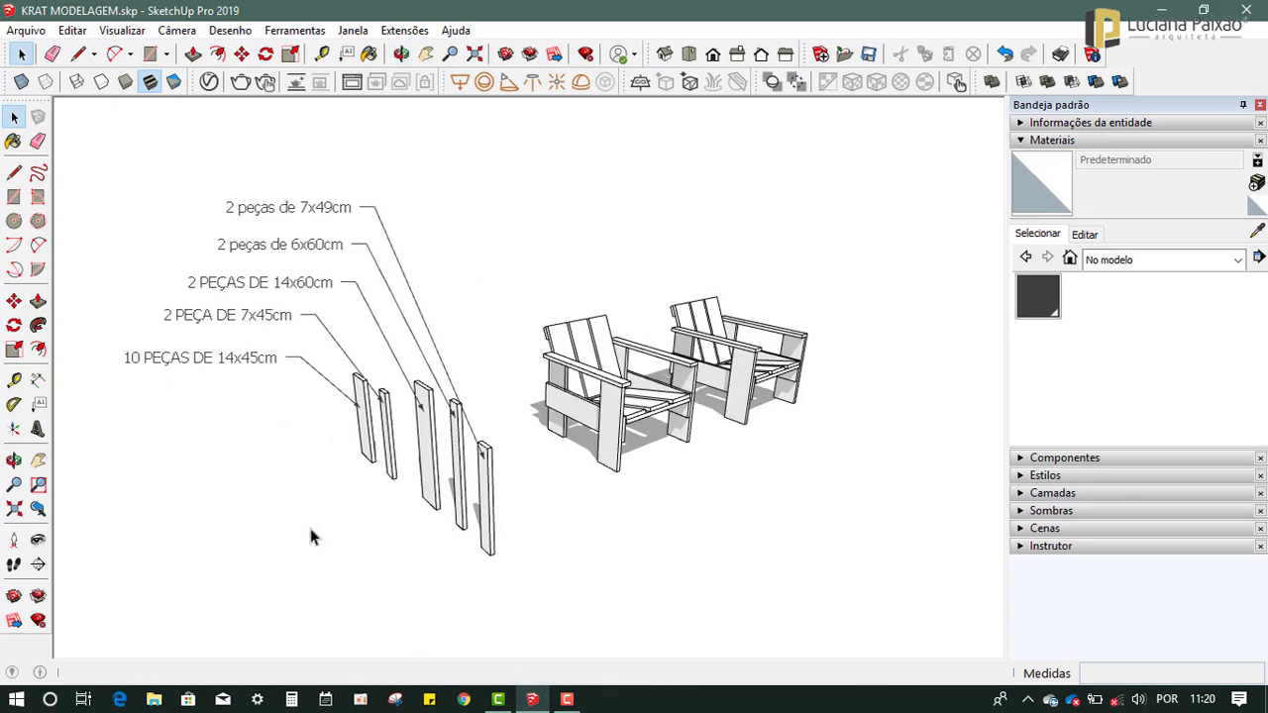